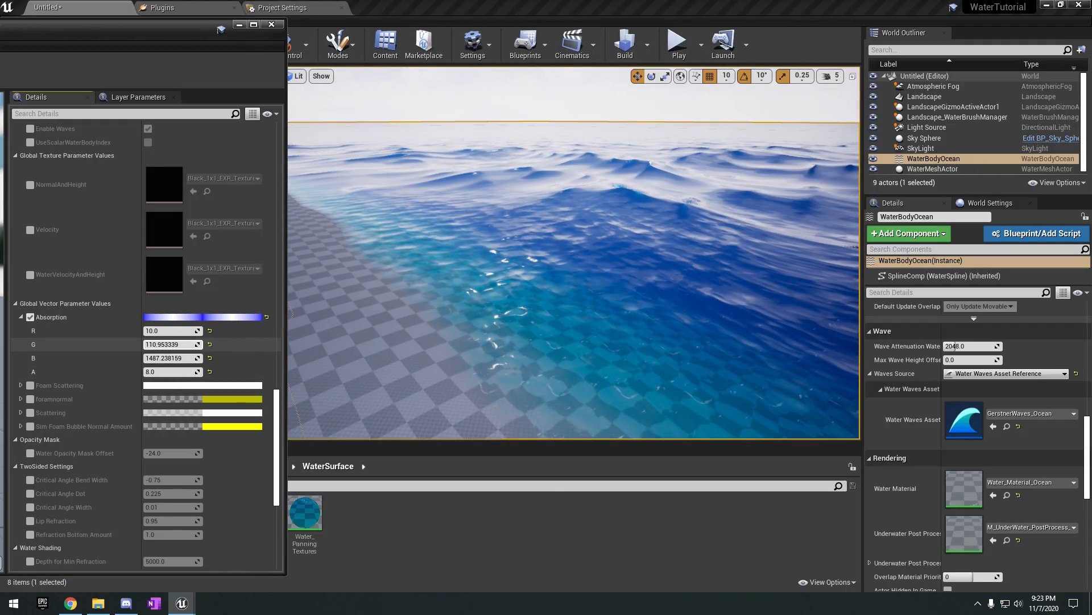
# Raise the G value of the ocean water material's Absorption to about 314.66.
pyautogui.moveTo(162, 344); pyautogui.dragTo(188, 344)
pyautogui.moveTo(383, 312); pyautogui.dragTo(484, 313, button='right')
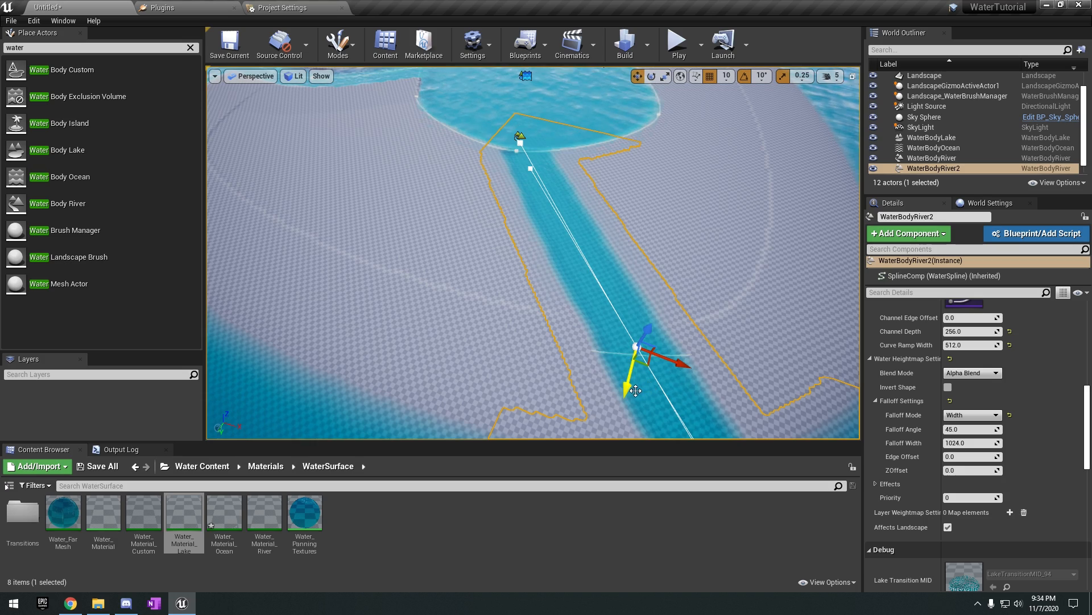
pyautogui.moveTo(636, 390); pyautogui.dragTo(679, 309)
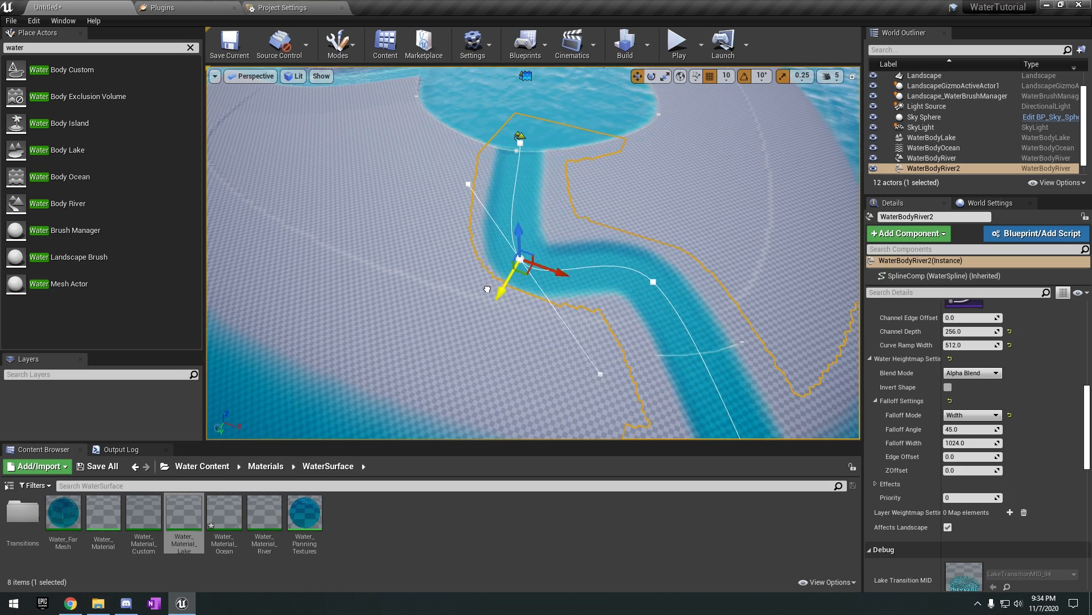
# Reshape the river flowing out of the lake by adjusting its spline points.
pyautogui.moveTo(488, 289); pyautogui.dragTo(398, 313, button='right')
pyautogui.click(654, 296)
pyautogui.moveTo(654, 296); pyautogui.dragTo(715, 310, button='right')
pyautogui.click(677, 307)
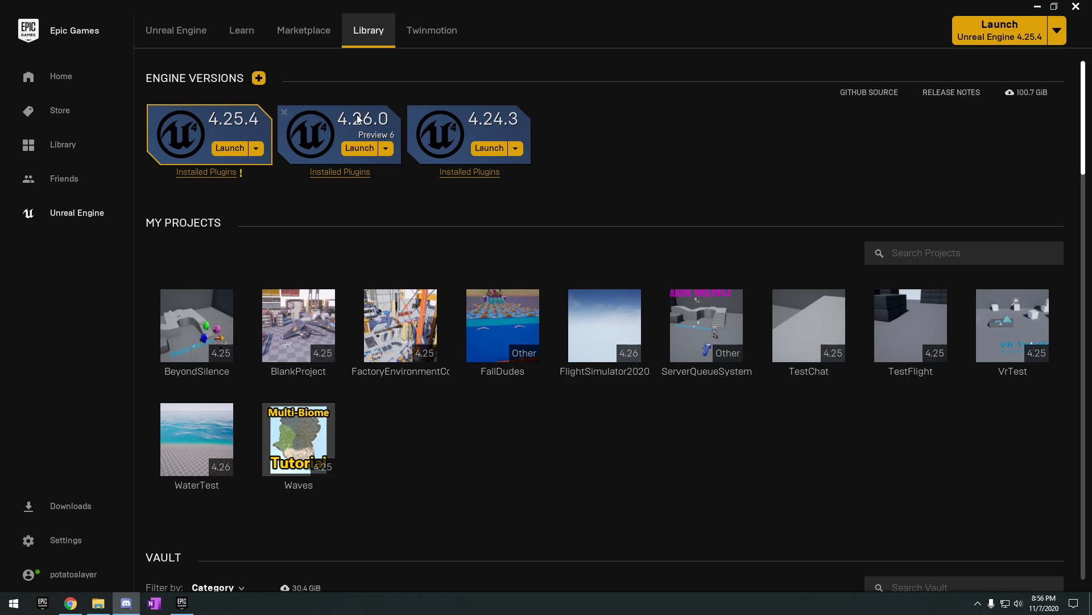
# Launch Unreal Engine 4.26.0 Preview 6 and create a Games project named WaterTutorial from the Third Person template.
pyautogui.click(368, 151)
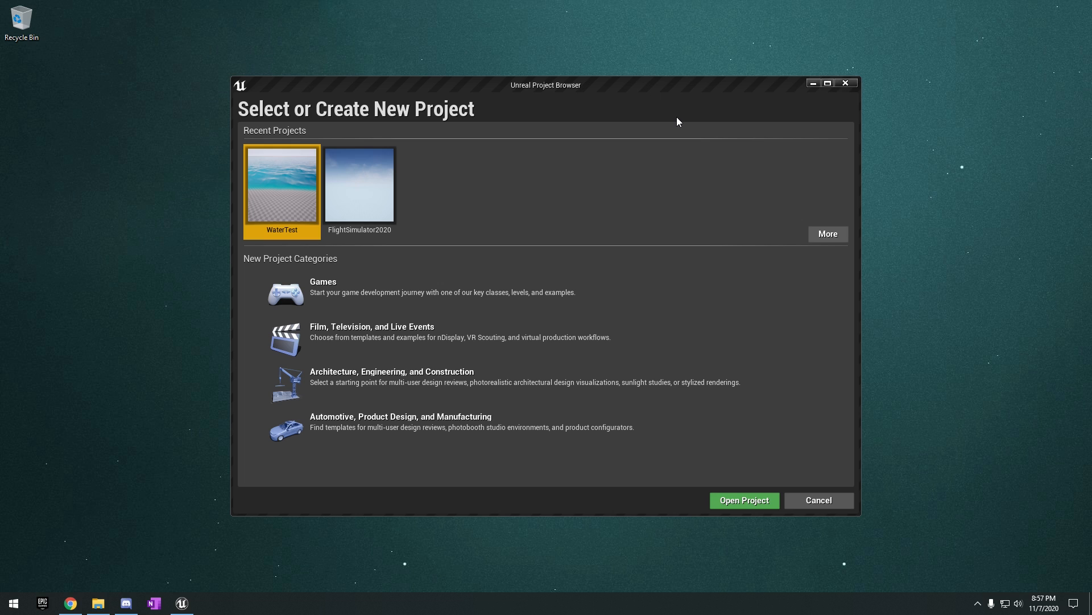
pyautogui.click(462, 285)
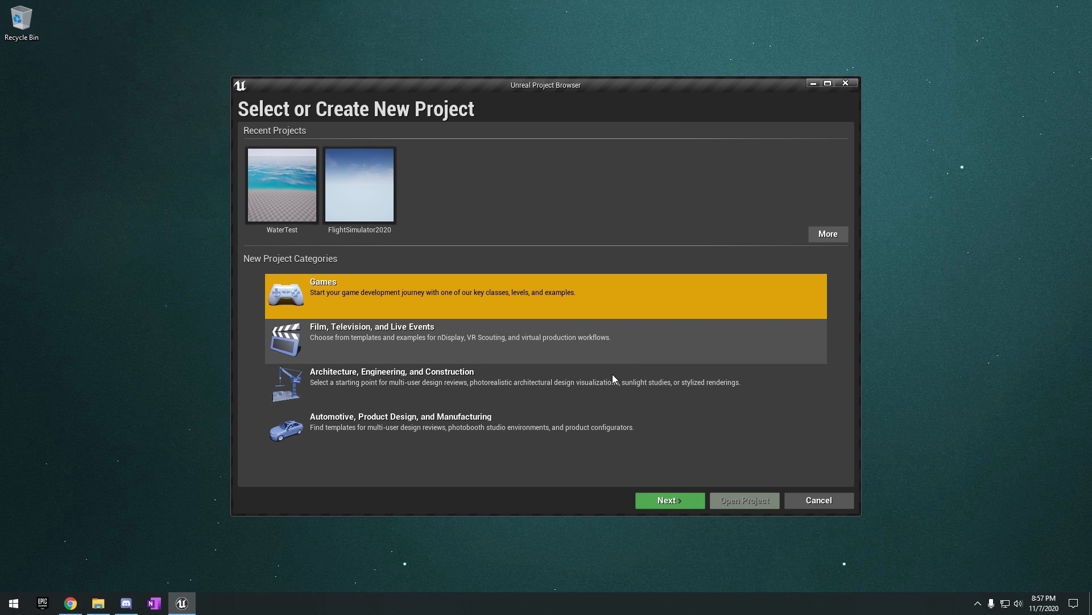
pyautogui.click(653, 500)
pyautogui.click(469, 173)
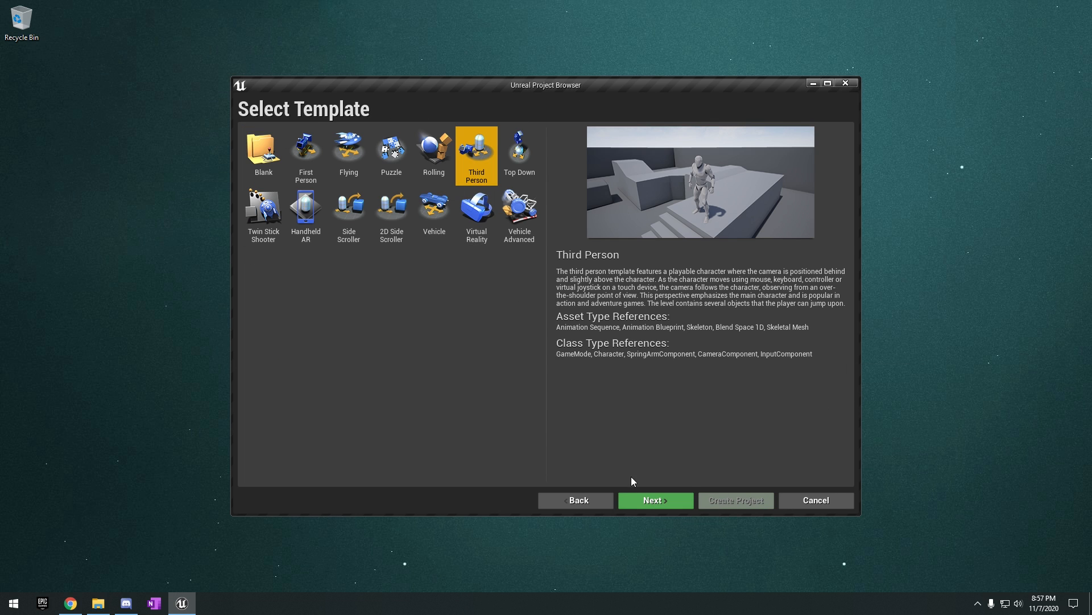
pyautogui.click(654, 499)
pyautogui.click(626, 462)
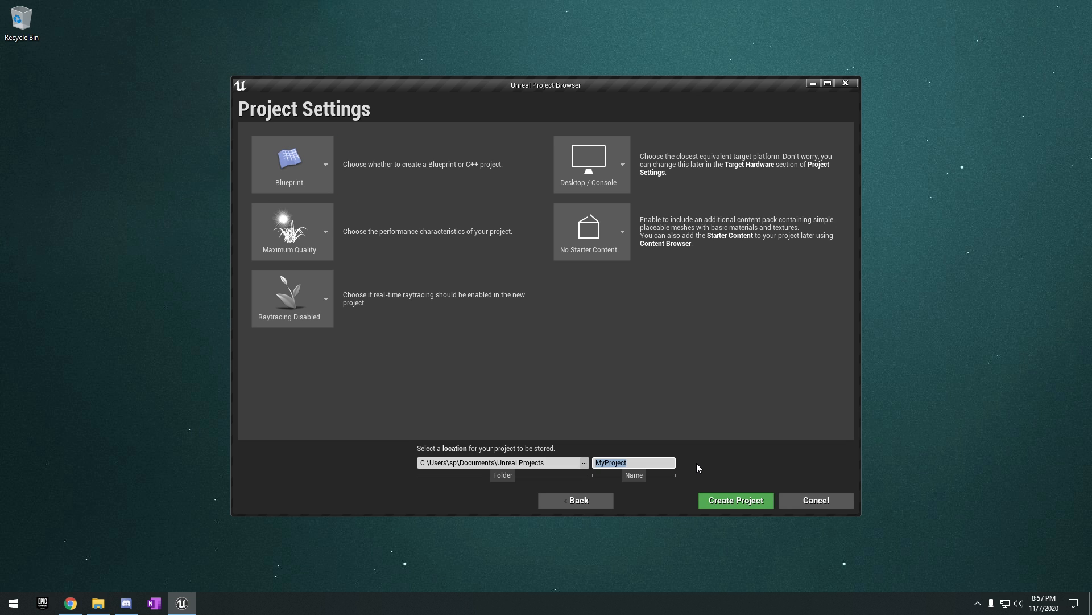
pyautogui.write('WaterTutorial')
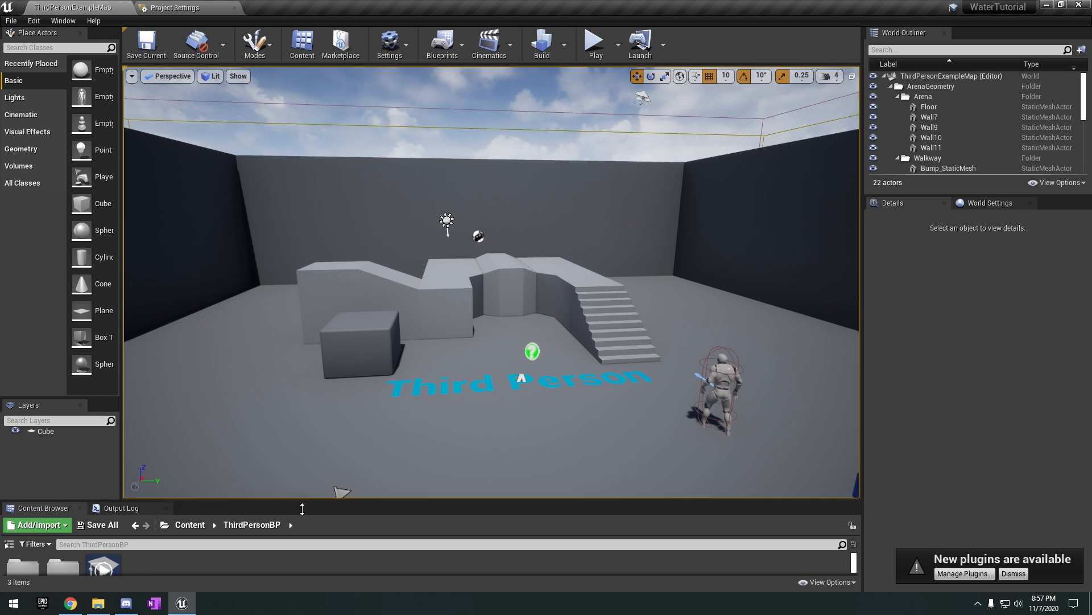
# Make the Content Browser taller and widen the Place Actors panel.
pyautogui.moveTo(299, 507); pyautogui.dragTo(311, 449)
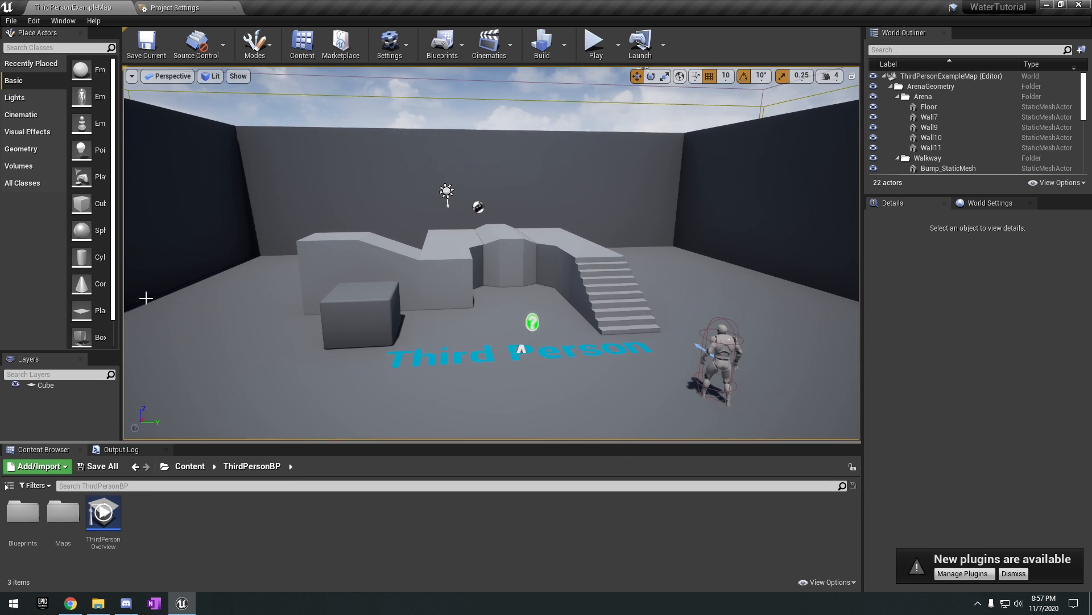
pyautogui.moveTo(121, 273); pyautogui.dragTo(153, 273)
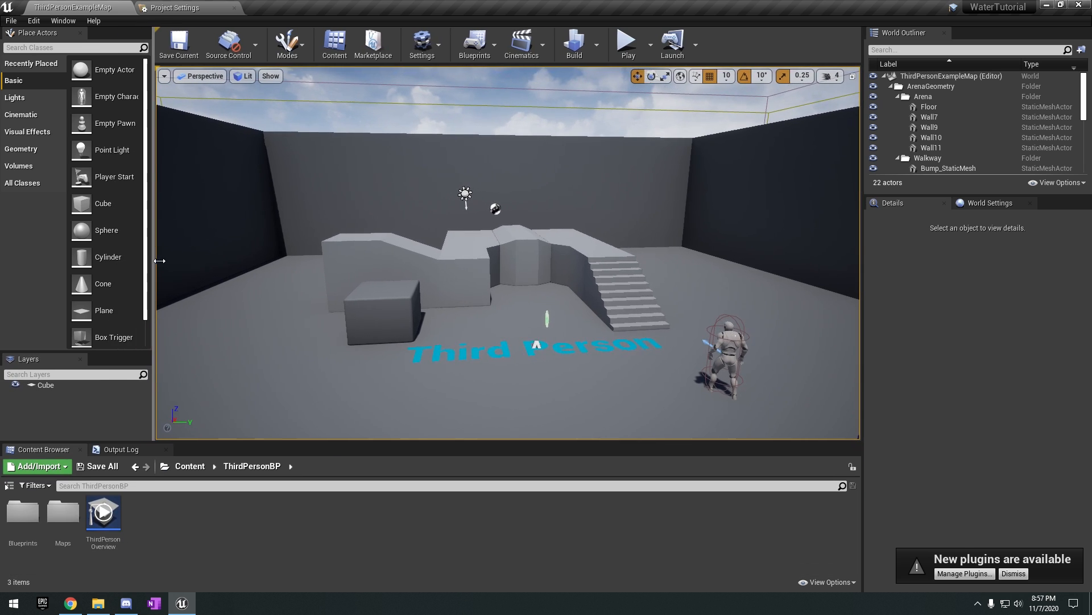
pyautogui.moveTo(560, 349); pyautogui.dragTo(578, 348, button='right')
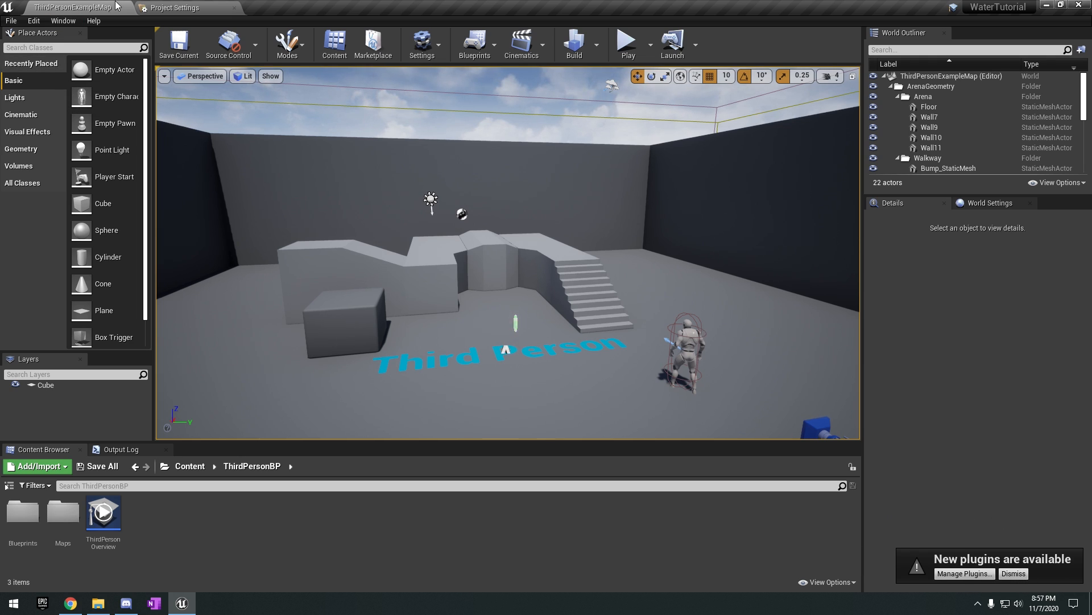
# Search the plugins for "water" and enable the experimental Water plugin.
pyautogui.click(30, 21)
pyautogui.click(57, 193)
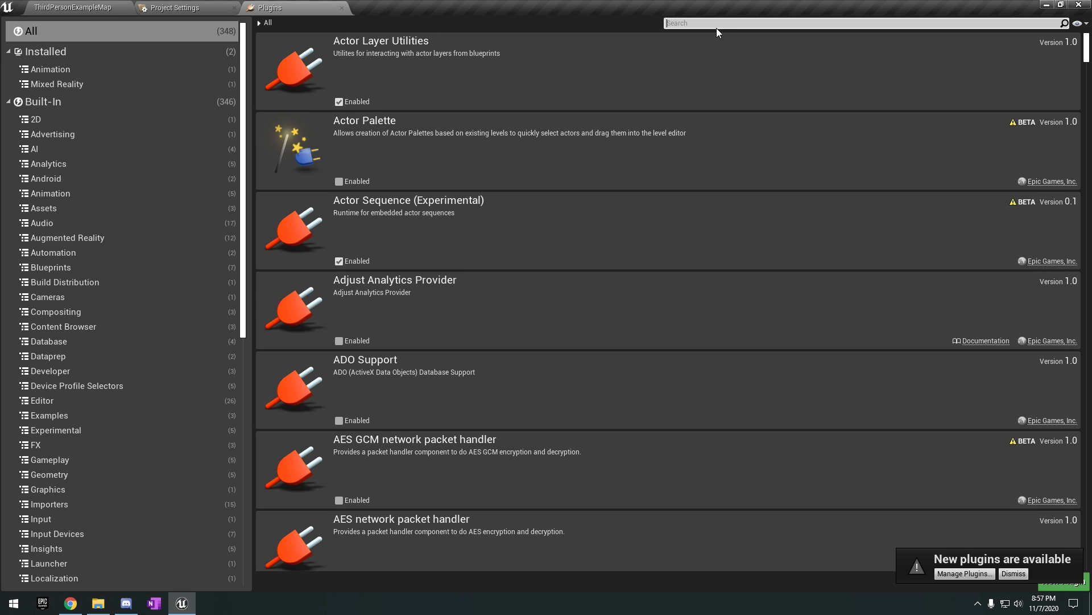
pyautogui.click(781, 22)
pyautogui.write('water')
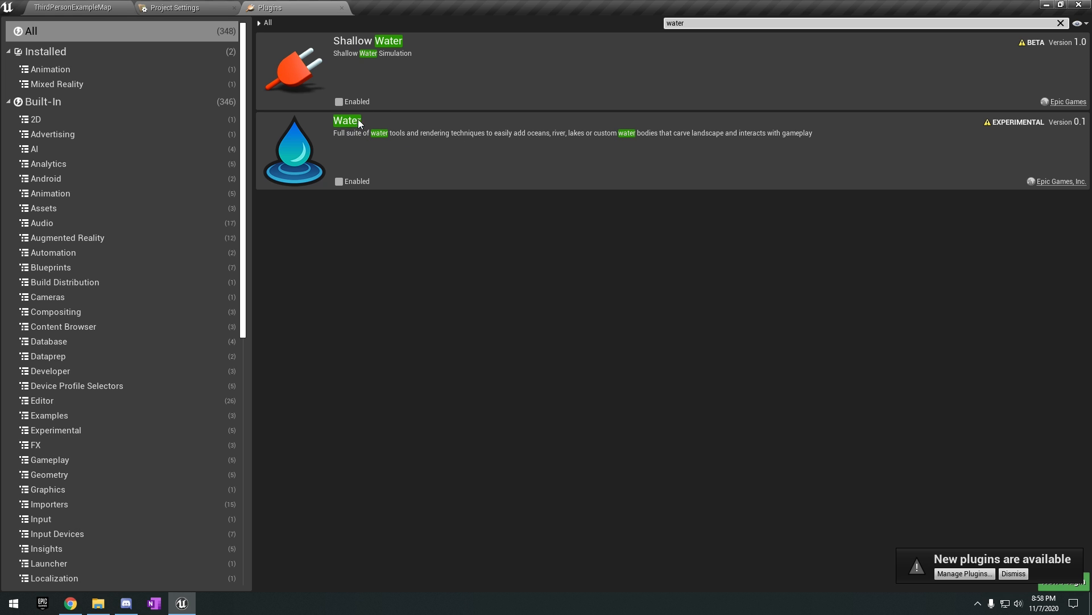
pyautogui.click(341, 182)
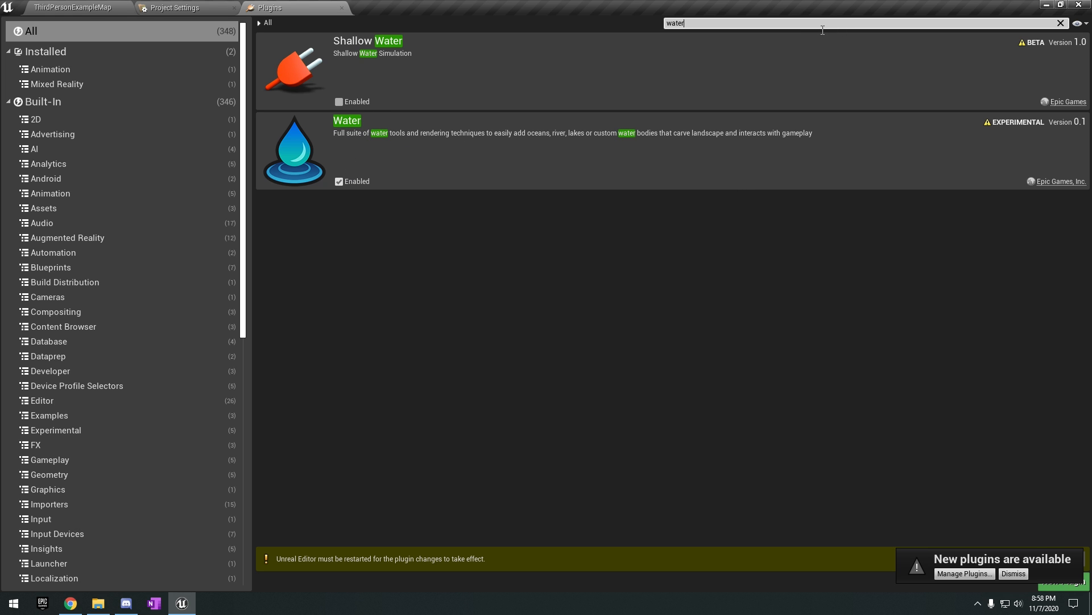
# Enable the Landmass plugin, accepting its beta status, and restart the editor to apply the plugin changes.
pyautogui.write('landma')
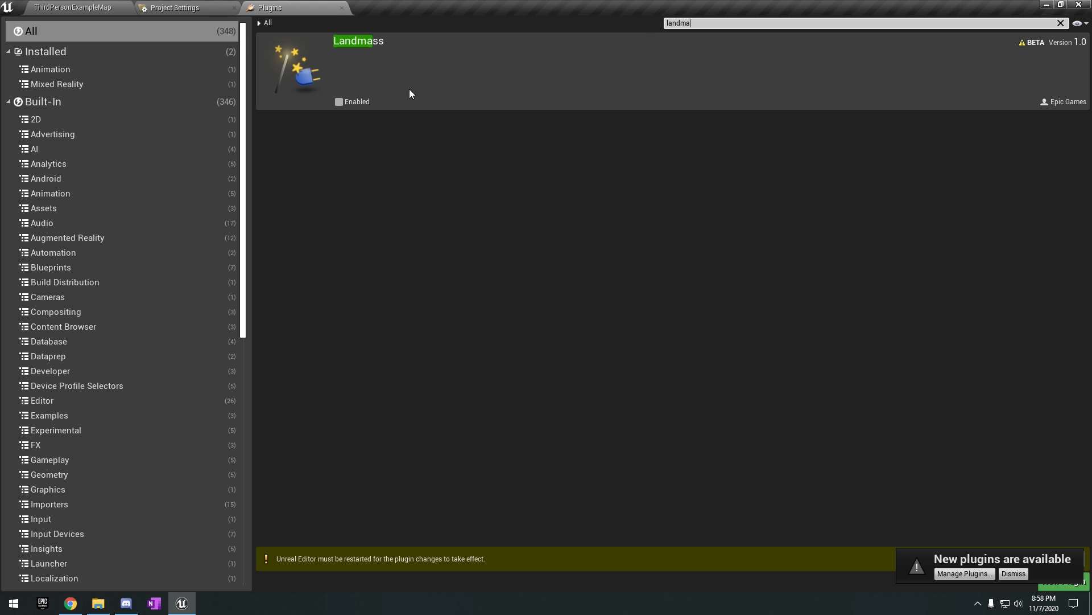
pyautogui.click(340, 102)
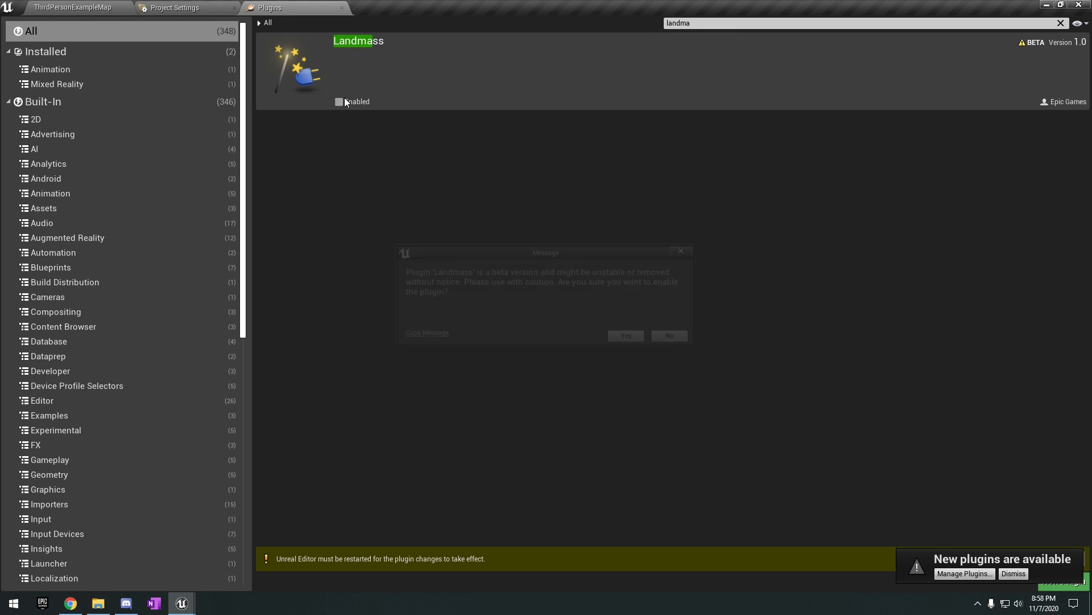
pyautogui.click(625, 338)
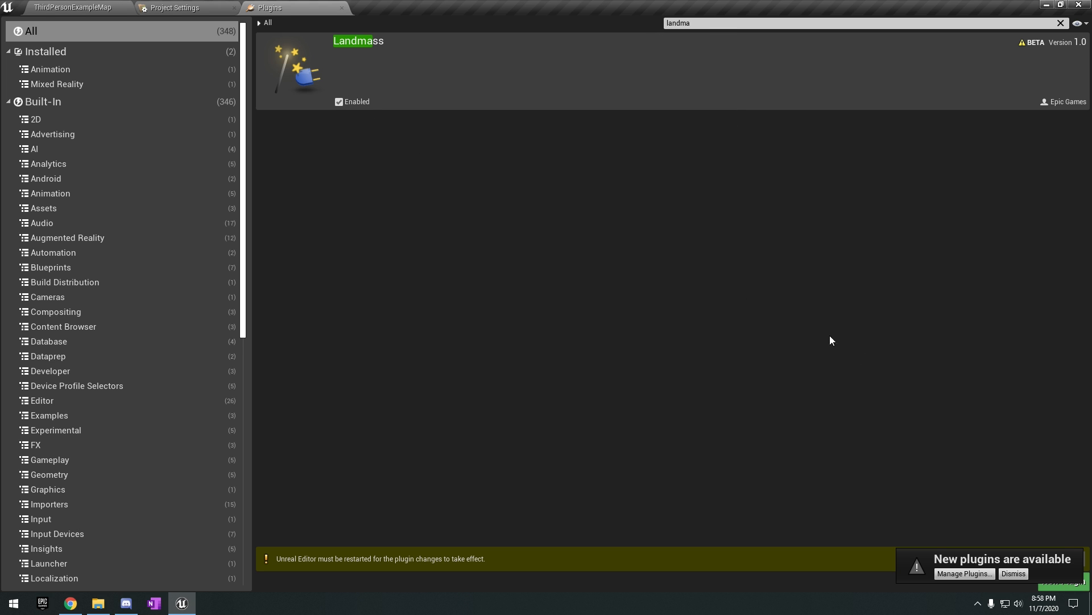
pyautogui.click(1014, 573)
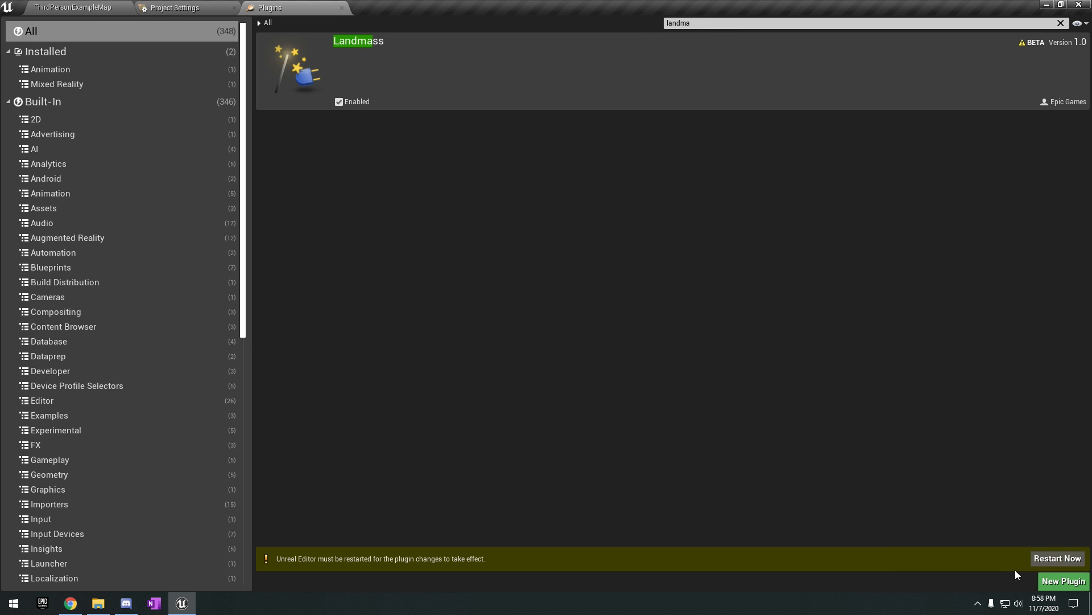
pyautogui.click(1056, 559)
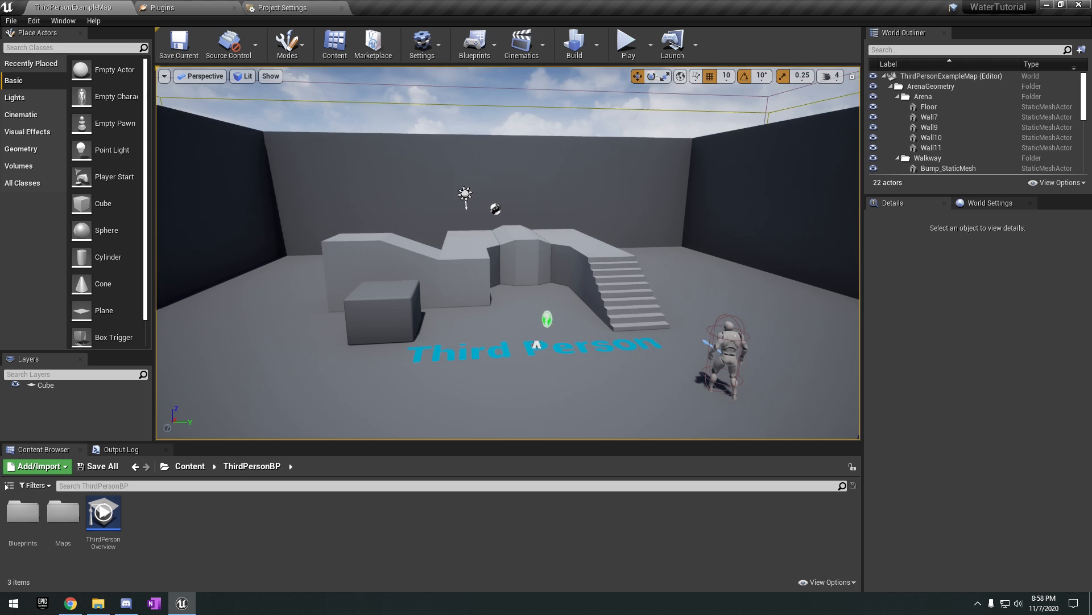
# Filter the placeable actors by "water".
pyautogui.moveTo(741, 277); pyautogui.dragTo(544, 246, button='right')
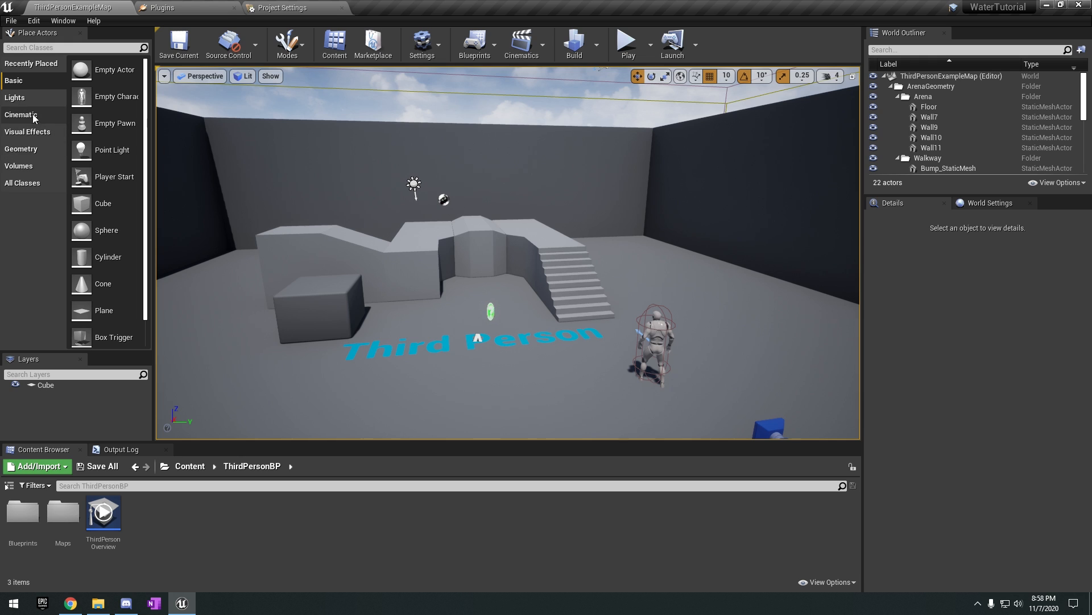
pyautogui.click(49, 48)
pyautogui.write('water')
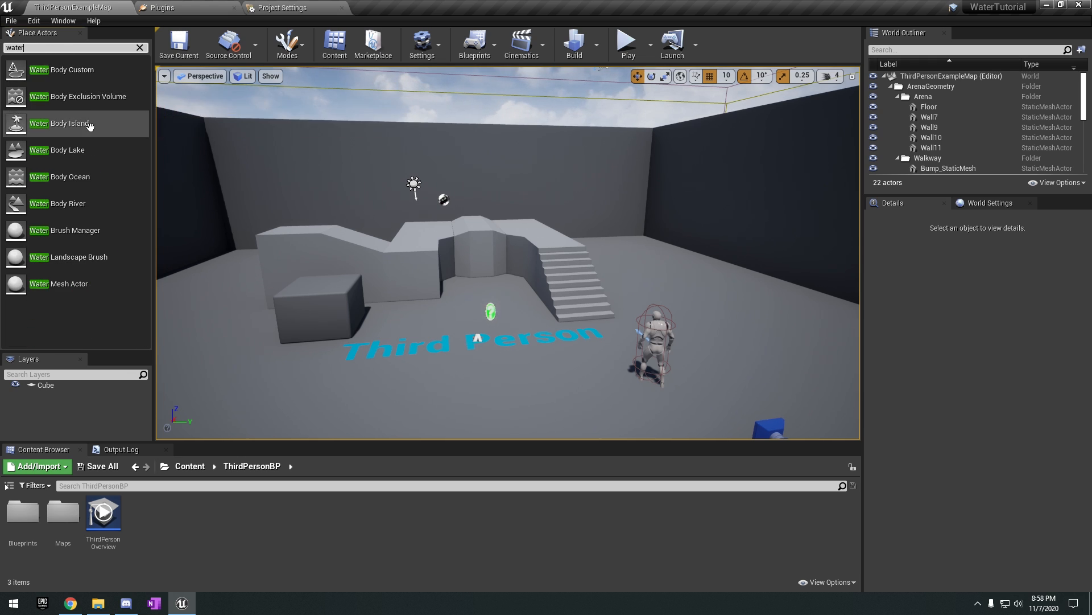
pyautogui.click(288, 47)
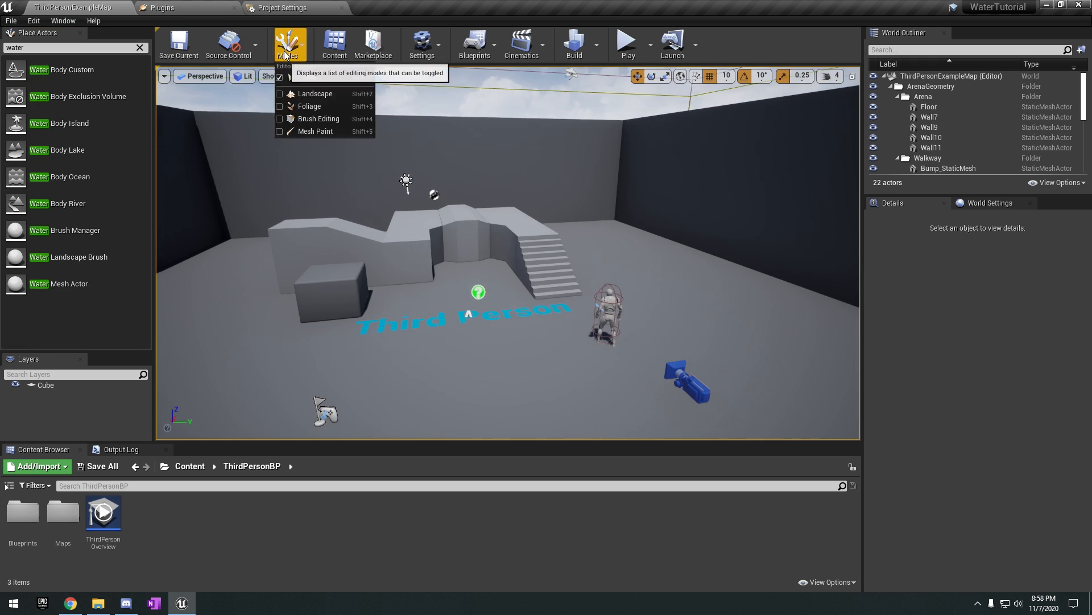
pyautogui.click(288, 47)
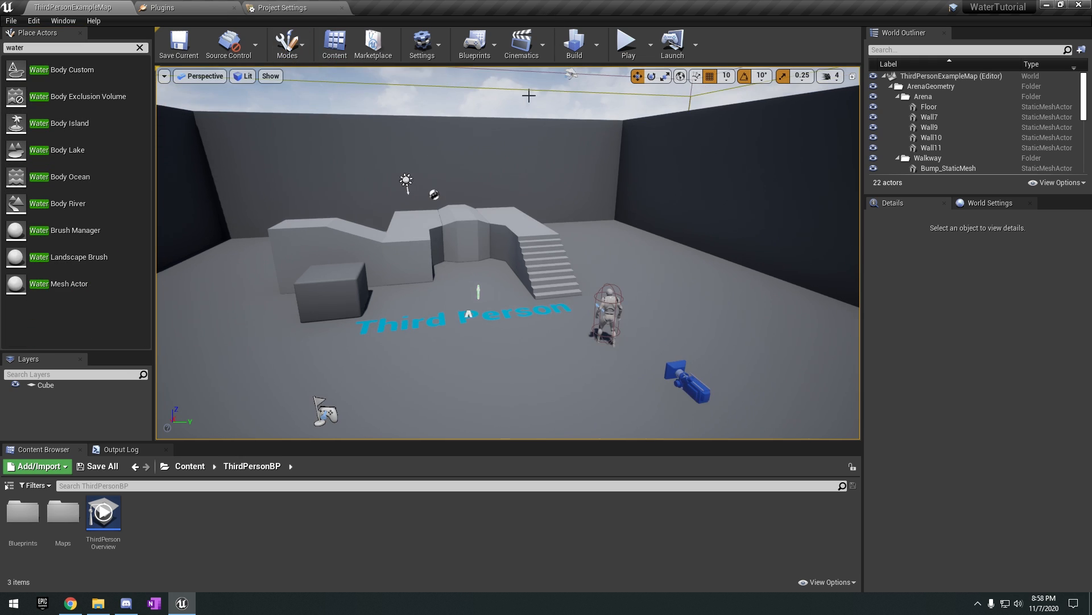
pyautogui.click(288, 45)
pyautogui.click(319, 81)
pyautogui.hotkey('shift', '1')
# Create a new level from the Default template and remove its floor.
pyautogui.click(11, 21)
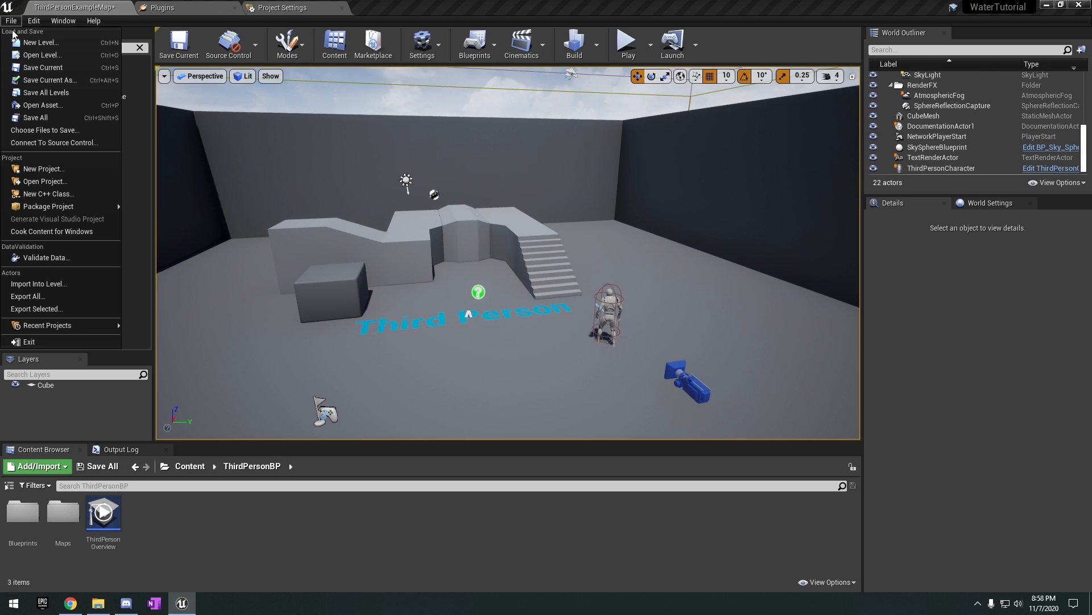
pyautogui.click(26, 42)
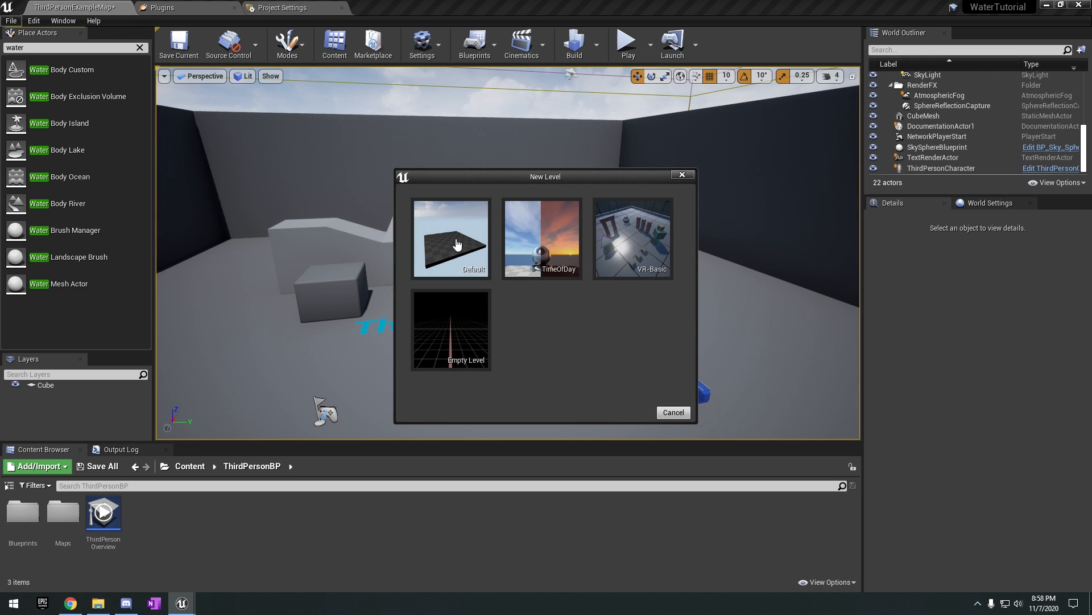
pyautogui.click(456, 244)
pyautogui.click(650, 404)
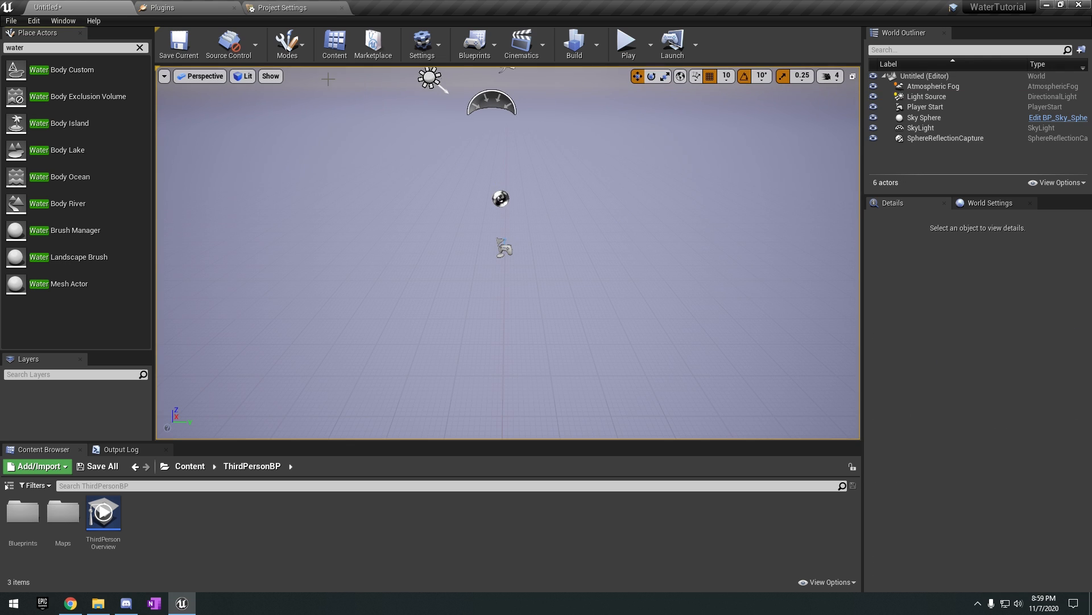
# Create a new landscape with Enable Edit Layers turned on, keeping the default size and scale settings.
pyautogui.click(290, 46)
pyautogui.click(312, 94)
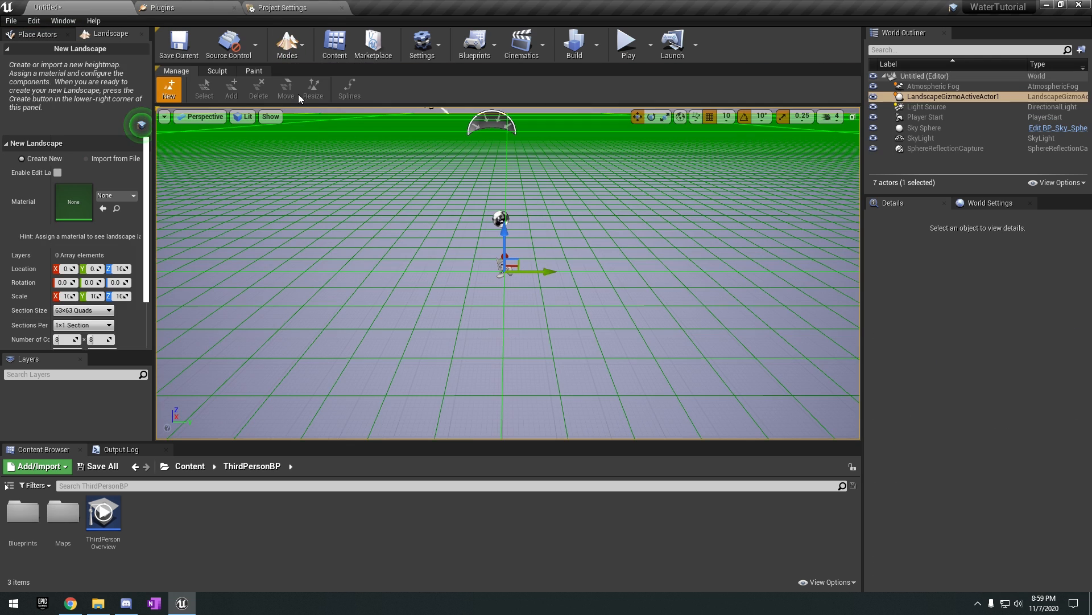
pyautogui.scroll(-1, 108, 207)
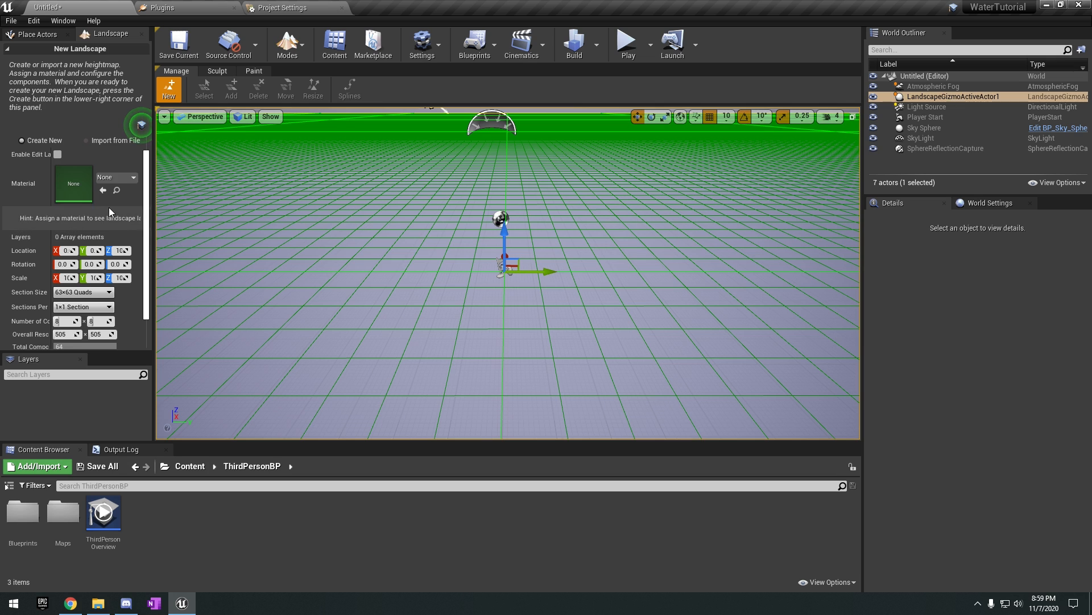
pyautogui.moveTo(155, 170); pyautogui.dragTo(204, 171)
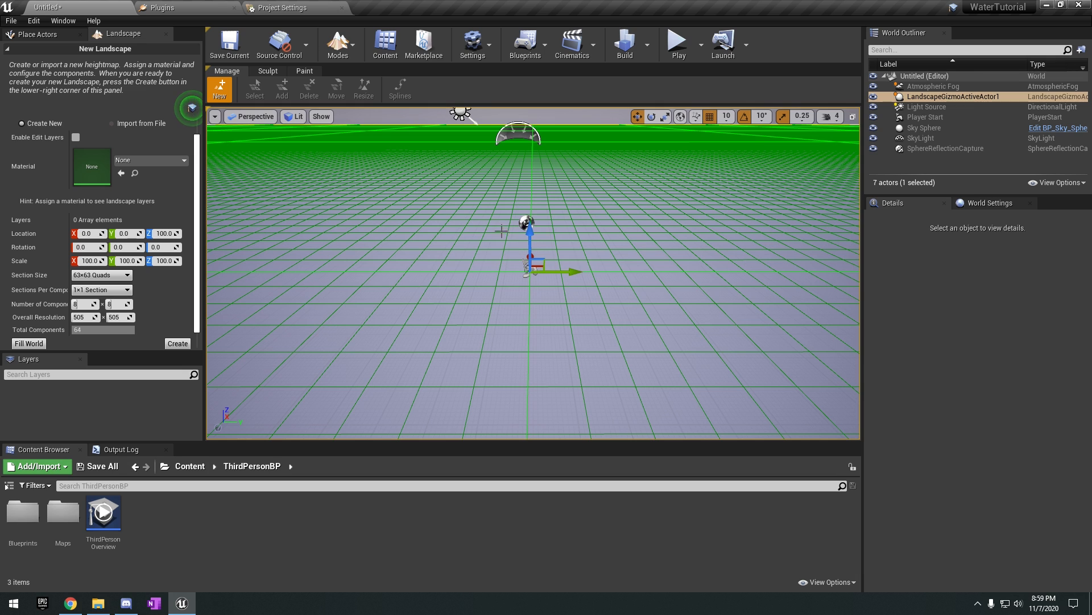
pyautogui.moveTo(710, 239); pyautogui.dragTo(713, 221, button='right')
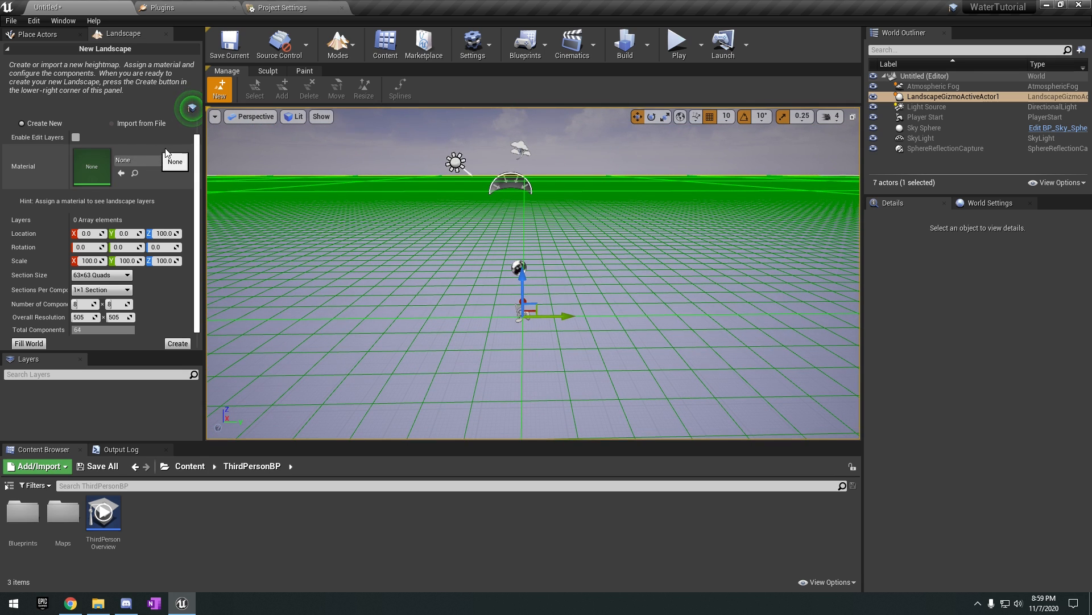
pyautogui.click(76, 137)
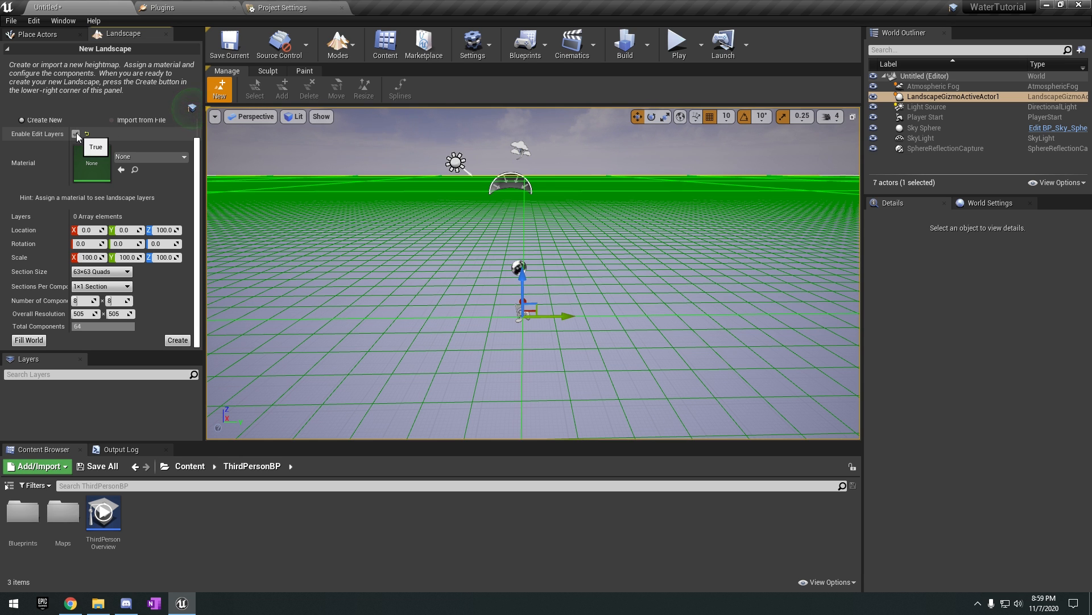
pyautogui.click(175, 341)
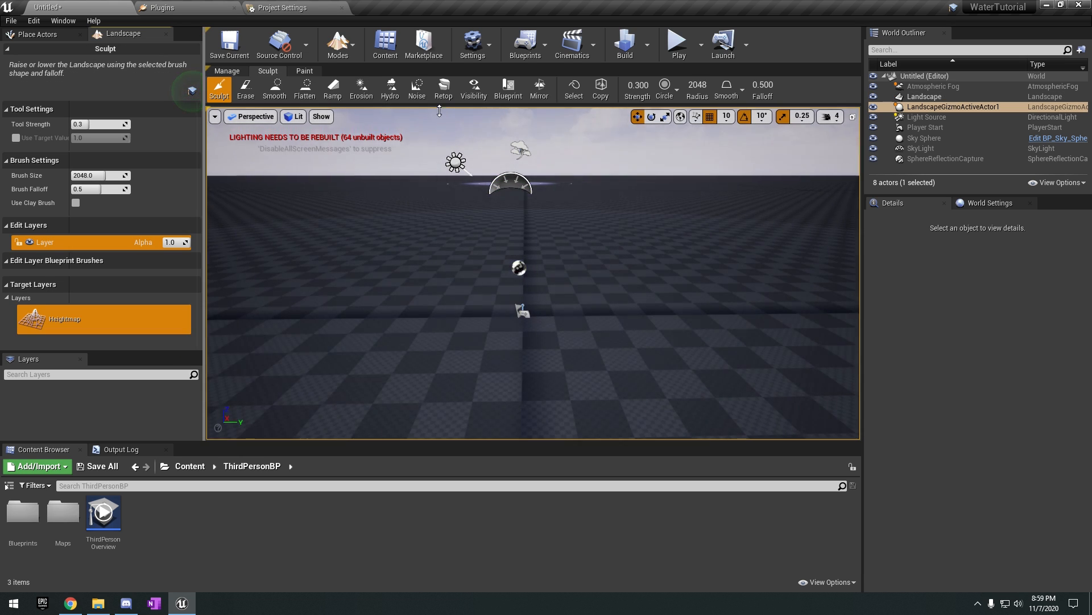
# Return to selection mode and delete the Player Start and the sphere reflection capture from the level.
pyautogui.hotkey('shift', '1')
pyautogui.moveTo(543, 294)
pyautogui.mouseDown(button='right')
pyautogui.moveTo(535, 278)
pyautogui.moveTo(543, 293)
pyautogui.mouseUp(button='right')
pyautogui.click(528, 302)
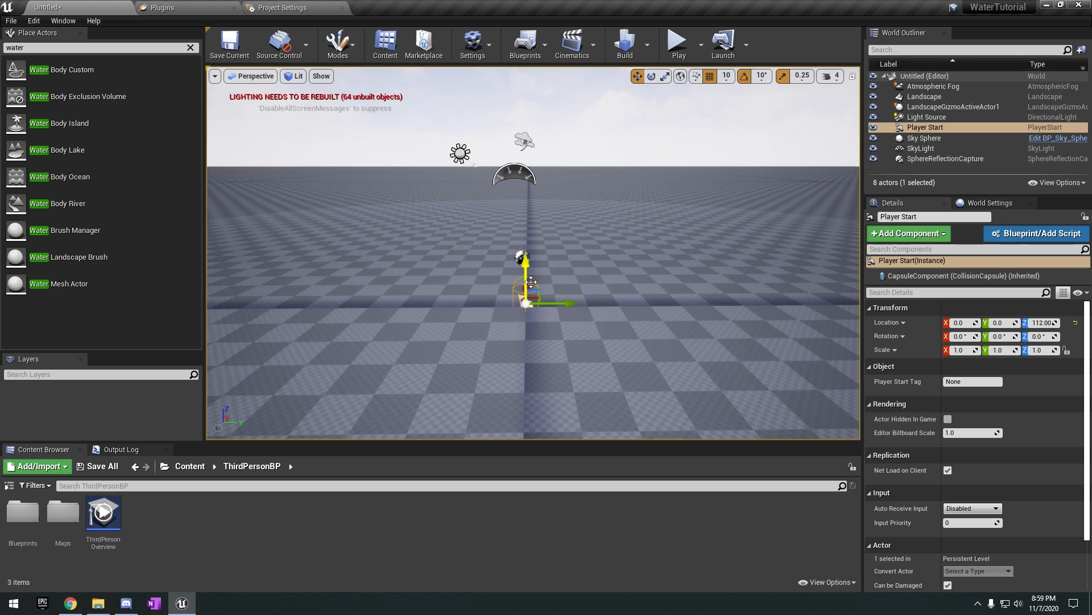
pyautogui.press('Delete')
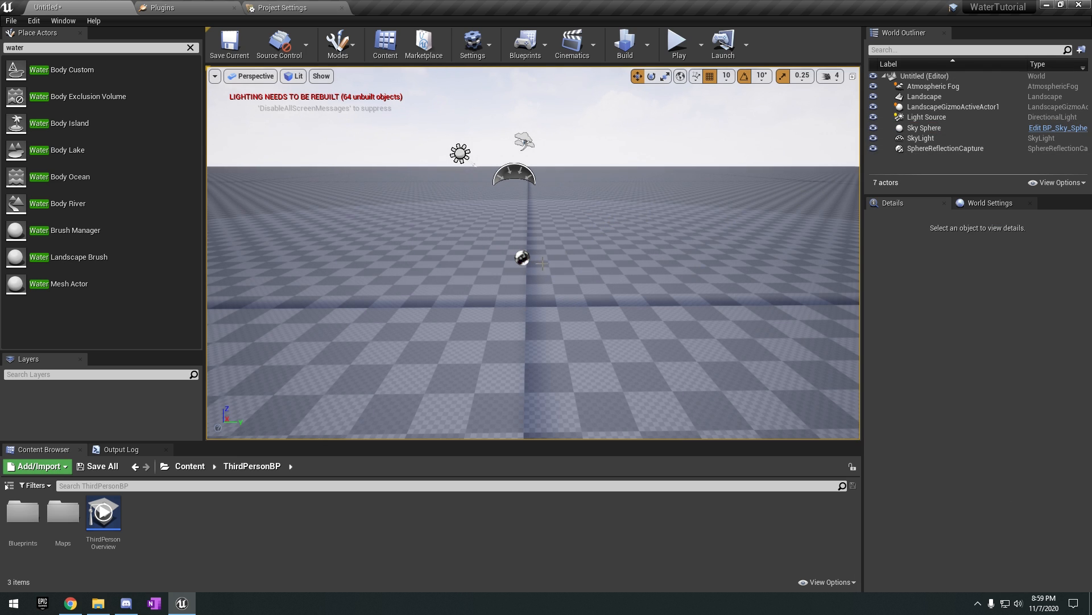
pyautogui.click(524, 260)
pyautogui.press('Delete')
# Set the mobility of the directional Light Source to Movable.
pyautogui.click(460, 153)
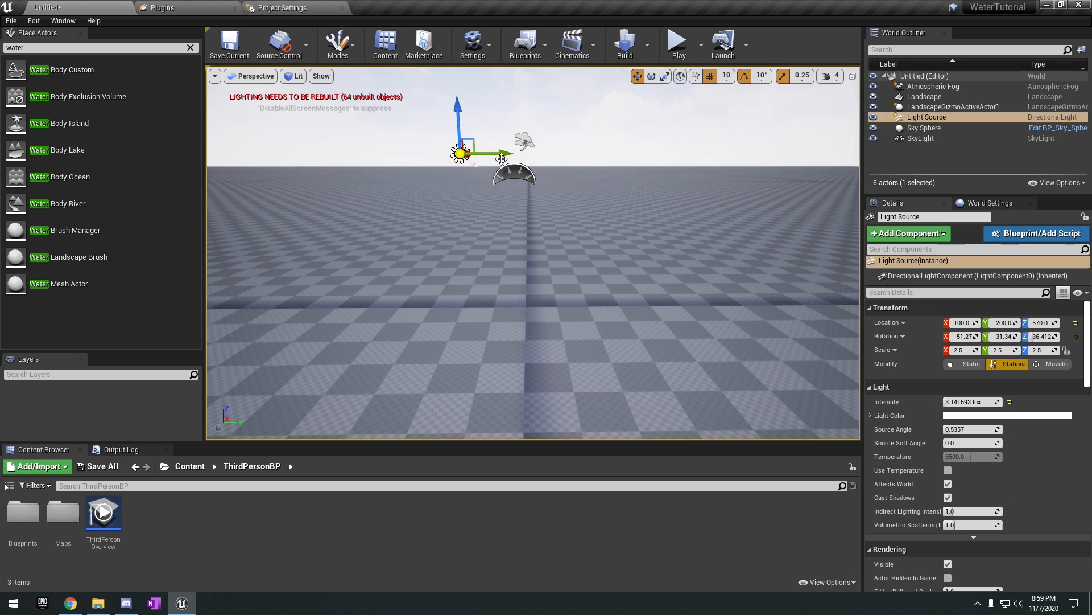
pyautogui.click(1047, 364)
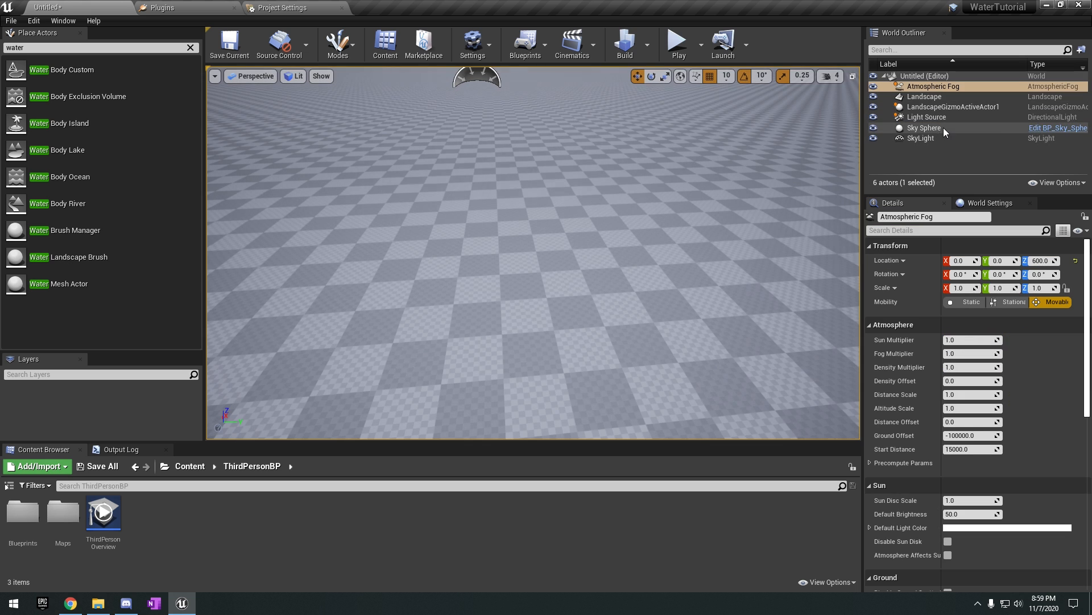
# Set the mobility of the SkyLight to Movable.
pyautogui.click(944, 139)
pyautogui.click(1051, 364)
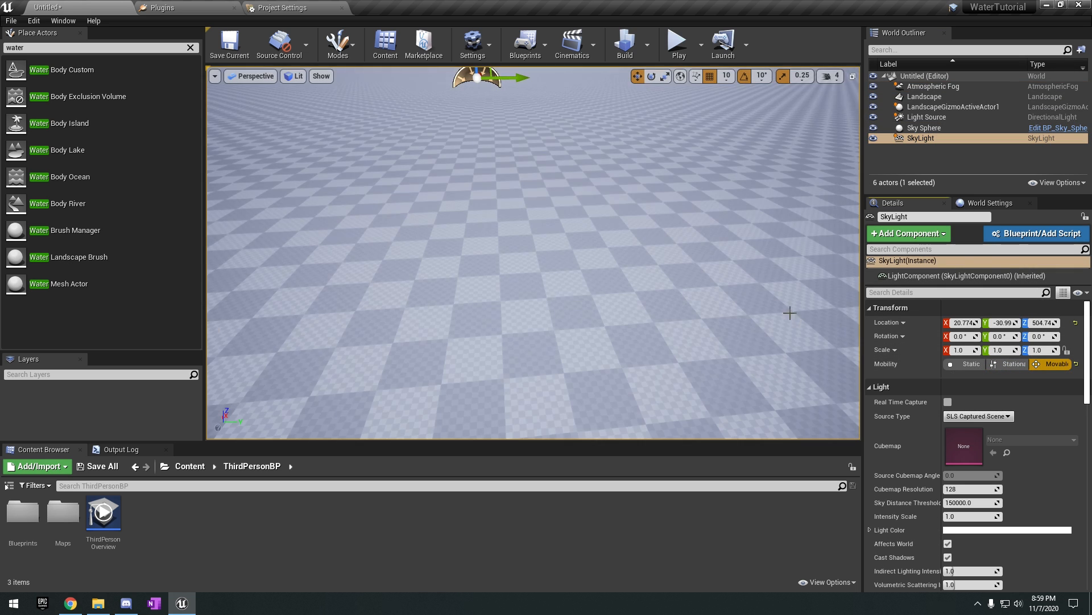
# Search the placeable actors for "water" and place a Water Body Ocean on the landscape.
pyautogui.click(36, 50)
pyautogui.write('water')
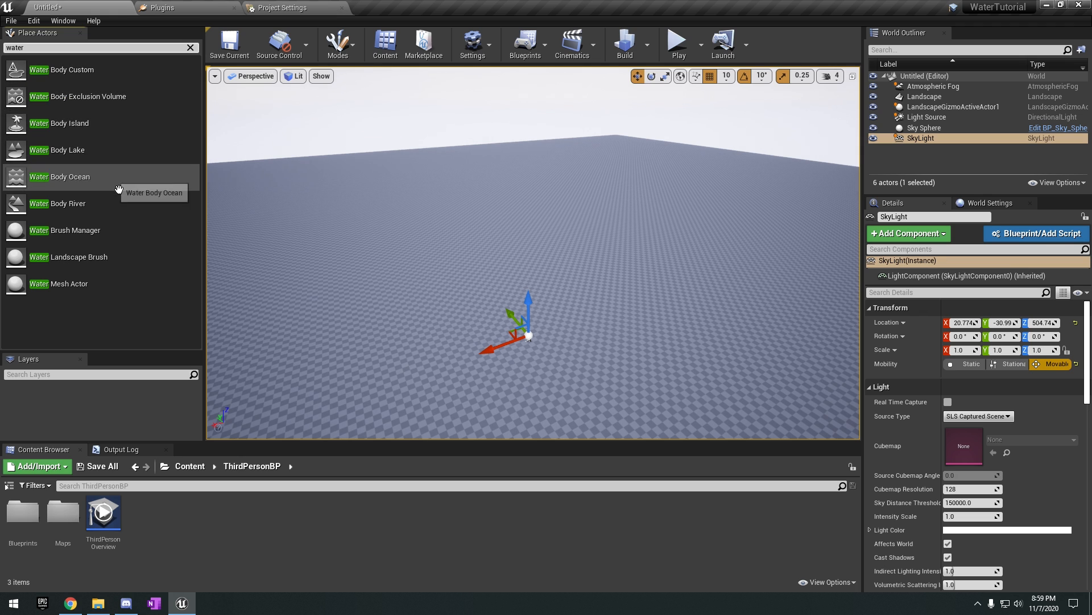
pyautogui.moveTo(410, 282); pyautogui.dragTo(500, 290, button='right')
pyautogui.press('a')
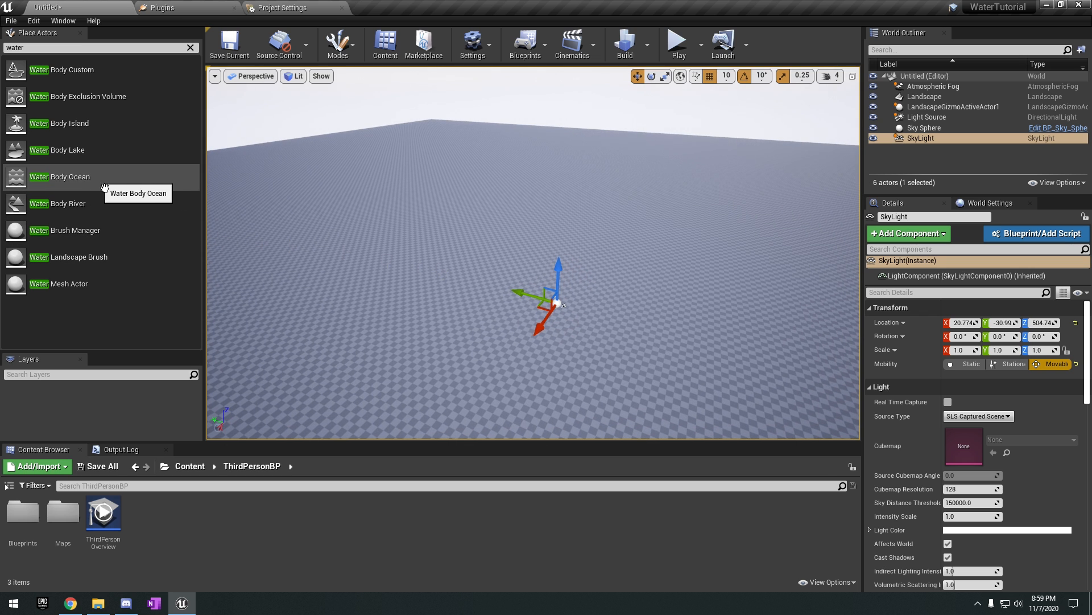
pyautogui.moveTo(85, 188); pyautogui.dragTo(566, 235)
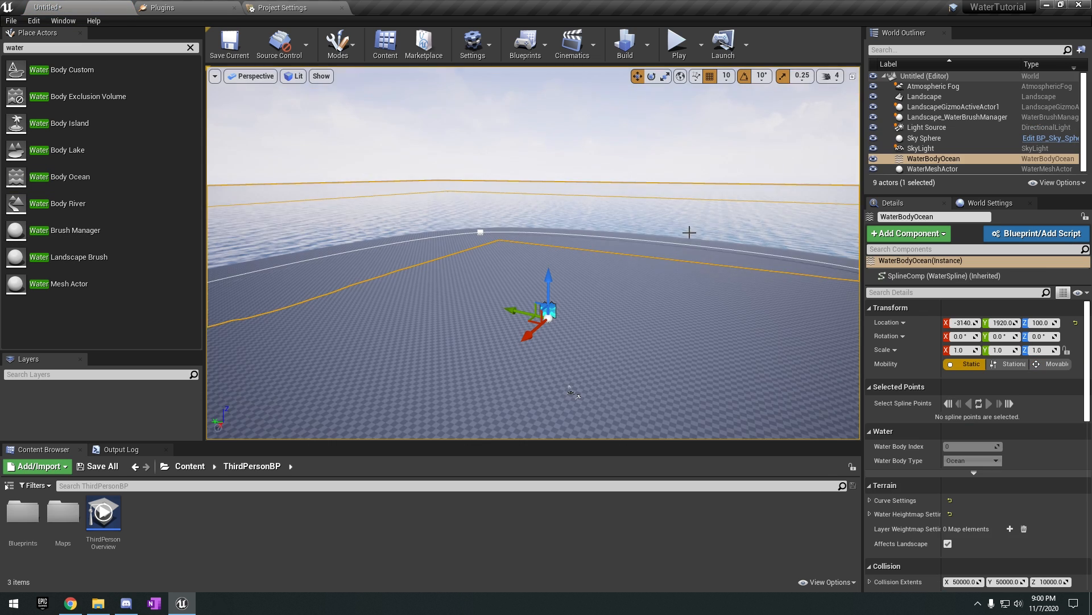
# Examine the ocean, its shoreline spline and the island it forms in the landscape from several angles.
pyautogui.moveTo(566, 235); pyautogui.dragTo(672, 259, button='right')
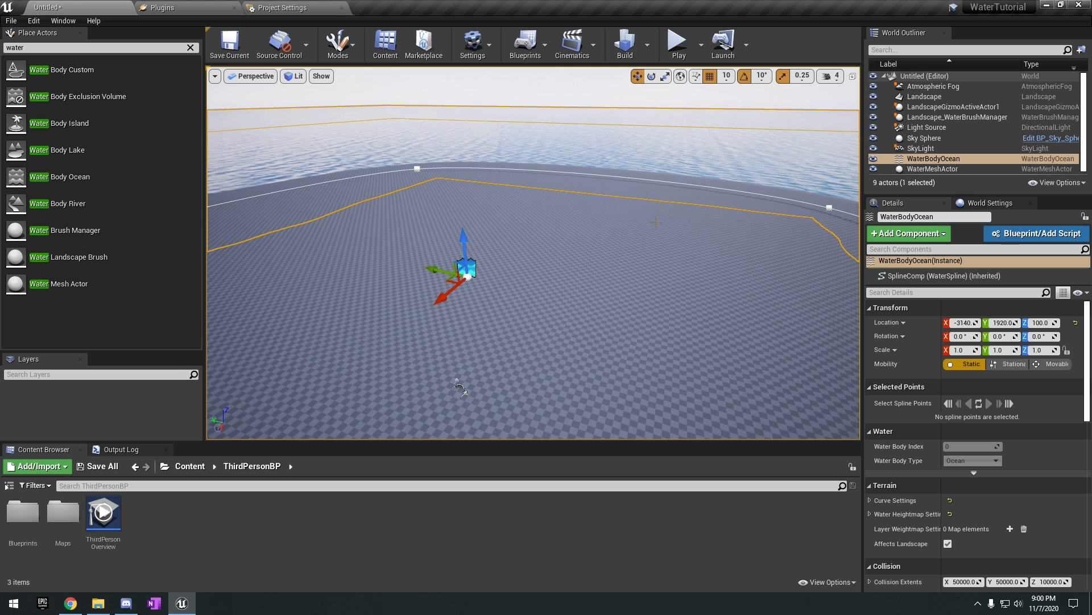
pyautogui.moveTo(460, 387); pyautogui.dragTo(527, 398, button='right')
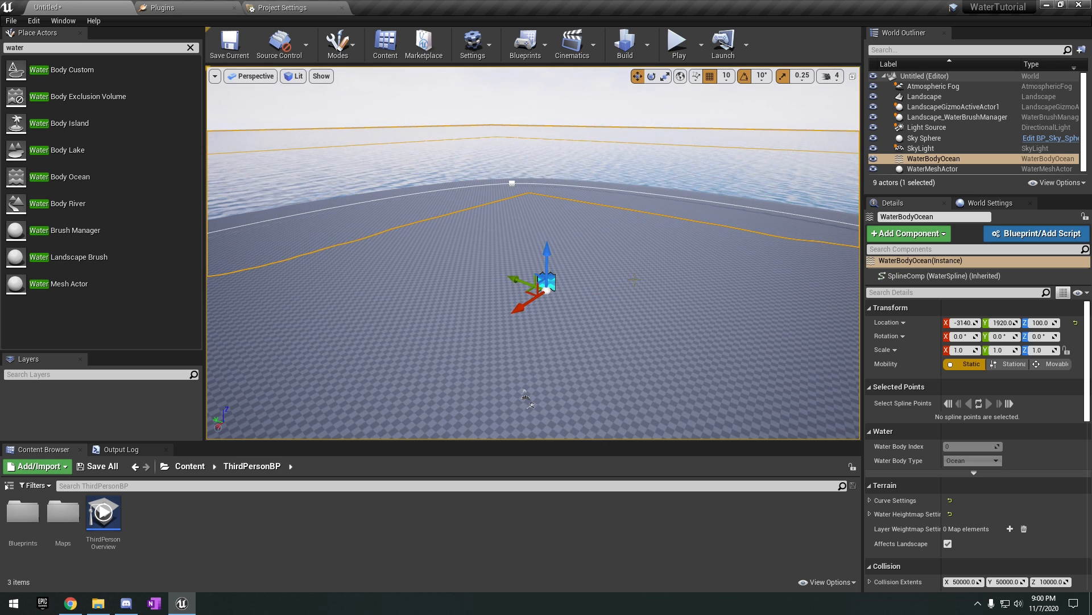
pyautogui.moveTo(634, 279); pyautogui.dragTo(619, 292, button='right')
pyautogui.press('w')
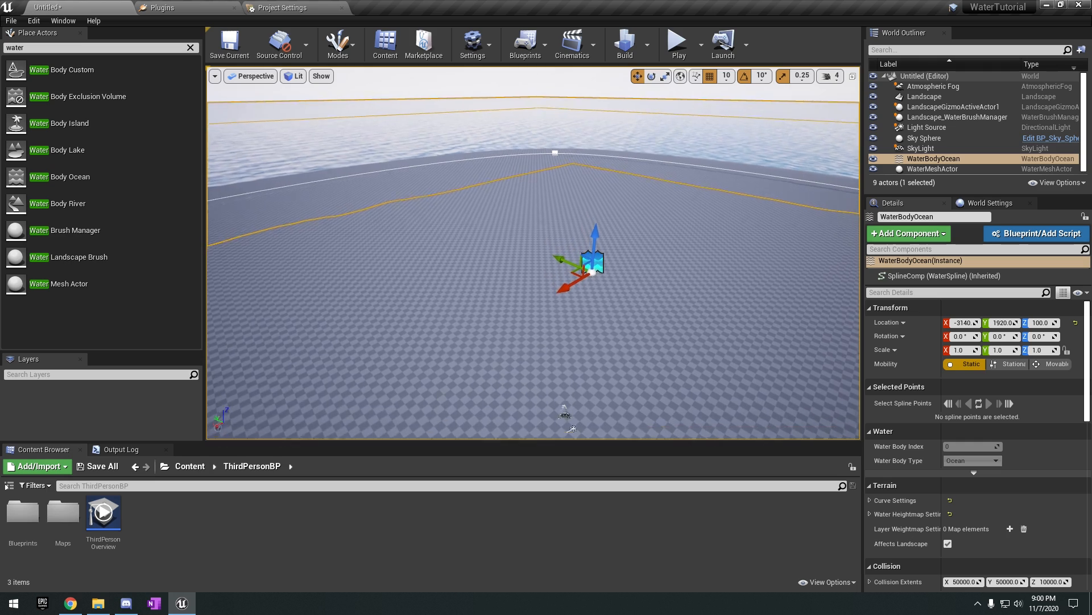
pyautogui.moveTo(354, 172); pyautogui.dragTo(356, 172, button='right')
pyautogui.moveTo(411, 150); pyautogui.dragTo(415, 154, button='right')
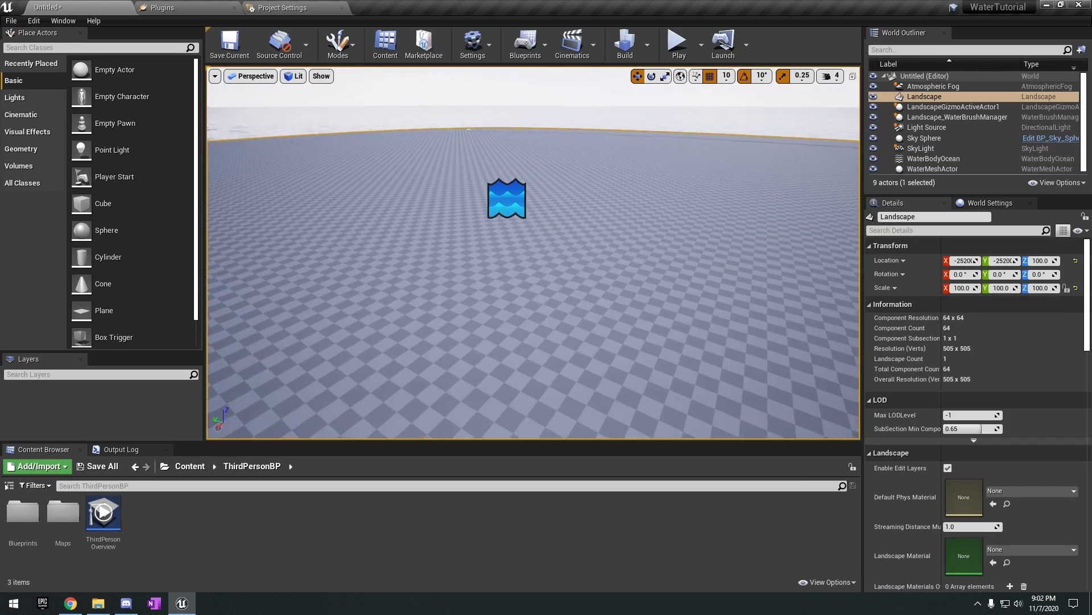
pyautogui.press('s')
pyautogui.moveTo(592, 193); pyautogui.dragTo(662, 254, button='right')
pyautogui.click(662, 254)
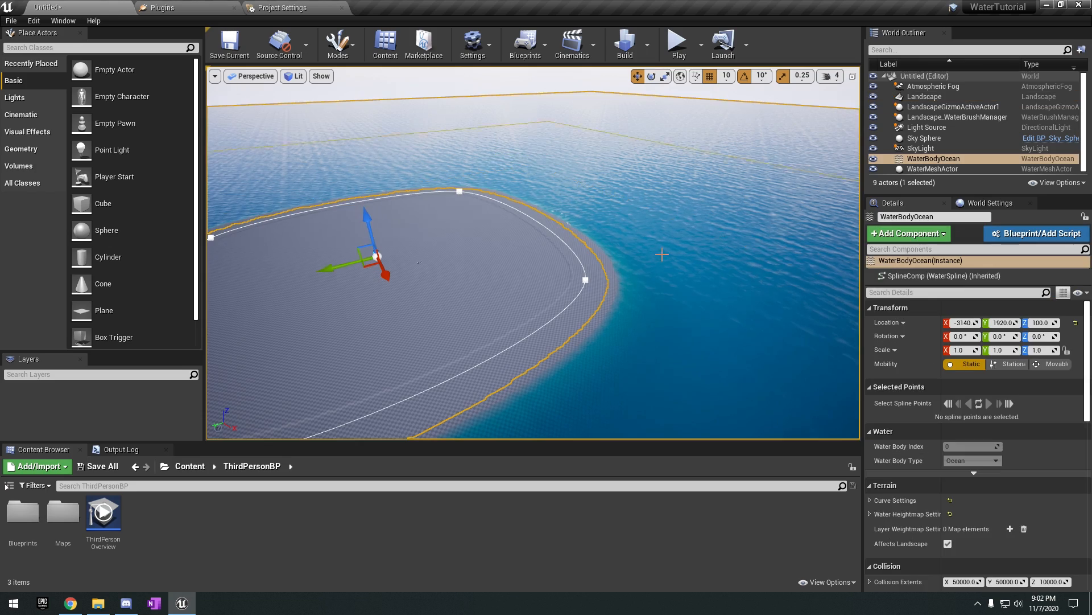
pyautogui.scroll(2, 672, 239)
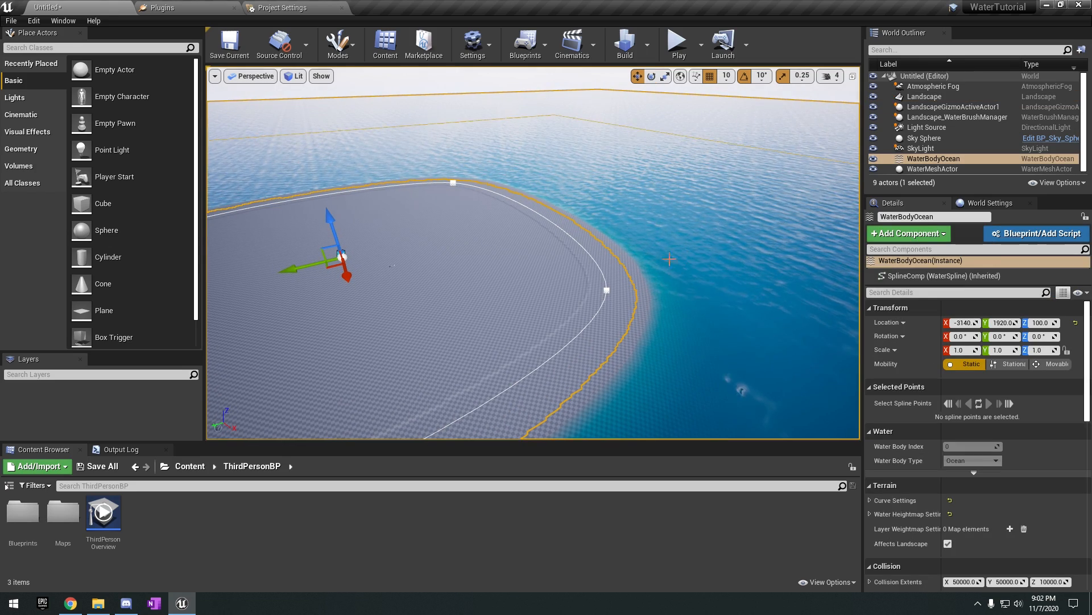
pyautogui.moveTo(670, 259); pyautogui.dragTo(495, 280, button='right')
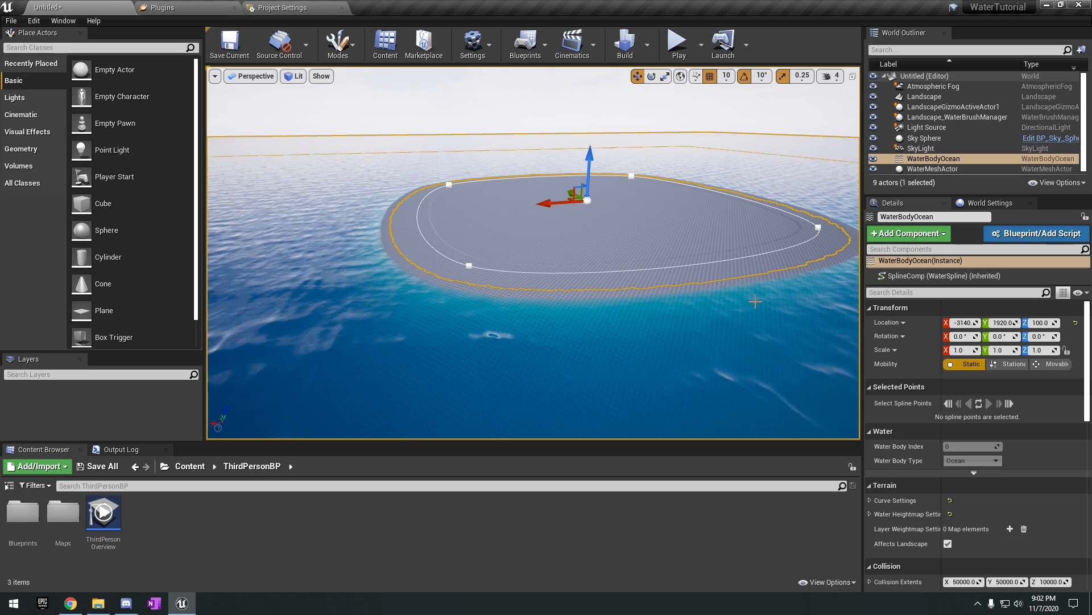
pyautogui.moveTo(535, 279); pyautogui.dragTo(584, 238, button='right')
pyautogui.click(535, 279)
pyautogui.click(584, 237)
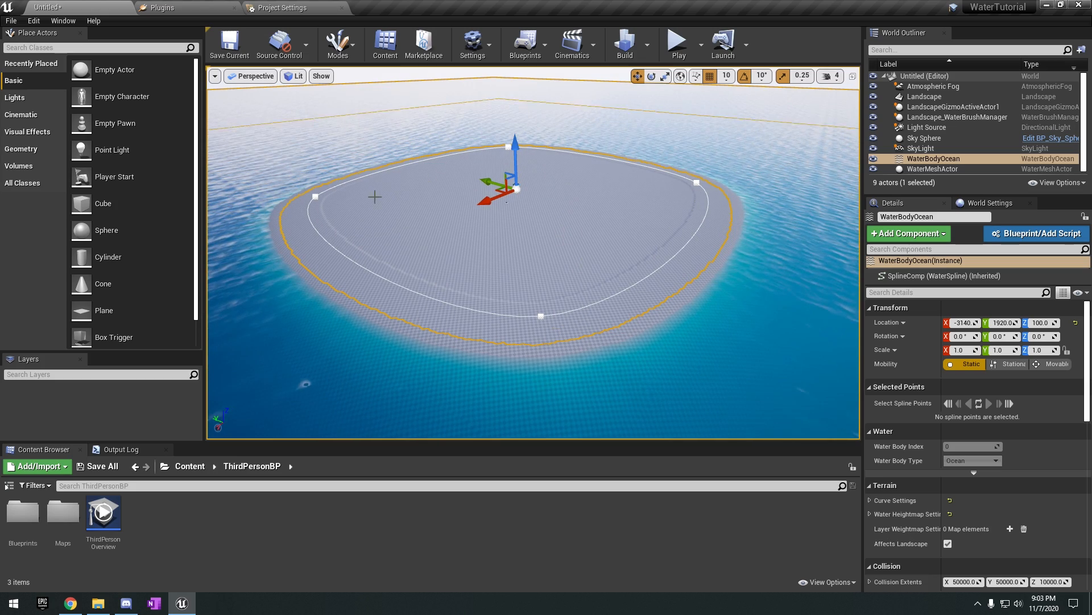
# Move the nearest shoreline spline point of WaterBodyOcean to about X 7580, Y -5360 to reshape the island.
pyautogui.moveTo(494, 317); pyautogui.dragTo(471, 314, button='right')
pyautogui.click(561, 345)
pyautogui.moveTo(493, 308); pyautogui.dragTo(479, 404)
pyautogui.moveTo(585, 295)
pyautogui.mouseDown(button='right')
pyautogui.moveTo(529, 299)
pyautogui.moveTo(585, 295)
pyautogui.mouseUp(button='right')
pyautogui.moveTo(519, 314); pyautogui.dragTo(650, 240)
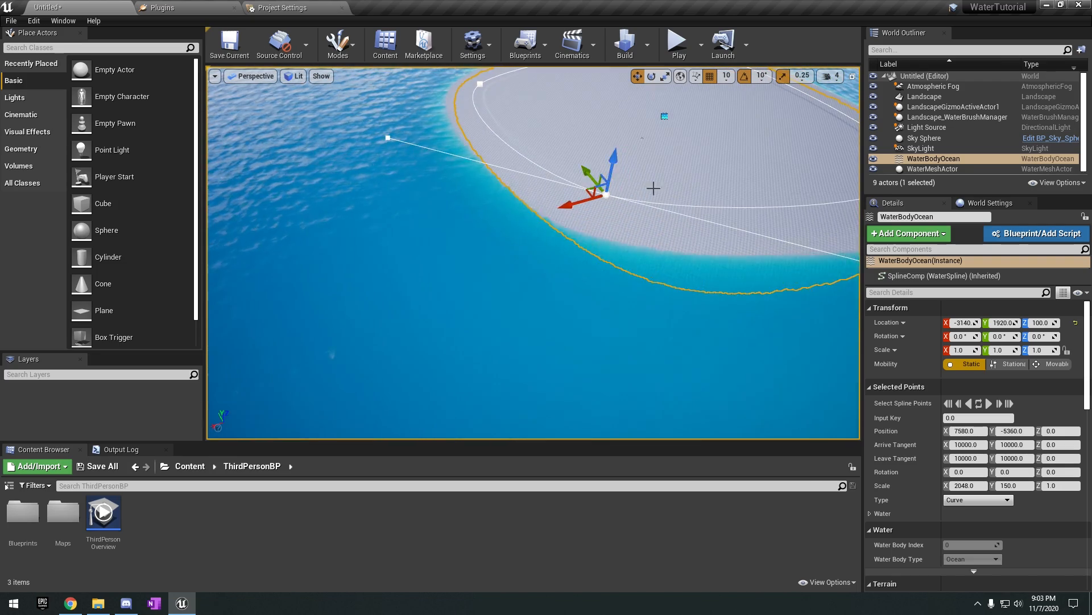
pyautogui.moveTo(654, 188); pyautogui.dragTo(700, 186, button='right')
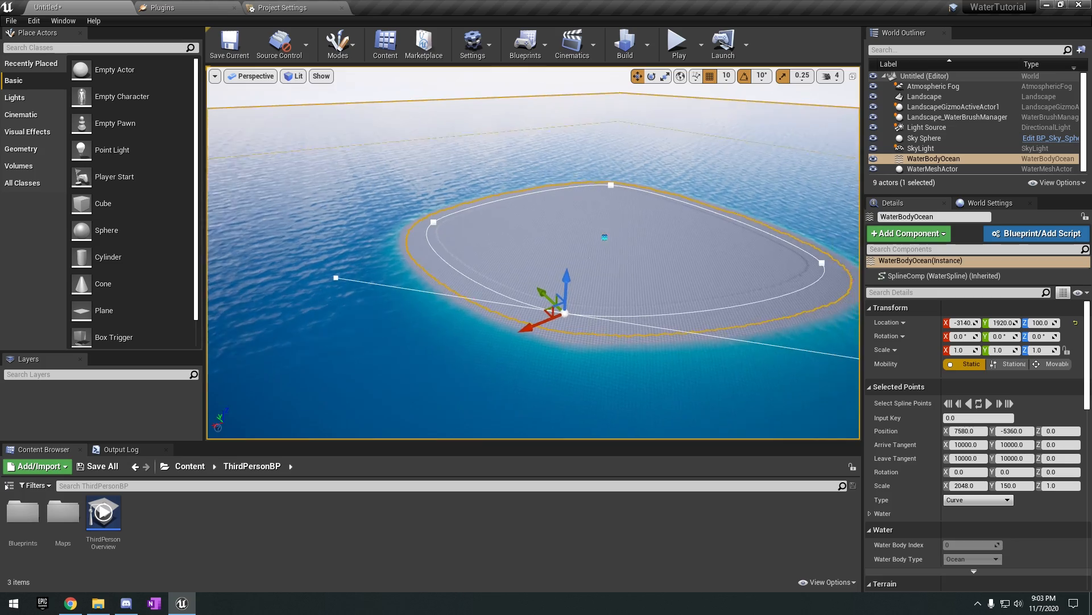
# Deselect the spline point and examine the waves up close where the ocean meets the island.
pyautogui.moveTo(580, 326); pyautogui.dragTo(619, 338, button='right')
pyautogui.press('Escape')
pyautogui.click(619, 339)
pyautogui.click(319, 268)
pyautogui.moveTo(318, 268); pyautogui.dragTo(410, 262, button='right')
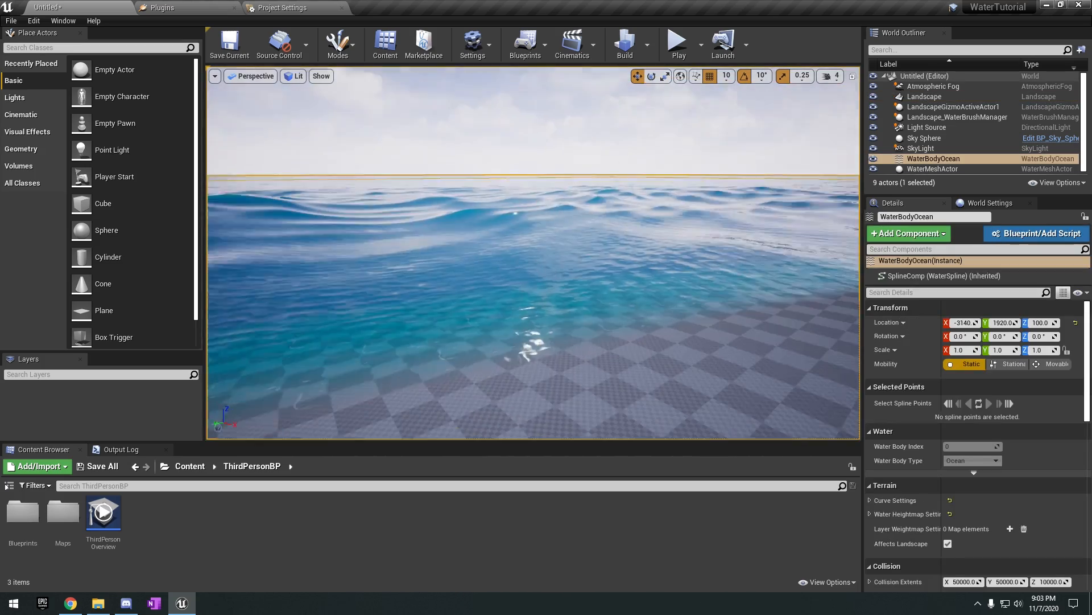
pyautogui.moveTo(604, 300); pyautogui.dragTo(609, 341, button='right')
# Set the viewport camera speed to 5 and inspect the ocean waves along the shore.
pyautogui.click(830, 77)
pyautogui.click(873, 105)
pyautogui.moveTo(722, 221); pyautogui.dragTo(808, 219, button='right')
pyautogui.moveTo(683, 236); pyautogui.dragTo(421, 228, button='right')
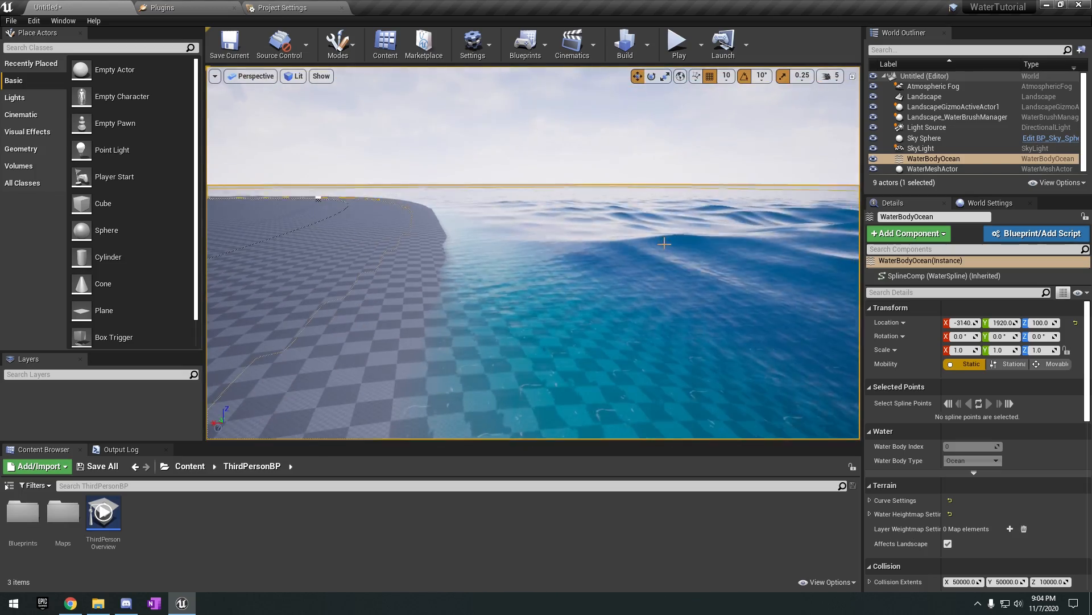
pyautogui.moveTo(664, 243); pyautogui.dragTo(654, 293, button='right')
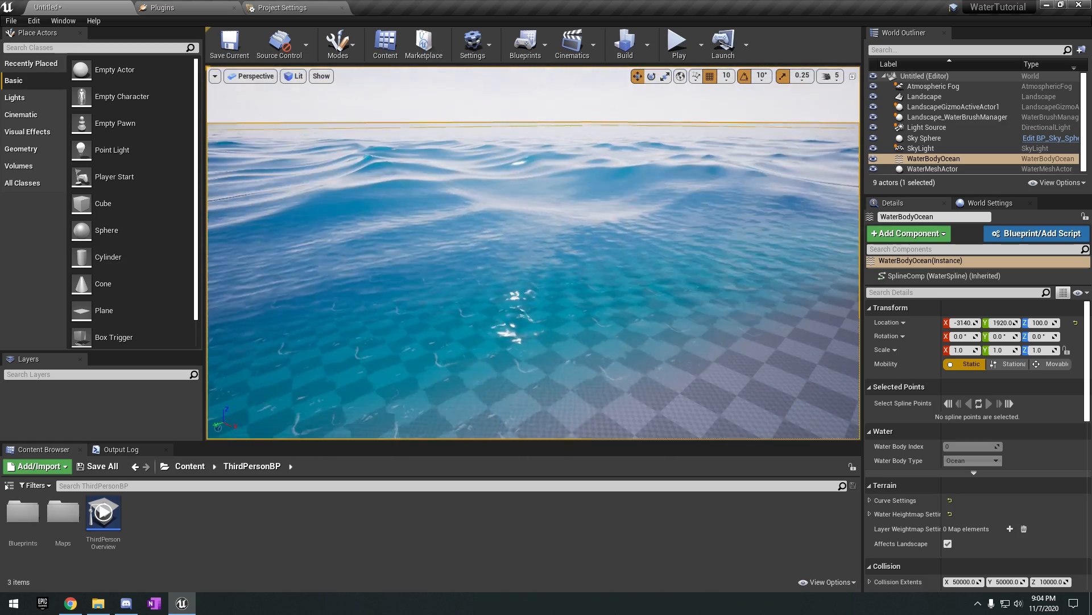
pyautogui.moveTo(607, 265)
pyautogui.mouseDown(button='right')
pyautogui.moveTo(616, 244)
pyautogui.moveTo(624, 260)
pyautogui.moveTo(571, 248)
pyautogui.moveTo(605, 248)
pyautogui.mouseUp(button='right')
pyautogui.moveTo(680, 268); pyautogui.dragTo(680, 277, button='right')
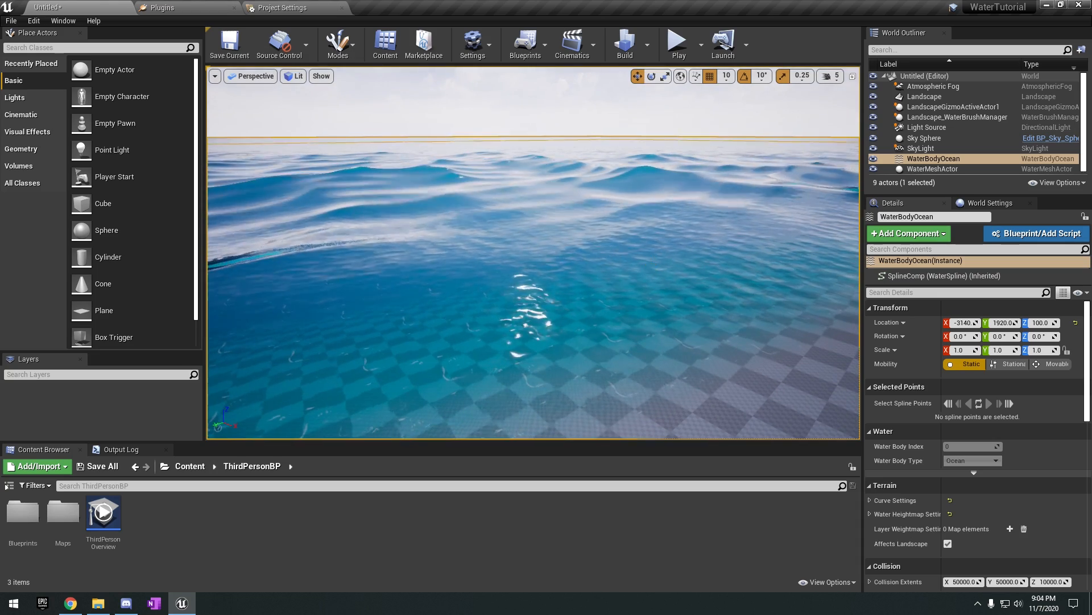
# Expand the Waves Source settings of WaterBodyOcean to show the assigned Water Waves Asset.
pyautogui.click(923, 161)
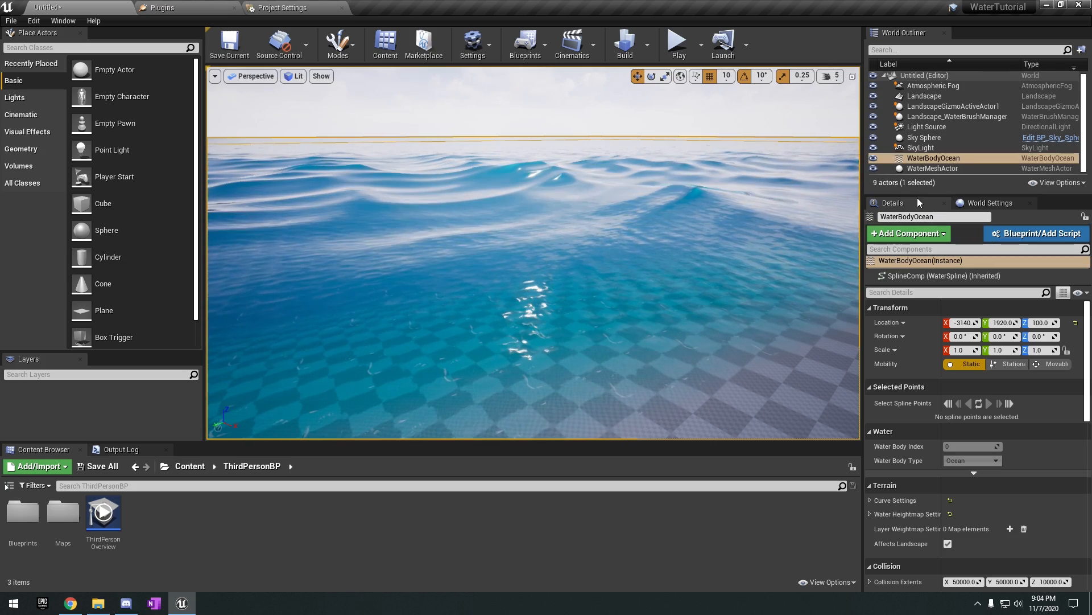
pyautogui.scroll(-3, 940, 373)
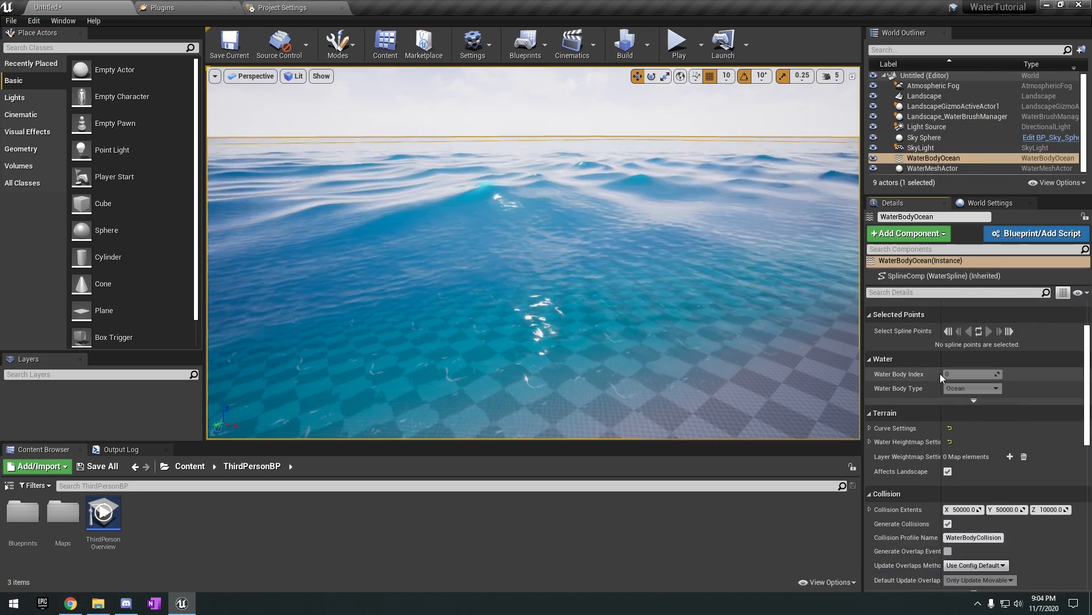
pyautogui.scroll(-3, 942, 381)
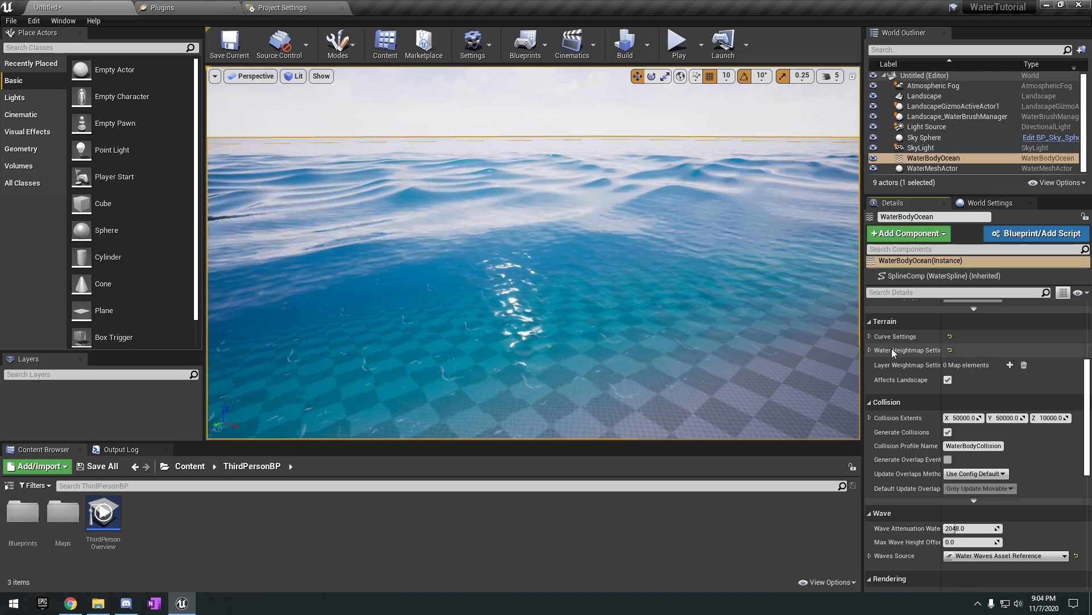
pyautogui.scroll(-4, 892, 348)
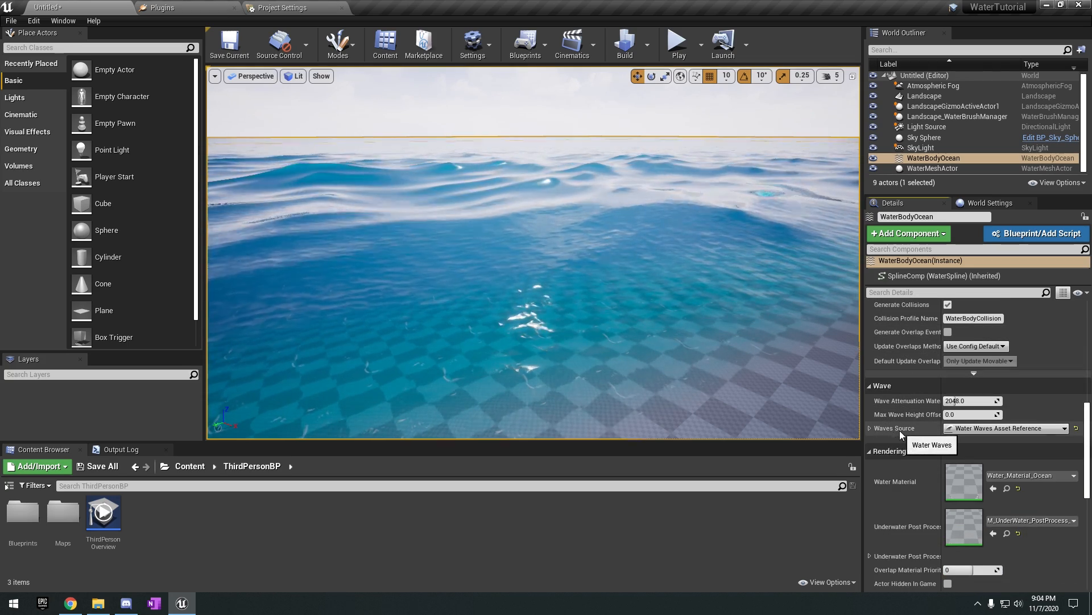
pyautogui.click(870, 428)
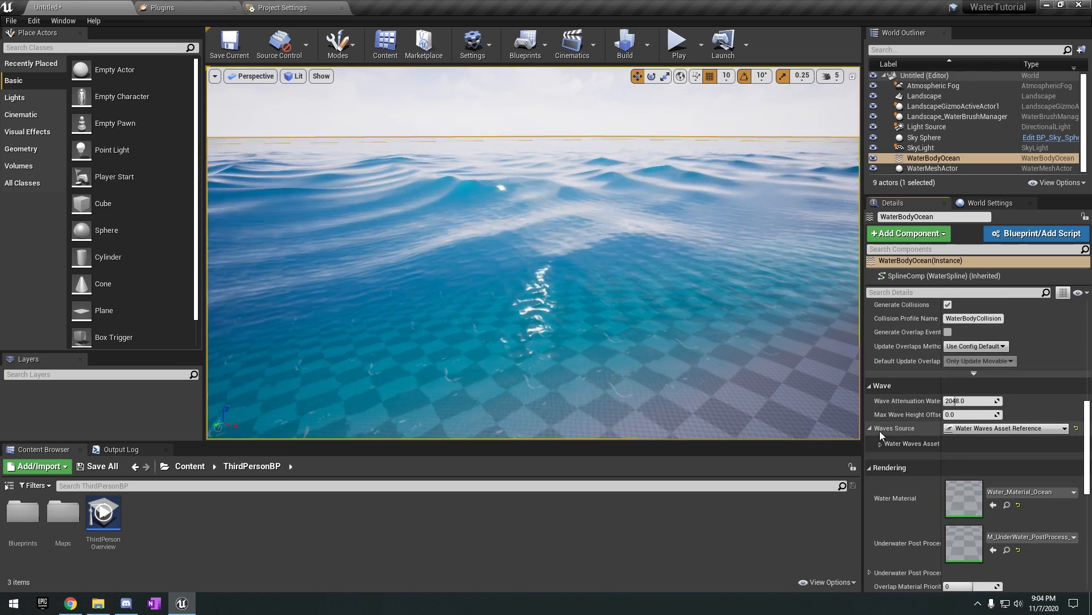
pyautogui.click(881, 443)
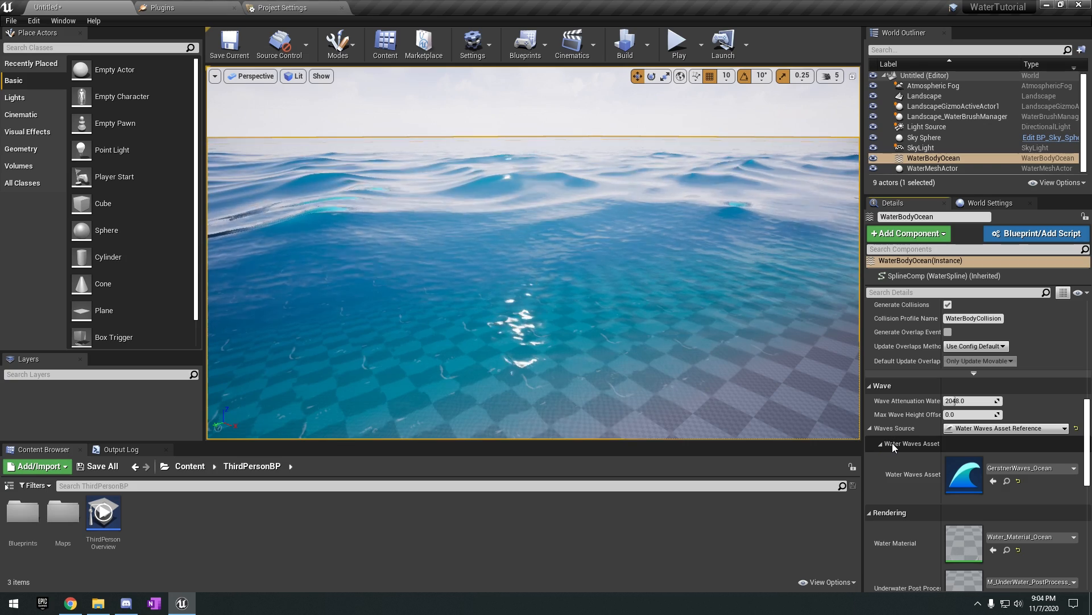
pyautogui.scroll(-1, 911, 446)
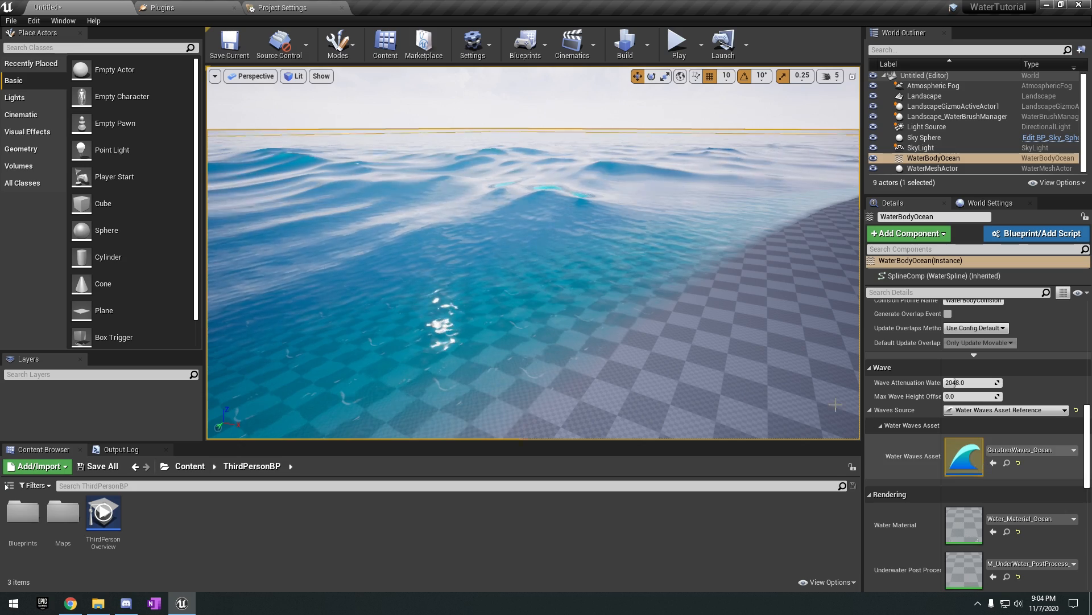
pyautogui.moveTo(563, 209); pyautogui.dragTo(687, 234, button='right')
# Locate the GerstnerWaves_Ocean asset in the Water Content Waves folder and open it in its editor.
pyautogui.click(1007, 462)
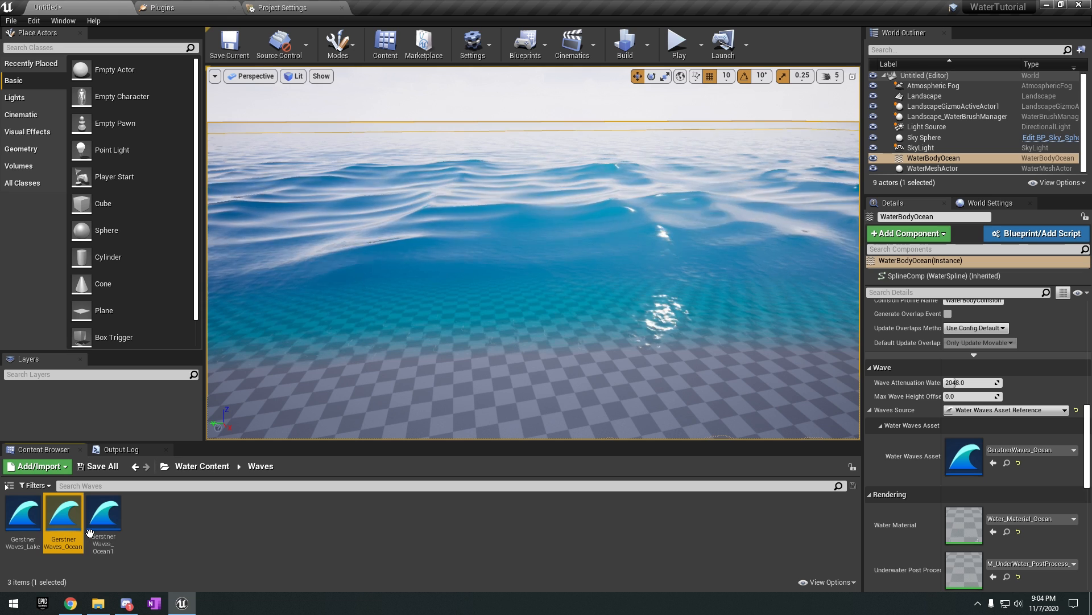
pyautogui.click(164, 466)
pyautogui.scroll(9, 214, 372)
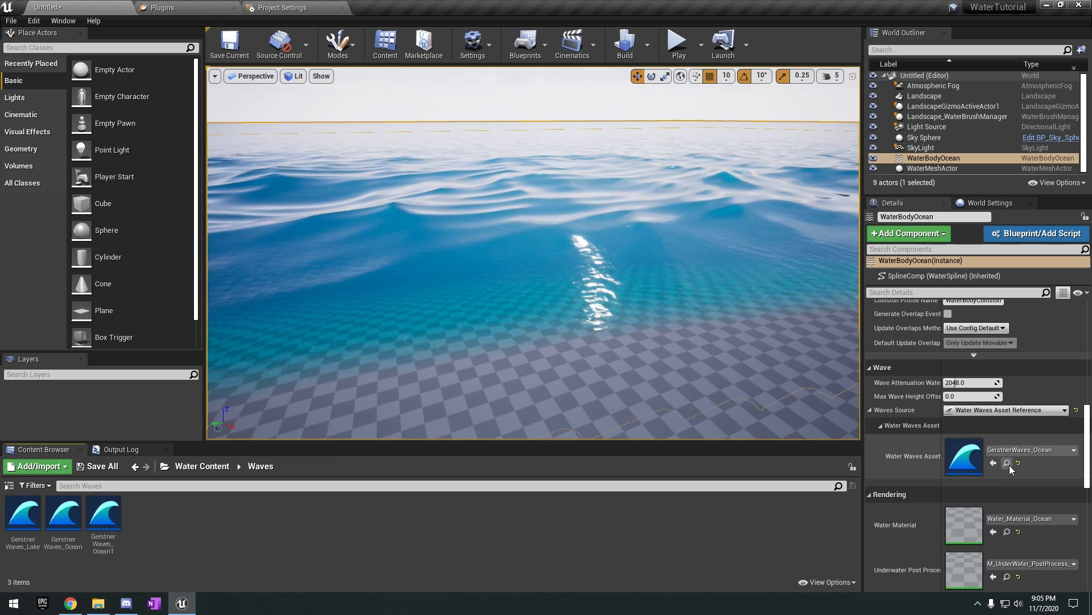
pyautogui.click(1007, 463)
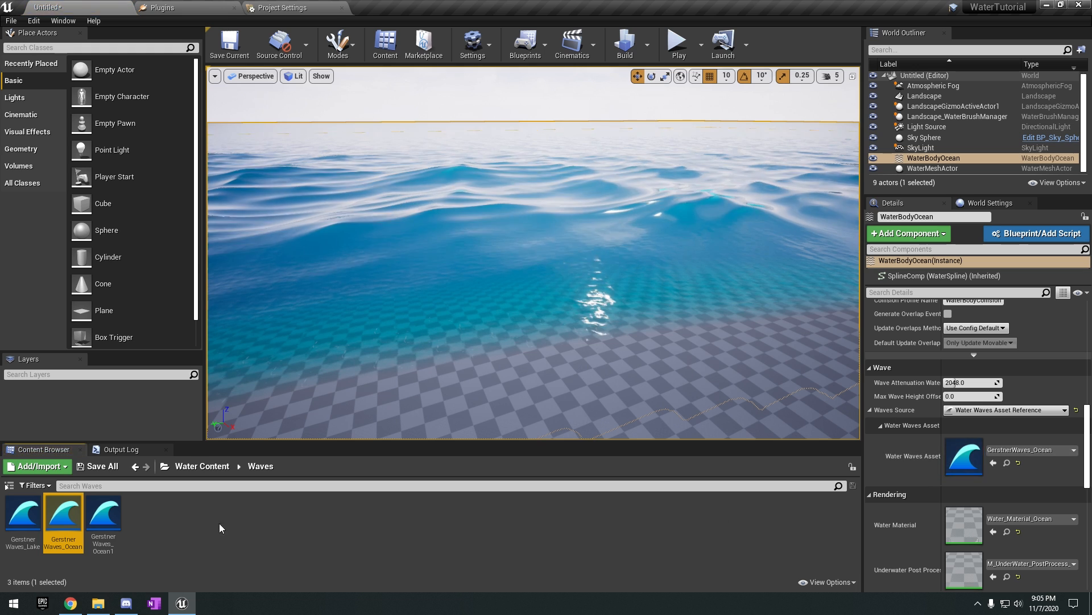
pyautogui.doubleClick(63, 514)
pyautogui.moveTo(523, 60); pyautogui.dragTo(809, 71)
# Expand the Gerstner Wave Generator with its Default, Wavelengths, Amplitude, Directions and Steepness groups.
pyautogui.click(481, 188)
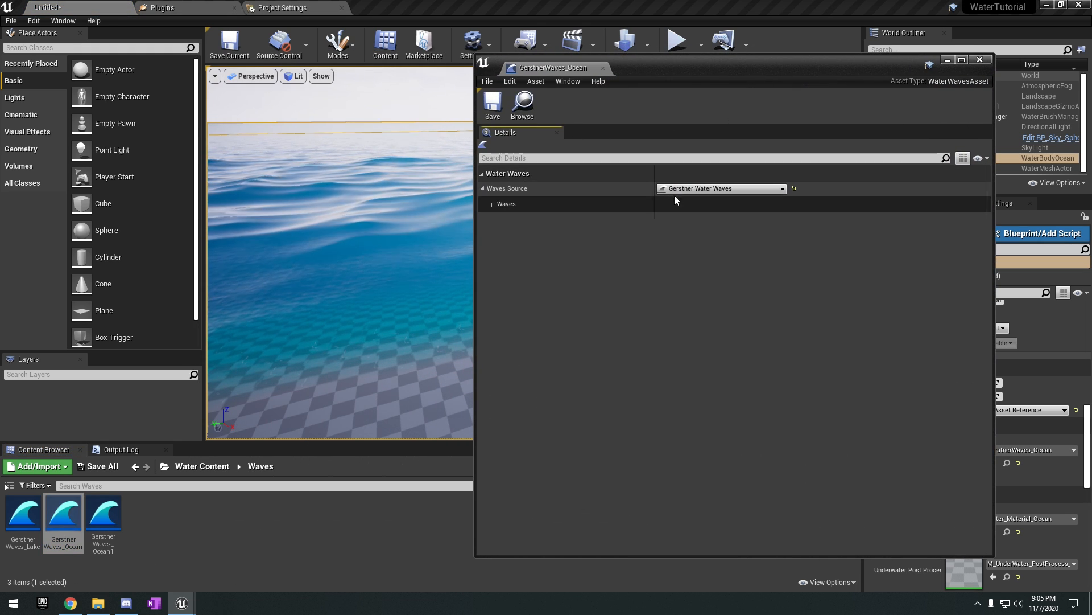
pyautogui.click(494, 204)
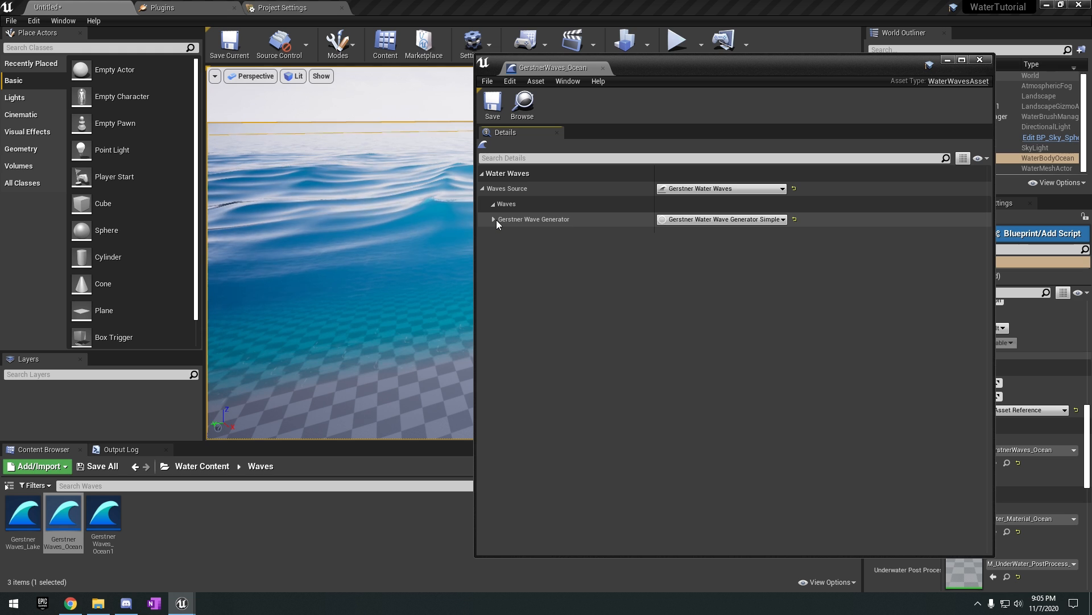
pyautogui.click(494, 219)
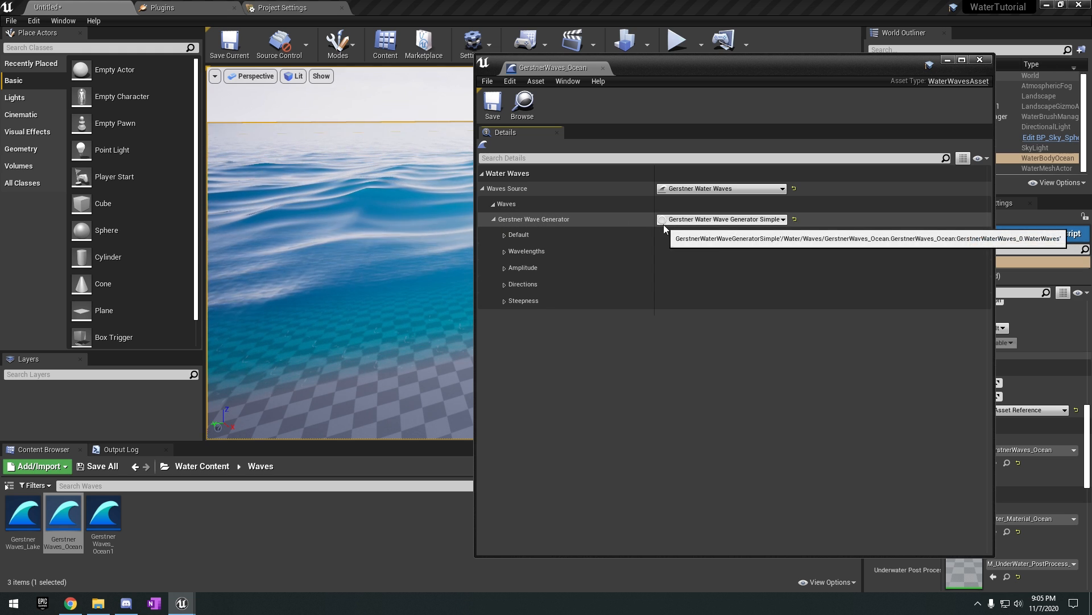
pyautogui.click(504, 235)
pyautogui.click(504, 292)
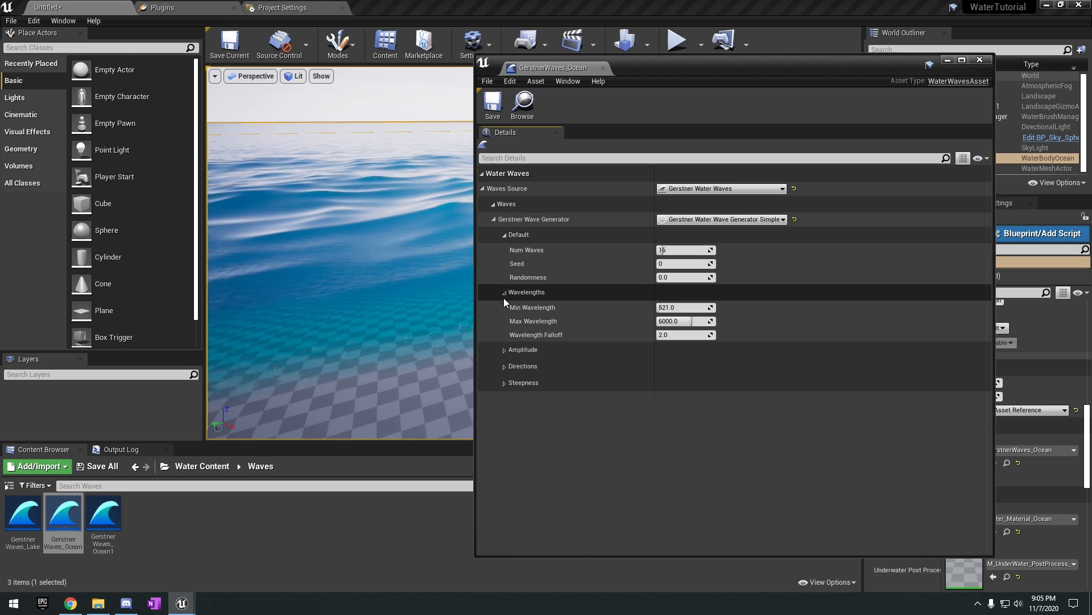
pyautogui.click(505, 349)
pyautogui.click(504, 407)
pyautogui.click(504, 451)
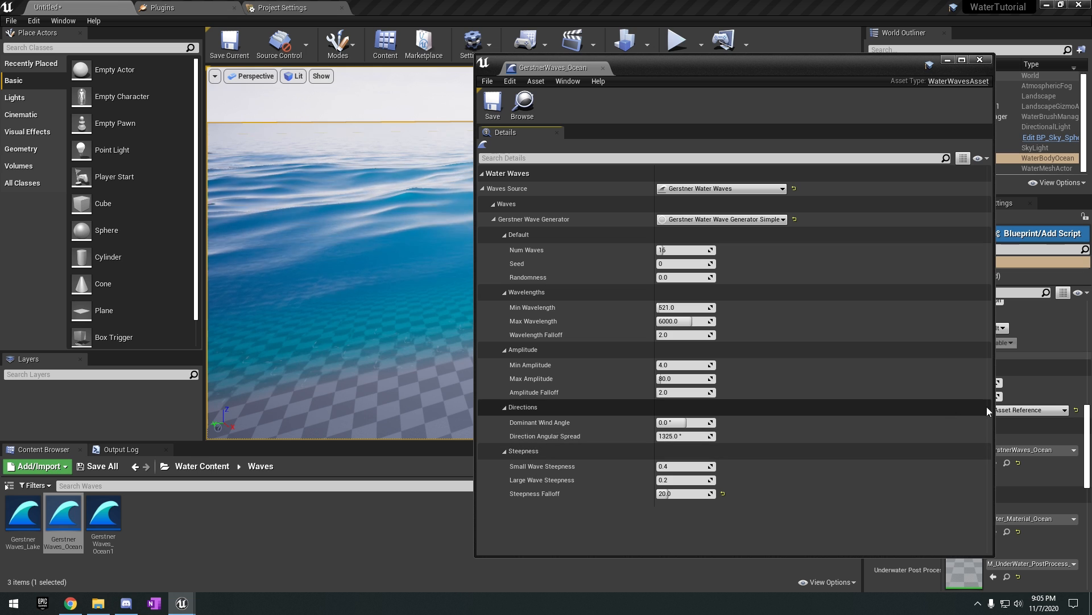
# Narrow the GerstnerWaves_Ocean editor window and move it aside so the ocean stays in view.
pyautogui.moveTo(992, 396); pyautogui.dragTo(842, 394)
pyautogui.moveTo(732, 72); pyautogui.dragTo(979, 97)
pyautogui.moveTo(693, 215); pyautogui.dragTo(731, 212, button='right')
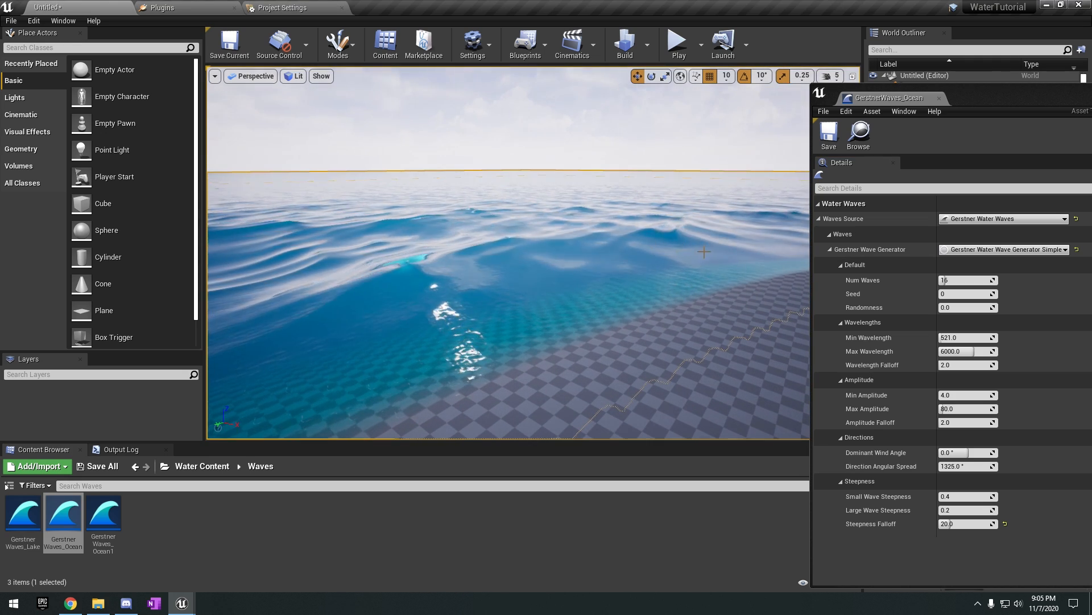
pyautogui.moveTo(695, 299)
pyautogui.mouseDown(button='right')
pyautogui.moveTo(549, 292)
pyautogui.moveTo(717, 307)
pyautogui.moveTo(705, 301)
pyautogui.mouseUp(button='right')
# Reduce Num Waves of the Gerstner Wave Generator to 2 while checking the ocean surface.
pyautogui.click(966, 280)
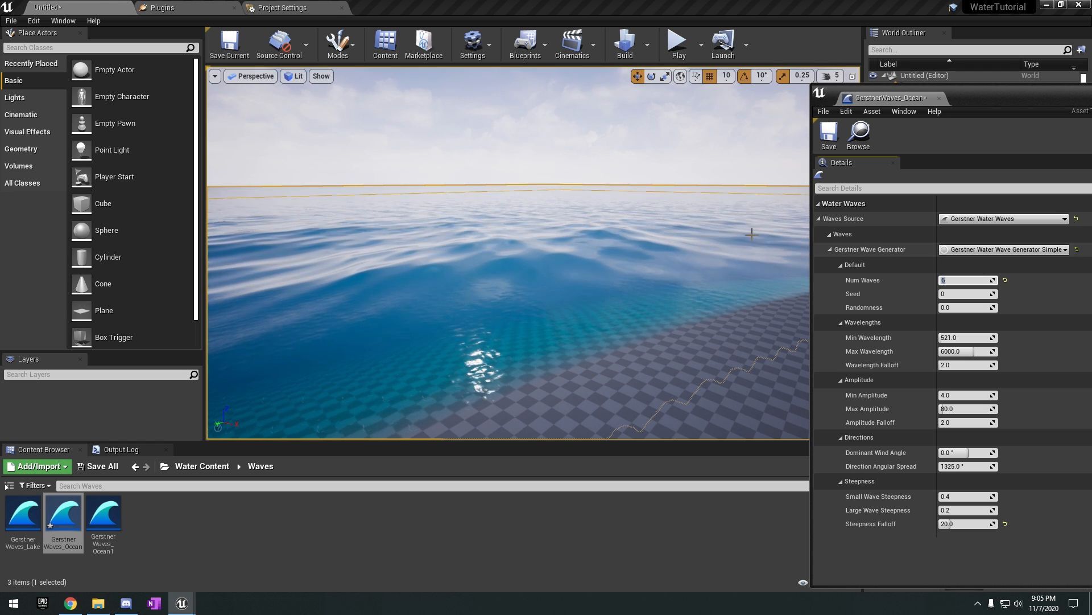
pyautogui.moveTo(752, 233)
pyautogui.mouseDown(button='right')
pyautogui.moveTo(697, 225)
pyautogui.moveTo(765, 246)
pyautogui.mouseUp(button='right')
pyautogui.click(974, 281)
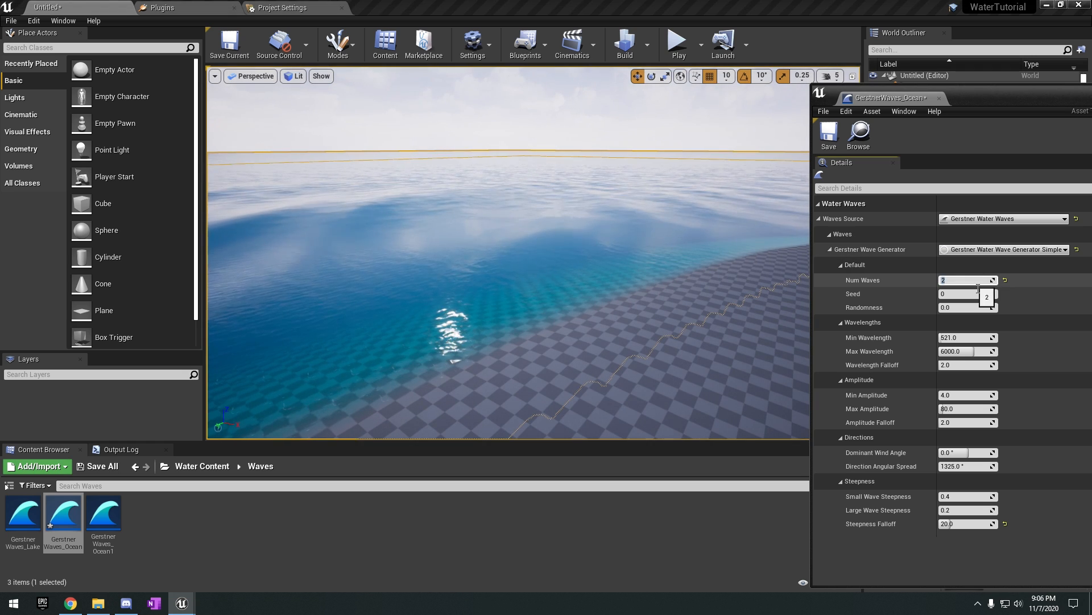
# Set Num Waves of the Gerstner Wave Generator to 16.
pyautogui.moveTo(711, 274)
pyautogui.mouseDown(button='right')
pyautogui.moveTo(574, 263)
pyautogui.moveTo(695, 266)
pyautogui.moveTo(600, 268)
pyautogui.moveTo(691, 275)
pyautogui.mouseUp(button='right')
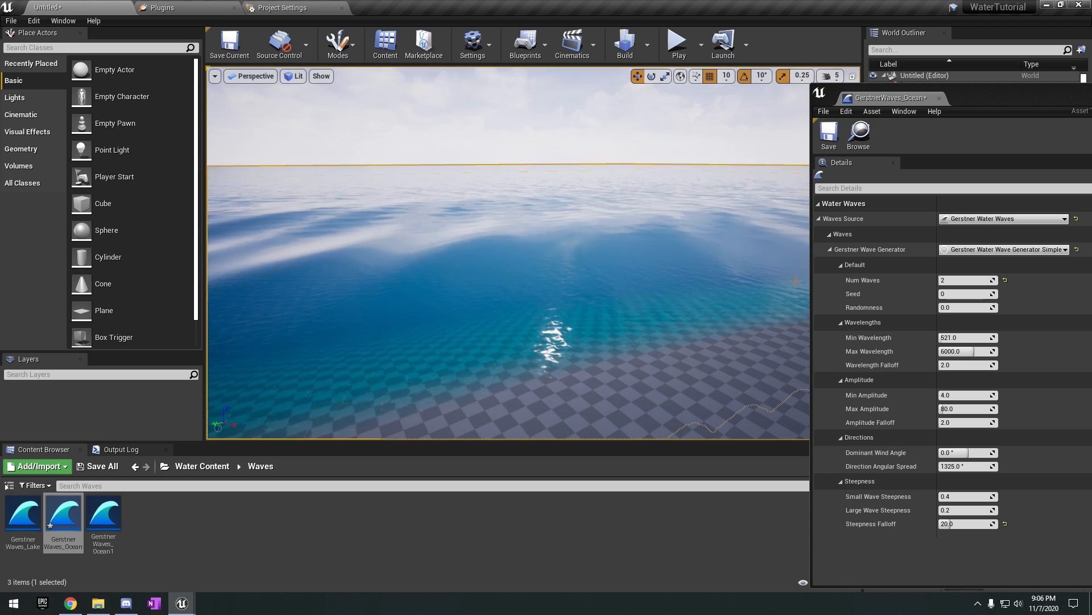
pyautogui.click(980, 281)
pyautogui.write('6')
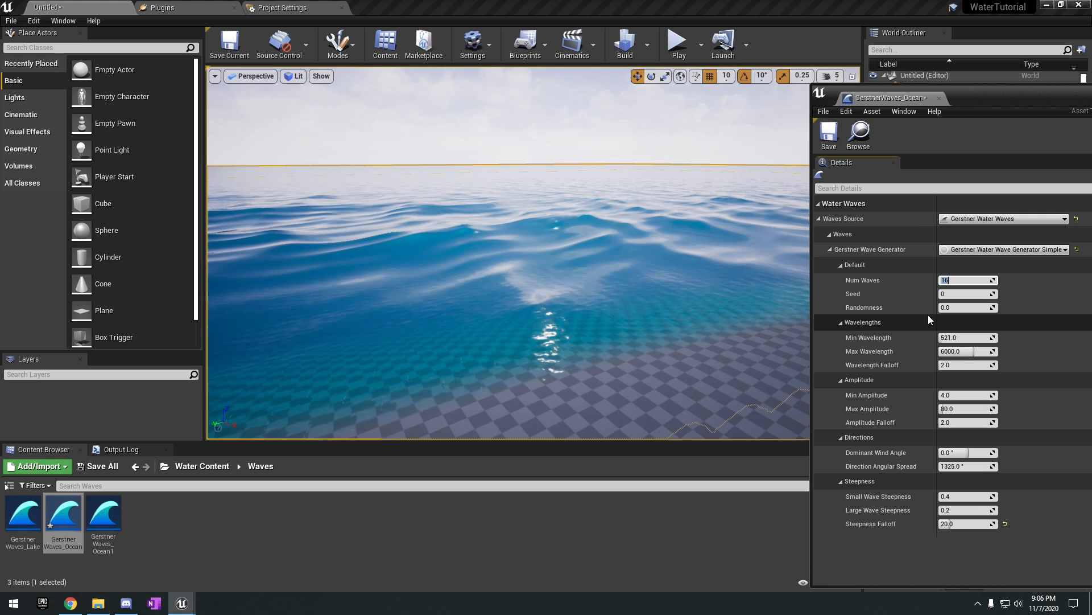
pyautogui.moveTo(734, 308); pyautogui.dragTo(717, 312, button='right')
# Try Seed values of 2 and 4, then a Randomness of about 0.1, on the ocean waves and restore both defaults.
pyautogui.click(972, 294)
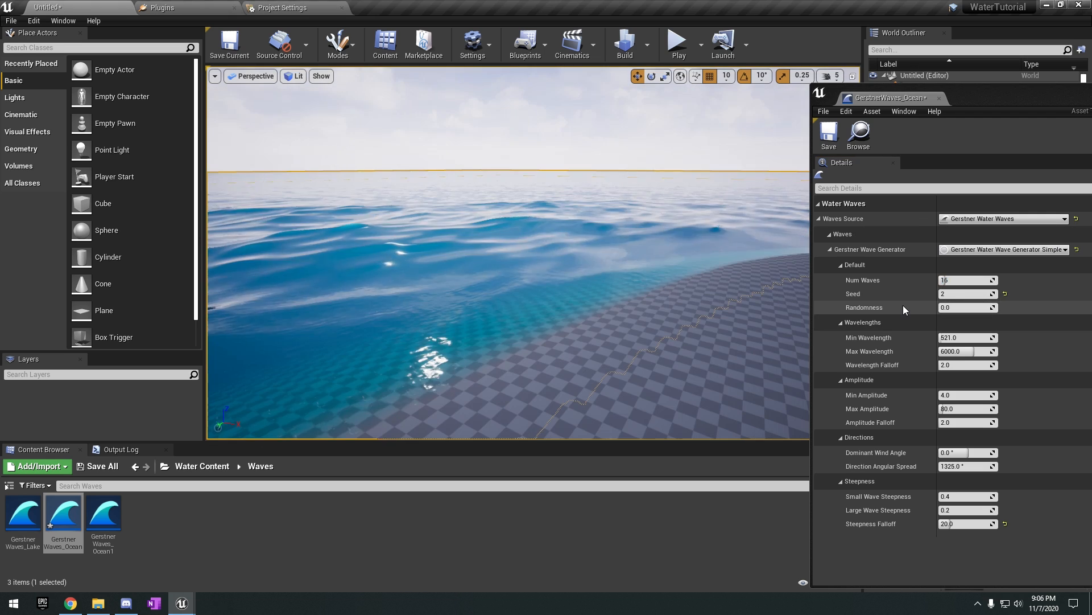
pyautogui.moveTo(963, 294); pyautogui.dragTo(970, 294)
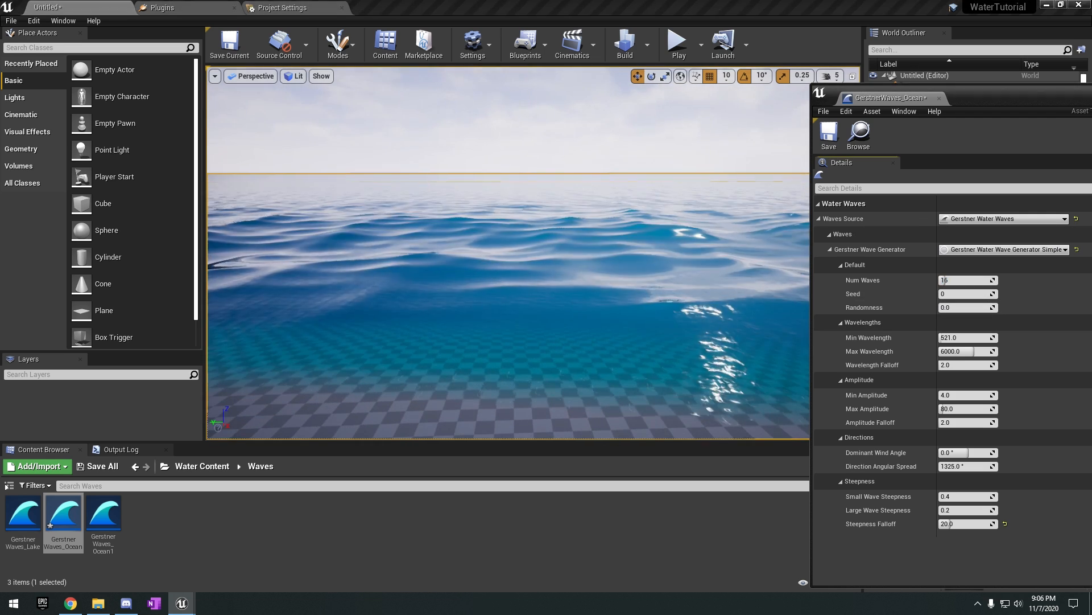
pyautogui.moveTo(734, 308); pyautogui.dragTo(779, 310, button='right')
pyautogui.moveTo(956, 307); pyautogui.dragTo(962, 307)
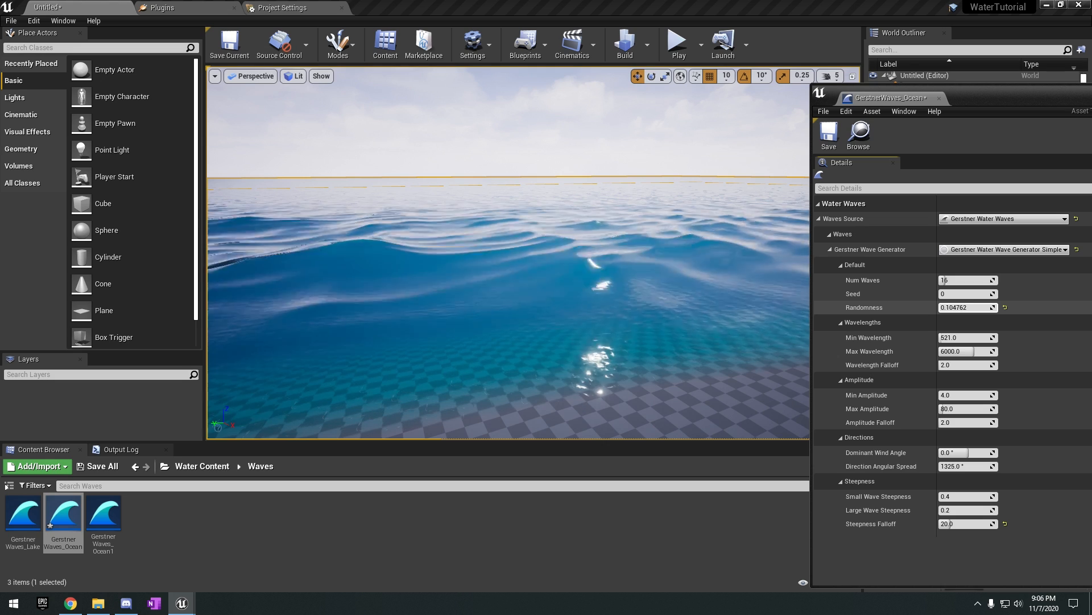
pyautogui.moveTo(744, 302); pyautogui.dragTo(773, 306, button='right')
pyautogui.moveTo(967, 307); pyautogui.dragTo(983, 308)
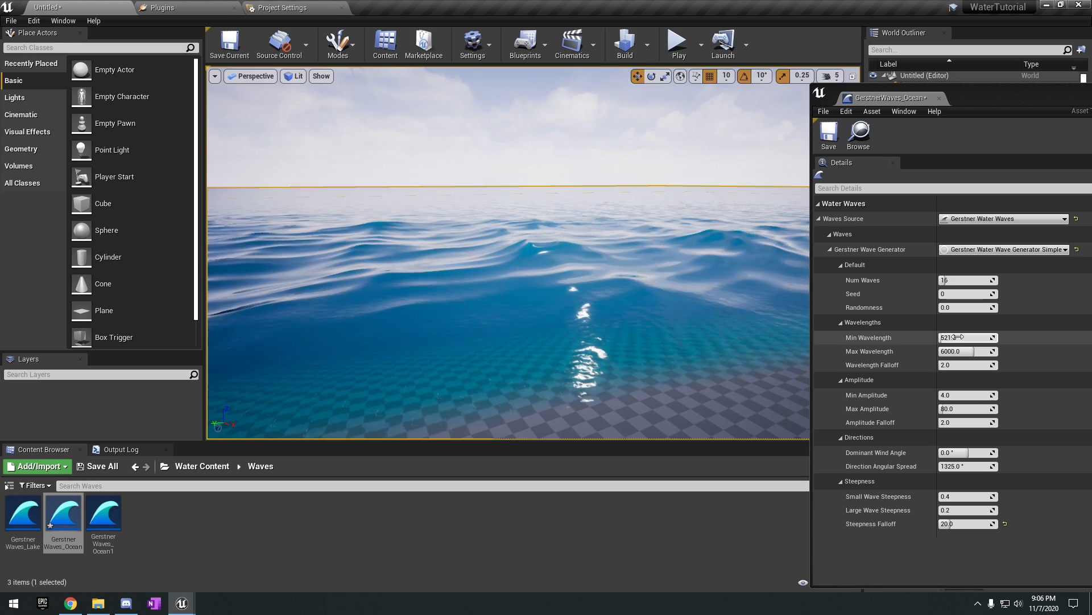
# Try a Min Wavelength of about 2140 and a Max Wavelength of about 4571, resetting each to its default.
pyautogui.moveTo(960, 337); pyautogui.dragTo(1010, 337)
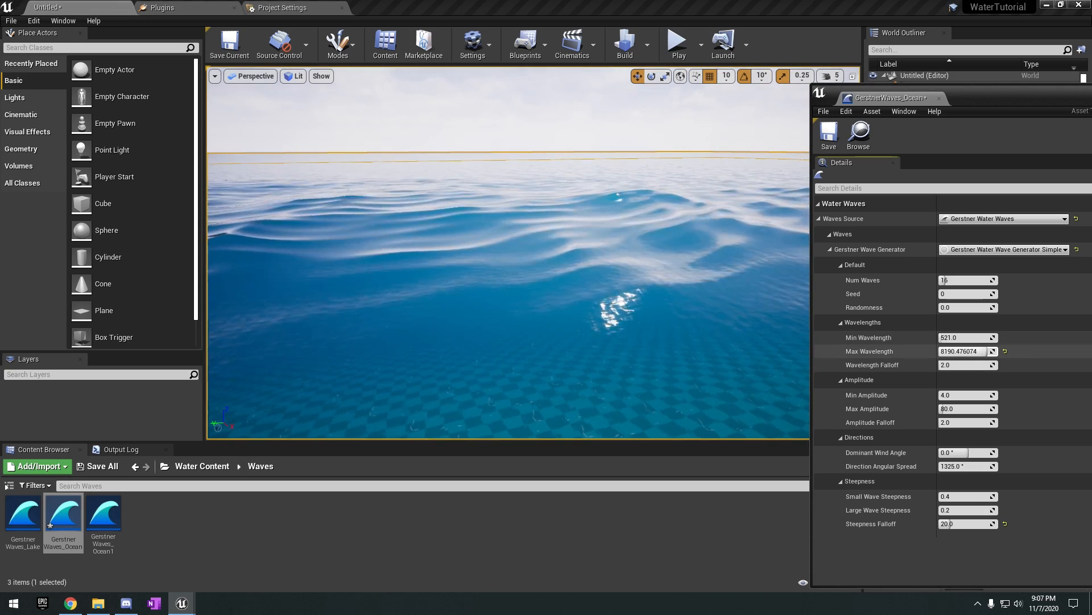
pyautogui.moveTo(988, 352)
pyautogui.mouseDown()
pyautogui.moveTo(957, 352)
pyautogui.moveTo(966, 352)
pyautogui.mouseUp()
pyautogui.moveTo(656, 307); pyautogui.dragTo(783, 307, button='right')
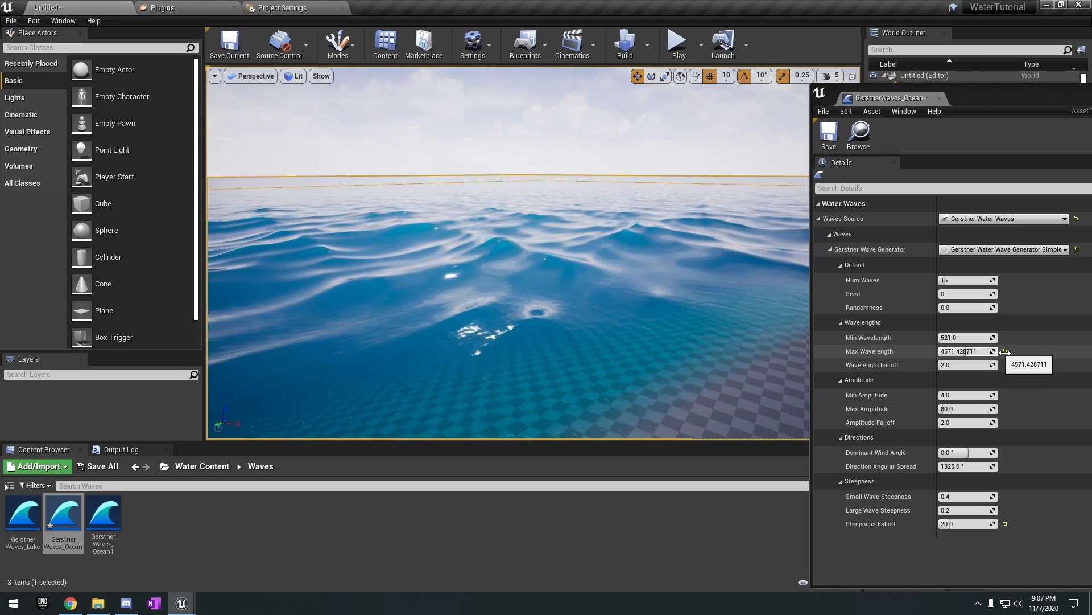
pyautogui.click(1004, 351)
pyautogui.click(1004, 351)
# Try raising the Wavelength Falloff and lowering it to 0.0, and reset it to its default.
pyautogui.moveTo(968, 365)
pyautogui.mouseDown()
pyautogui.moveTo(946, 366)
pyautogui.moveTo(974, 369)
pyautogui.mouseUp()
pyautogui.moveTo(711, 330); pyautogui.dragTo(626, 346, button='right')
pyautogui.moveTo(968, 367); pyautogui.dragTo(945, 367)
pyautogui.moveTo(719, 329); pyautogui.dragTo(766, 313, button='right')
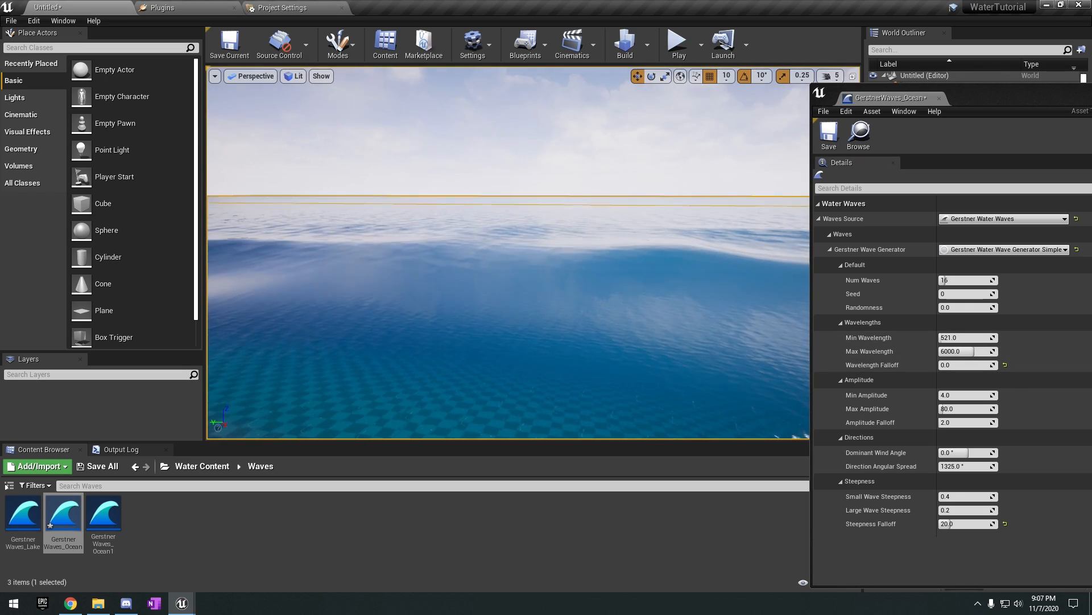
pyautogui.click(1005, 364)
pyautogui.moveTo(719, 341); pyautogui.dragTo(804, 364, button='right')
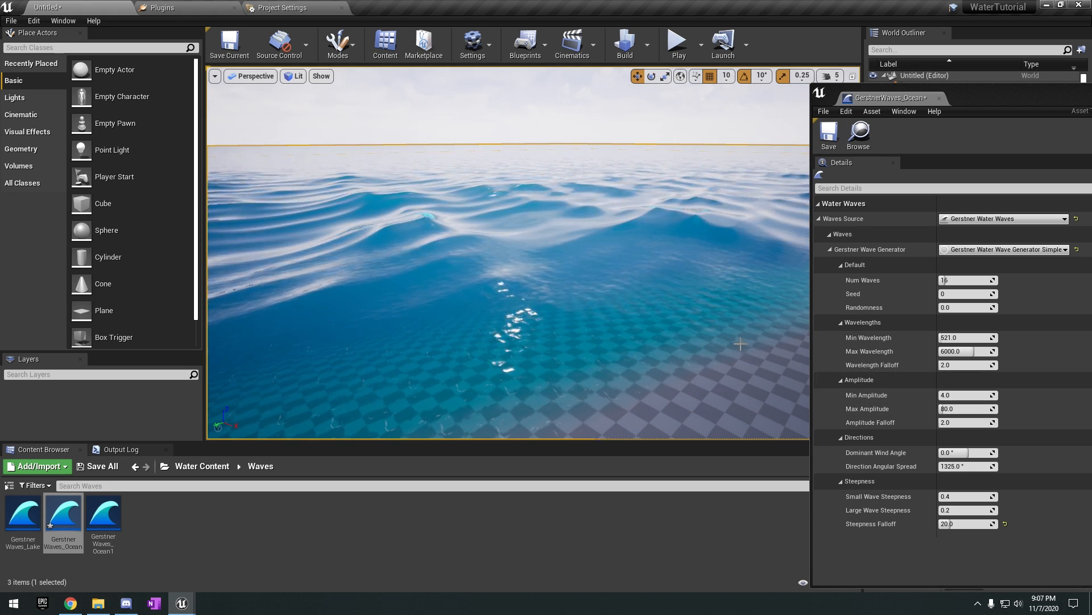
# Try a Min Amplitude of 0.0001 on the ocean waves and reset it to its default.
pyautogui.moveTo(663, 317); pyautogui.dragTo(700, 285, button='right')
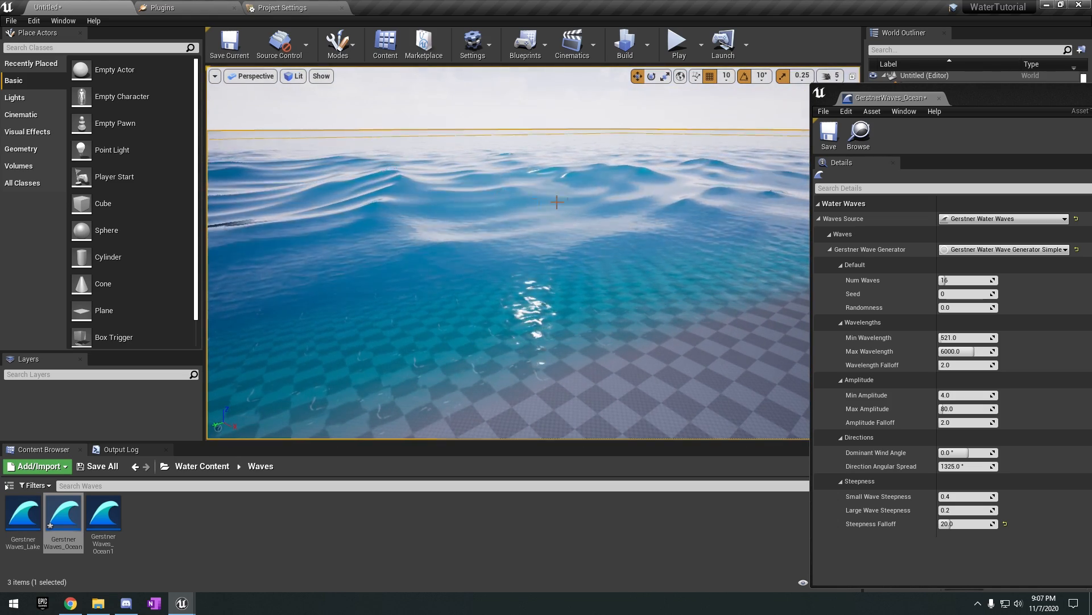
pyautogui.moveTo(557, 201); pyautogui.dragTo(594, 212, button='right')
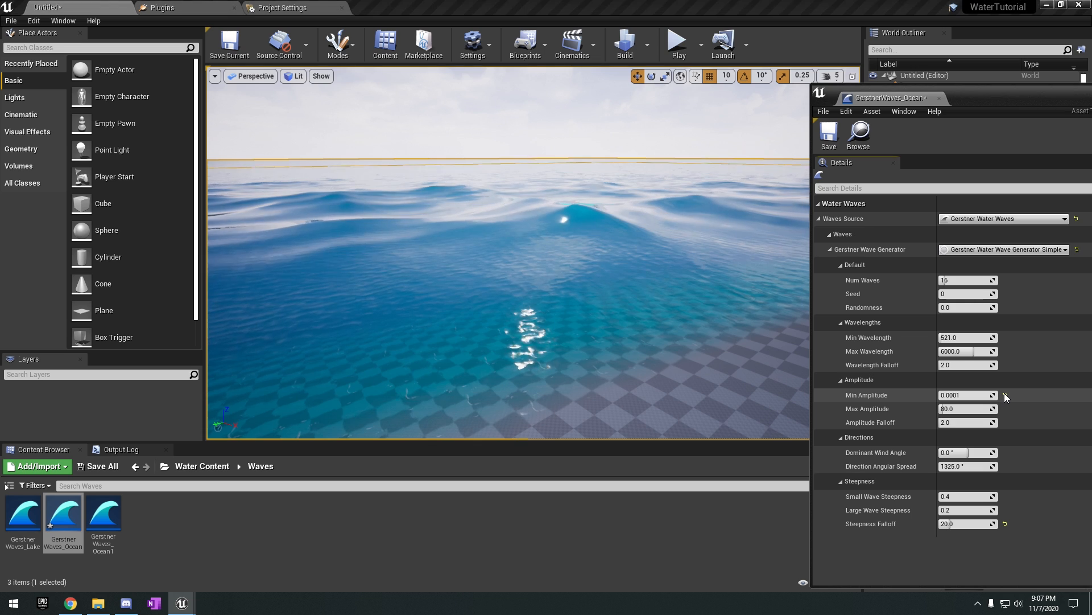
pyautogui.click(1005, 393)
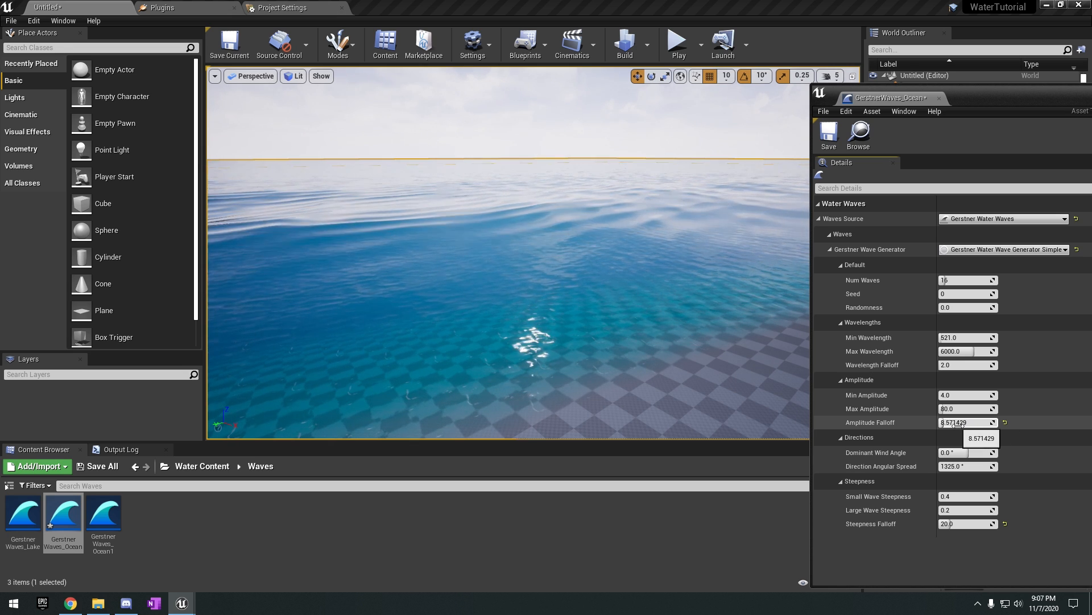
# Try Amplitude Falloff values of about 8.57 and 1.9 on the ocean surface, and reset the setting to its default.
pyautogui.moveTo(754, 362); pyautogui.dragTo(751, 347, button='right')
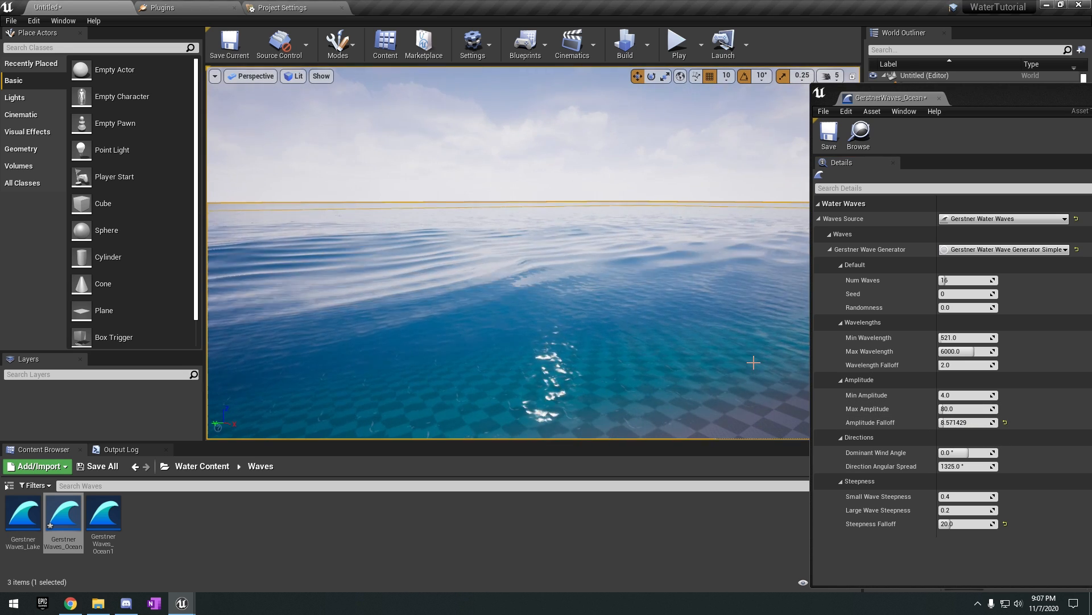
pyautogui.moveTo(563, 283); pyautogui.dragTo(549, 282, button='right')
pyautogui.click(956, 423)
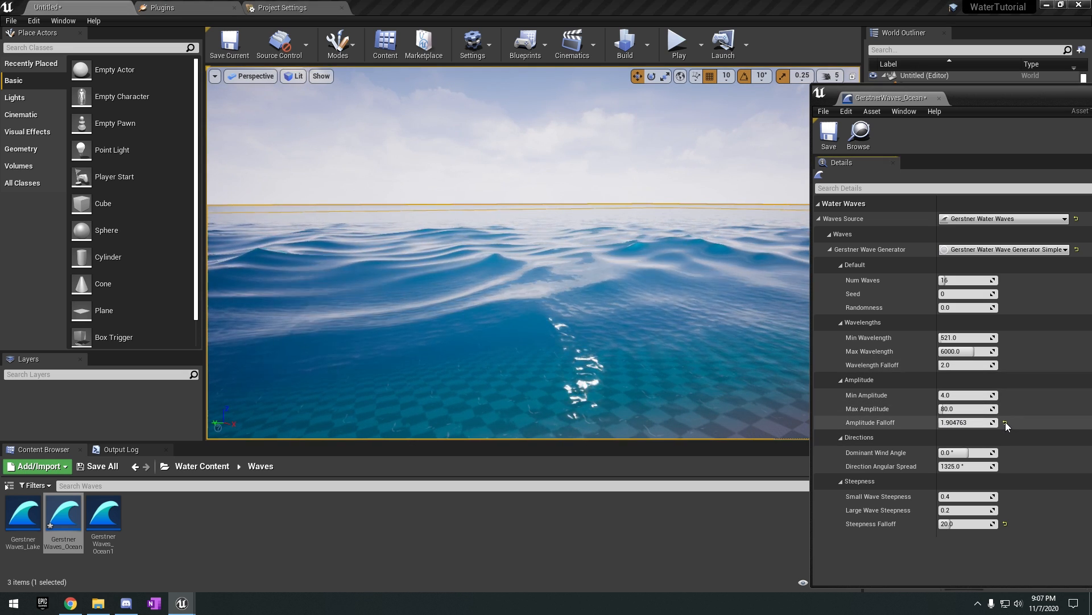
pyautogui.click(1005, 422)
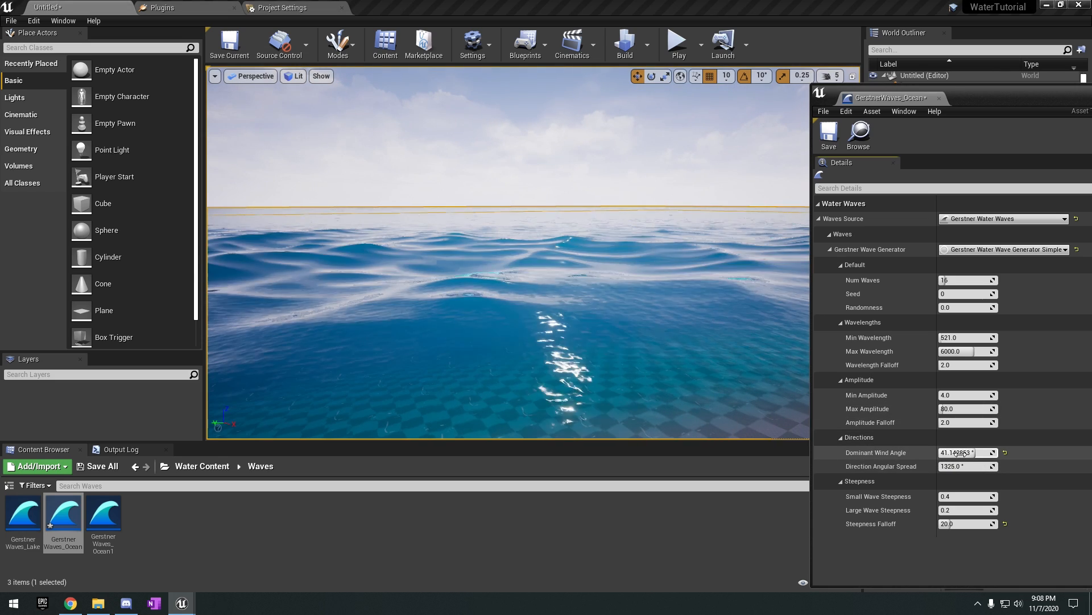
# Try a Dominant Wind Angle of about 41° and a Direction Angular Spread of about 1555°, and restore both defaults.
pyautogui.moveTo(742, 405); pyautogui.dragTo(1070, 401, button='right')
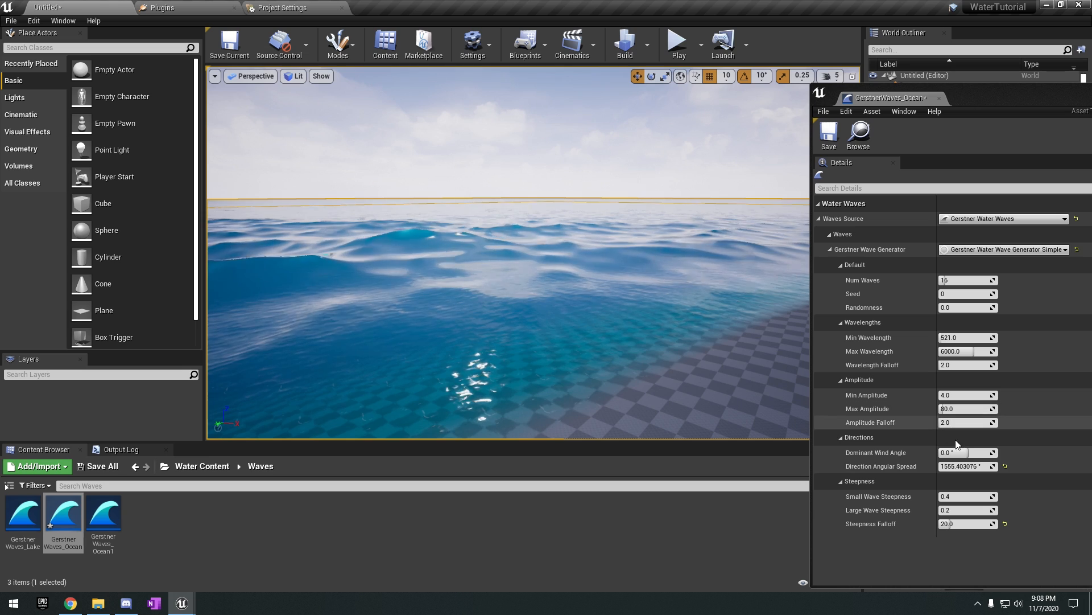
pyautogui.click(1005, 453)
pyautogui.moveTo(737, 345); pyautogui.dragTo(791, 361, button='right')
pyautogui.moveTo(689, 344); pyautogui.dragTo(651, 334, button='right')
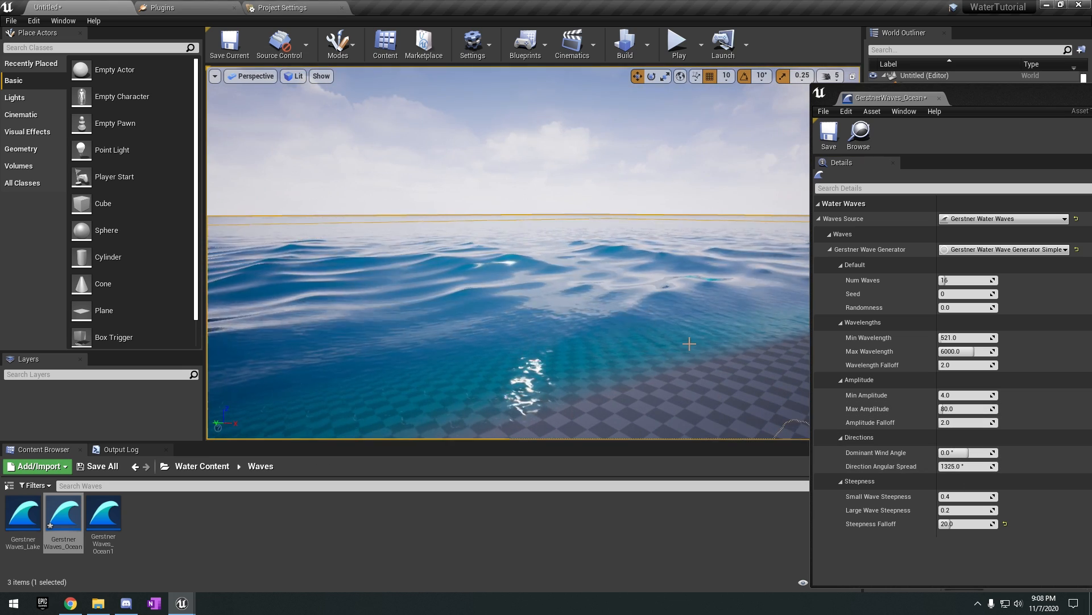
pyautogui.moveTo(636, 402); pyautogui.dragTo(633, 420, button='right')
pyautogui.moveTo(608, 346); pyautogui.dragTo(573, 327, button='right')
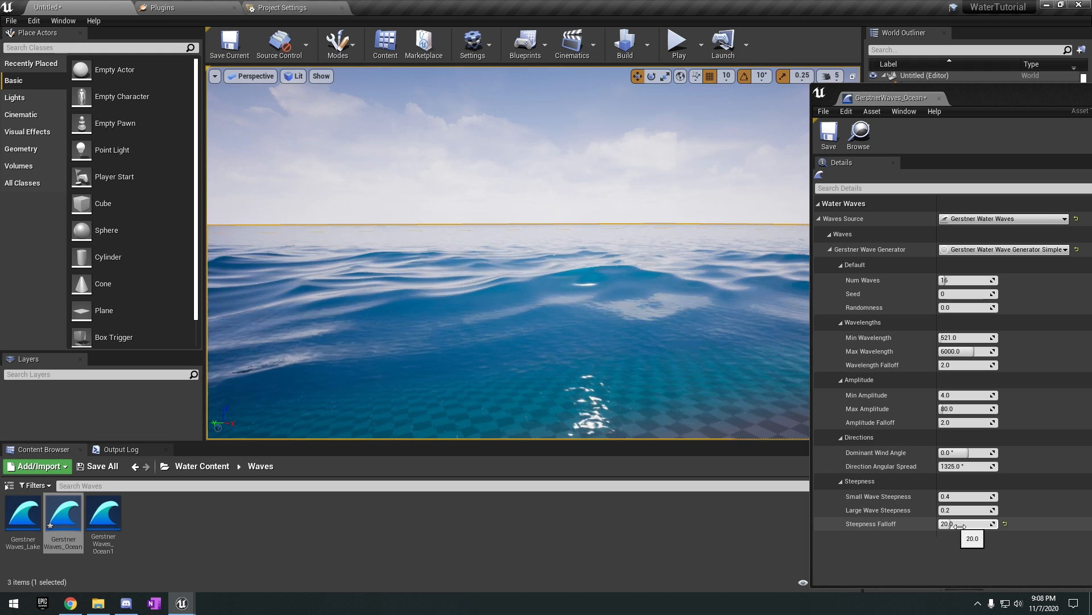
# Reset Steepness Falloff to 1.0, and try Small Wave Steepness values of about 953 and 1.0 before restoring its default.
pyautogui.moveTo(957, 524); pyautogui.dragTo(1010, 497)
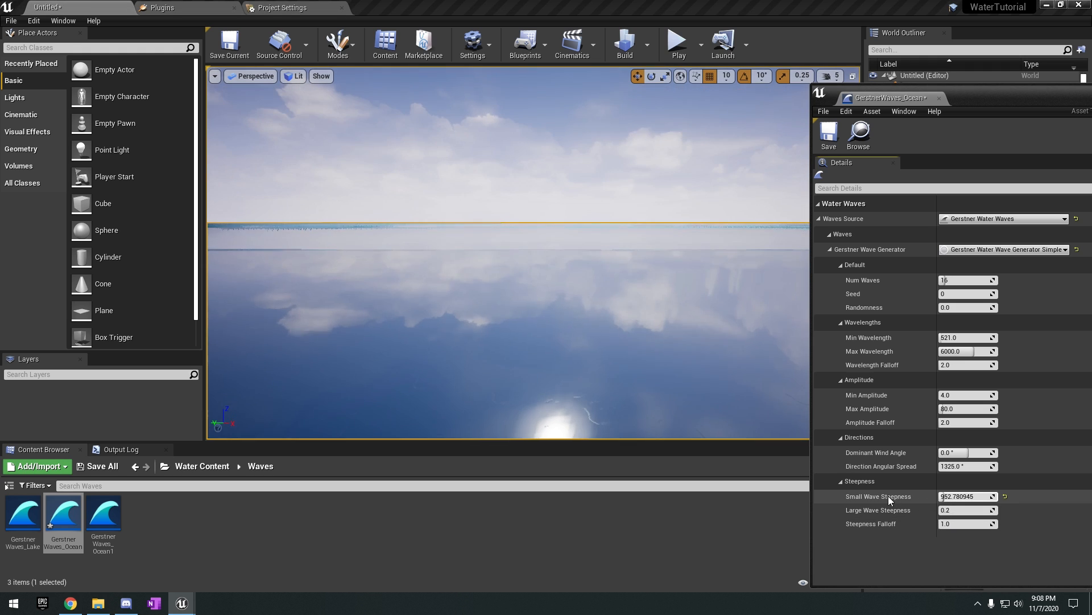
pyautogui.click(1005, 497)
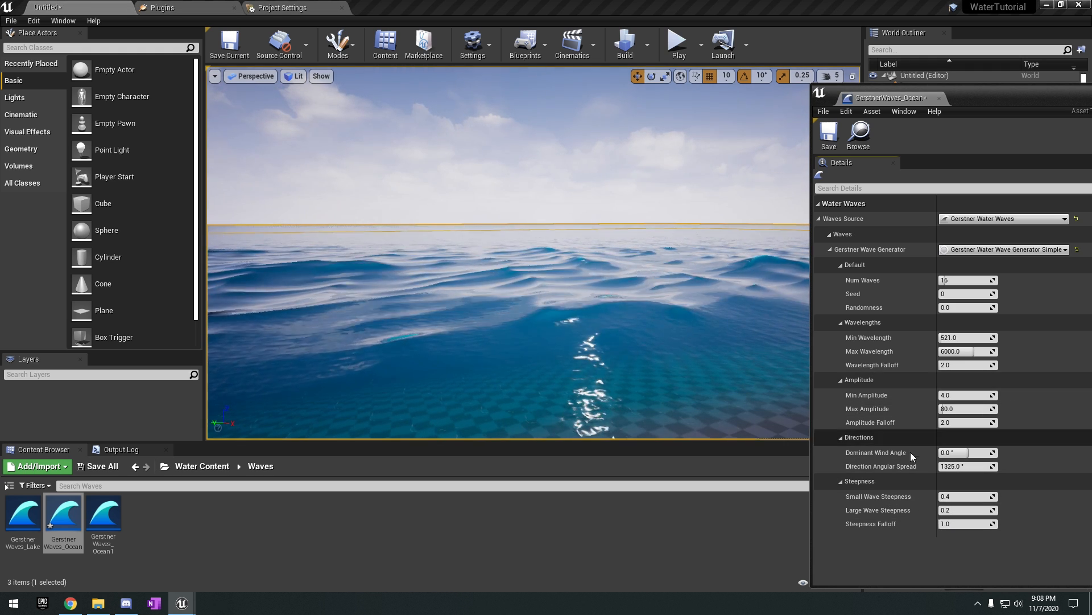
pyautogui.write('1')
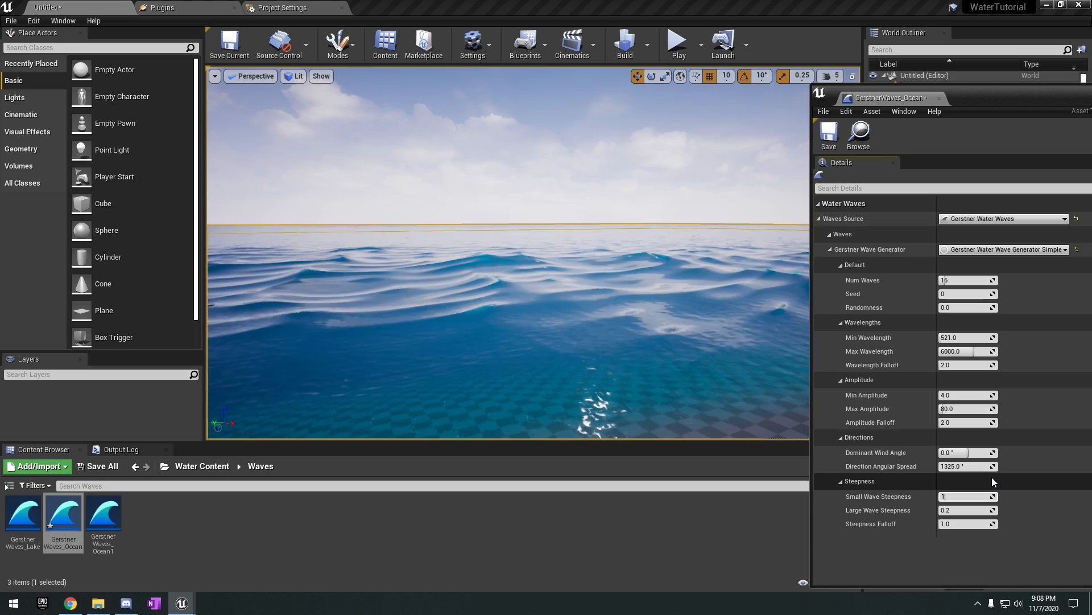
pyautogui.press('Return')
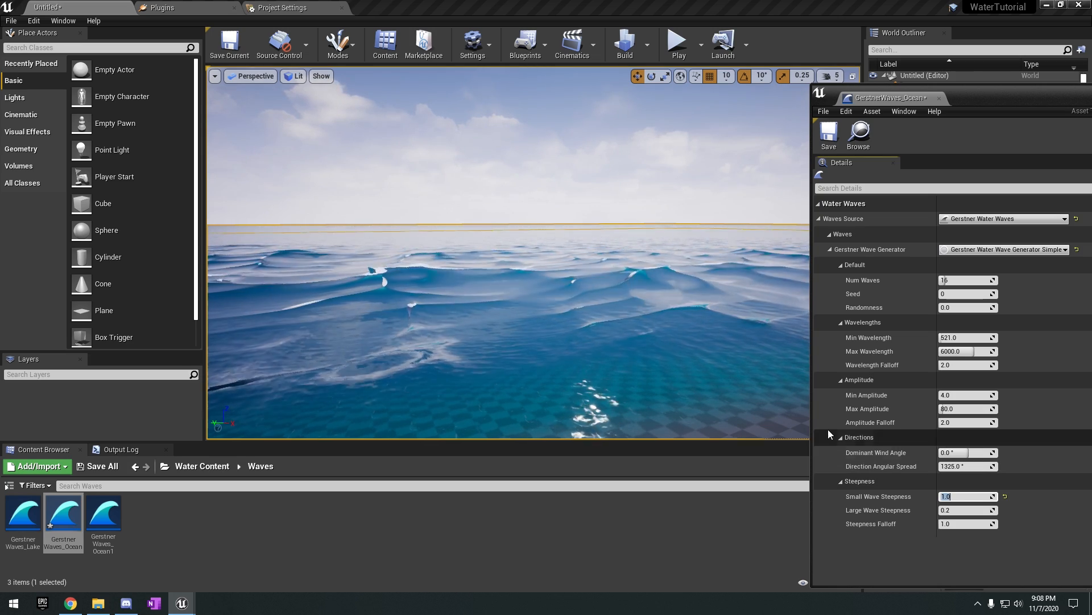
pyautogui.moveTo(700, 347); pyautogui.dragTo(722, 393, button='right')
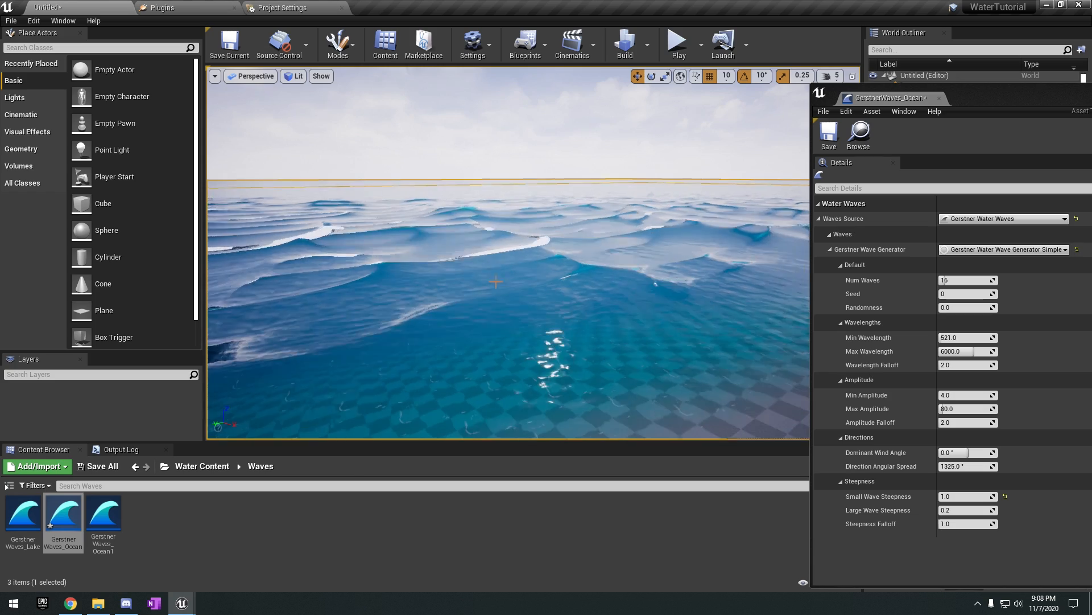
pyautogui.click(1005, 497)
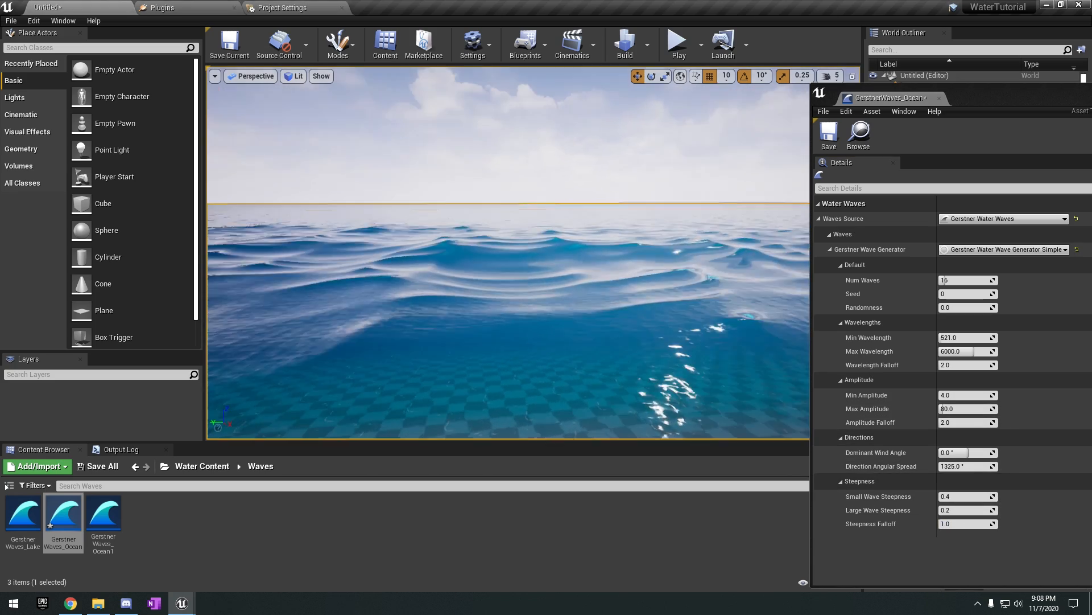
# Inspect the waves along the shoreline and close the GerstnerWaves_Ocean editor.
pyautogui.moveTo(620, 292); pyautogui.dragTo(681, 265, button='right')
pyautogui.moveTo(518, 289); pyautogui.dragTo(469, 265, button='right')
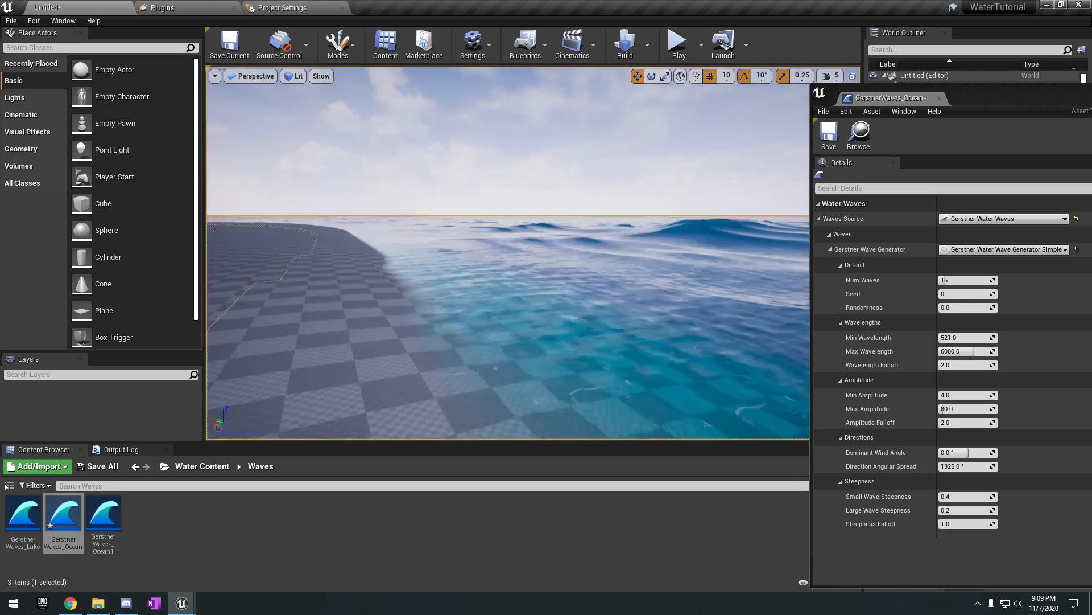
pyautogui.moveTo(546, 239); pyautogui.dragTo(589, 314, button='right')
pyautogui.moveTo(648, 255); pyautogui.dragTo(672, 263, button='right')
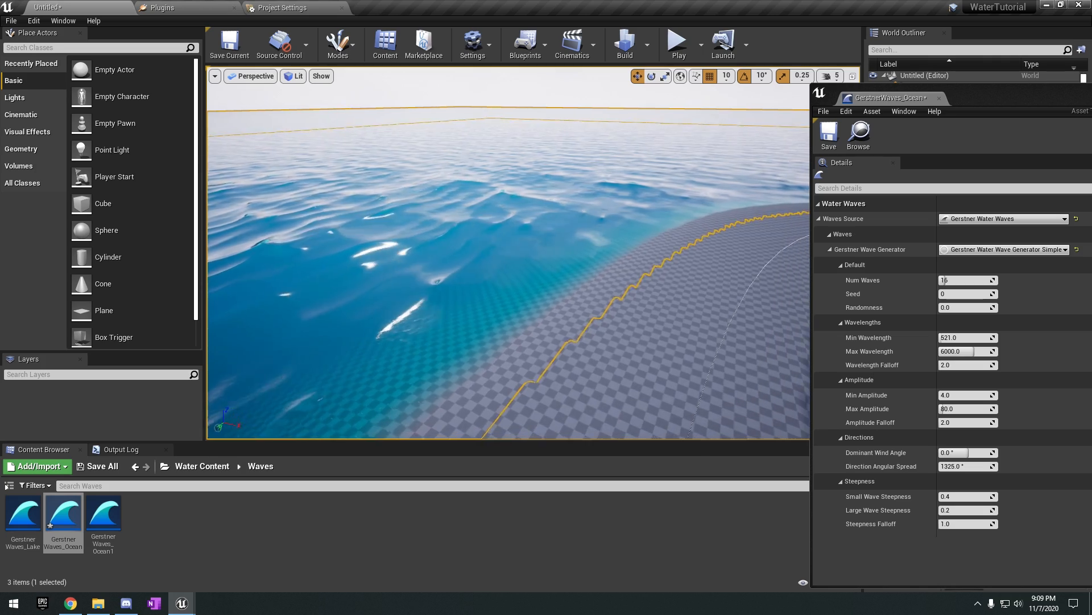
pyautogui.click(939, 98)
pyautogui.moveTo(629, 205); pyautogui.dragTo(592, 196, button='right')
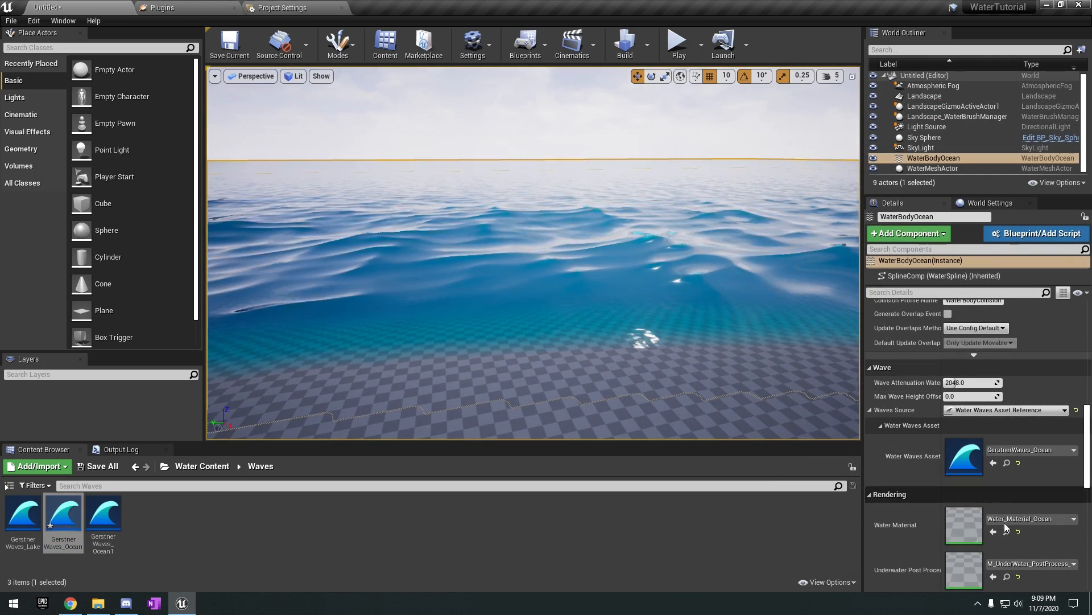
# Locate the Water Material assigned to WaterBodyOcean, Water_Material_Ocean, in the Content Browser.
pyautogui.moveTo(646, 240); pyautogui.dragTo(654, 208, button='right')
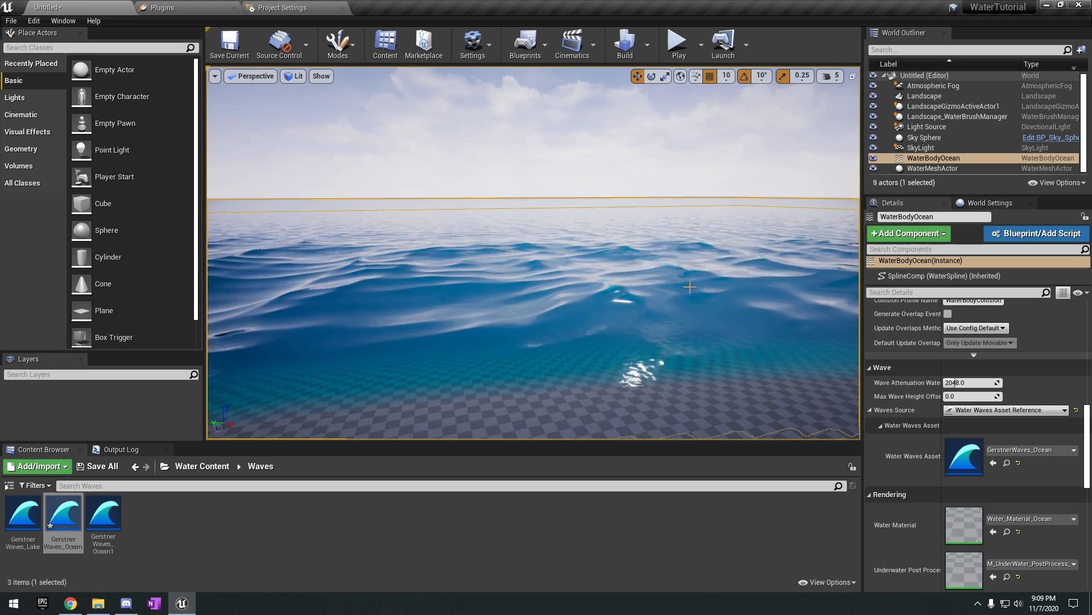
pyautogui.moveTo(728, 315); pyautogui.dragTo(727, 341, button='right')
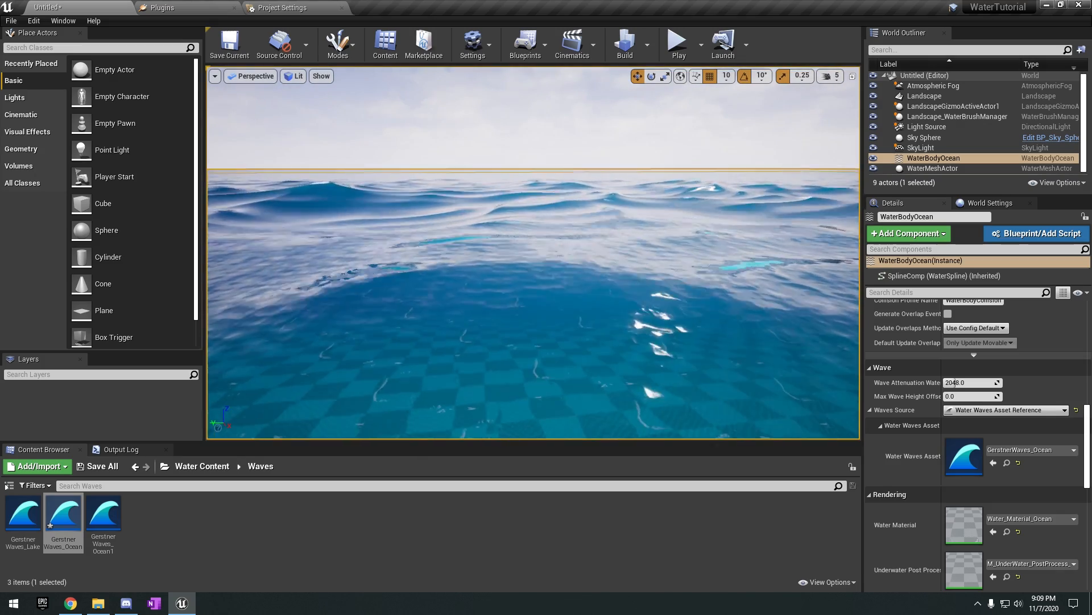
pyautogui.moveTo(619, 332)
pyautogui.mouseDown(button='right')
pyautogui.moveTo(551, 320)
pyautogui.moveTo(629, 324)
pyautogui.mouseUp(button='right')
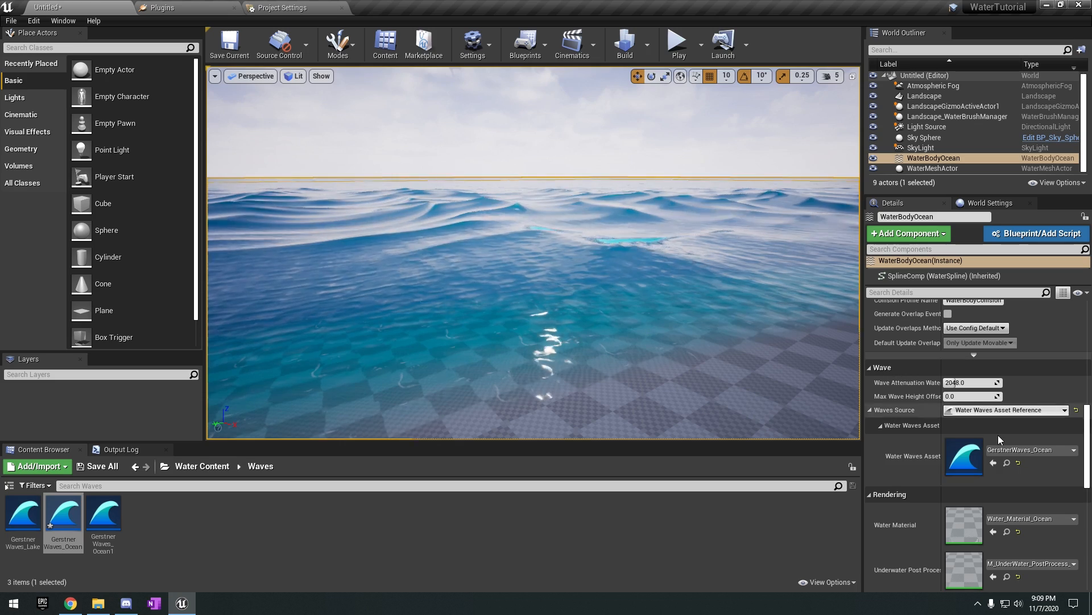
pyautogui.scroll(-3, 959, 421)
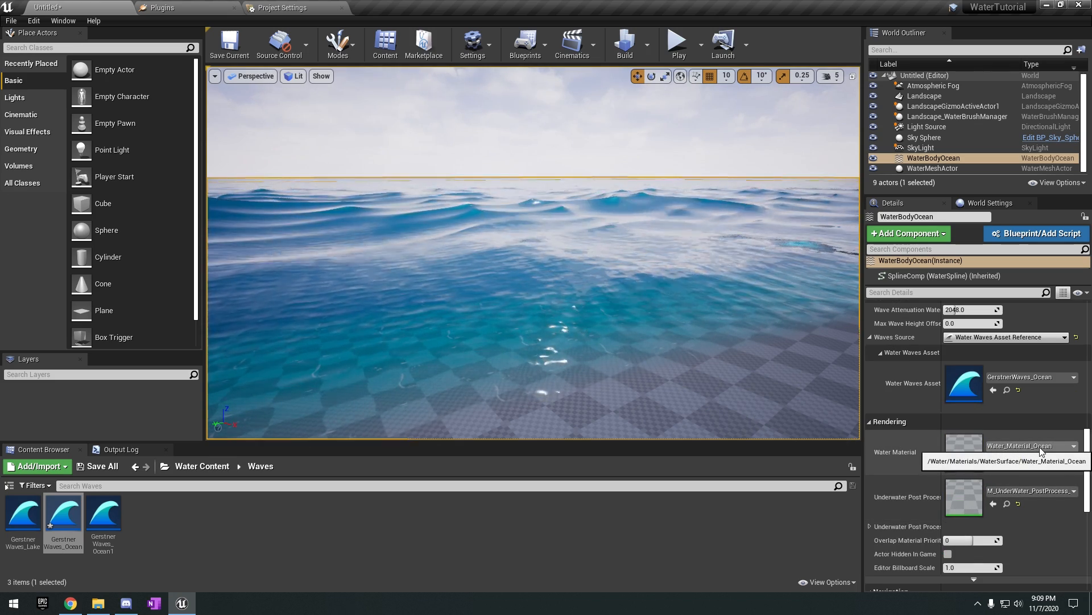
pyautogui.click(1007, 459)
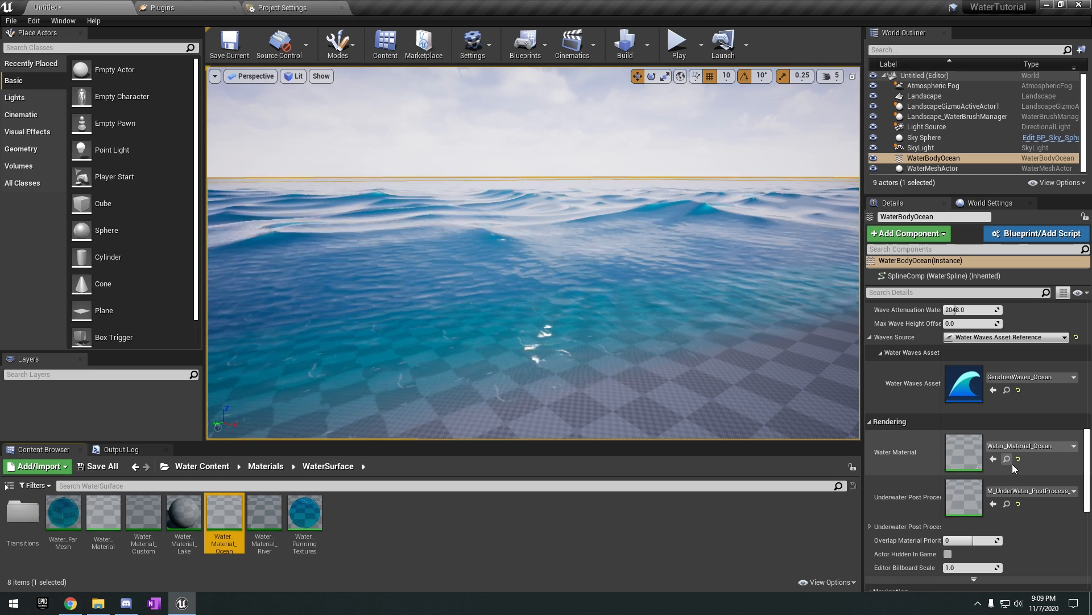
# Open the Water_Material_Ocean material instance in its editor and move that window aside so the ocean stays in view.
pyautogui.doubleClick(244, 524)
pyautogui.moveTo(569, 88); pyautogui.dragTo(428, 96)
pyautogui.moveTo(640, 106); pyautogui.dragTo(866, 136)
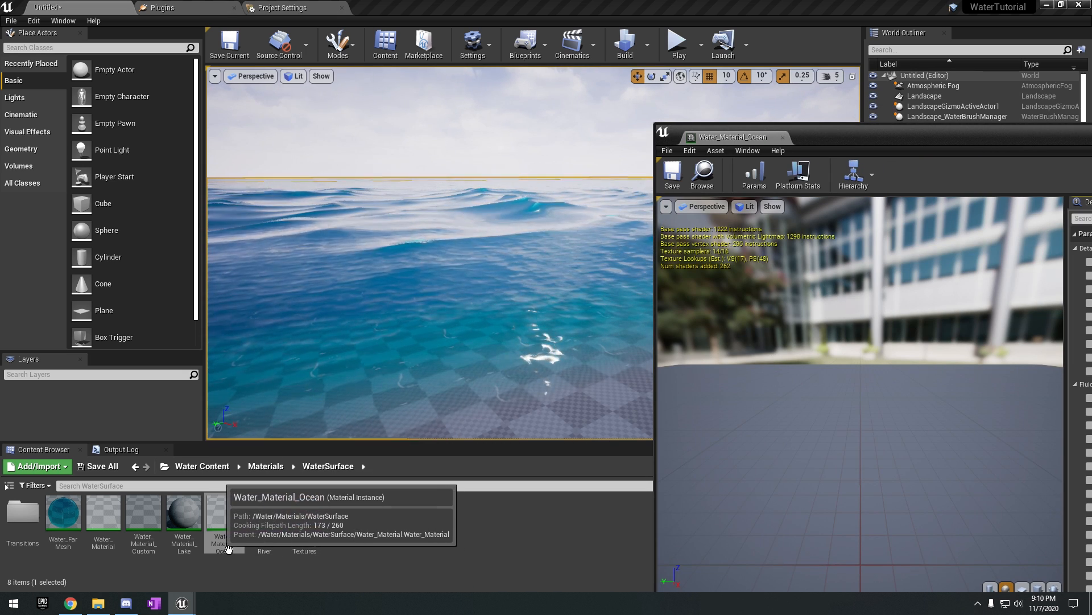
pyautogui.rightClick(223, 512)
pyautogui.moveTo(239, 373)
pyautogui.click(483, 580)
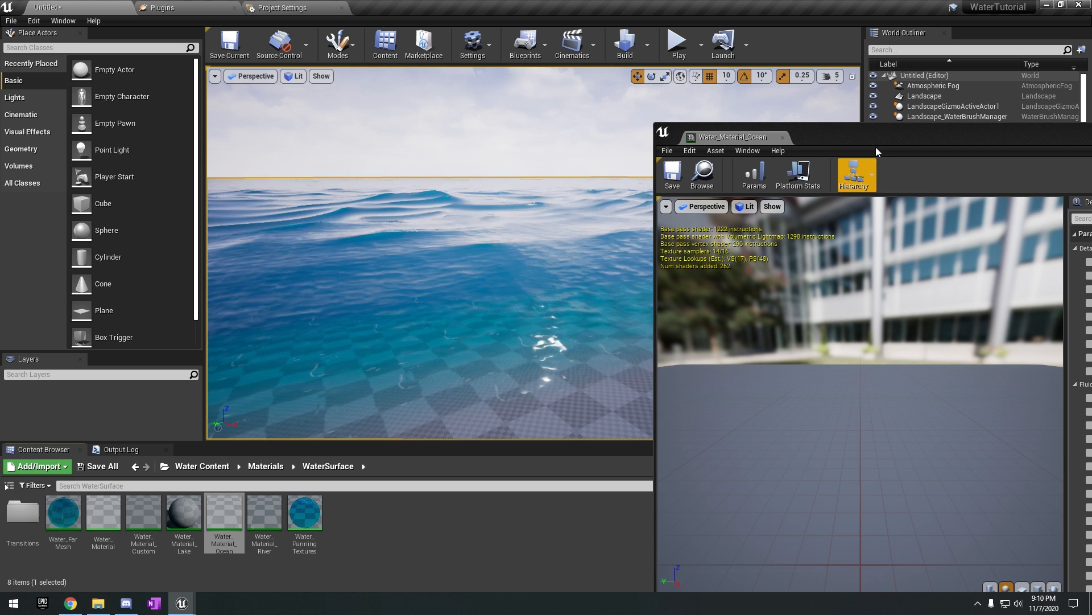
# Move the Water_Material_Ocean editor window so its parameter list sits beside the ocean view.
pyautogui.moveTo(875, 141); pyautogui.dragTo(636, 112)
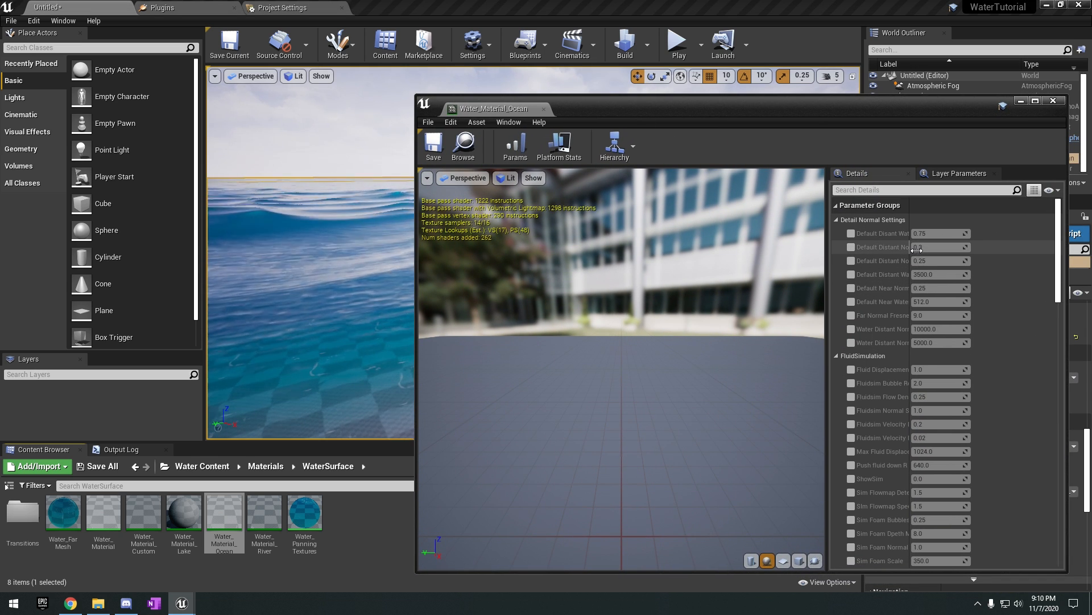
pyautogui.moveTo(883, 109); pyautogui.dragTo(137, 35)
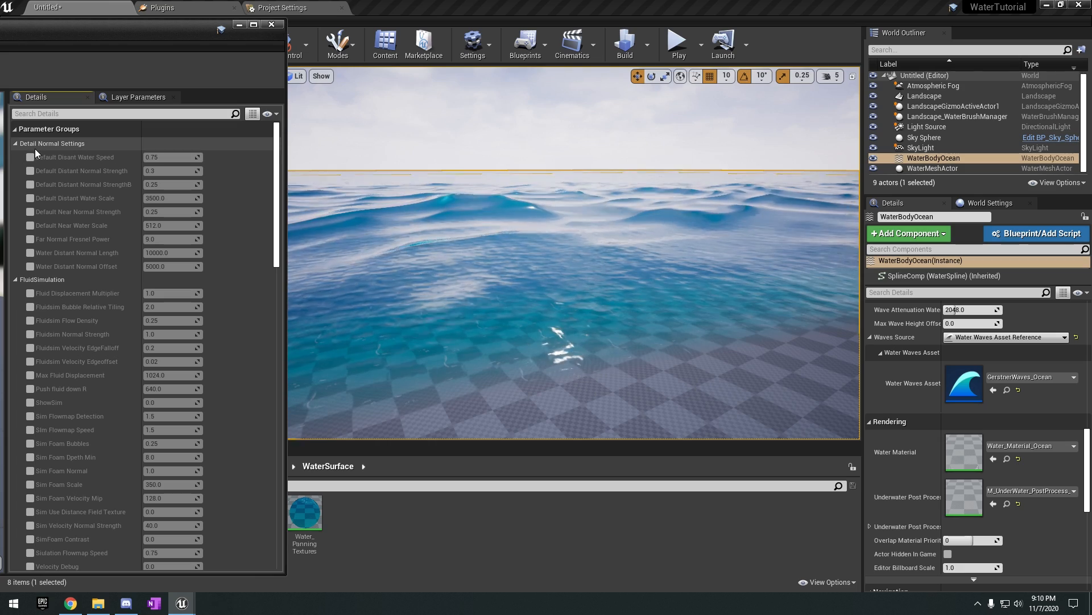
# Review the parameter groups of Water_Material_Ocean, from Detail Normal Settings and FluidSimulation to Water Shading.
pyautogui.scroll(-3, 61, 164)
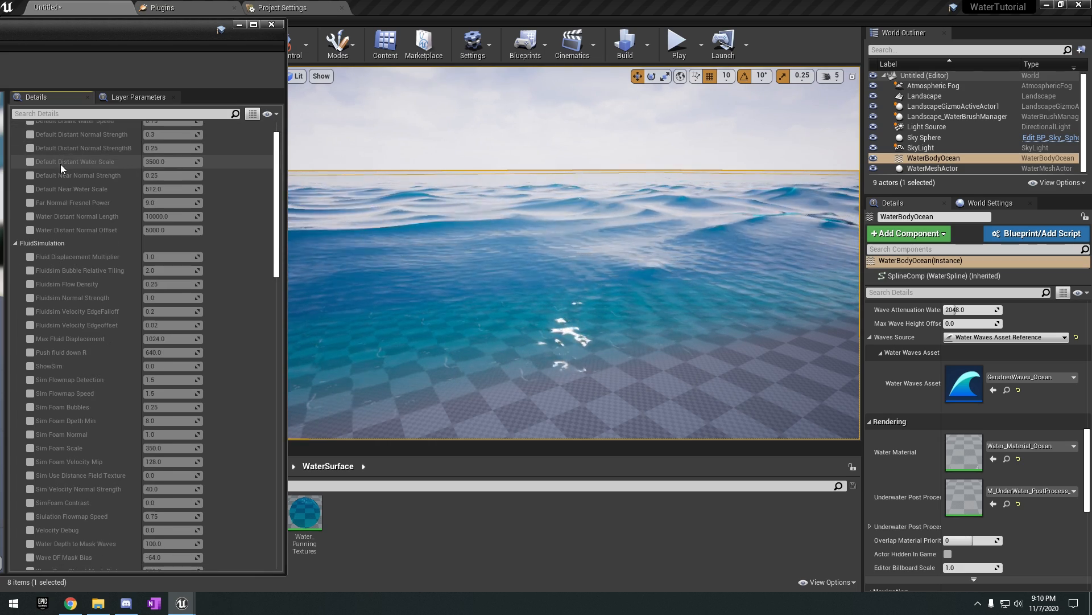
pyautogui.scroll(-3, 83, 296)
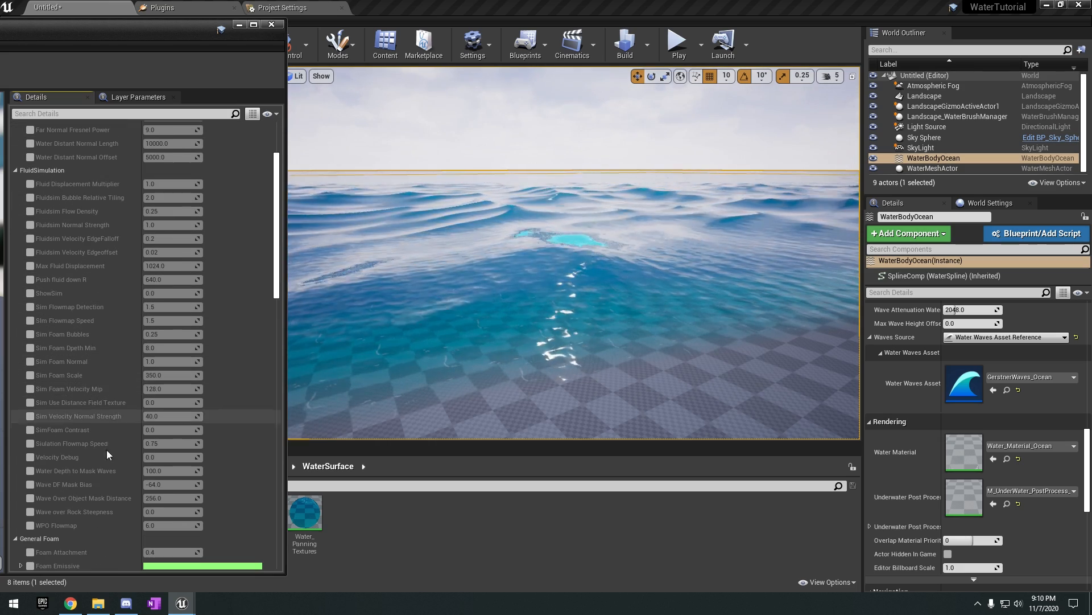
pyautogui.moveTo(419, 259)
pyautogui.mouseDown(button='right')
pyautogui.moveTo(419, 302)
pyautogui.moveTo(419, 276)
pyautogui.mouseUp(button='right')
pyautogui.scroll(-11, 140, 273)
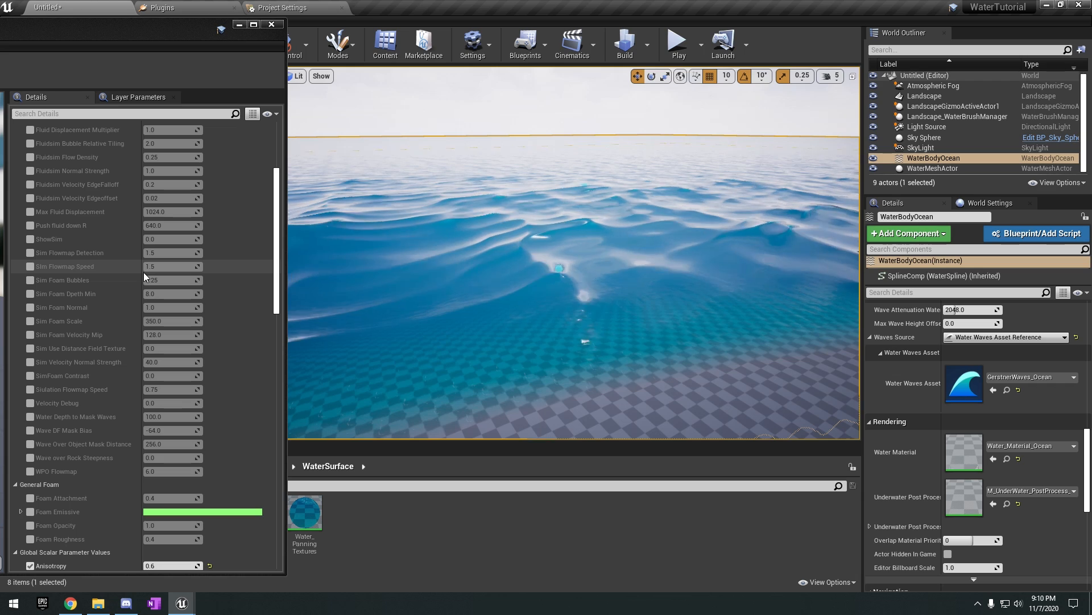
pyautogui.scroll(-5, 97, 350)
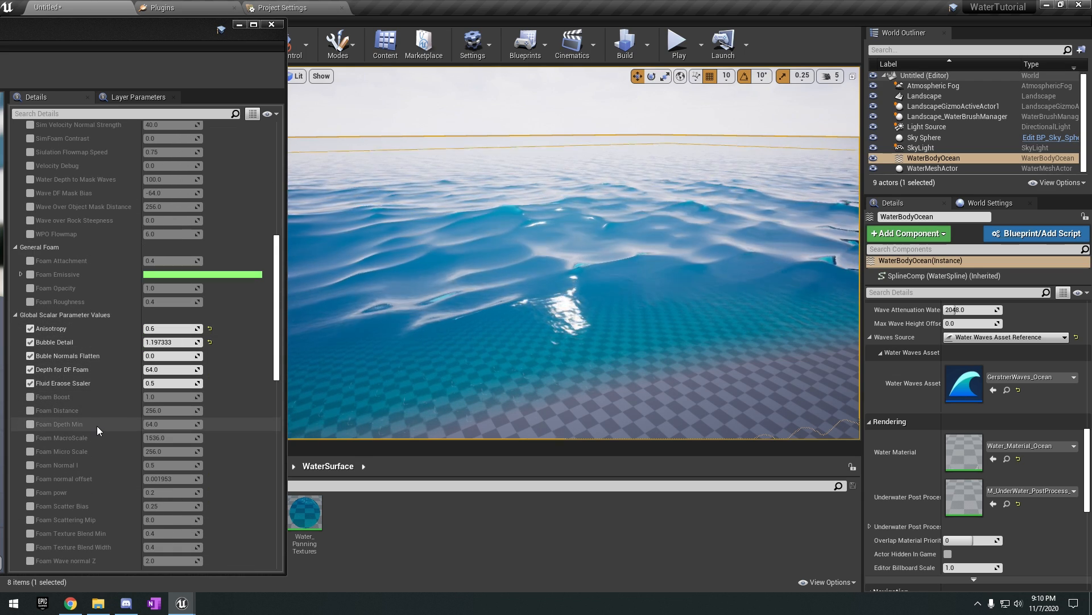
pyautogui.scroll(-20, 99, 380)
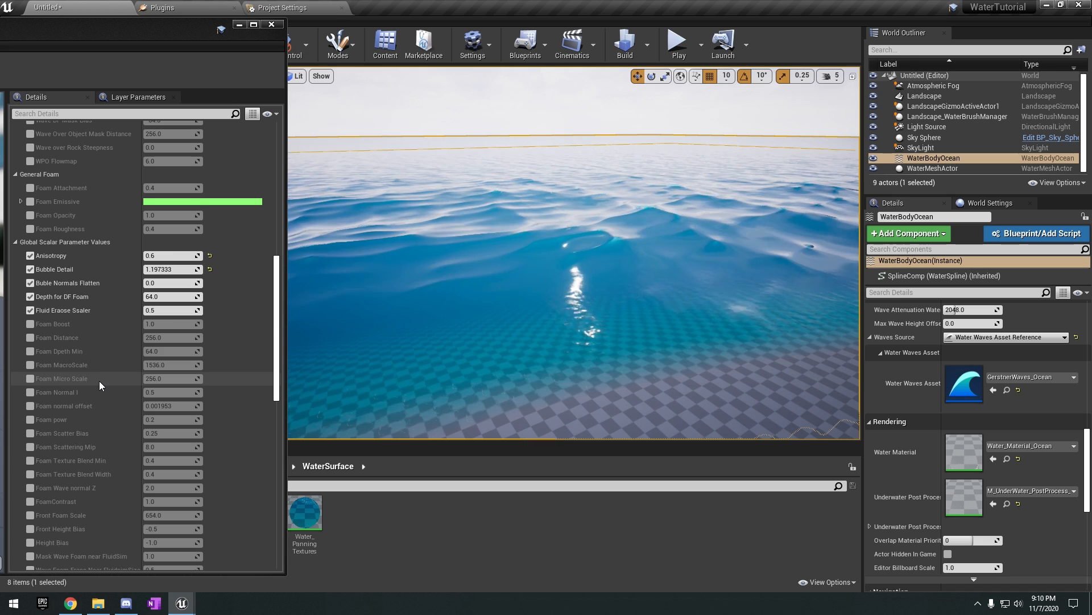
pyautogui.scroll(-11, 107, 360)
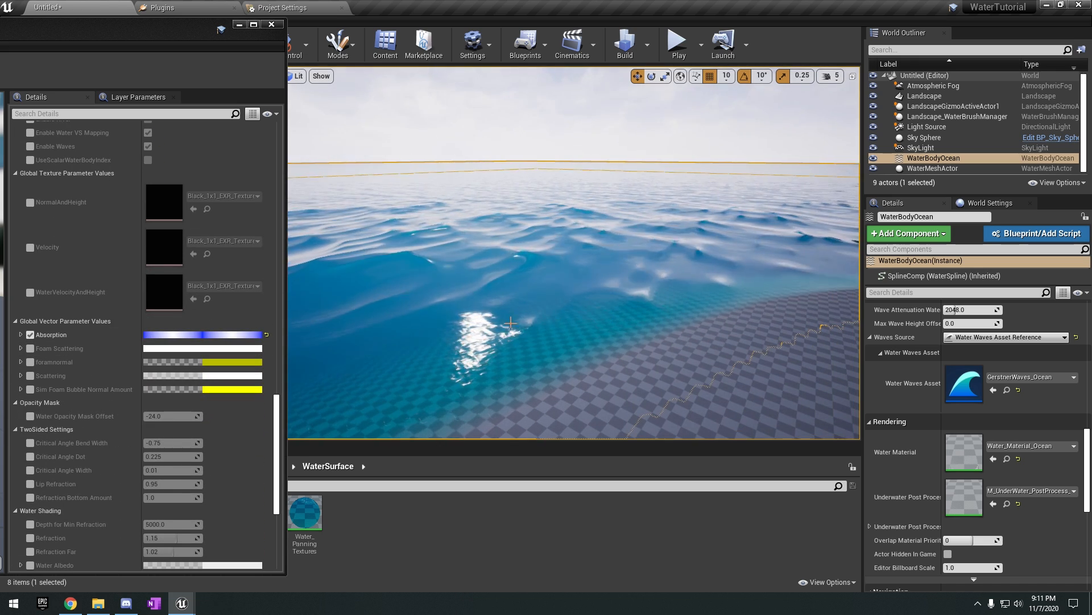
pyautogui.scroll(-2, 126, 392)
pyautogui.scroll(-8, 124, 392)
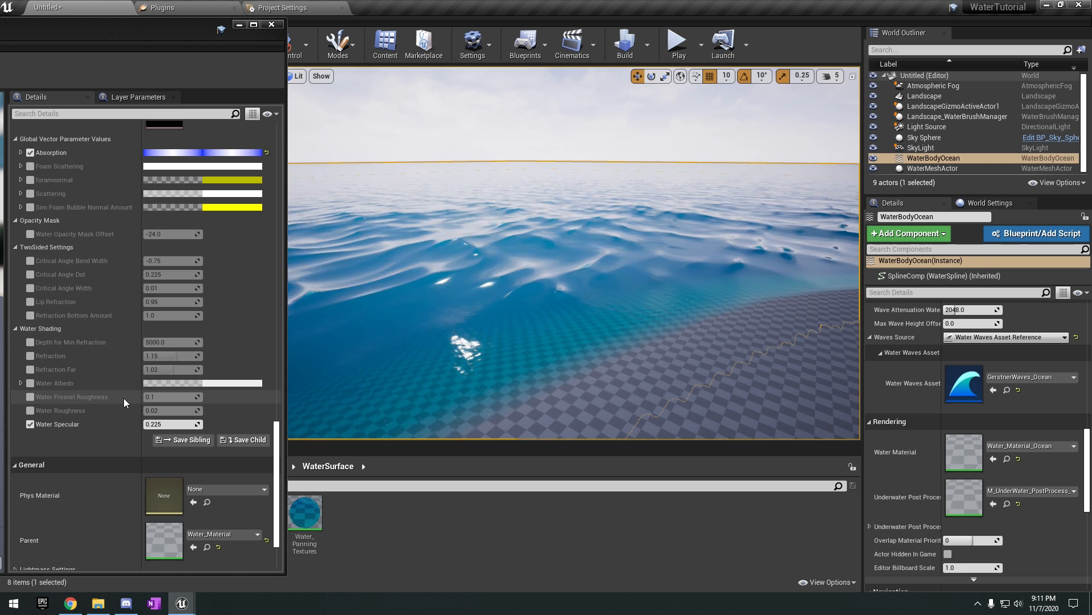
pyautogui.scroll(2, 94, 425)
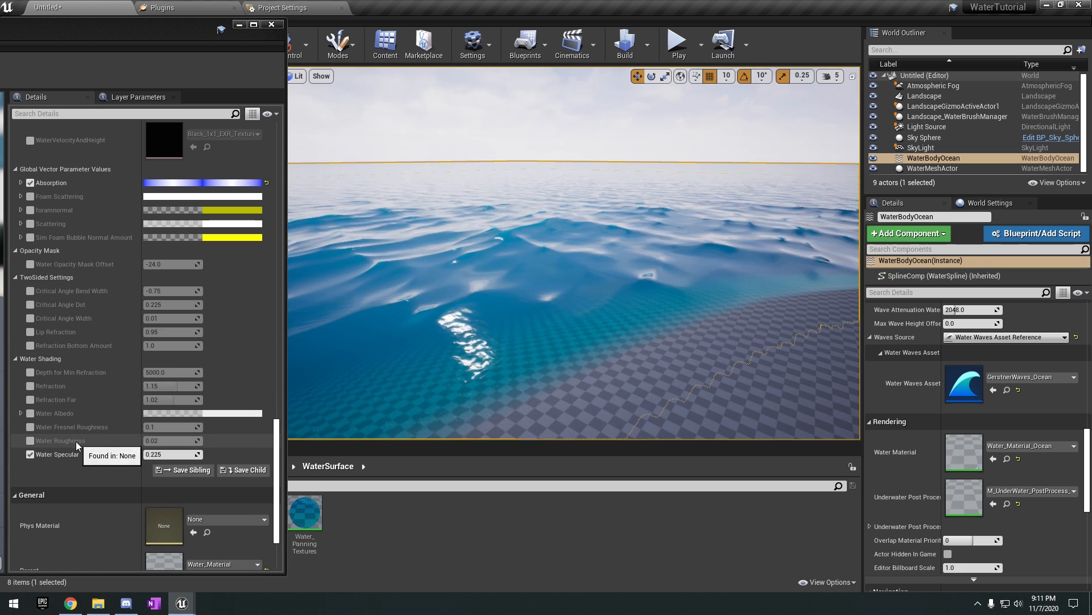
pyautogui.scroll(20, 153, 446)
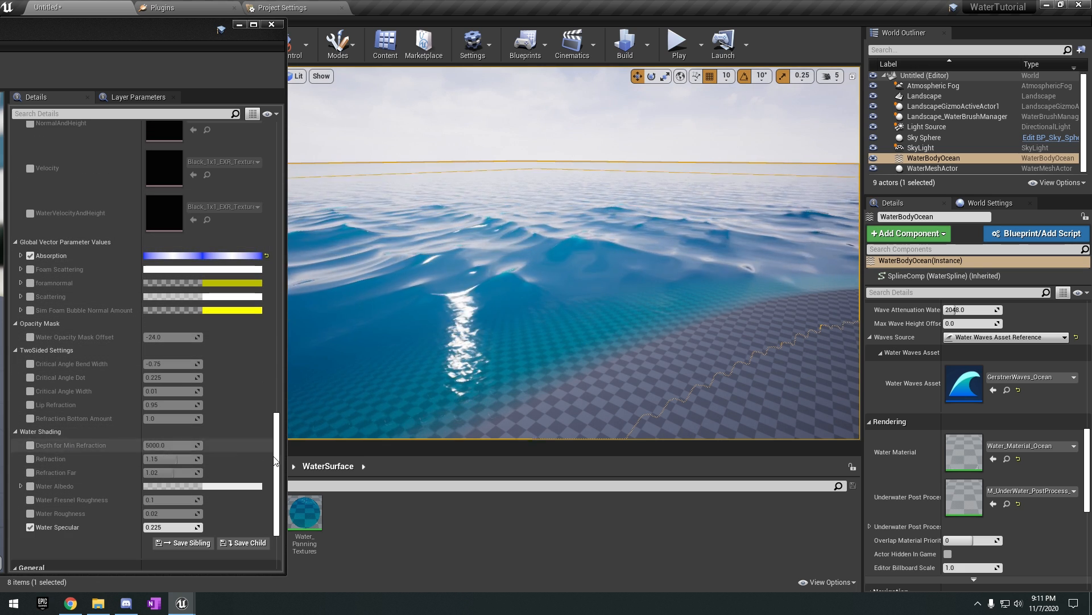
pyautogui.scroll(5, 237, 204)
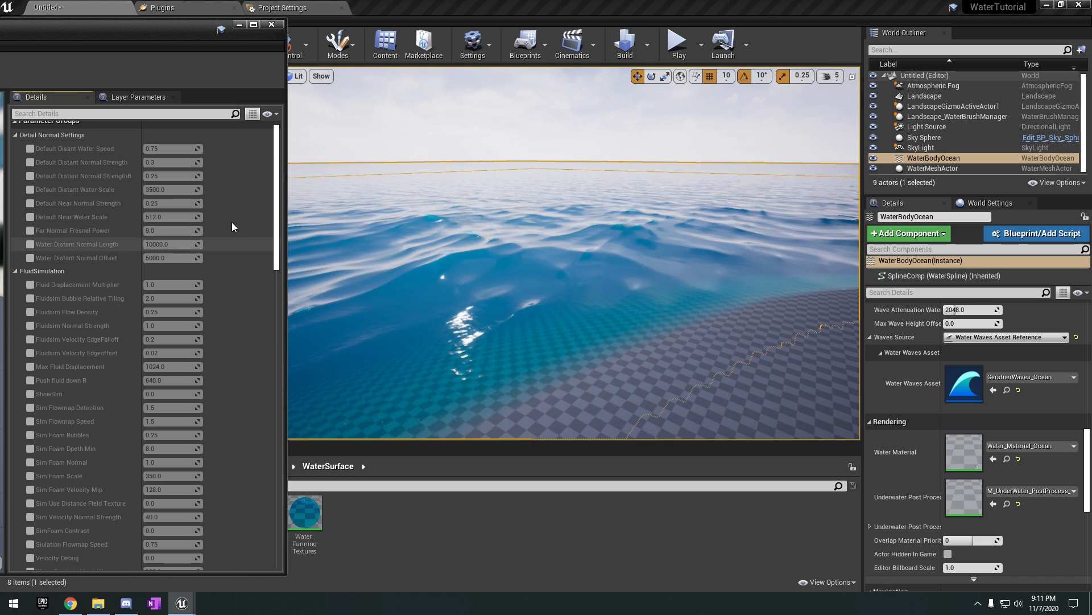
pyautogui.moveTo(278, 231)
pyautogui.mouseDown()
pyautogui.moveTo(267, 353)
pyautogui.moveTo(262, 236)
pyautogui.mouseUp()
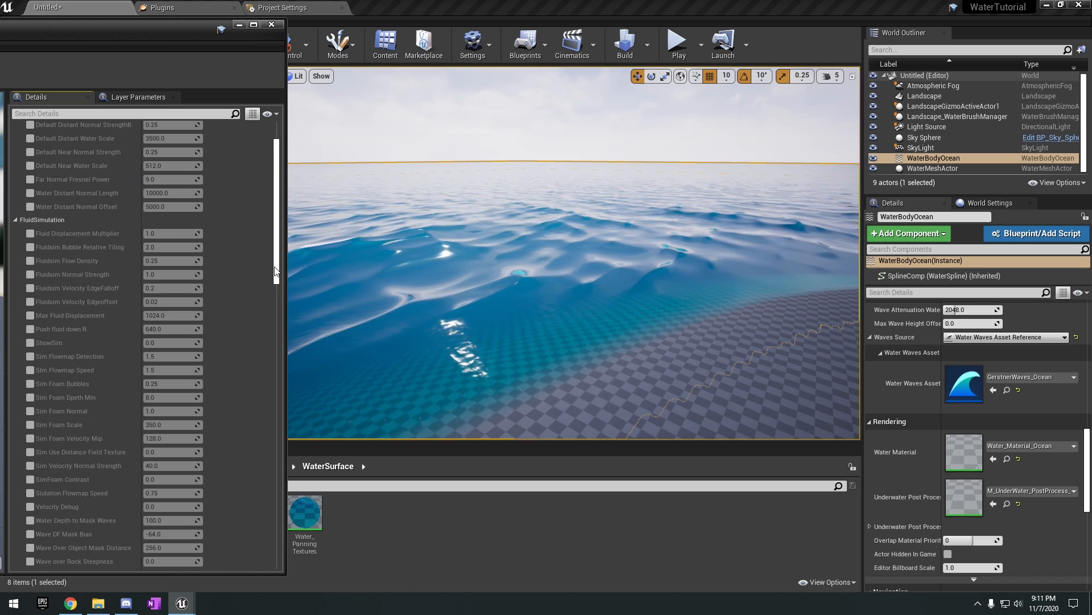
pyautogui.scroll(3, 280, 263)
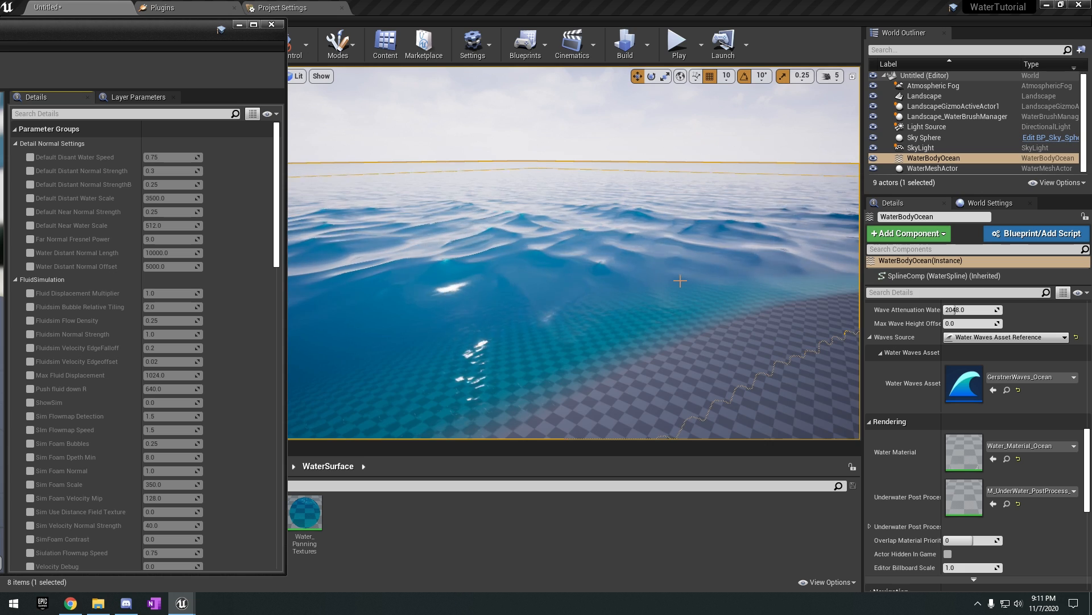
# Override Default Disant Water Speed with about 1.62, compare the waves near and far, and restore its default.
pyautogui.moveTo(672, 265); pyautogui.dragTo(654, 239, button='right')
pyautogui.click(30, 157)
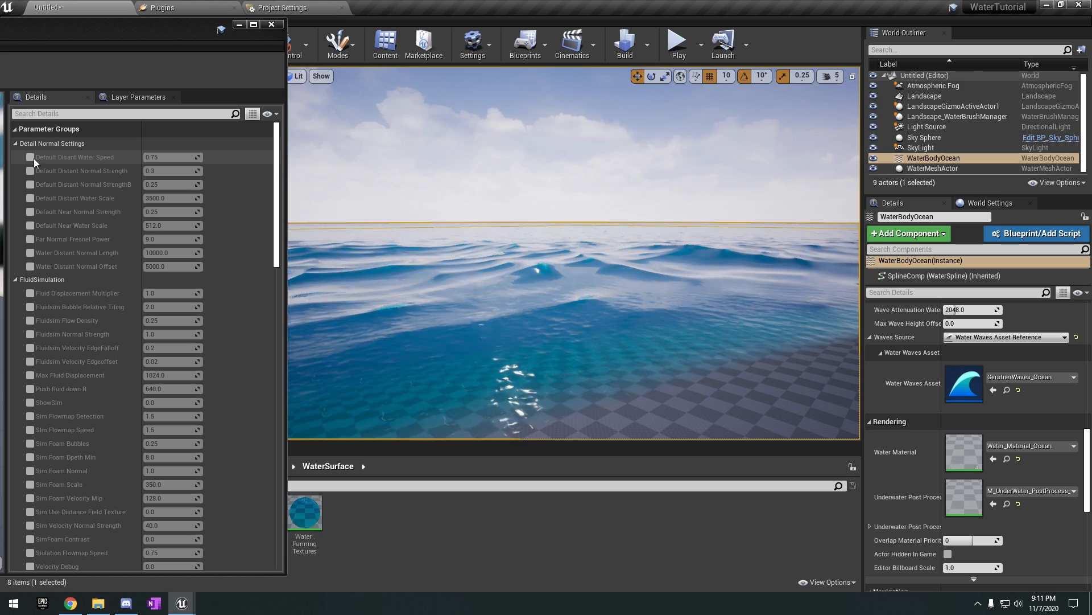
pyautogui.moveTo(165, 157); pyautogui.dragTo(211, 157)
pyautogui.moveTo(571, 227); pyautogui.dragTo(546, 165, button='right')
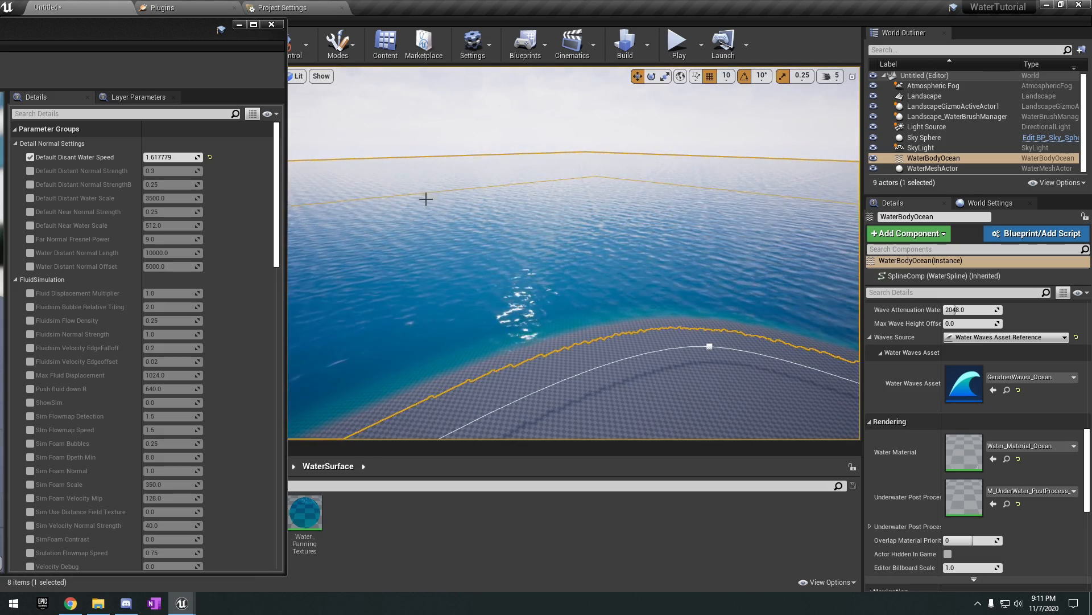
pyautogui.moveTo(611, 192)
pyautogui.mouseDown(button='right')
pyautogui.moveTo(611, 148)
pyautogui.moveTo(611, 210)
pyautogui.moveTo(611, 192)
pyautogui.mouseUp(button='right')
pyautogui.press('w')
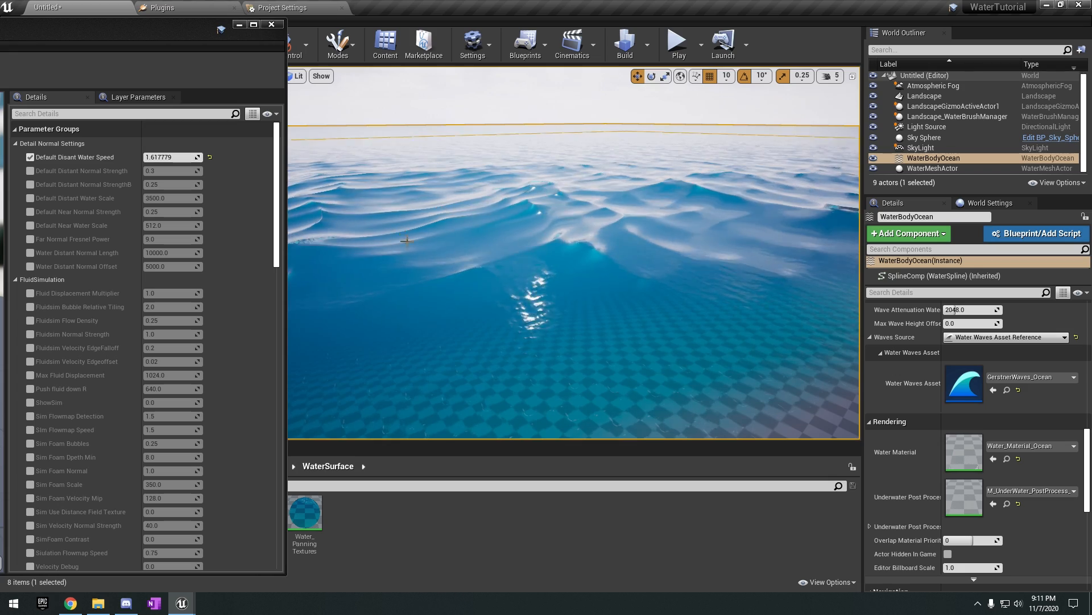
pyautogui.press('s')
pyautogui.moveTo(631, 239); pyautogui.dragTo(649, 240, button='right')
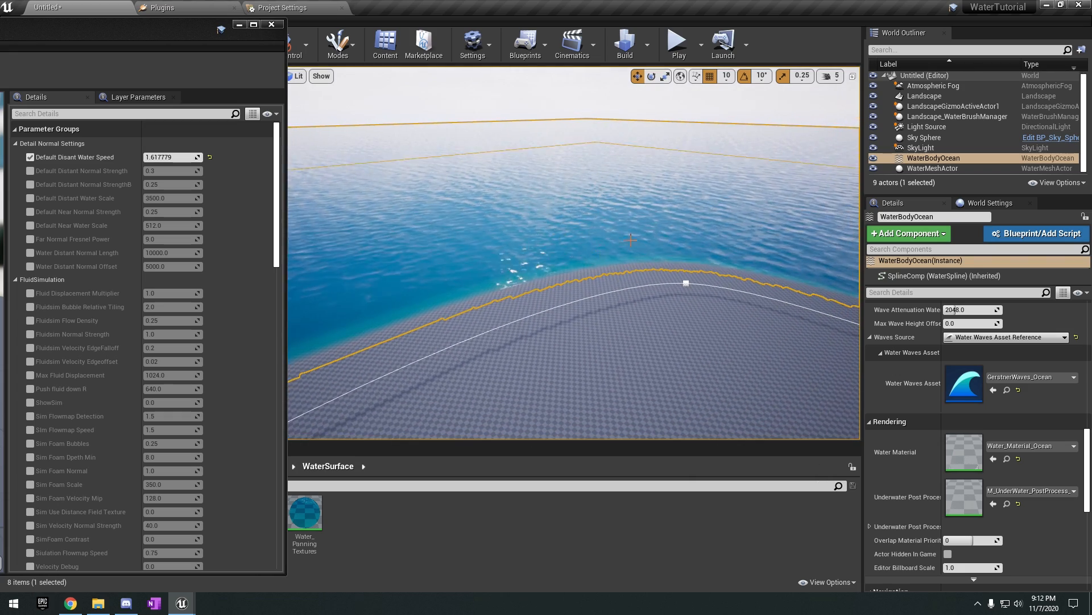
pyautogui.click(210, 157)
# Enable the Default Distant Normal Strength override and try values of 1 and 0.0 on the ocean surface.
pyautogui.press('w')
pyautogui.moveTo(585, 228); pyautogui.dragTo(580, 228, button='right')
pyautogui.moveTo(672, 263); pyautogui.dragTo(677, 270, button='right')
pyautogui.click(29, 170)
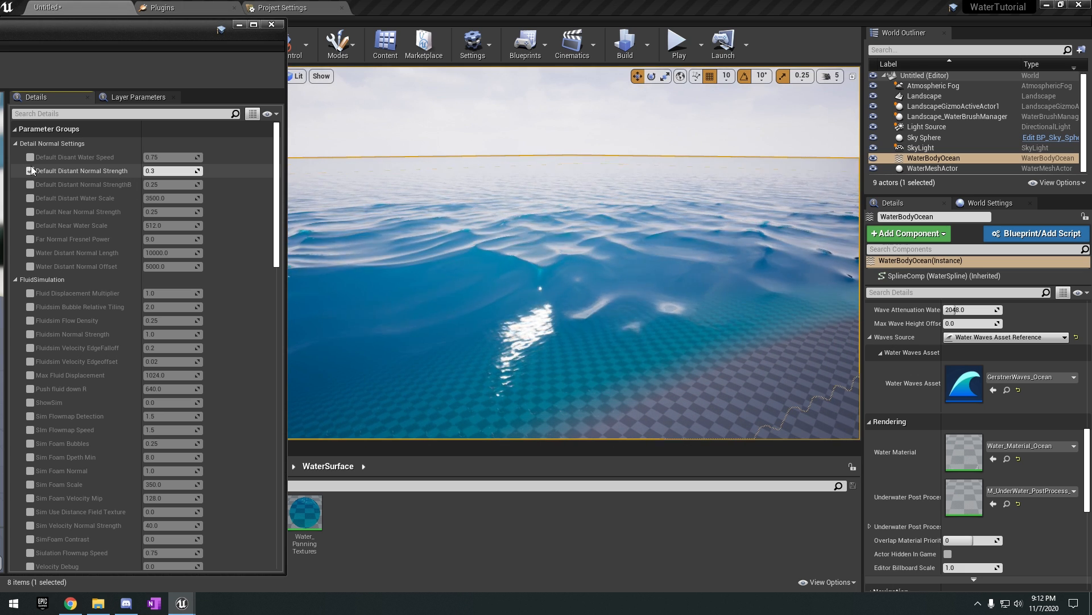
pyautogui.click(171, 171)
pyautogui.write('1')
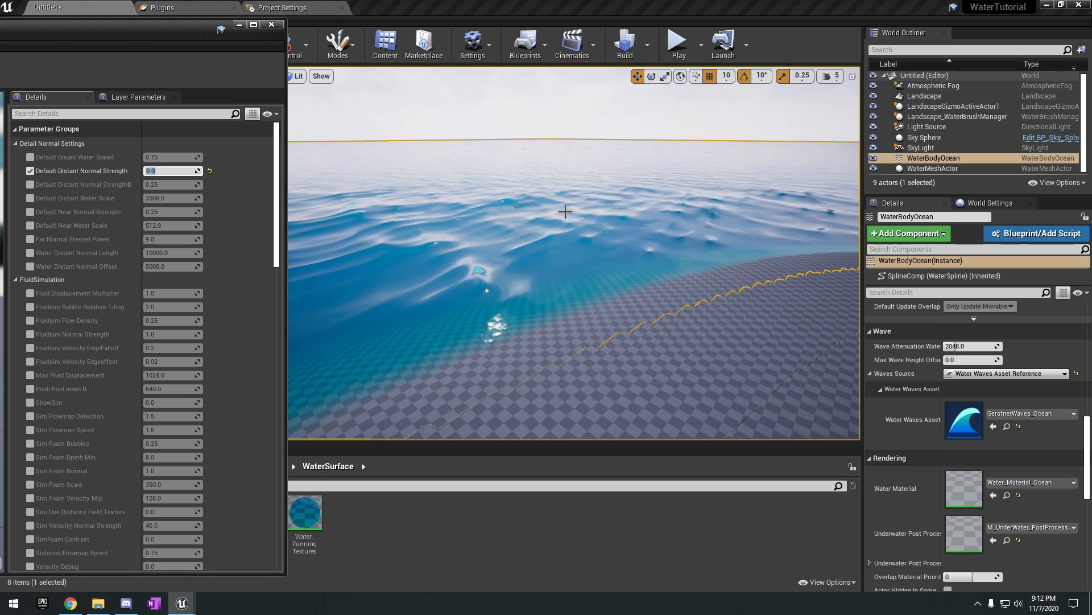
pyautogui.moveTo(550, 278); pyautogui.dragTo(205, 299, button='right')
# Compare the ocean surface with Default Distant Normal Strength at 1.0, and set it to 0.0.
pyautogui.click(167, 172)
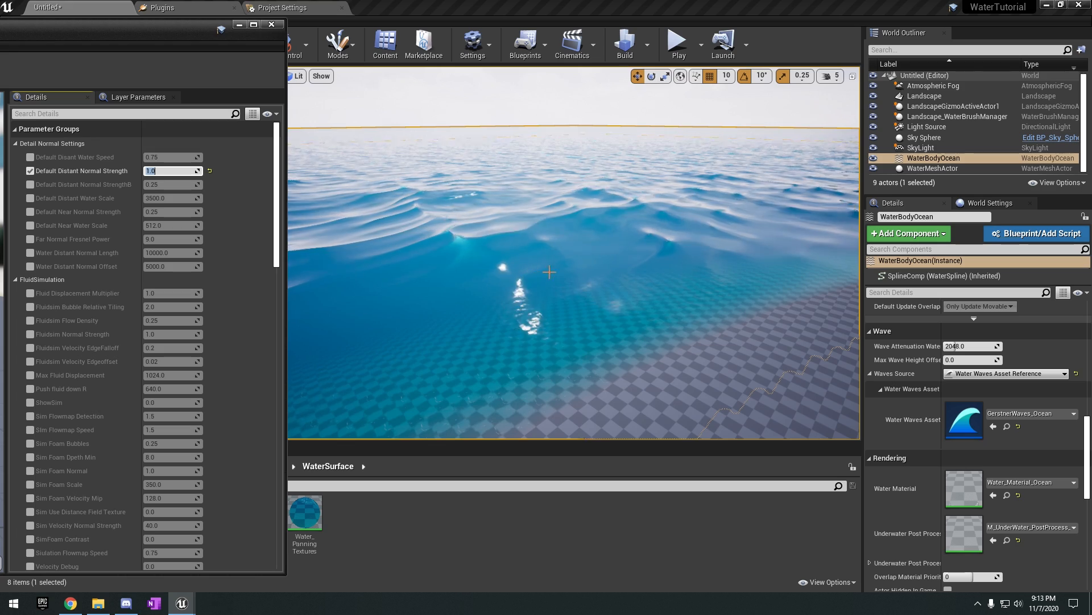
pyautogui.press('Return')
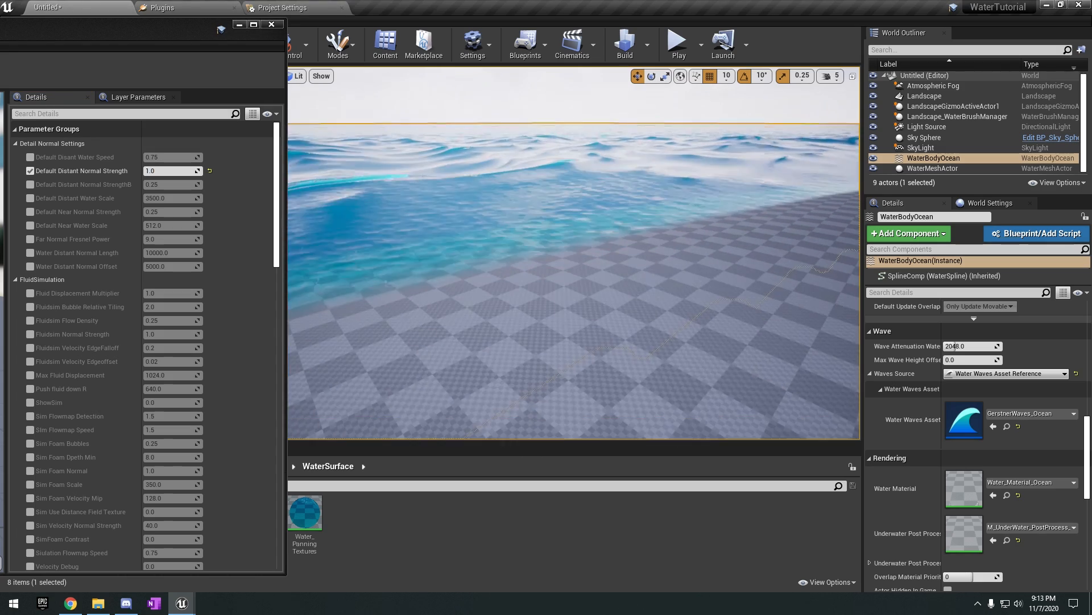
pyautogui.moveTo(597, 244); pyautogui.dragTo(577, 221, button='right')
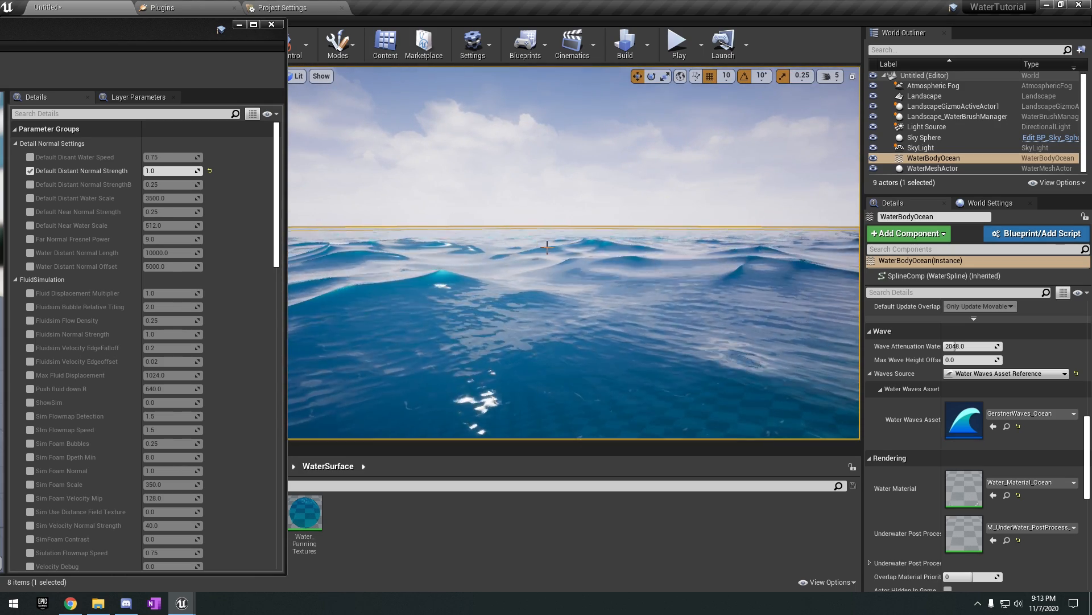
pyautogui.moveTo(586, 241); pyautogui.dragTo(546, 237, button='right')
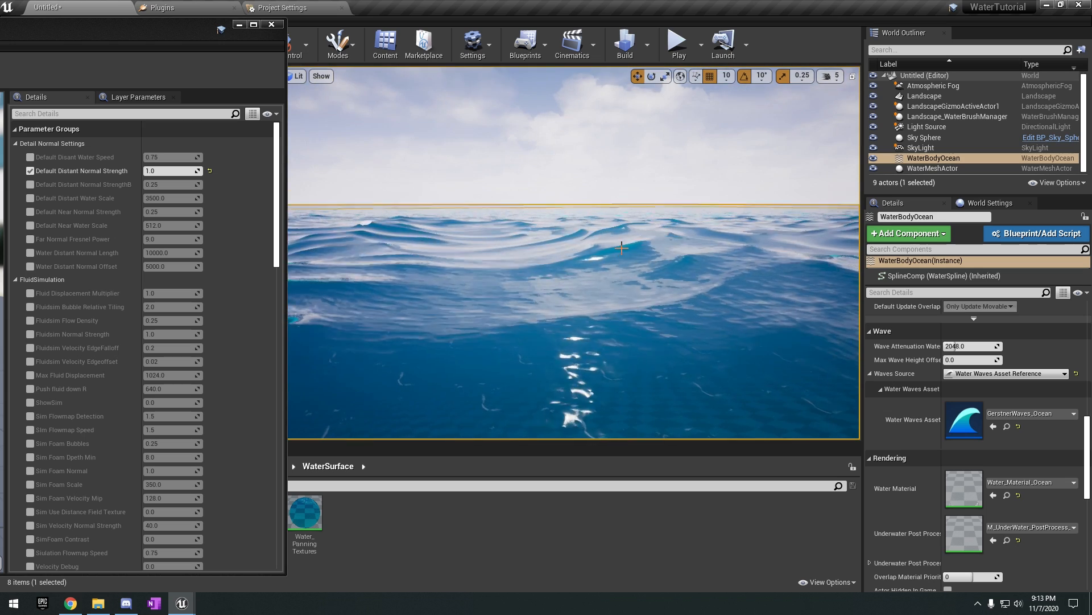
pyautogui.moveTo(672, 280); pyautogui.dragTo(671, 292, button='right')
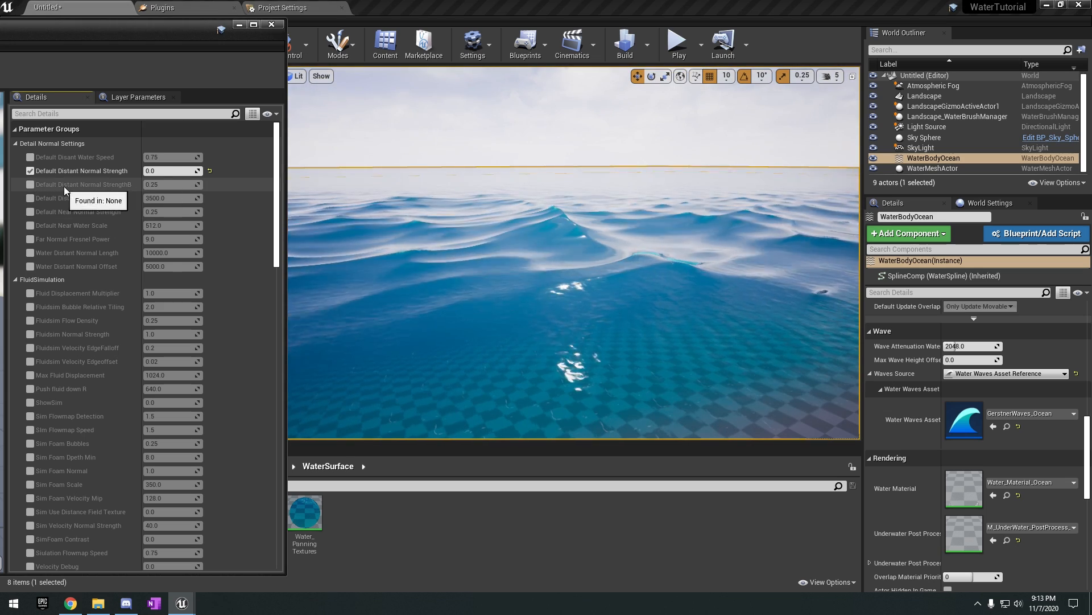
# Enable the Default Distant Normal StrengthB override and try values of about 0.56 and 1.08 while viewing the waves.
pyautogui.click(30, 184)
pyautogui.moveTo(171, 186); pyautogui.dragTo(184, 191)
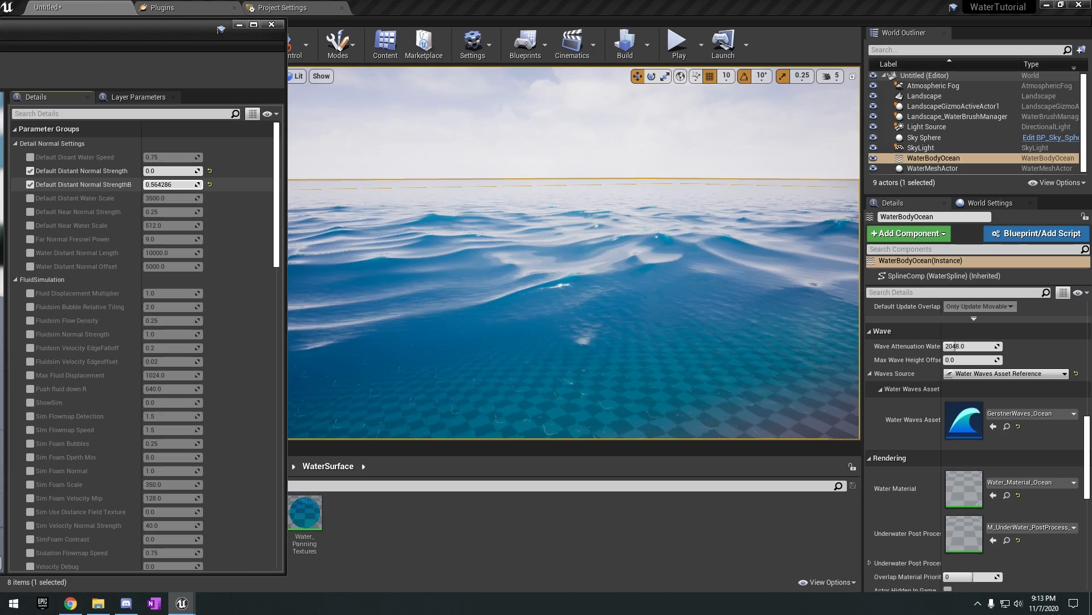
pyautogui.moveTo(657, 214); pyautogui.dragTo(685, 239, button='right')
pyautogui.press('s')
pyautogui.press('s')
pyautogui.press('w')
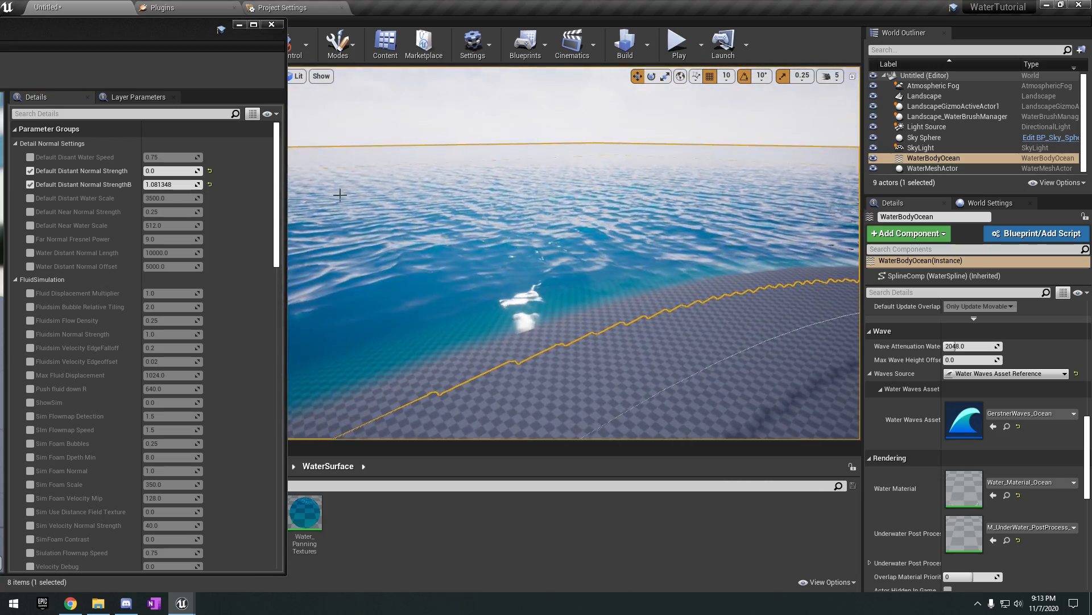
# Try Default Distant Normal StrengthB values of 0.4 and 0.1, and inspect the water up close.
pyautogui.moveTo(190, 185); pyautogui.dragTo(179, 185)
pyautogui.click(181, 184)
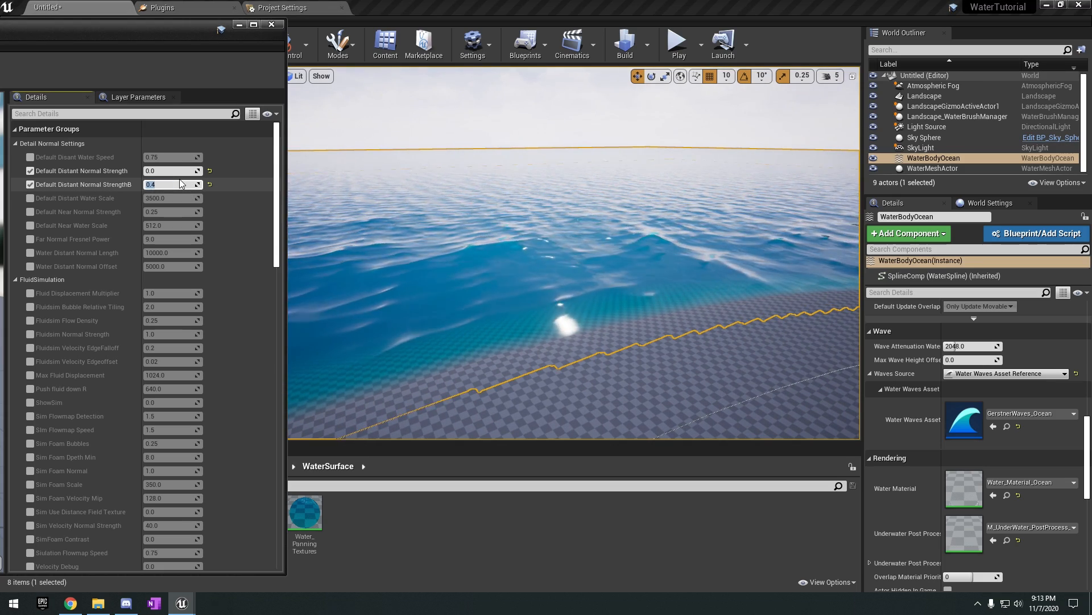
pyautogui.moveTo(433, 228)
pyautogui.mouseDown(button='right')
pyautogui.moveTo(484, 239)
pyautogui.moveTo(347, 239)
pyautogui.moveTo(410, 242)
pyautogui.moveTo(413, 253)
pyautogui.moveTo(411, 231)
pyautogui.mouseUp(button='right')
pyautogui.press('w')
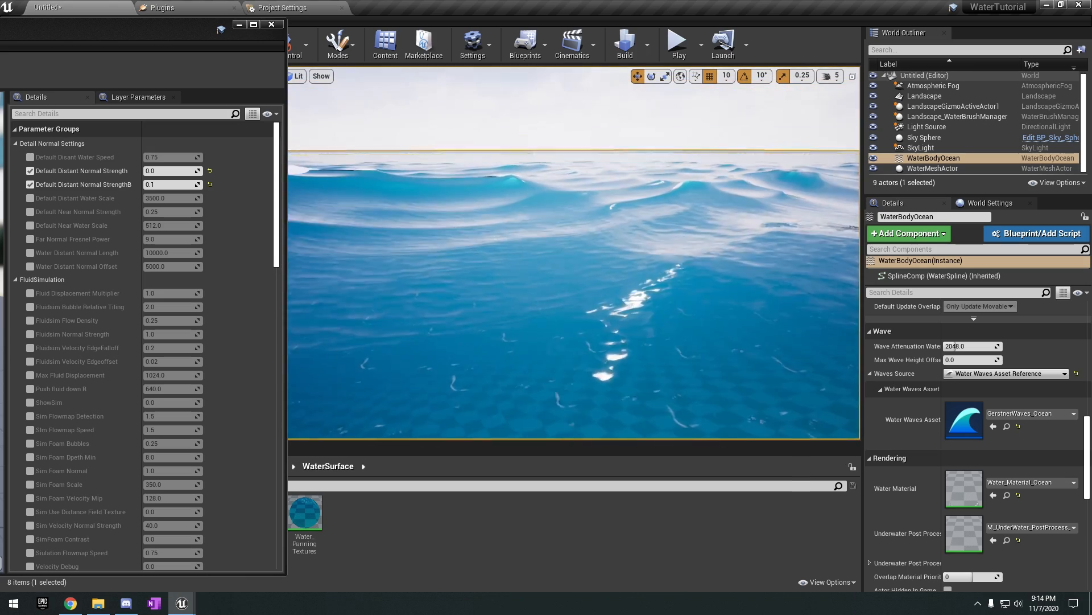
# Set Default Distant Normal StrengthB to 0.6 and enable the Default Distant Water Scale override.
pyautogui.click(198, 185)
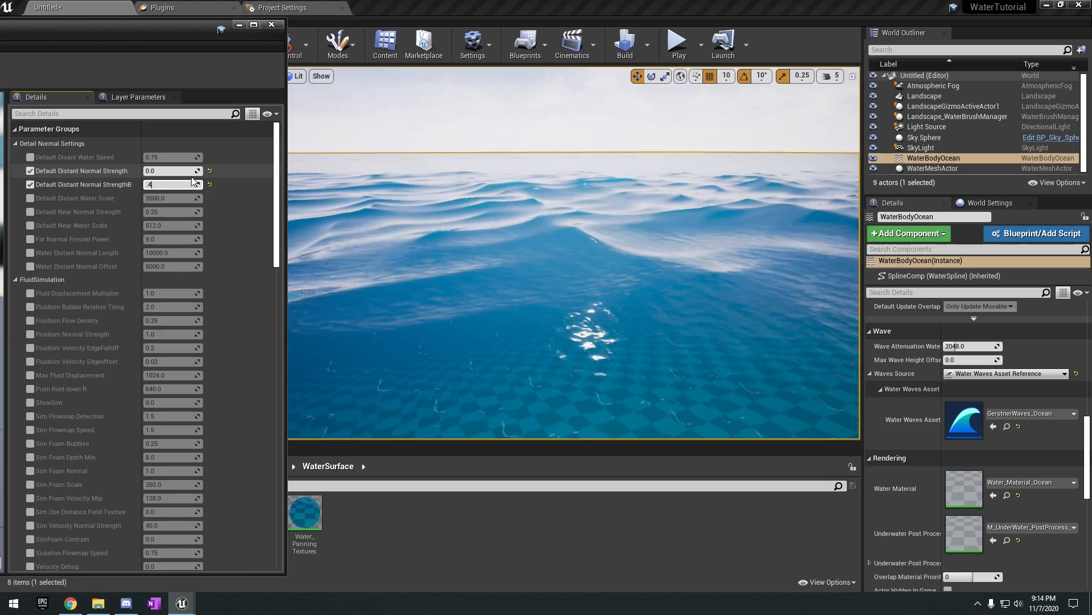
pyautogui.press('s')
pyautogui.moveTo(512, 235)
pyautogui.mouseDown(button='right')
pyautogui.moveTo(563, 246)
pyautogui.moveTo(531, 244)
pyautogui.mouseUp(button='right')
pyautogui.press('w')
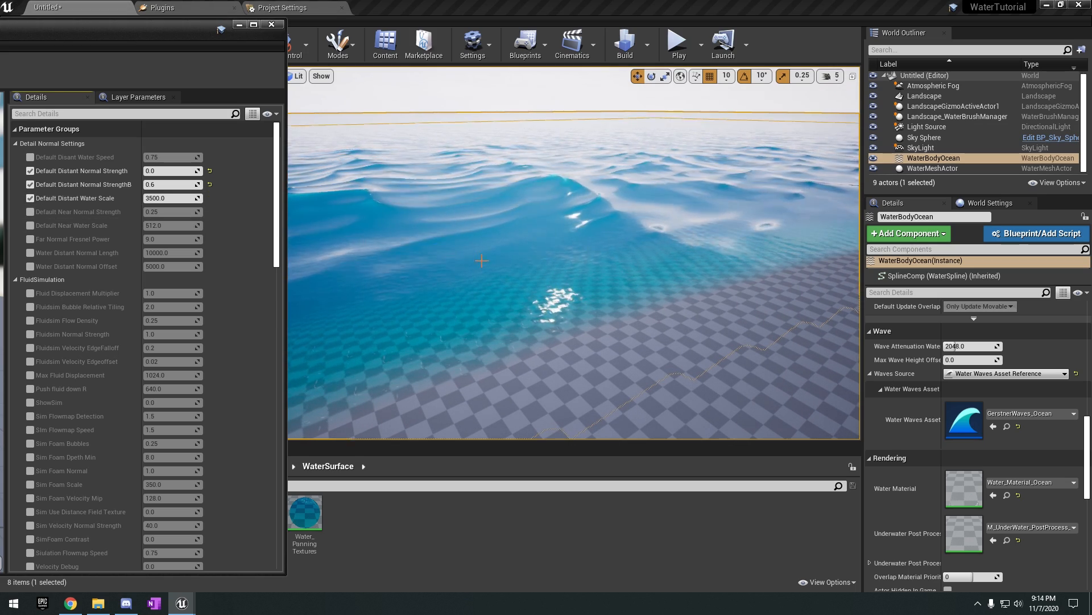
# Try a Default Distant Water Scale of about 12814, inspect the ocean, and restore the default of 3500.0.
pyautogui.press('s')
pyautogui.moveTo(482, 260)
pyautogui.mouseDown(button='right')
pyautogui.moveTo(483, 271)
pyautogui.moveTo(490, 250)
pyautogui.mouseUp(button='right')
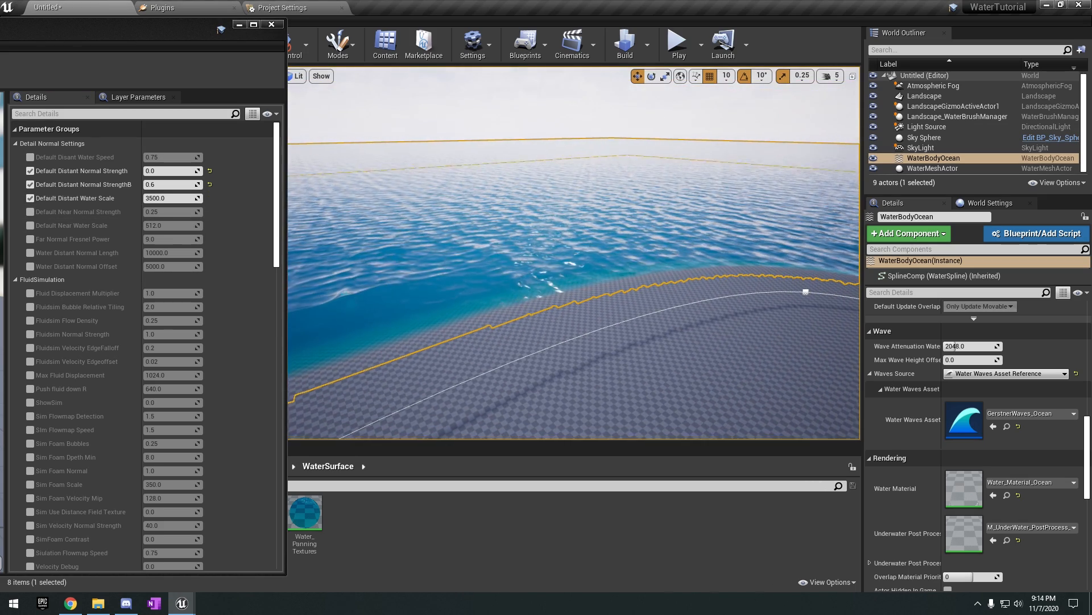
pyautogui.click(200, 199)
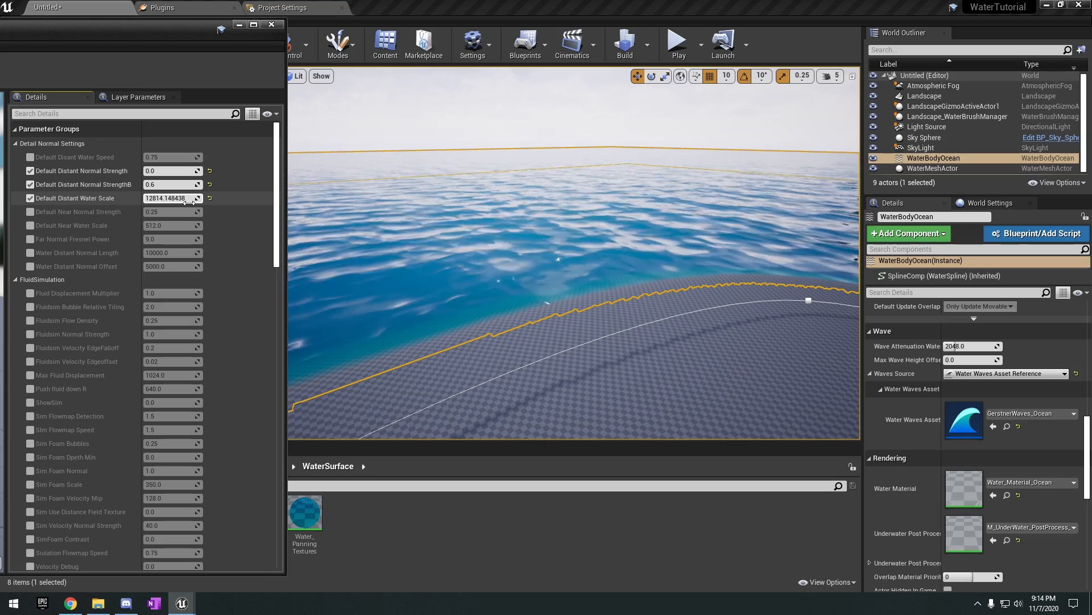
pyautogui.click(980, 219)
pyautogui.moveTo(583, 261)
pyautogui.mouseDown(button='right')
pyautogui.moveTo(585, 302)
pyautogui.moveTo(589, 267)
pyautogui.mouseUp(button='right')
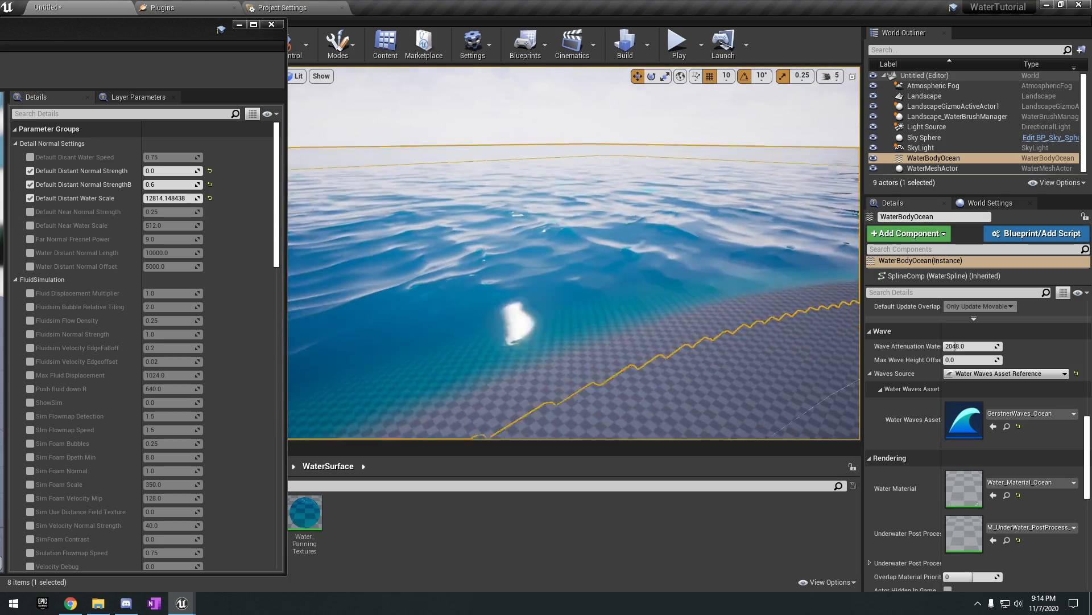
pyautogui.click(210, 198)
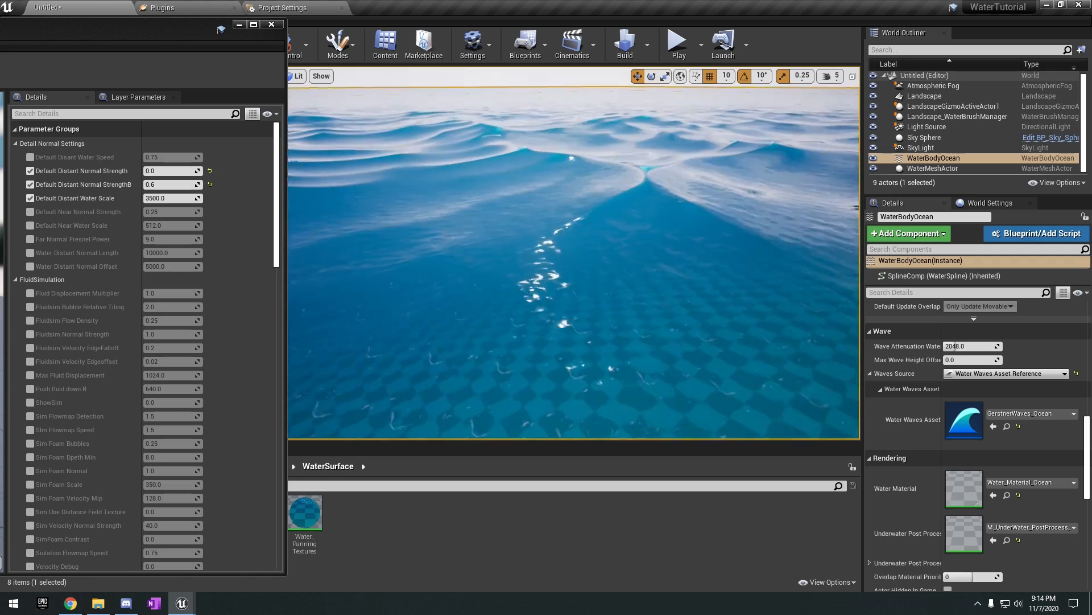
# Disable the Default Distant Water Scale override, then enable Default Near Normal Strength and raise it to about 0.62 while viewing the shoreline water.
pyautogui.click(30, 198)
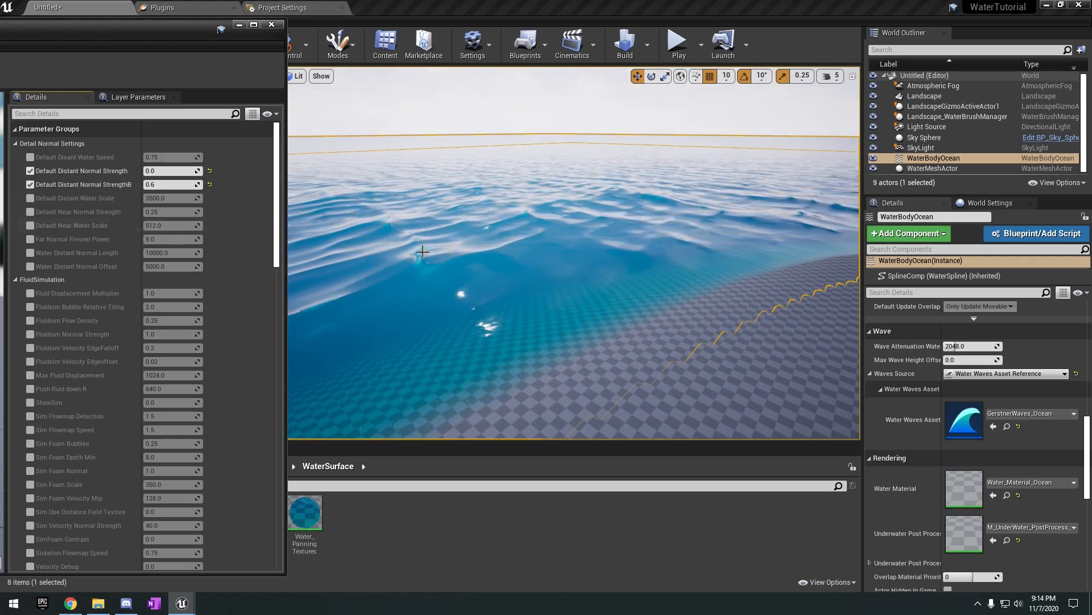
pyautogui.moveTo(419, 249); pyautogui.dragTo(420, 239, button='right')
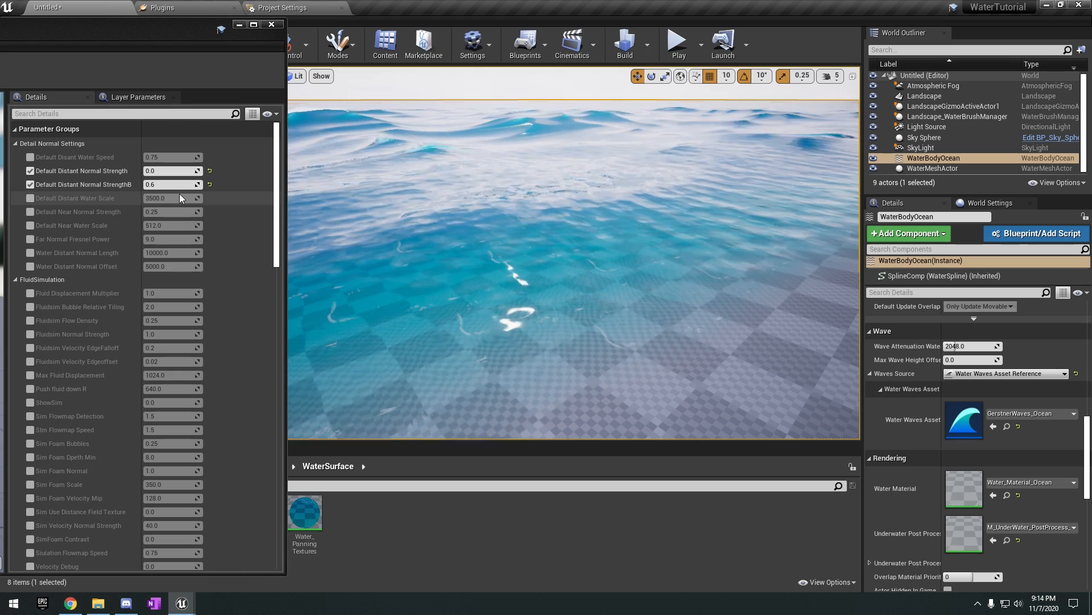
pyautogui.click(30, 211)
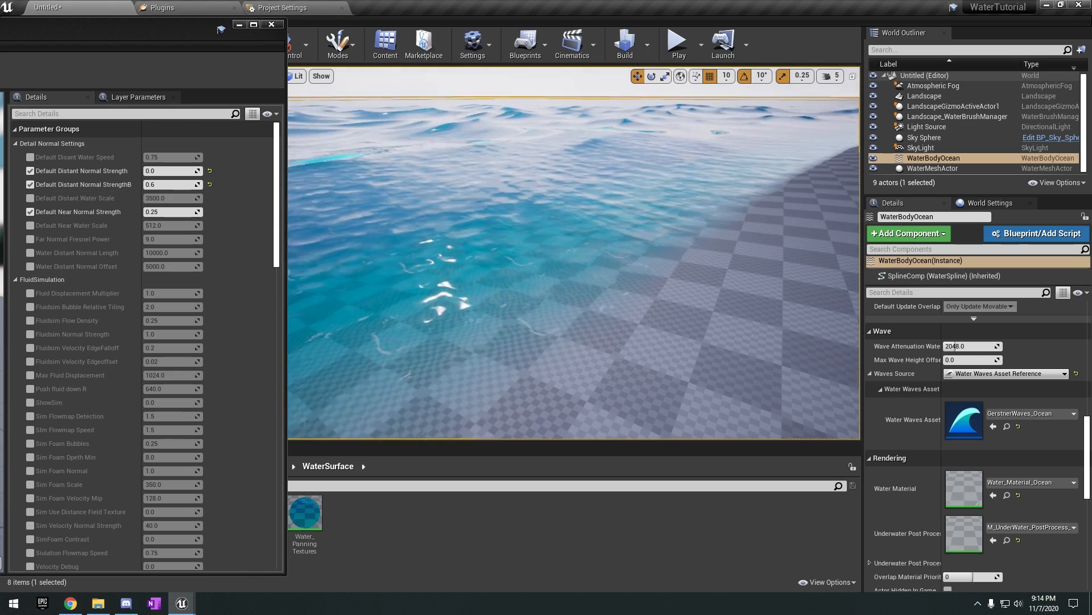
pyautogui.moveTo(171, 212); pyautogui.dragTo(194, 212)
pyautogui.moveTo(432, 239); pyautogui.dragTo(412, 235, button='right')
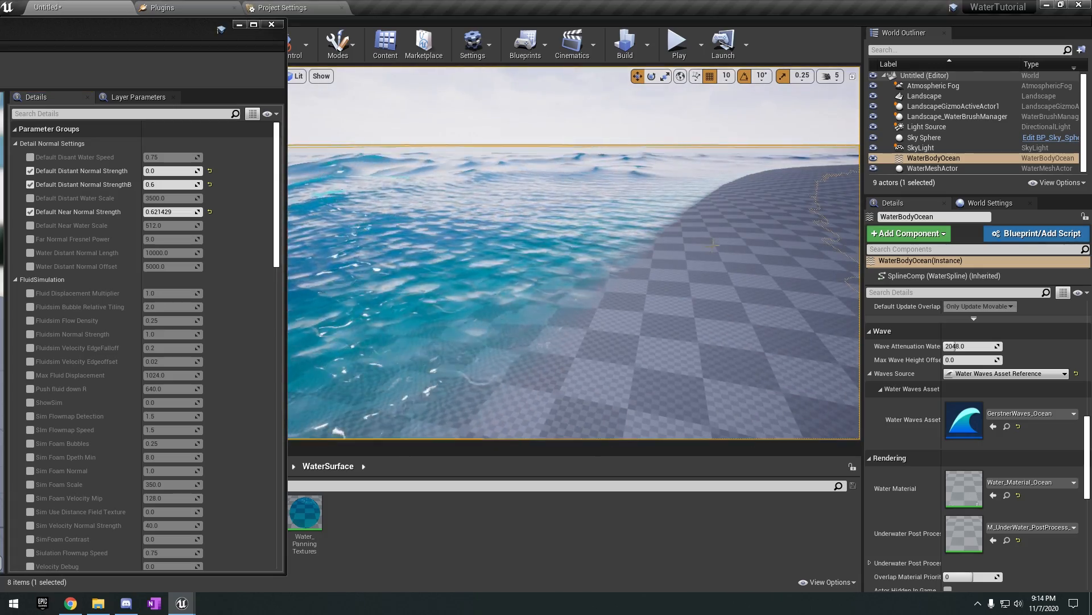
pyautogui.moveTo(713, 244); pyautogui.dragTo(692, 221, button='right')
pyautogui.press('w')
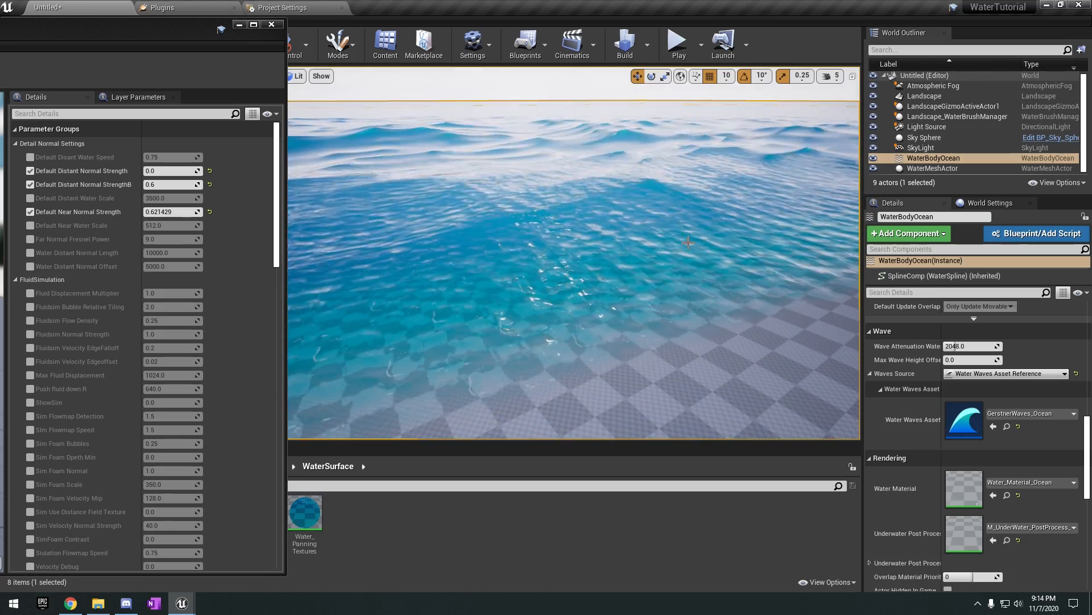
# Set Default Near Normal Strength to 0.6 and enable the Default Near Water Scale override.
pyautogui.click(182, 214)
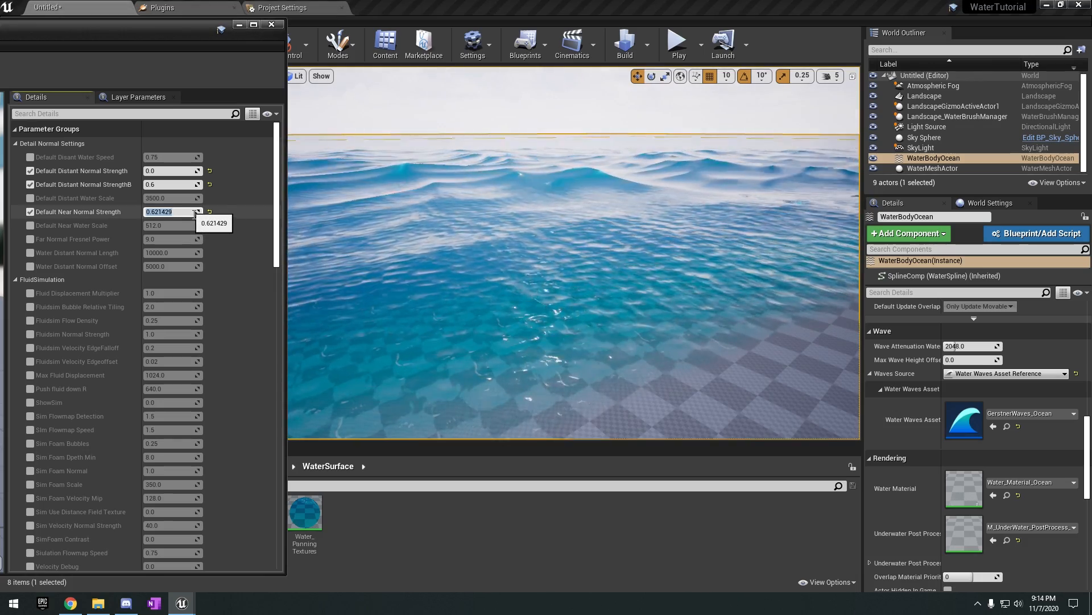
pyautogui.moveTo(581, 116)
pyautogui.mouseDown(button='right')
pyautogui.moveTo(769, 67)
pyautogui.moveTo(699, 67)
pyautogui.moveTo(579, 112)
pyautogui.mouseUp(button='right')
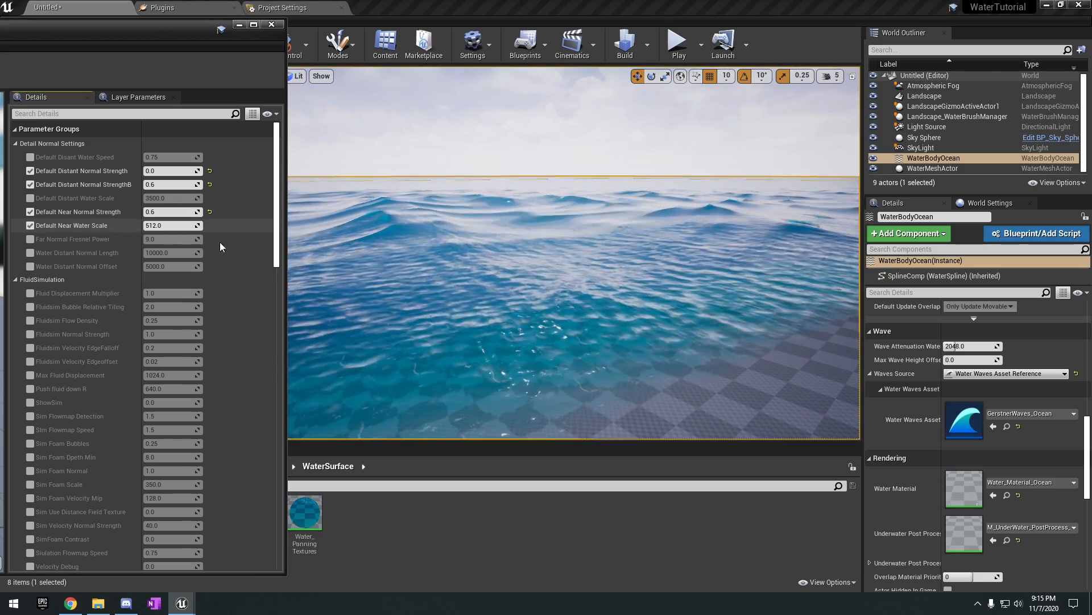
pyautogui.moveTo(490, 261); pyautogui.dragTo(509, 279, button='right')
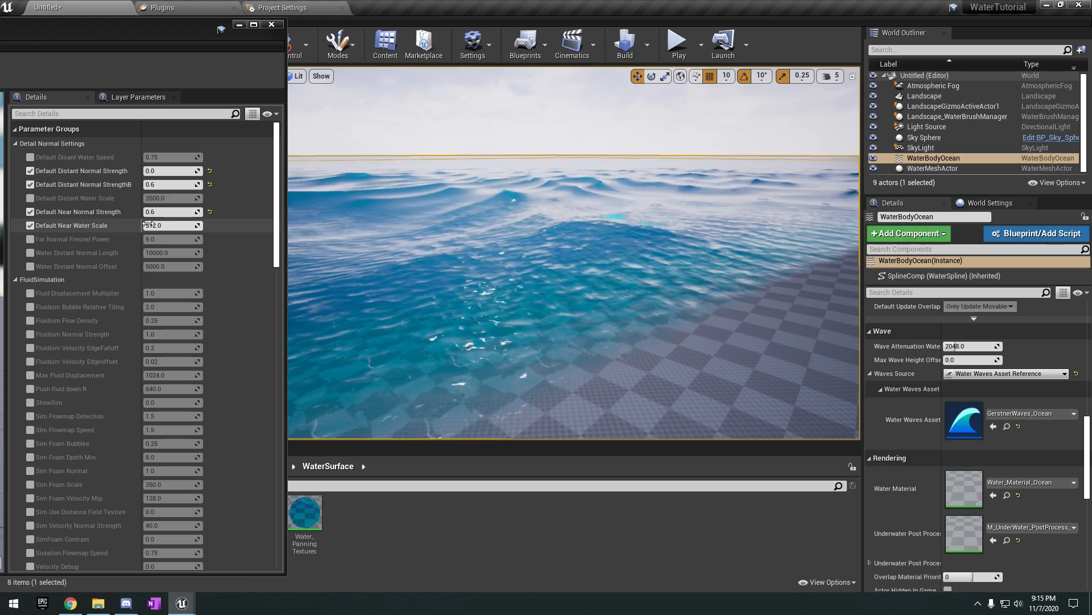
pyautogui.moveTo(667, 234); pyautogui.dragTo(648, 233, button='right')
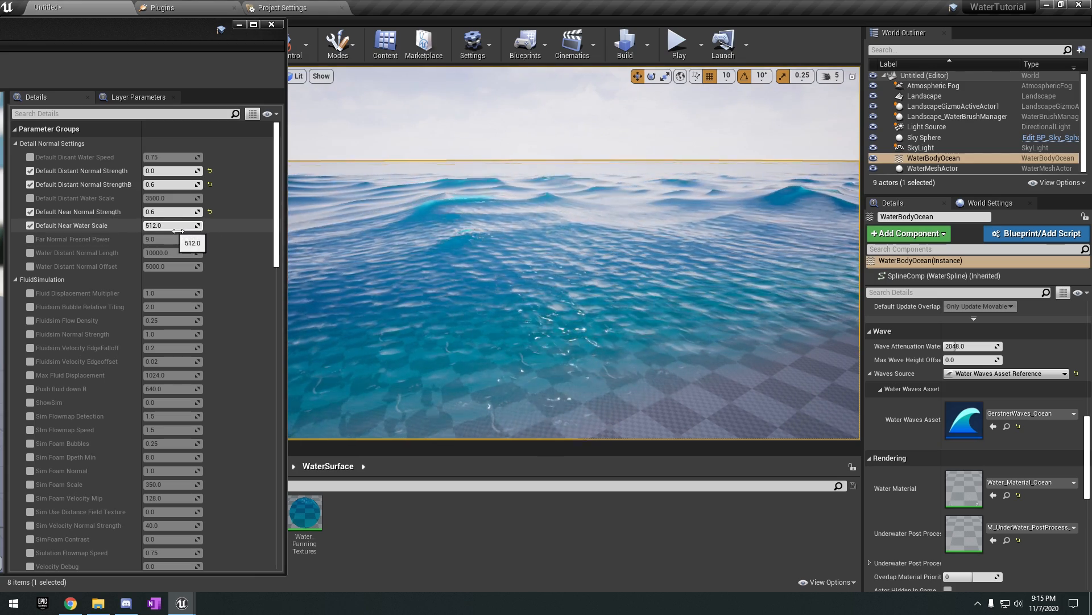
# Try Default Near Water Scale values of about 871 and 1690, and restore the default of 512.0.
pyautogui.moveTo(178, 230); pyautogui.dragTo(196, 230)
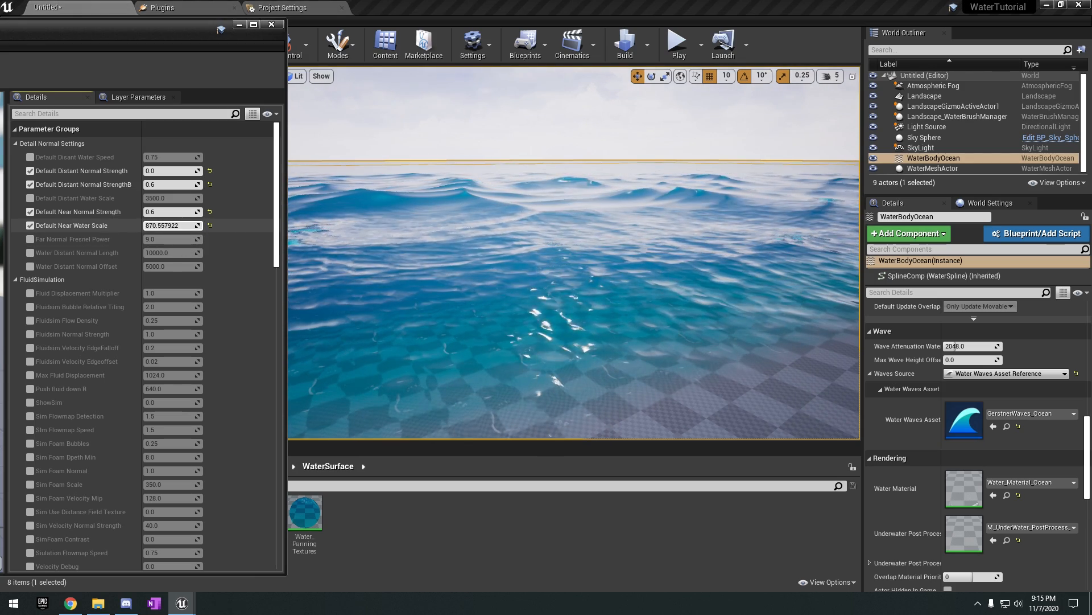
pyautogui.moveTo(569, 256)
pyautogui.mouseDown(button='right')
pyautogui.moveTo(711, 256)
pyautogui.moveTo(484, 290)
pyautogui.moveTo(410, 270)
pyautogui.moveTo(569, 245)
pyautogui.mouseUp(button='right')
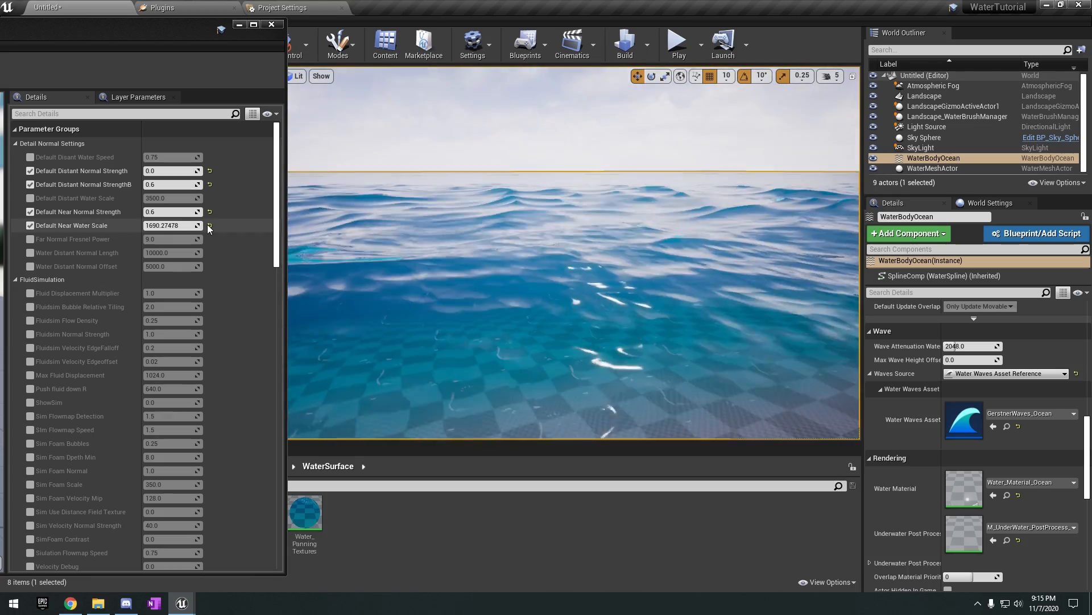
pyautogui.click(209, 226)
pyautogui.moveTo(511, 327); pyautogui.dragTo(614, 347, button='right')
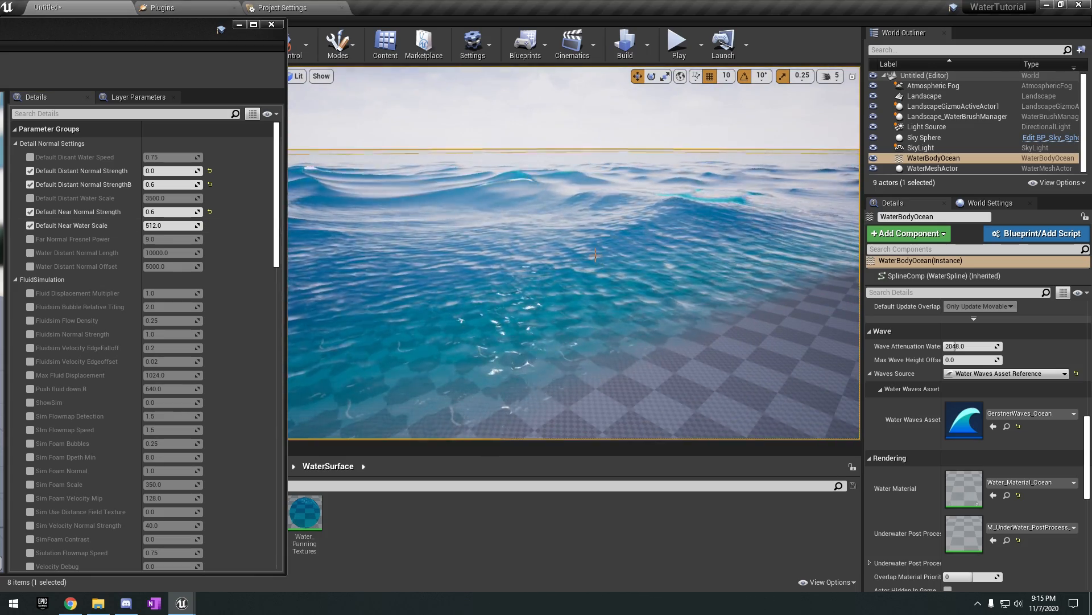
pyautogui.moveTo(511, 327); pyautogui.dragTo(560, 333, button='right')
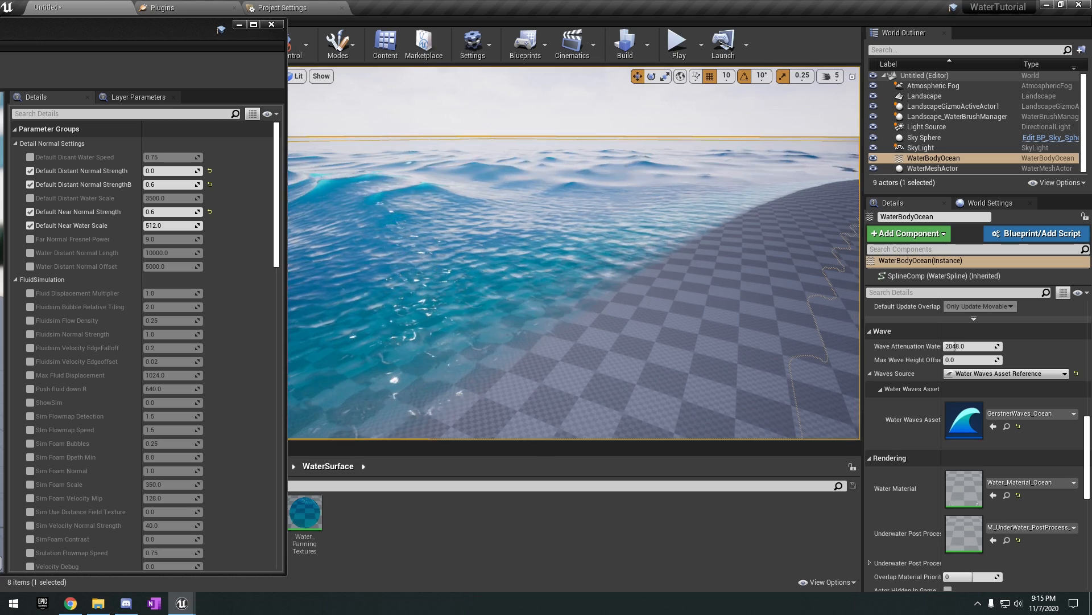
# Set Default Near Water Scale to 1000.
pyautogui.click(174, 226)
pyautogui.write('100')
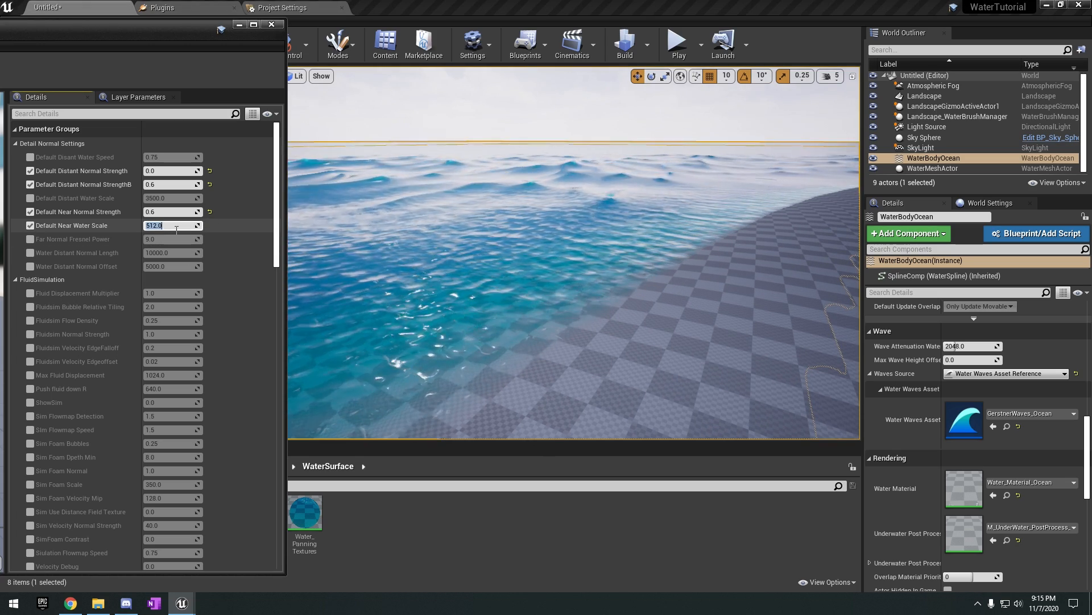
pyautogui.write('00')
pyautogui.press('Return')
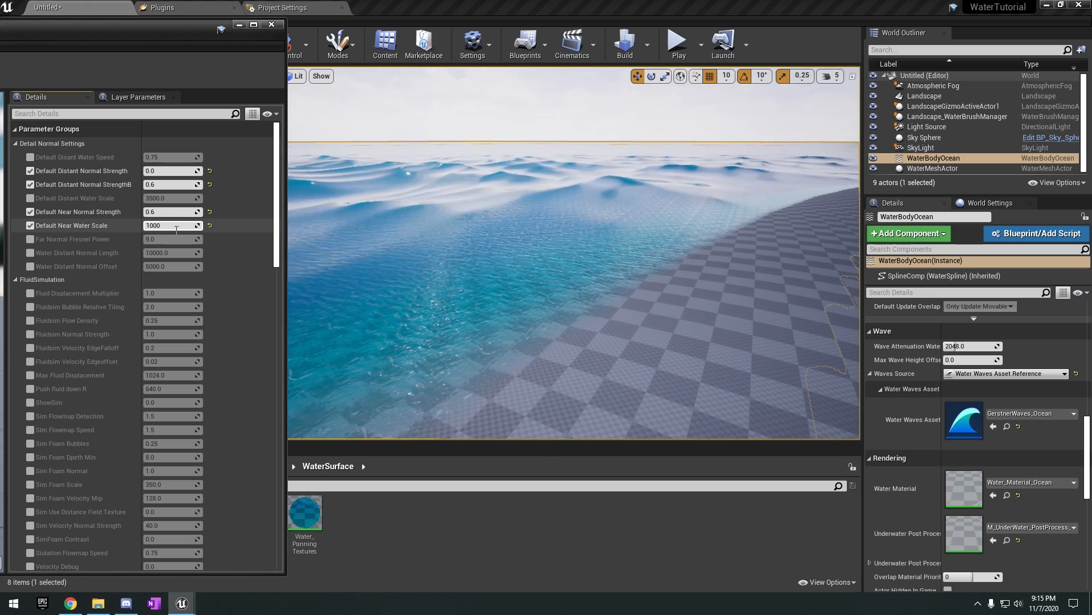
# Try a Water Distant Normal Length of about 45025, then restore its default of 10000.0 and disable the override.
pyautogui.moveTo(171, 253); pyautogui.dragTo(262, 253)
pyautogui.moveTo(561, 251); pyautogui.dragTo(631, 236, button='right')
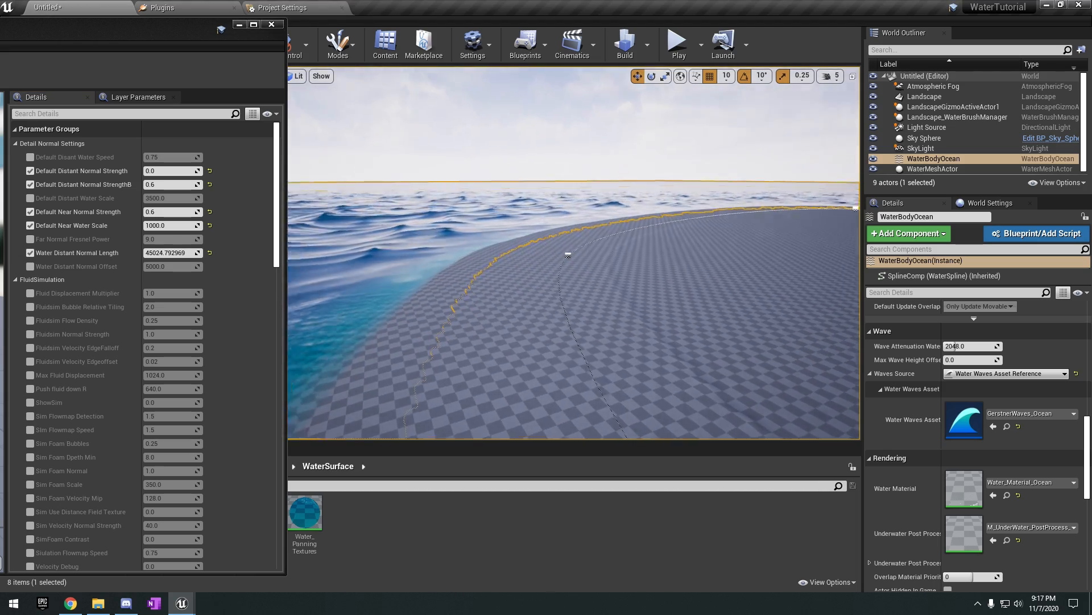
pyautogui.moveTo(568, 250)
pyautogui.mouseDown(button='right')
pyautogui.moveTo(478, 270)
pyautogui.moveTo(512, 261)
pyautogui.moveTo(438, 262)
pyautogui.moveTo(558, 269)
pyautogui.mouseUp(button='right')
pyautogui.click(211, 253)
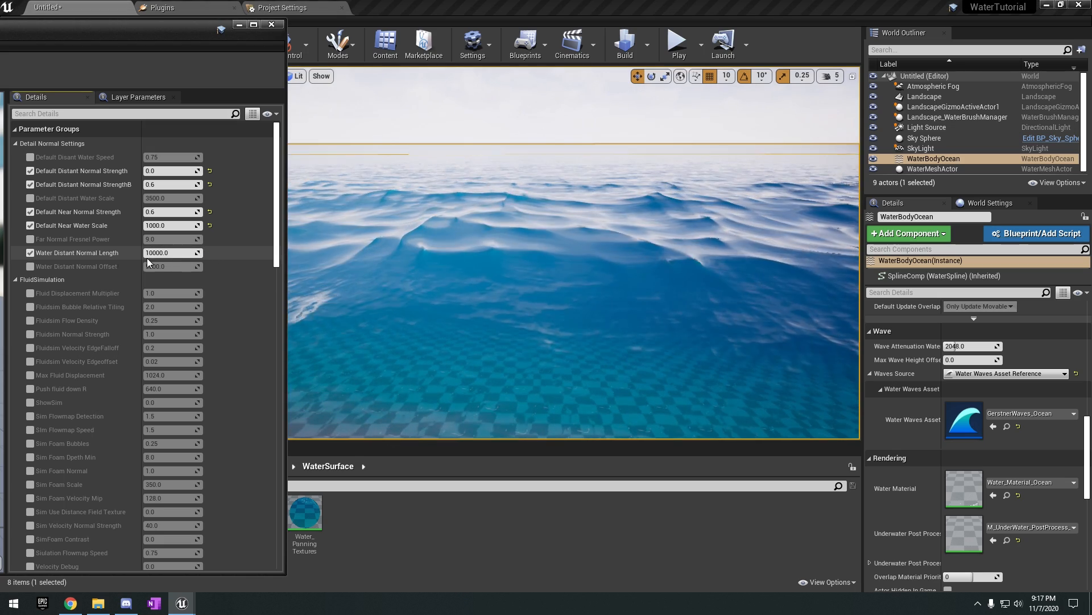
pyautogui.click(30, 252)
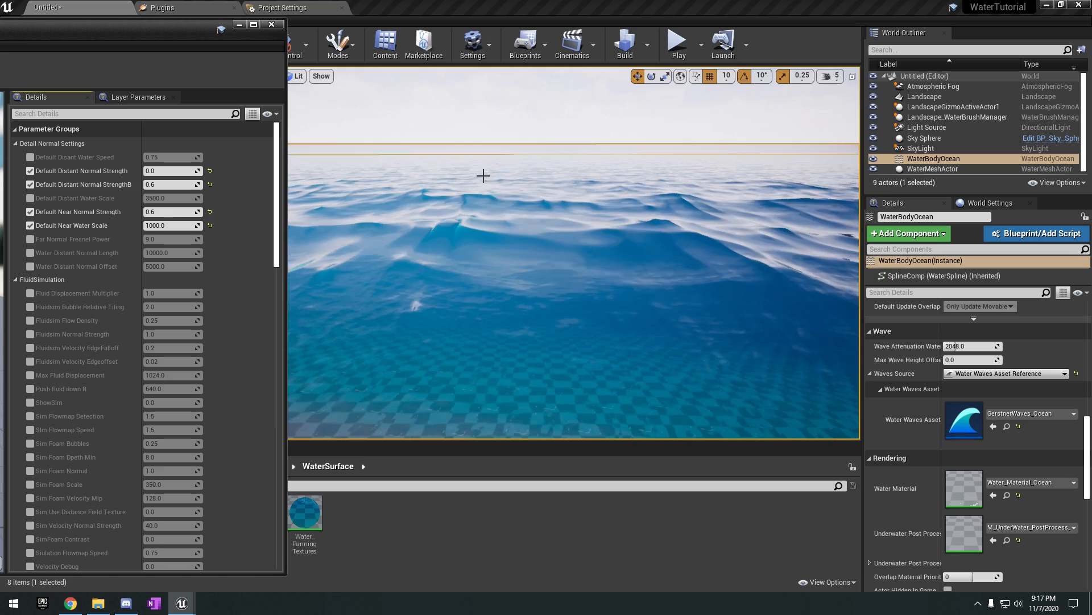
pyautogui.moveTo(565, 177); pyautogui.dragTo(560, 176, button='right')
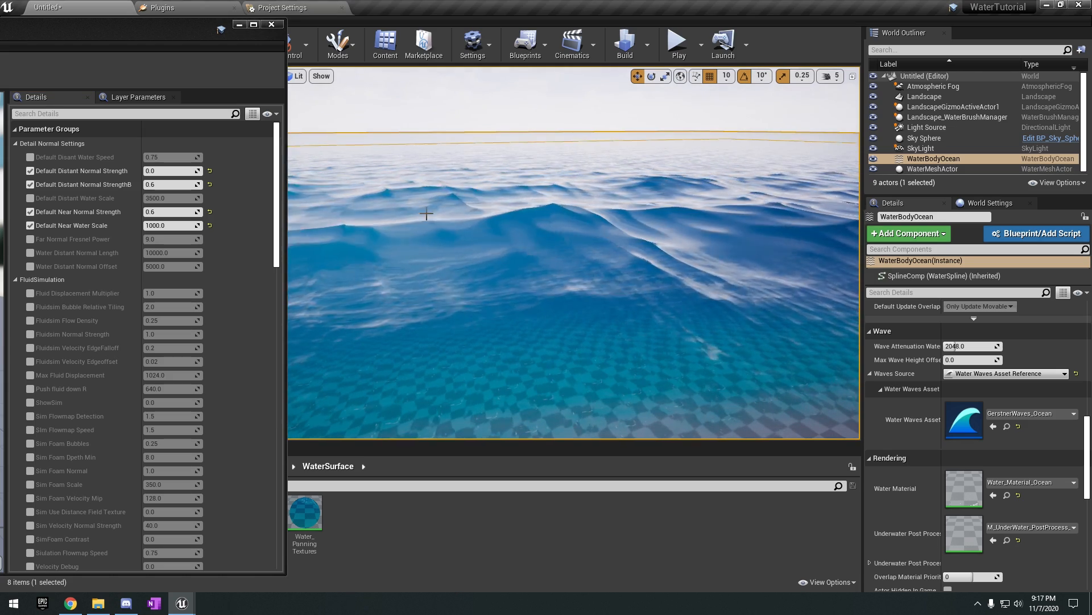
# Enable the Water Distant Normal Offset override, raise it to about 21909, and view the distant waves.
pyautogui.click(30, 266)
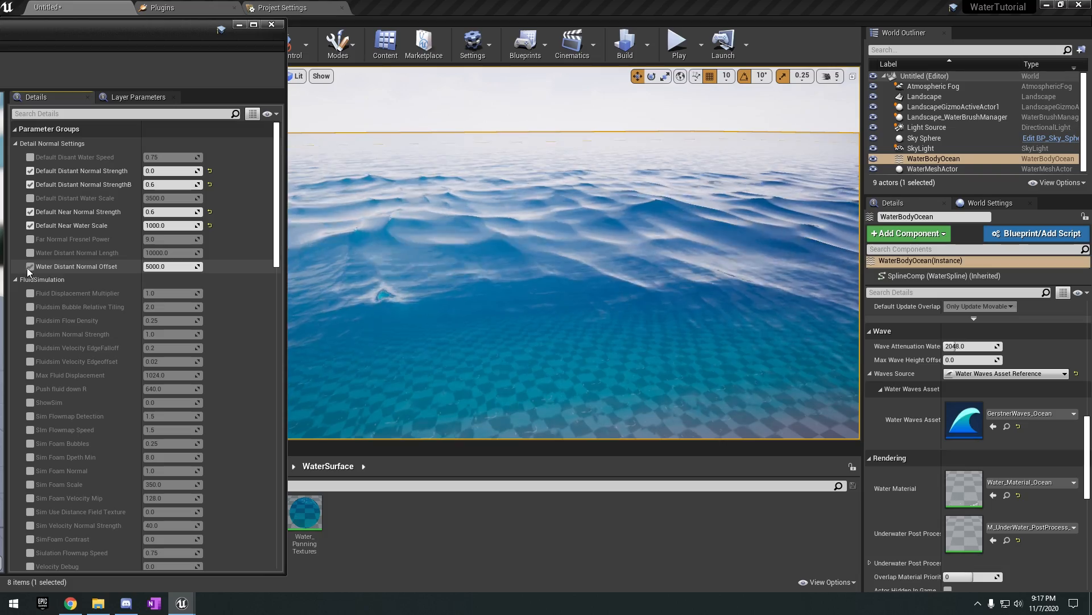
pyautogui.click(151, 270)
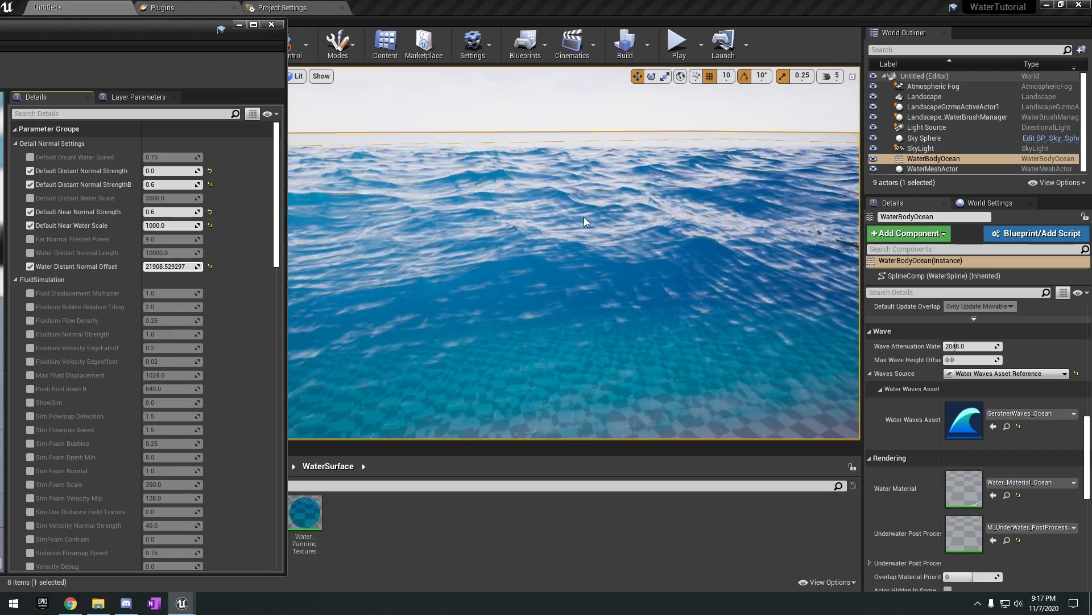
pyautogui.moveTo(584, 218); pyautogui.dragTo(478, 204, button='right')
pyautogui.moveTo(611, 221); pyautogui.dragTo(774, 249, button='right')
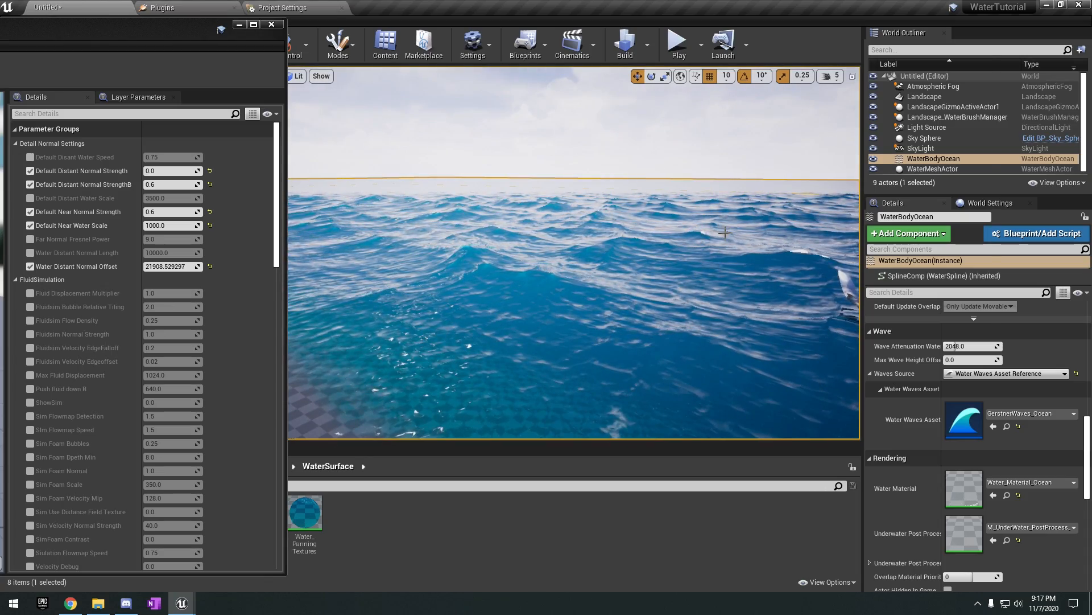
# Inspect the ocean and shoreline in an enlarged viewport, then reset Water Distant Normal Offset to its default of 5000.0.
pyautogui.press('F11')
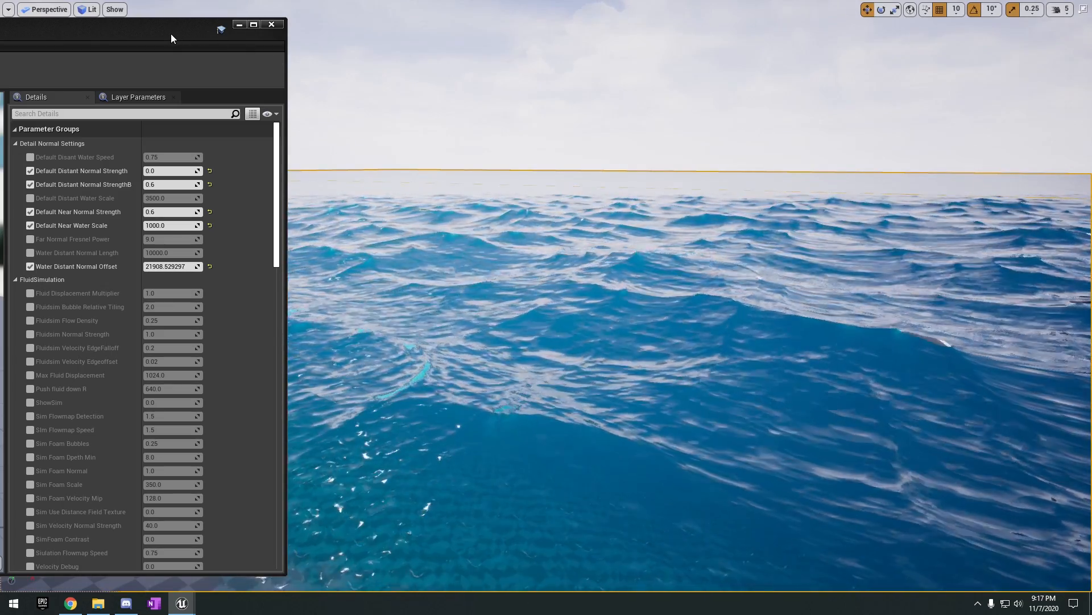
pyautogui.moveTo(467, 242); pyautogui.dragTo(415, 267, button='right')
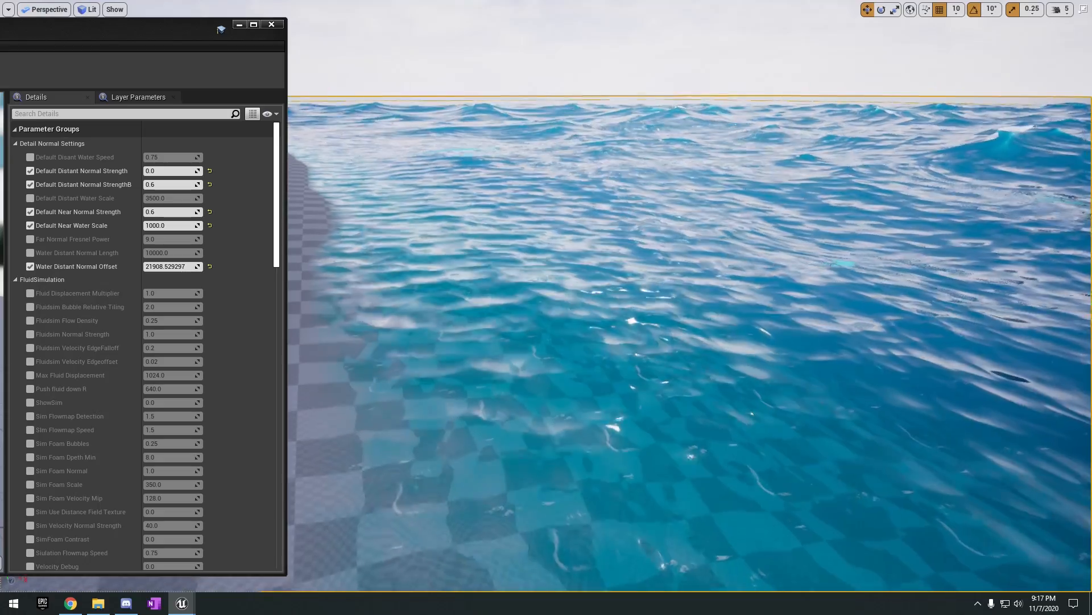
pyautogui.moveTo(670, 149)
pyautogui.mouseDown(button='right')
pyautogui.moveTo(720, 159)
pyautogui.moveTo(704, 140)
pyautogui.moveTo(677, 139)
pyautogui.moveTo(708, 128)
pyautogui.moveTo(695, 137)
pyautogui.moveTo(654, 110)
pyautogui.moveTo(663, 136)
pyautogui.mouseUp(button='right')
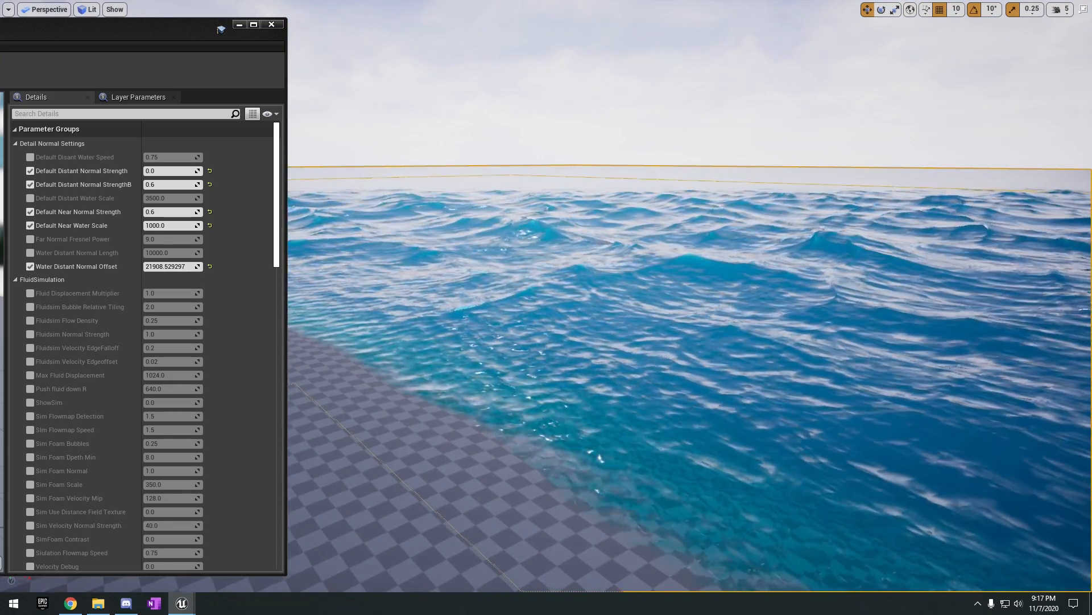
pyautogui.press('F11')
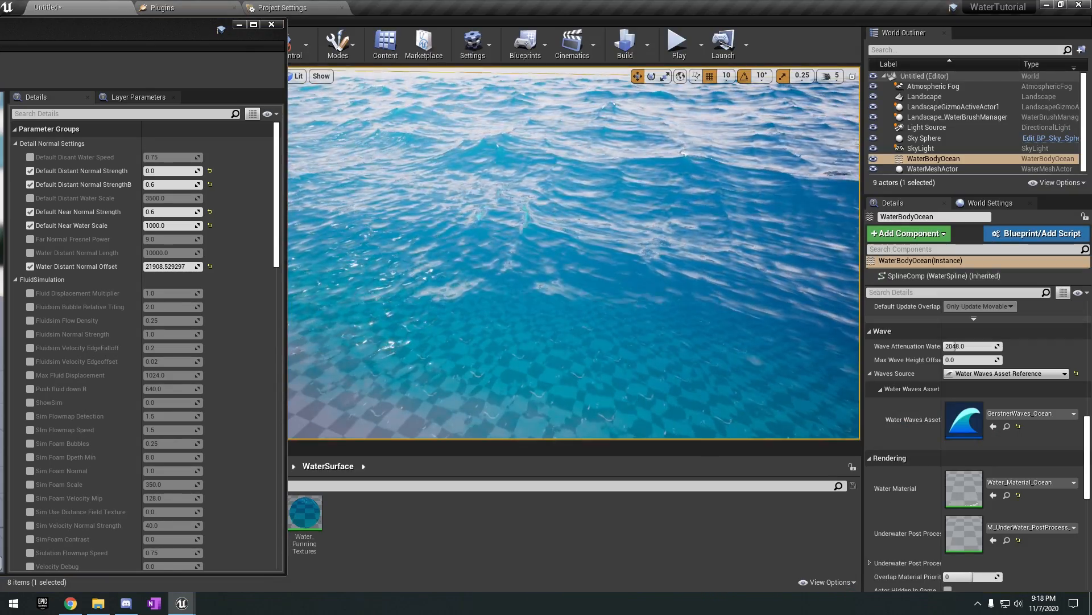
pyautogui.click(209, 266)
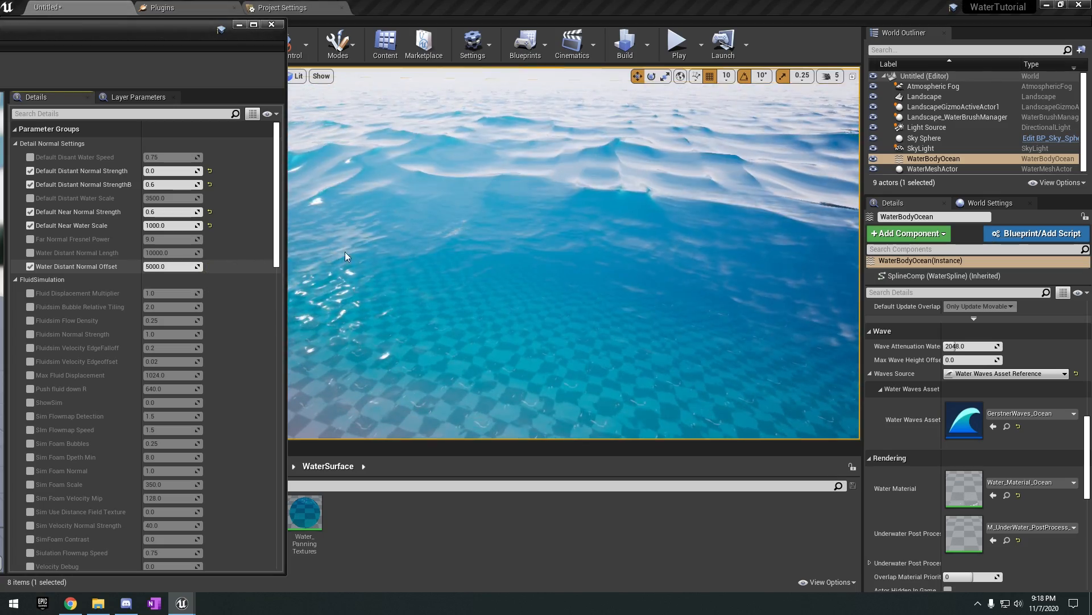
pyautogui.moveTo(345, 252); pyautogui.dragTo(345, 230, button='right')
# Look through the FluidSimulation, General Foam and Global Scalar Parameter Values groups of the ocean material.
pyautogui.scroll(-6, 228, 255)
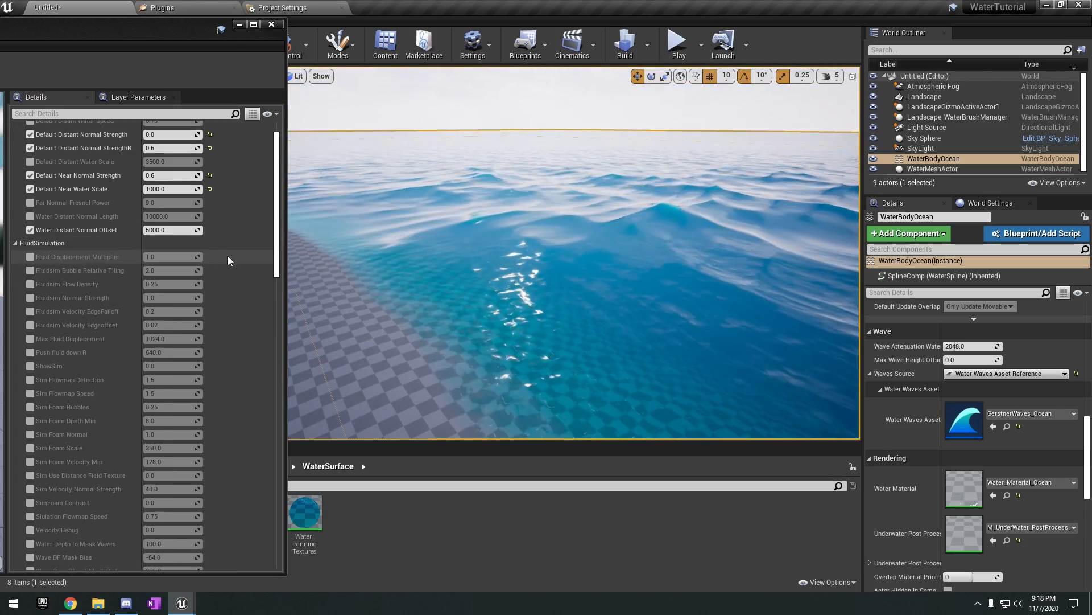
pyautogui.scroll(3, 156, 284)
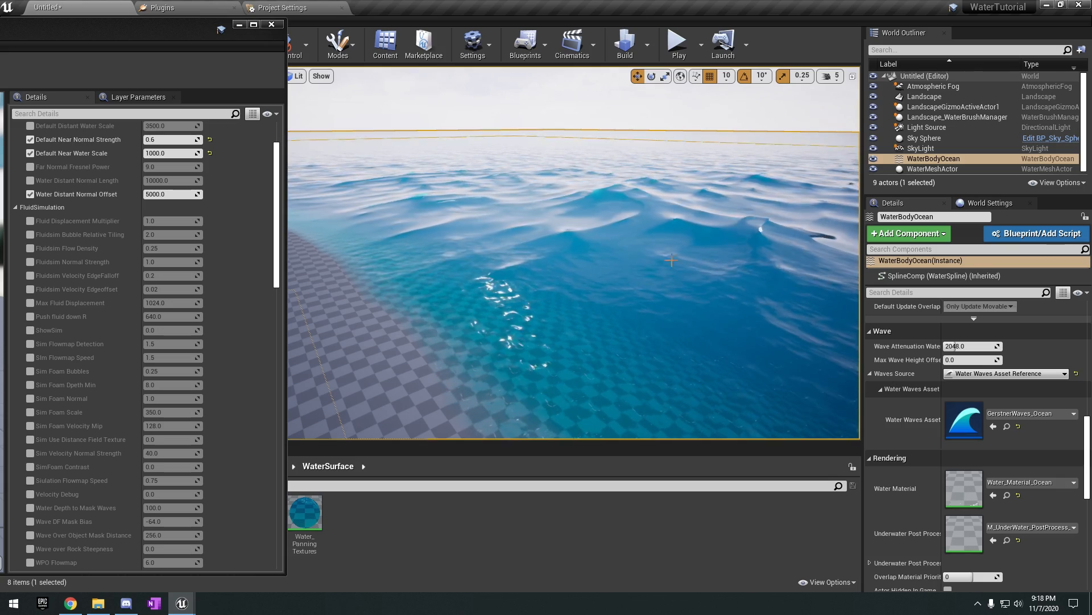
pyautogui.moveTo(671, 253); pyautogui.dragTo(808, 290, button='right')
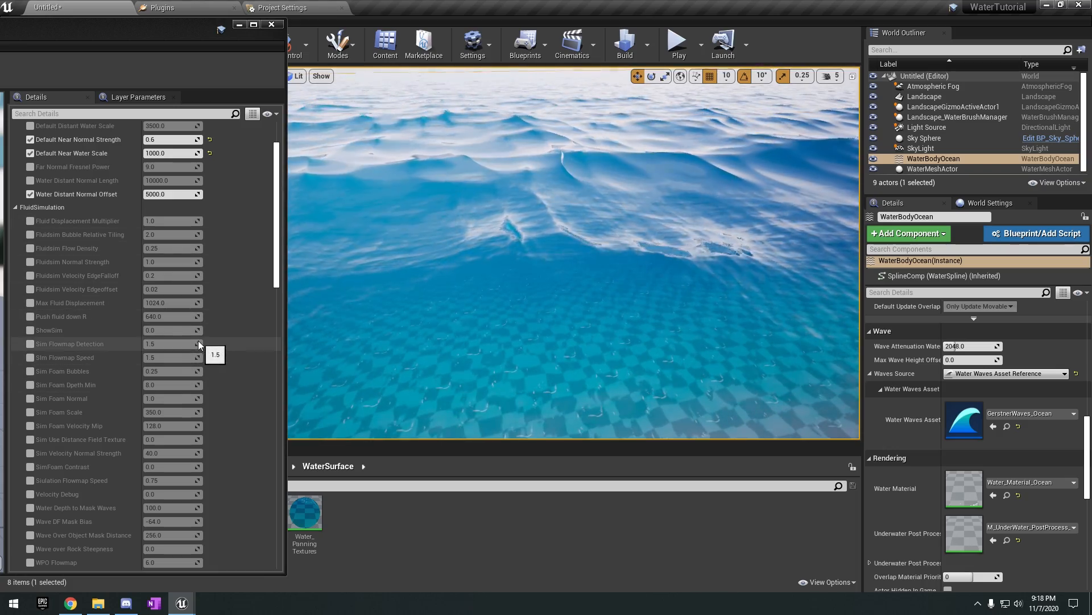
pyautogui.scroll(-2, 171, 234)
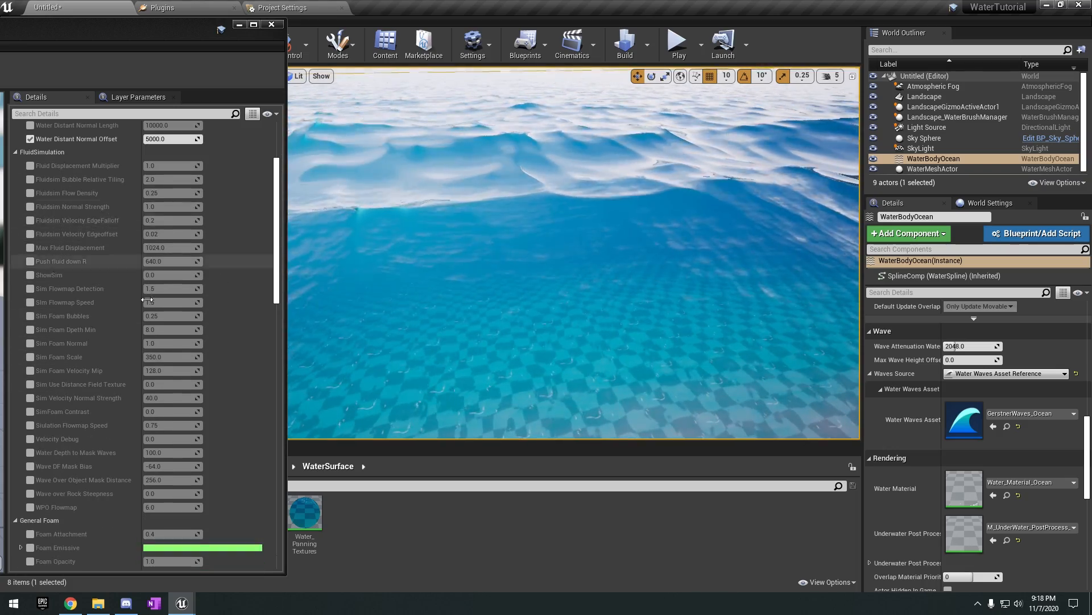
pyautogui.scroll(-10, 164, 268)
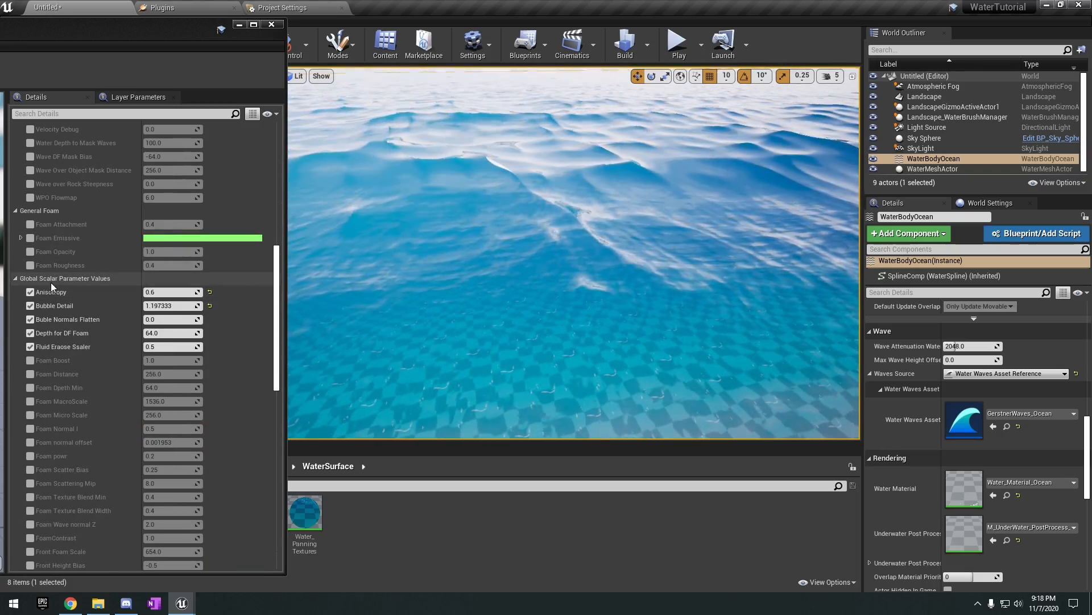
pyautogui.moveTo(455, 262); pyautogui.dragTo(469, 197, button='right')
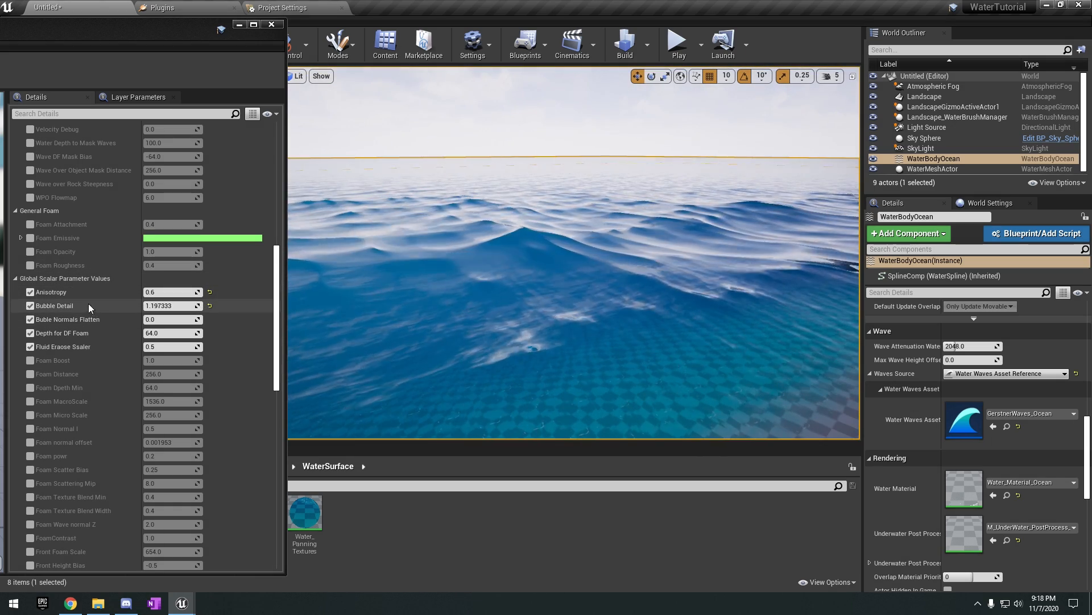
# Try Anisotropy values of about -0.19 and 0.086 in Global Scalar Parameter Values while viewing the water colour.
pyautogui.moveTo(385, 288); pyautogui.dragTo(446, 297, button='right')
pyautogui.moveTo(175, 295); pyautogui.dragTo(131, 295)
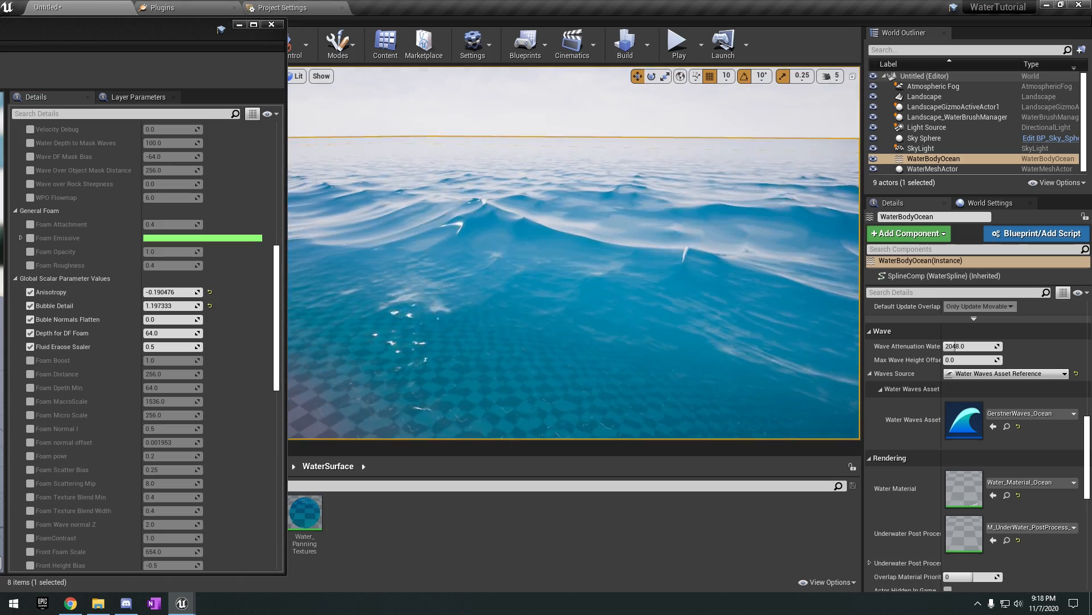
pyautogui.moveTo(387, 289); pyautogui.dragTo(546, 294, button='right')
pyautogui.moveTo(171, 293); pyautogui.dragTo(182, 292)
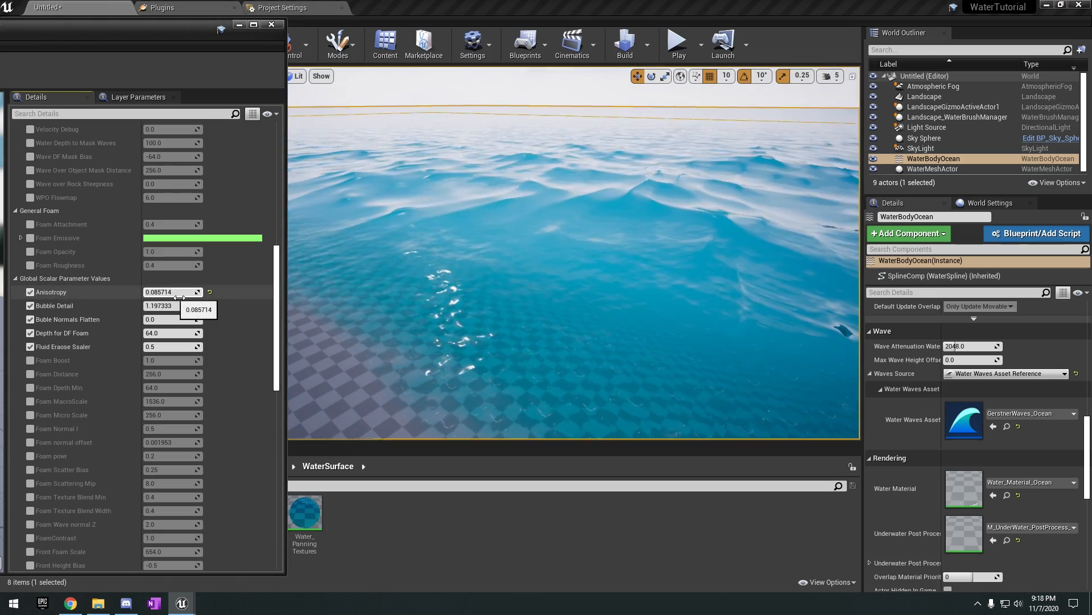
# Try an Anisotropy of about 1.92 while viewing the waves, then reset it to its default.
pyautogui.moveTo(173, 292); pyautogui.dragTo(228, 293)
pyautogui.moveTo(496, 308)
pyautogui.mouseDown(button='right')
pyautogui.moveTo(456, 308)
pyautogui.moveTo(558, 310)
pyautogui.moveTo(496, 308)
pyautogui.mouseUp(button='right')
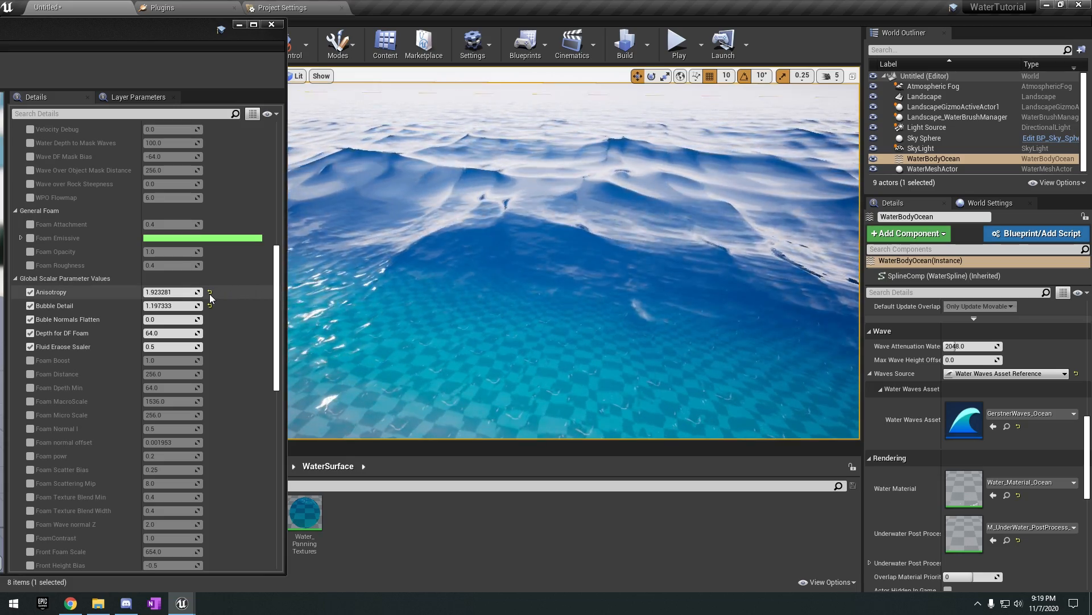
pyautogui.click(210, 293)
pyautogui.moveTo(341, 305); pyautogui.dragTo(342, 302, button='right')
# Try an Anisotropy of 0.9 for the ocean material, then set it to 0.7.
pyautogui.click(177, 295)
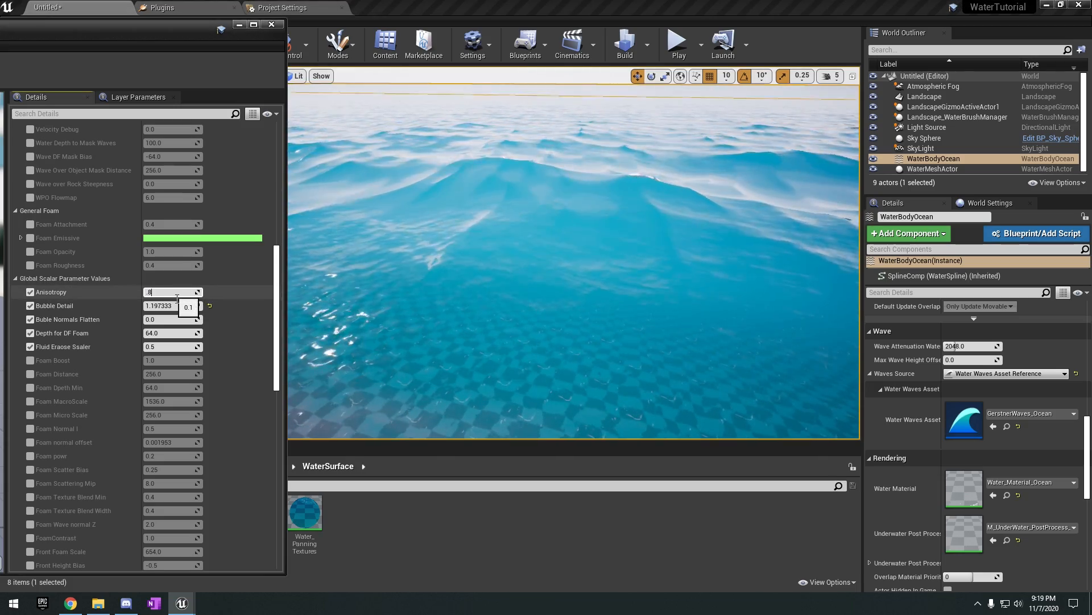
pyautogui.press('Return')
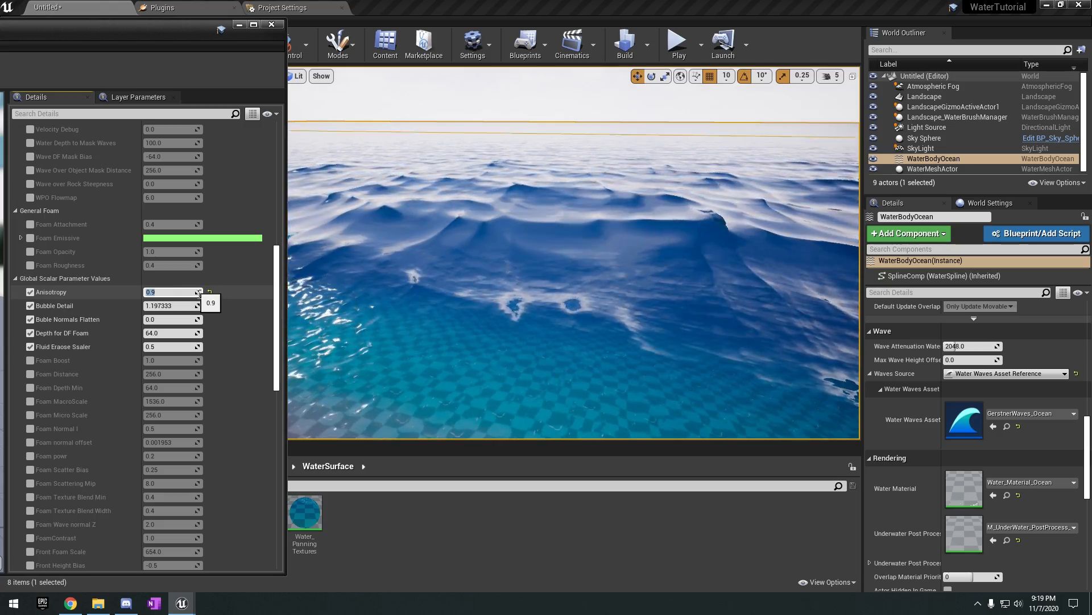
pyautogui.write('0.7')
pyautogui.press('Return')
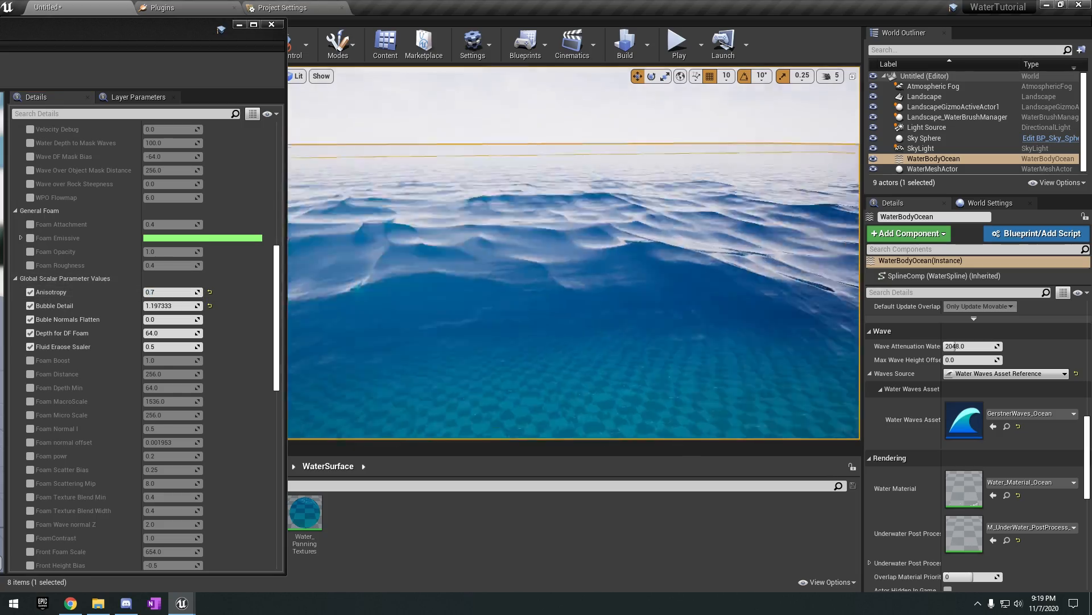
# Try Bubble Detail values of about 2.32 and 1.57 while viewing the foam on the waves and near the shoreline.
pyautogui.scroll(-8, 230, 298)
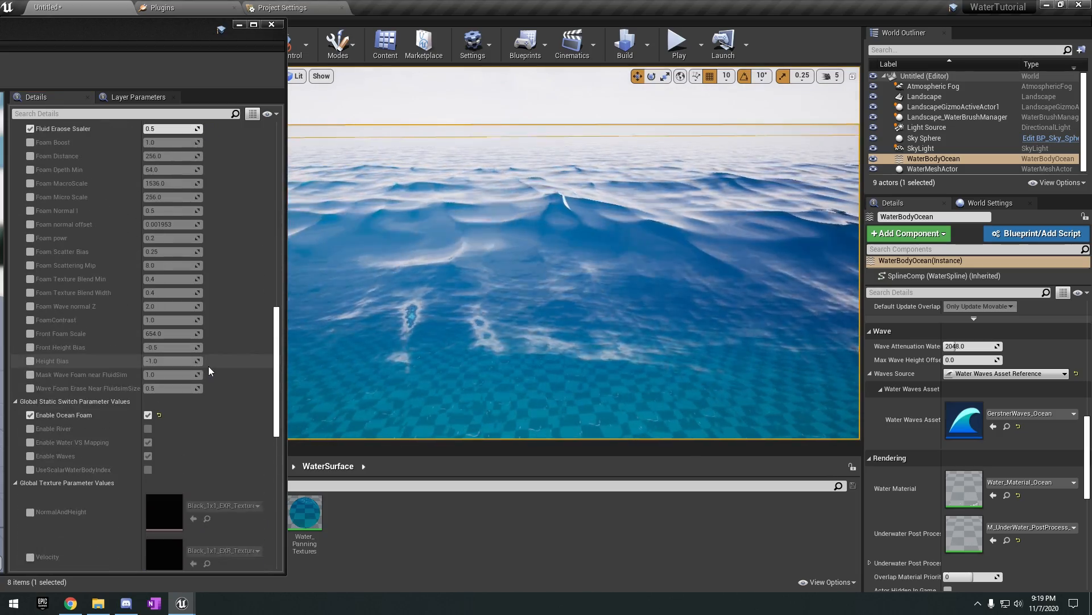
pyautogui.scroll(5, 209, 366)
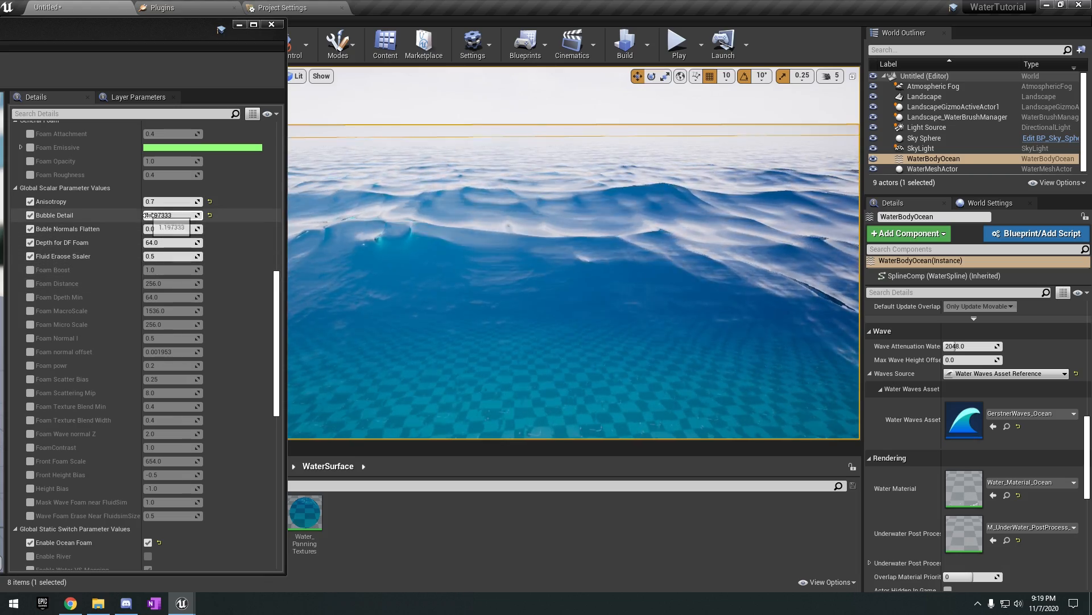
pyautogui.moveTo(692, 213)
pyautogui.mouseDown(button='right')
pyautogui.moveTo(692, 324)
pyautogui.moveTo(692, 213)
pyautogui.mouseUp(button='right')
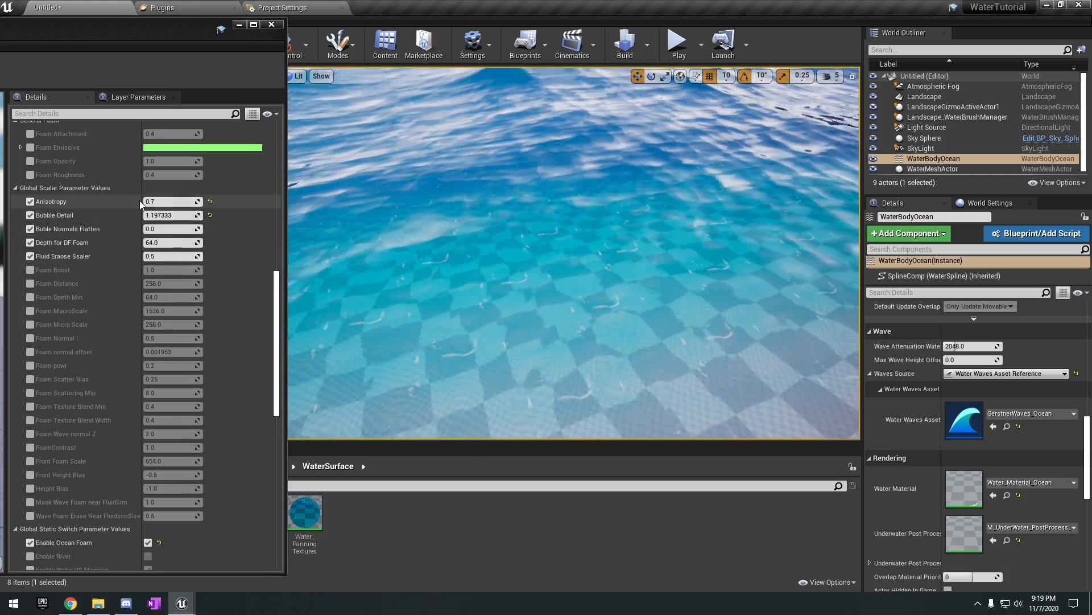
pyautogui.moveTo(171, 215); pyautogui.dragTo(183, 215)
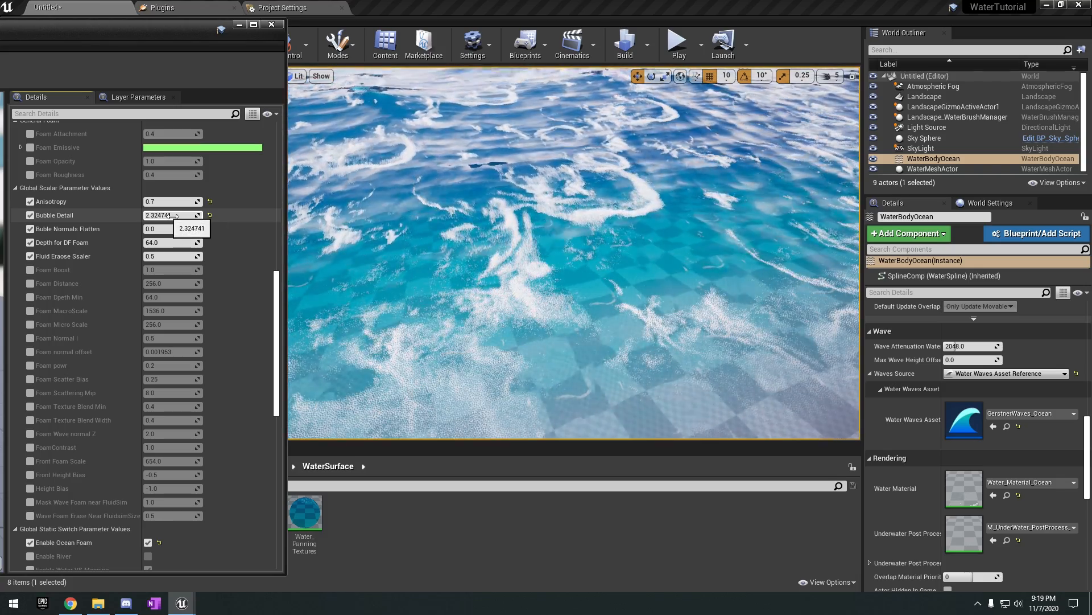
pyautogui.moveTo(408, 234); pyautogui.dragTo(421, 197, button='right')
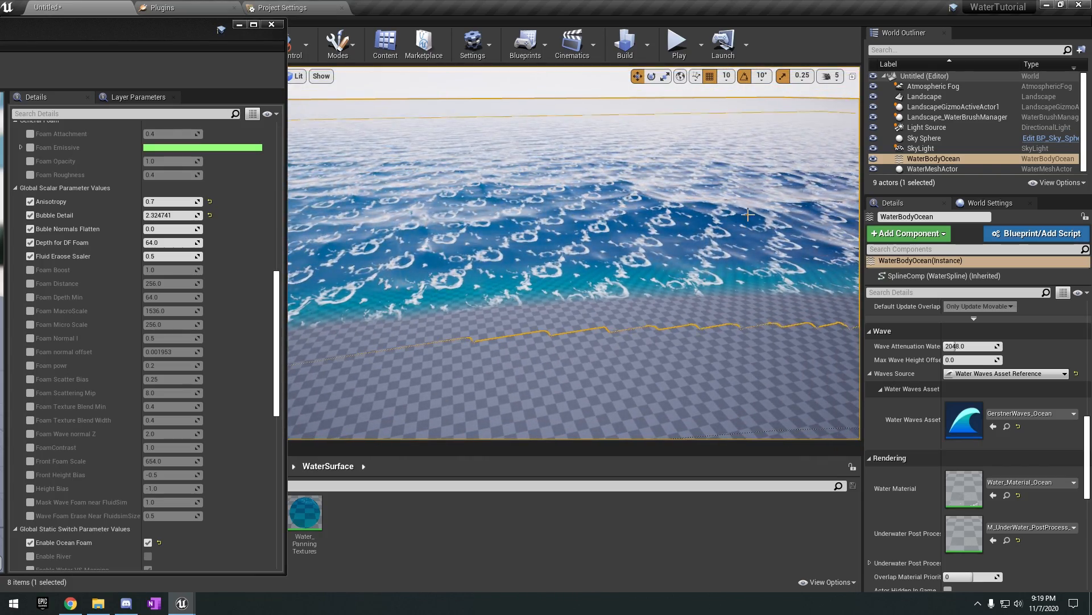
pyautogui.press('w')
pyautogui.moveTo(428, 211); pyautogui.dragTo(477, 239, button='right')
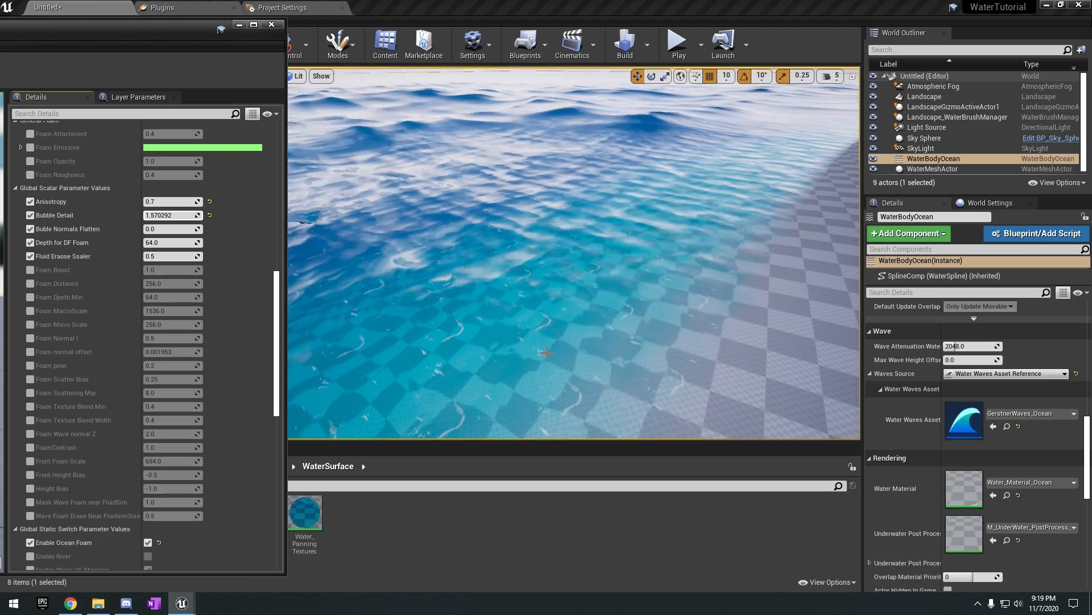
# Raise Bubble Detail to about 3.45, lower it to about 2.18, and disable its override.
pyautogui.moveTo(175, 215); pyautogui.dragTo(216, 215)
pyautogui.moveTo(539, 230); pyautogui.dragTo(831, 205, button='right')
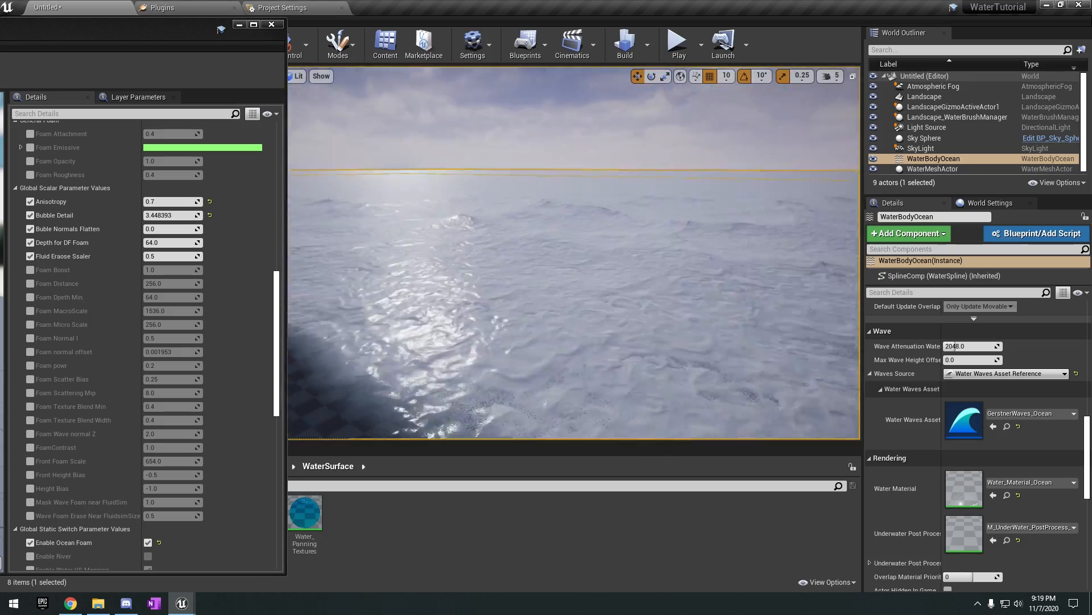
pyautogui.moveTo(175, 216); pyautogui.dragTo(156, 216)
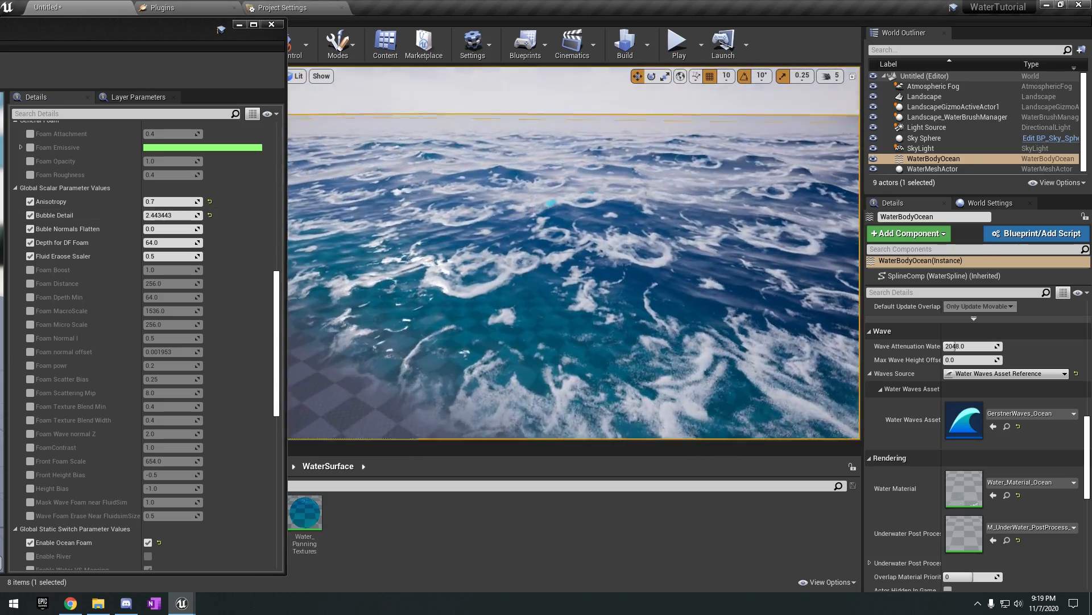
pyautogui.moveTo(574, 253); pyautogui.dragTo(573, 233, button='right')
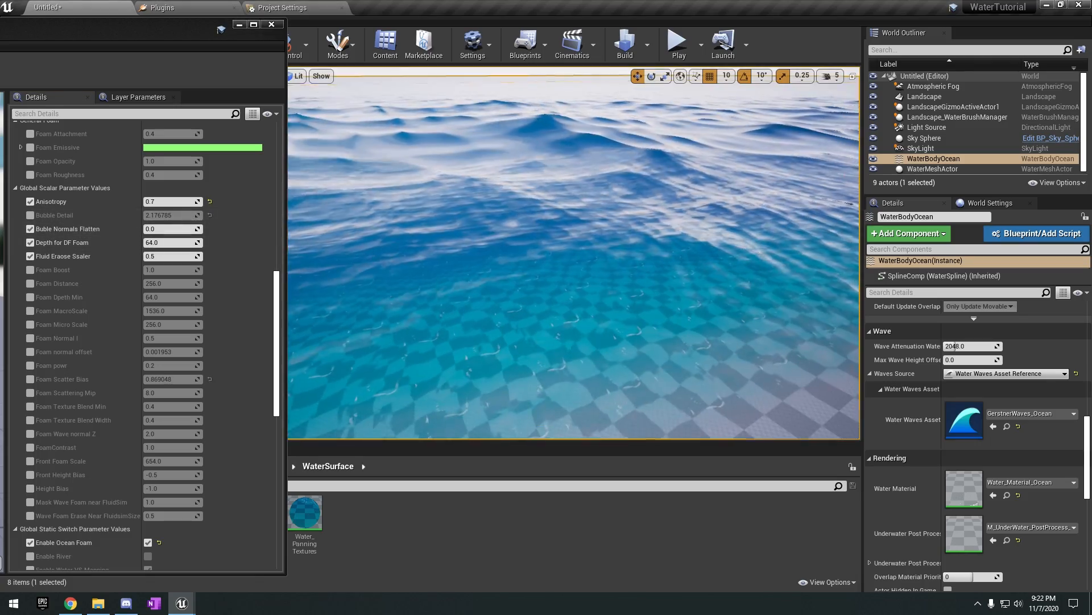
# Try a cyan Absorption colour in Global Vector Parameter Values, then cancel the colour change.
pyautogui.scroll(-10, 139, 313)
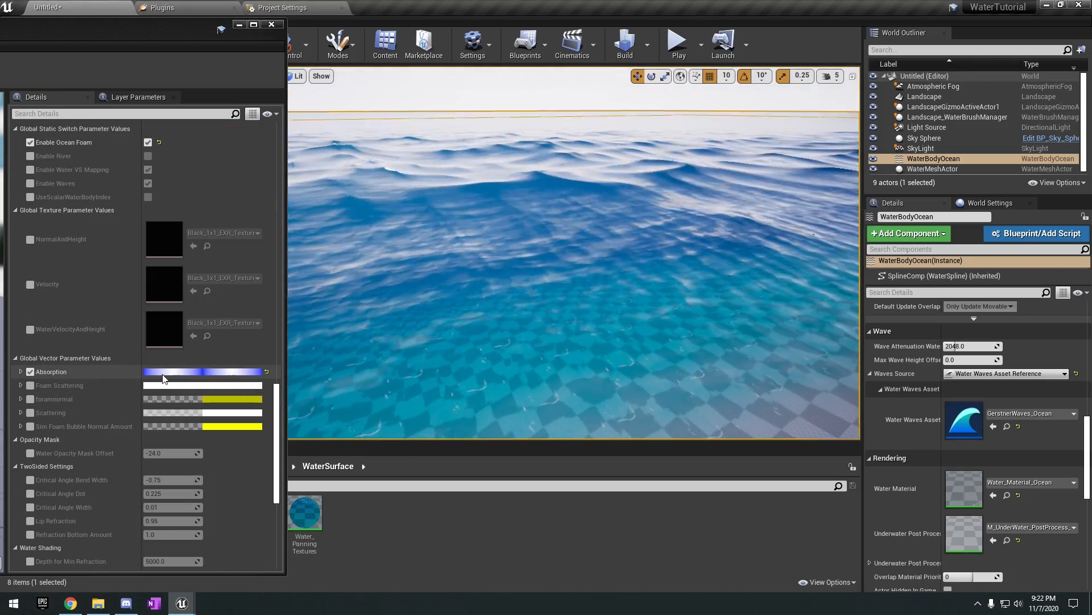
pyautogui.click(188, 371)
pyautogui.moveTo(307, 295); pyautogui.dragTo(902, 233)
pyautogui.moveTo(803, 295); pyautogui.dragTo(779, 306)
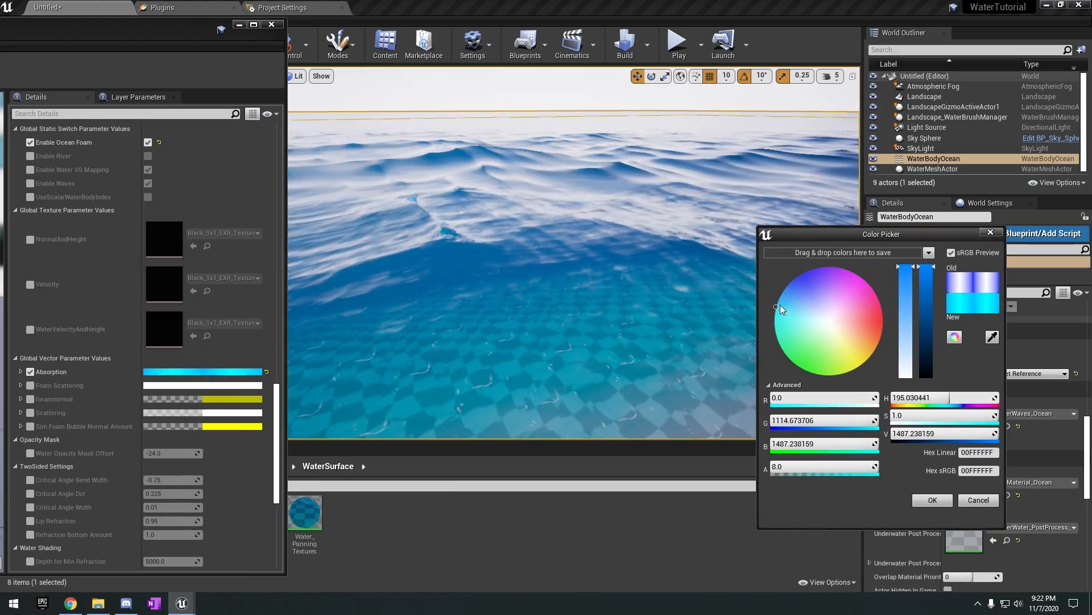
pyautogui.press('Escape')
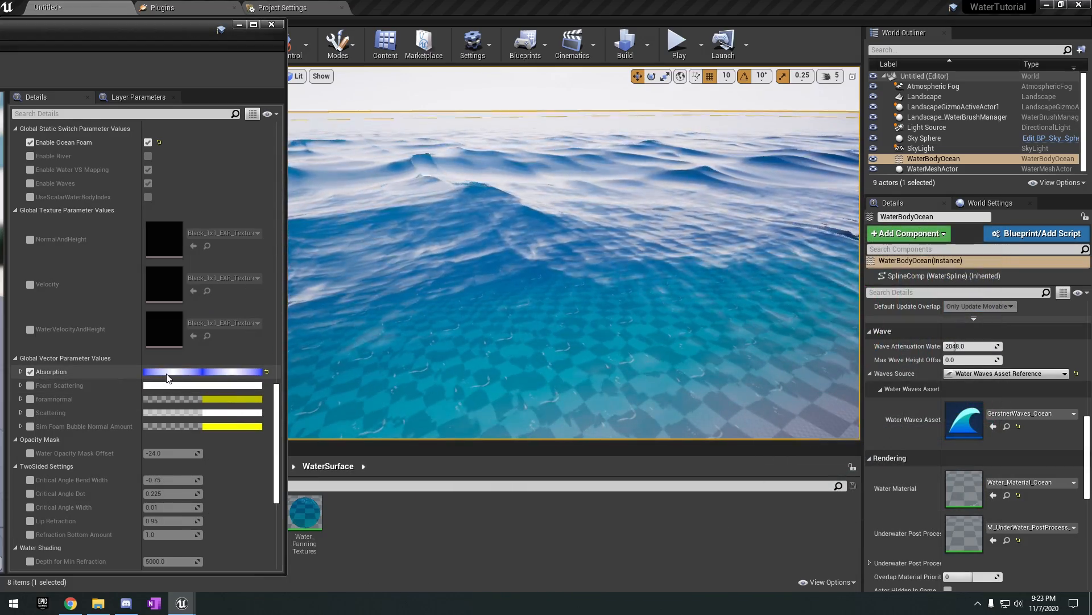
# Expand the Absorption channels and try G values of about 100.9 and 314.7 while viewing the water colour.
pyautogui.scroll(-3, 143, 434)
pyautogui.click(21, 318)
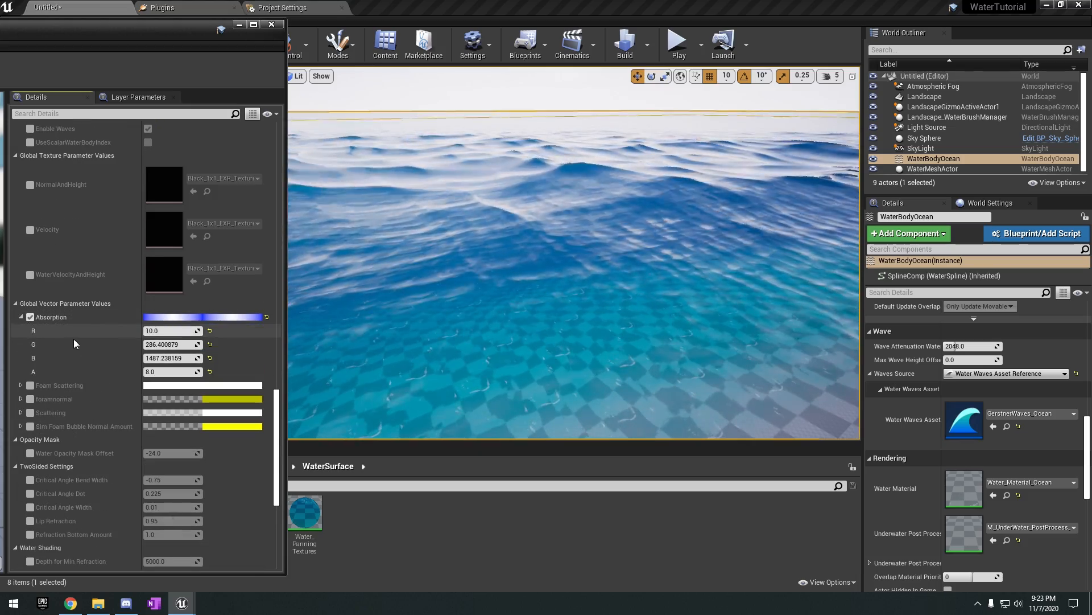
pyautogui.moveTo(171, 344)
pyautogui.mouseDown()
pyautogui.moveTo(144, 343)
pyautogui.moveTo(162, 344)
pyautogui.mouseUp()
pyautogui.moveTo(399, 341); pyautogui.dragTo(381, 349, button='right')
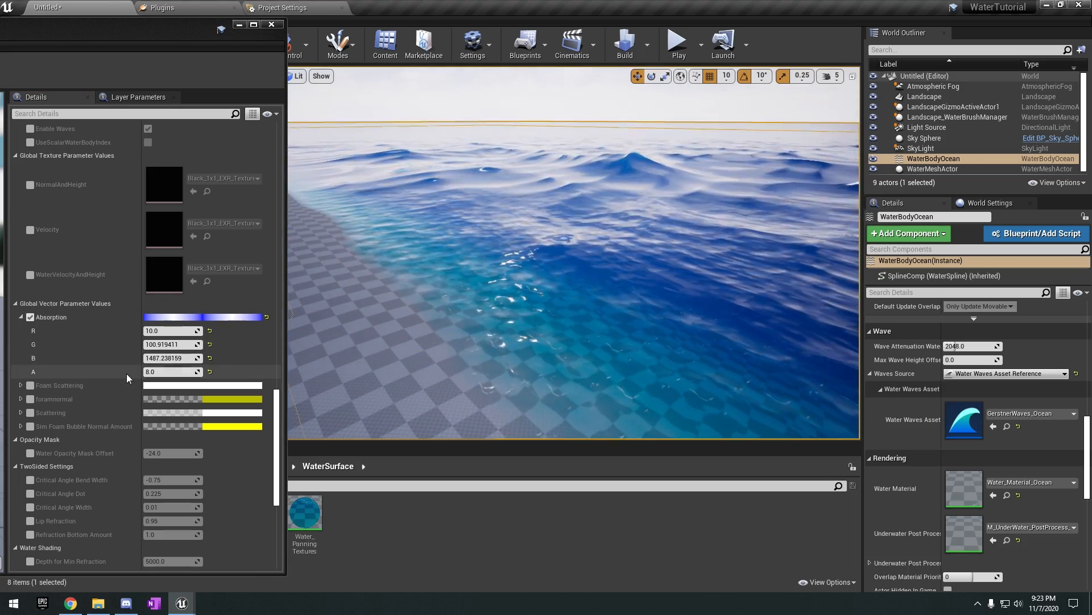
pyautogui.moveTo(173, 345); pyautogui.dragTo(196, 344)
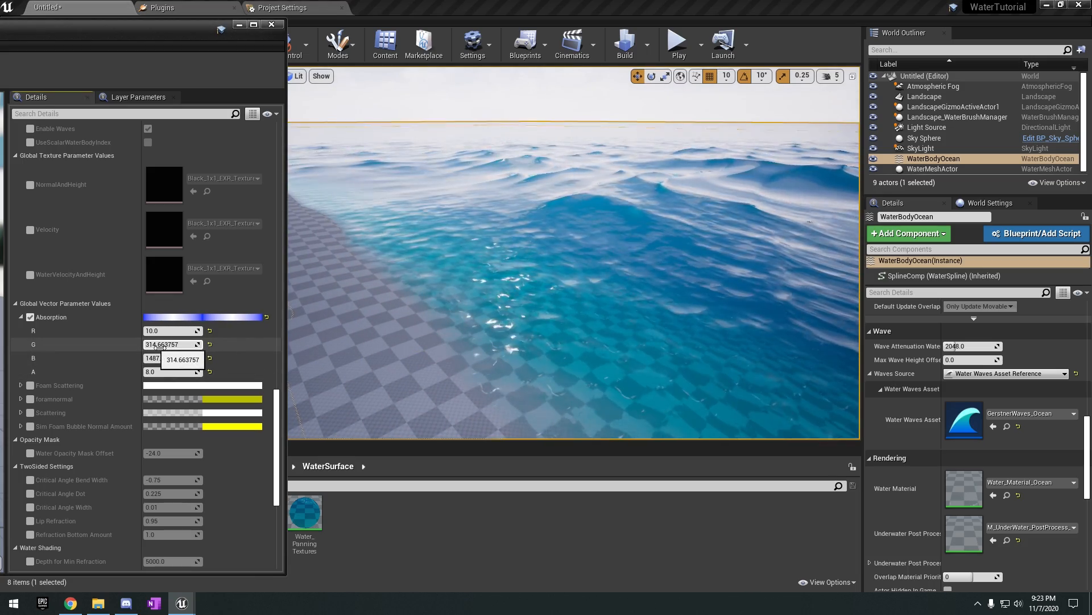
pyautogui.moveTo(383, 313); pyautogui.dragTo(521, 342, button='right')
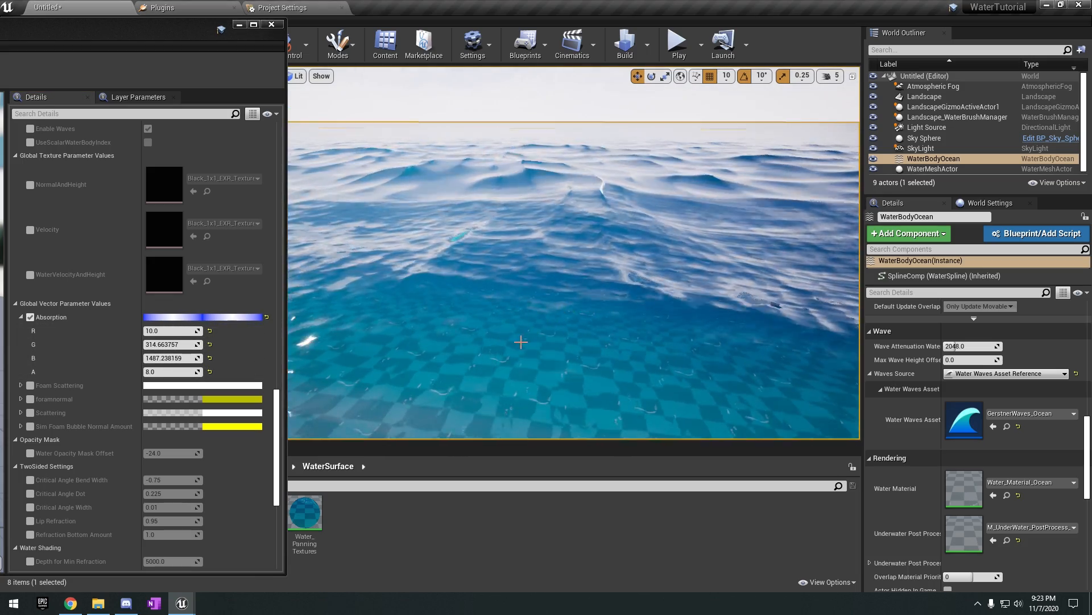
# Try Absorption B values of about 534.2 and 219.4, then set G to about 271.2 and B to about 972.
pyautogui.moveTo(172, 359); pyautogui.dragTo(165, 358)
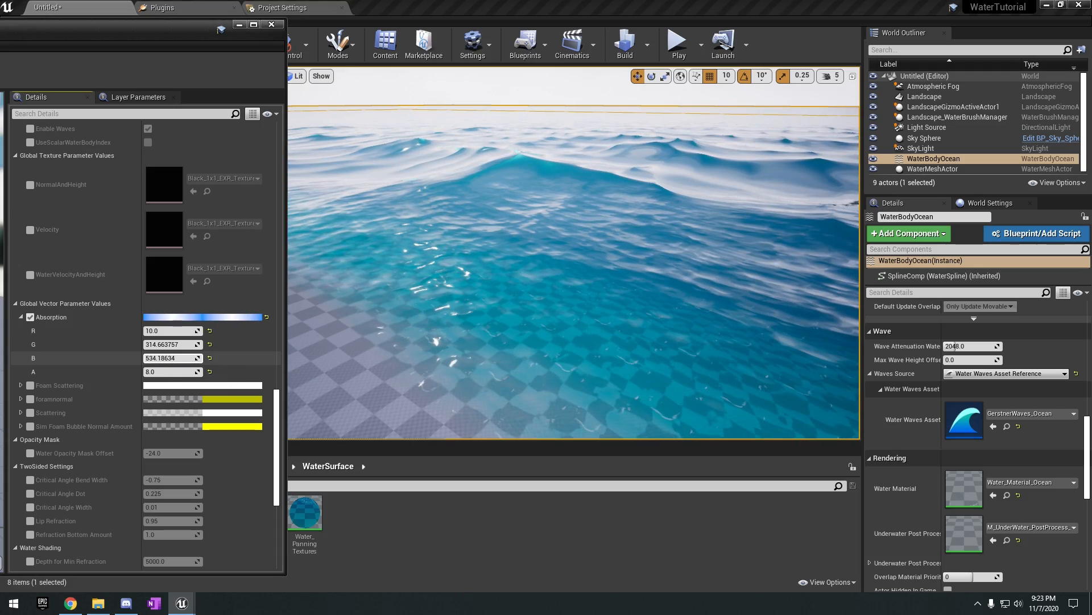
pyautogui.moveTo(387, 319); pyautogui.dragTo(307, 319, button='right')
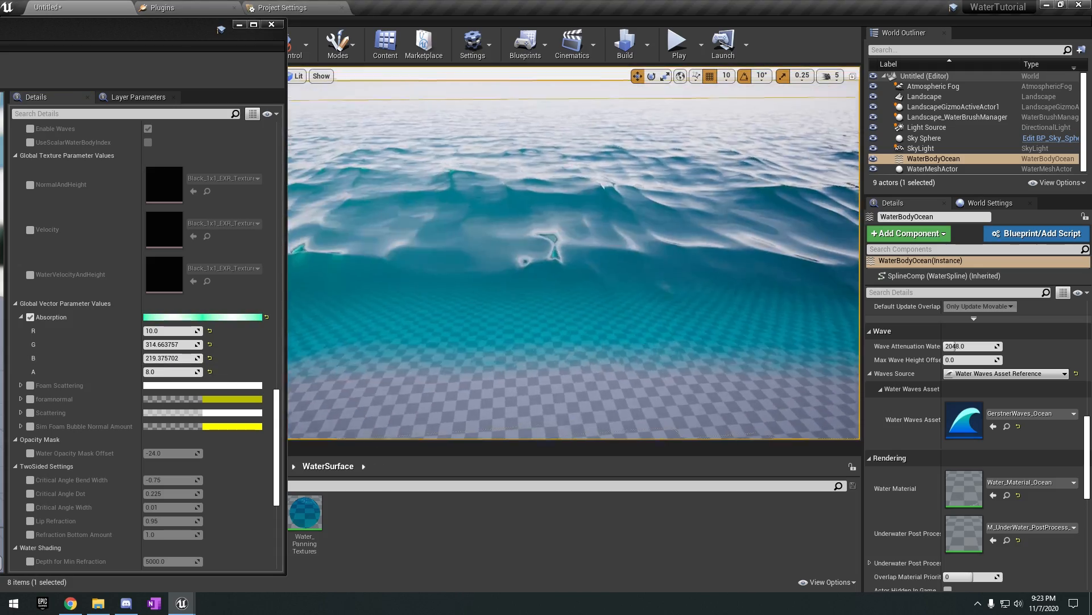
pyautogui.moveTo(387, 319); pyautogui.dragTo(449, 342, button='right')
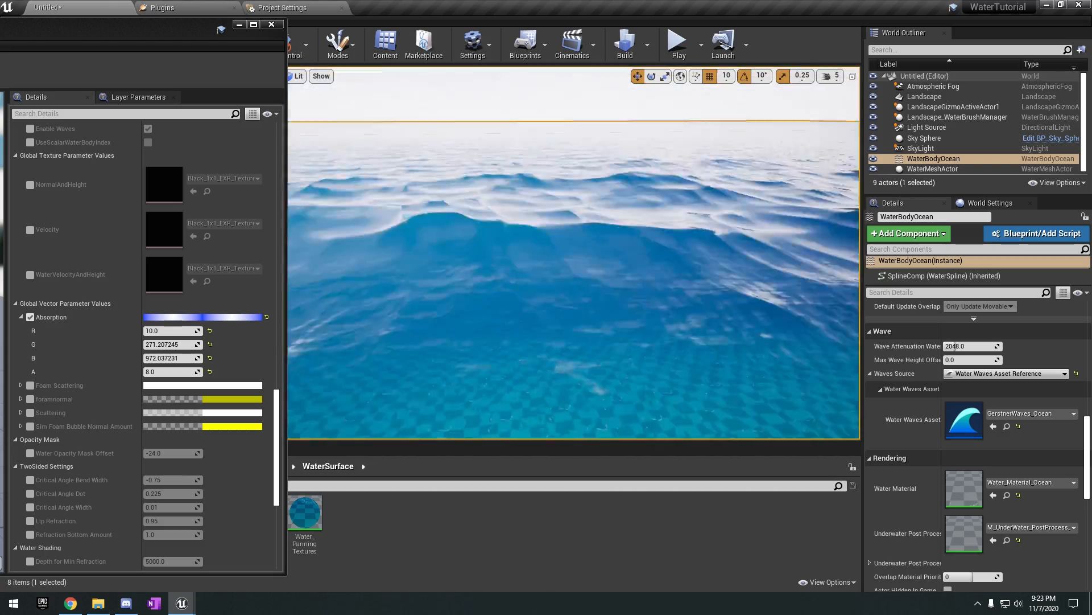
pyautogui.moveTo(569, 273); pyautogui.dragTo(535, 222, button='right')
pyautogui.moveTo(657, 316); pyautogui.dragTo(672, 333, button='right')
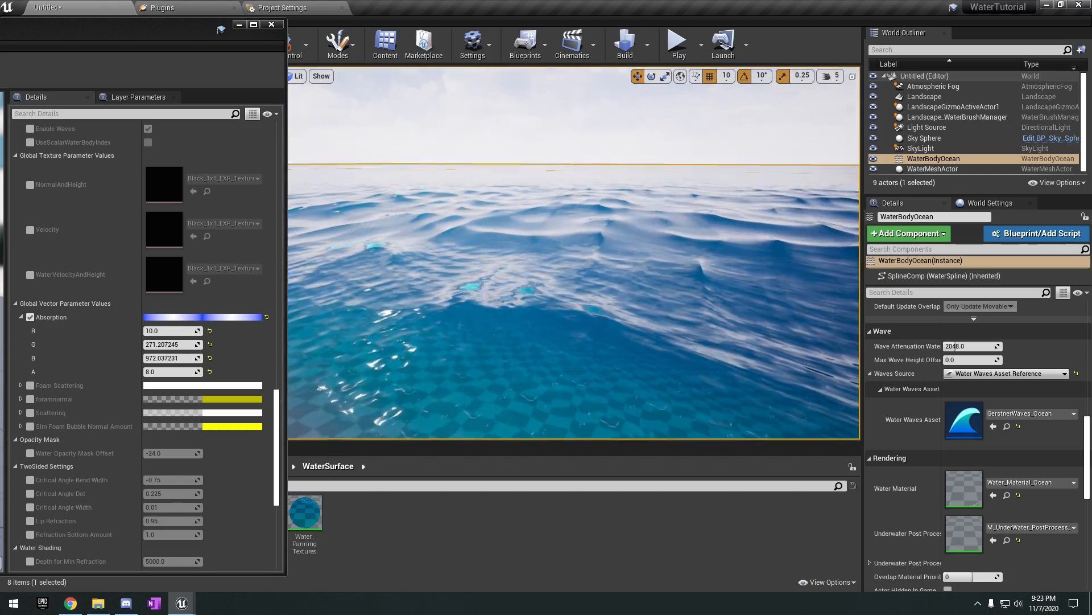
# Disable the Water Specular override, try a Water Roughness of about 0.39, and reset the roughness to 0.02.
pyautogui.scroll(-8, 112, 327)
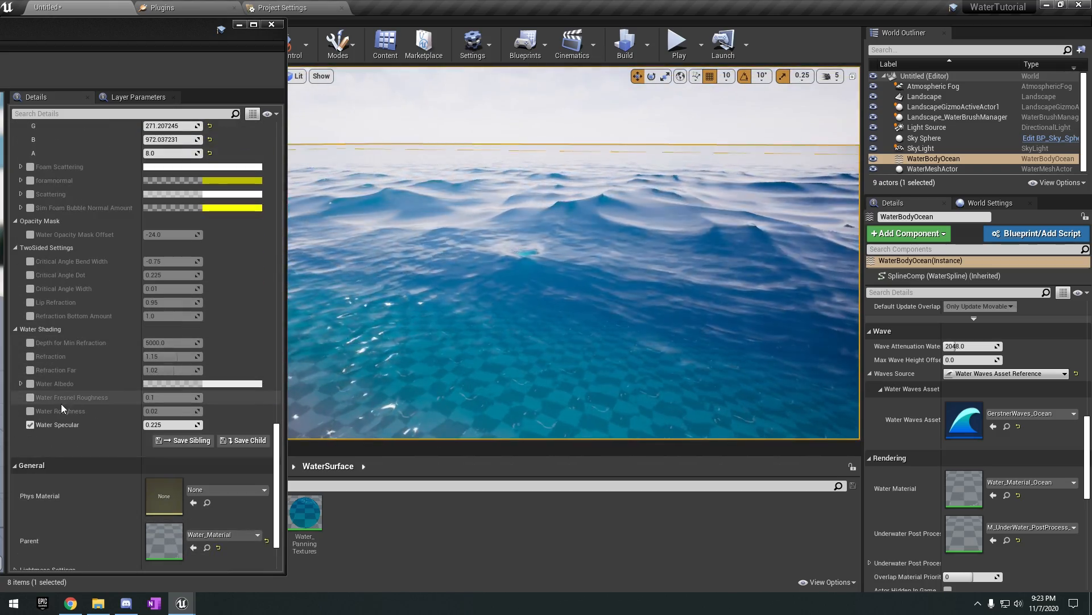
pyautogui.click(31, 411)
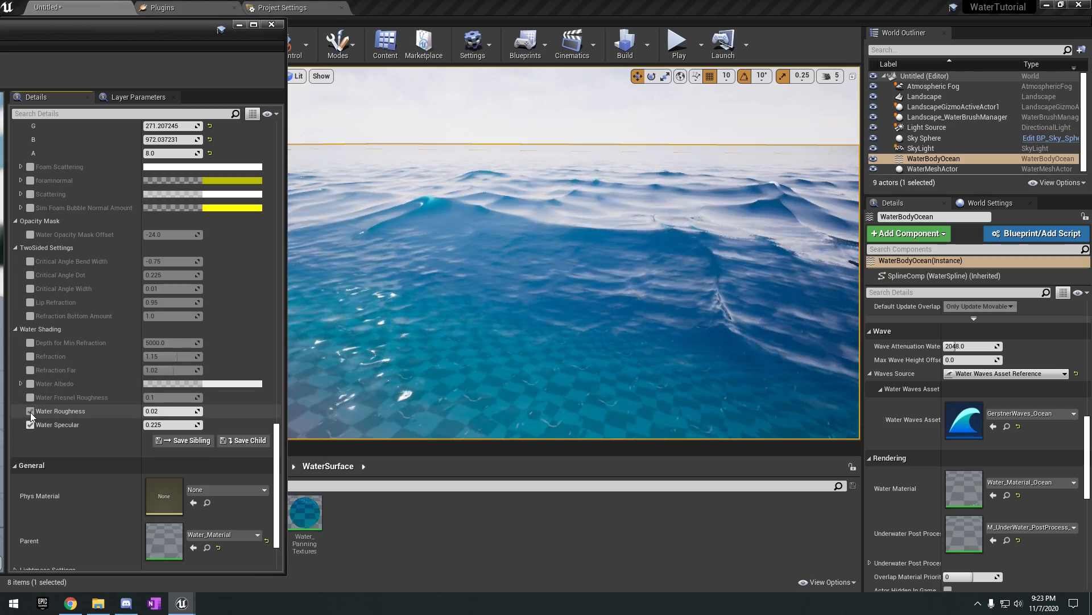
pyautogui.click(29, 424)
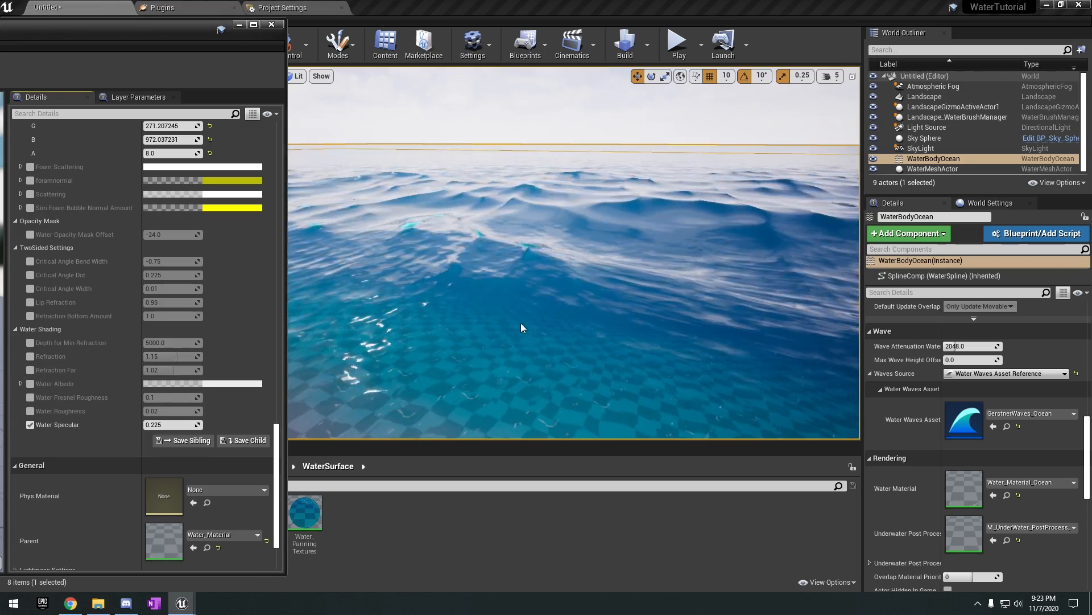
pyautogui.moveTo(522, 327); pyautogui.dragTo(468, 348, button='right')
pyautogui.click(29, 424)
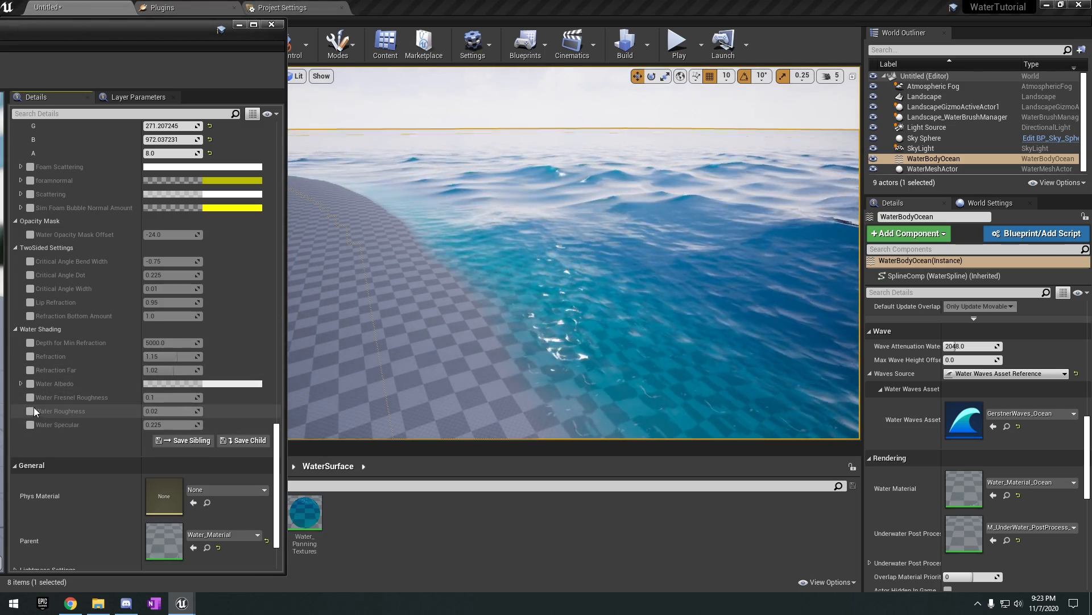
pyautogui.moveTo(456, 341); pyautogui.dragTo(501, 337, button='right')
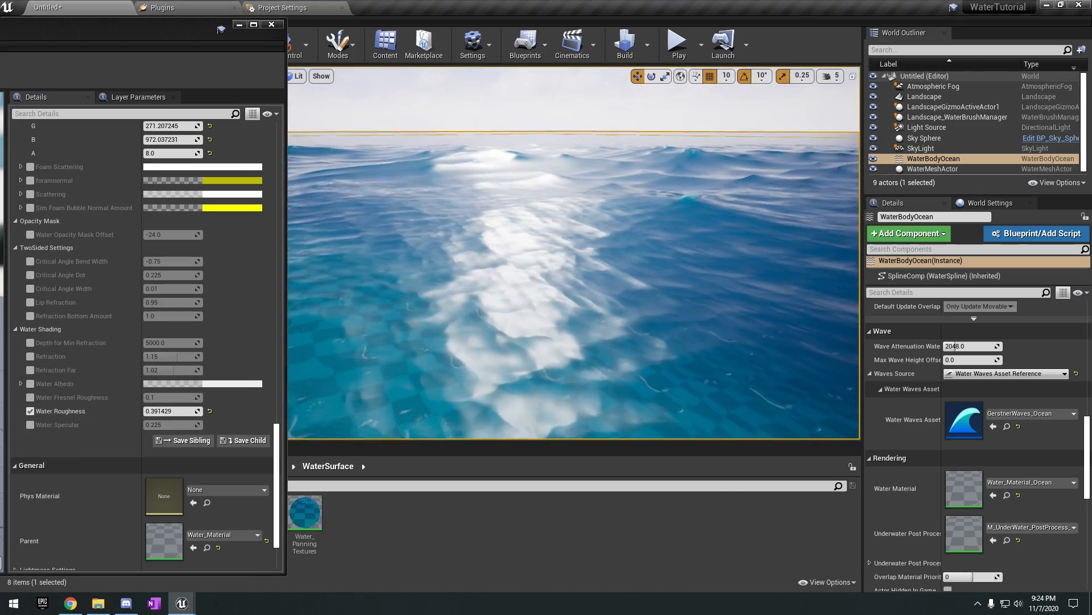
pyautogui.moveTo(569, 256); pyautogui.dragTo(561, 349, button='right')
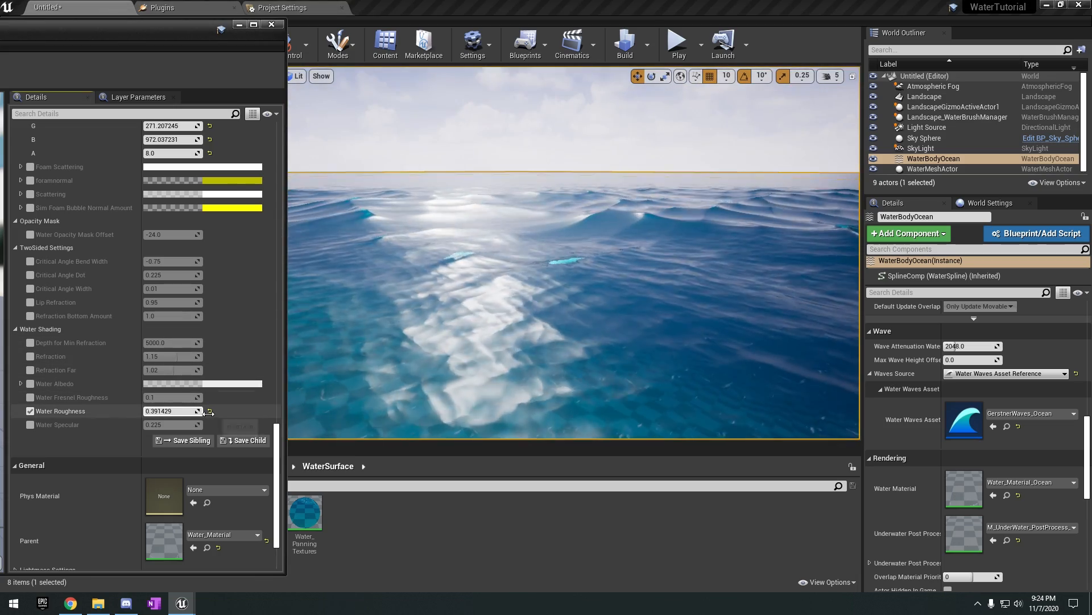
# Disable the Water Roughness override, enable Water Specular, raise it to about 1.07, and view the ocean.
pyautogui.click(30, 424)
pyautogui.click(30, 411)
pyautogui.moveTo(163, 423); pyautogui.dragTo(164, 423)
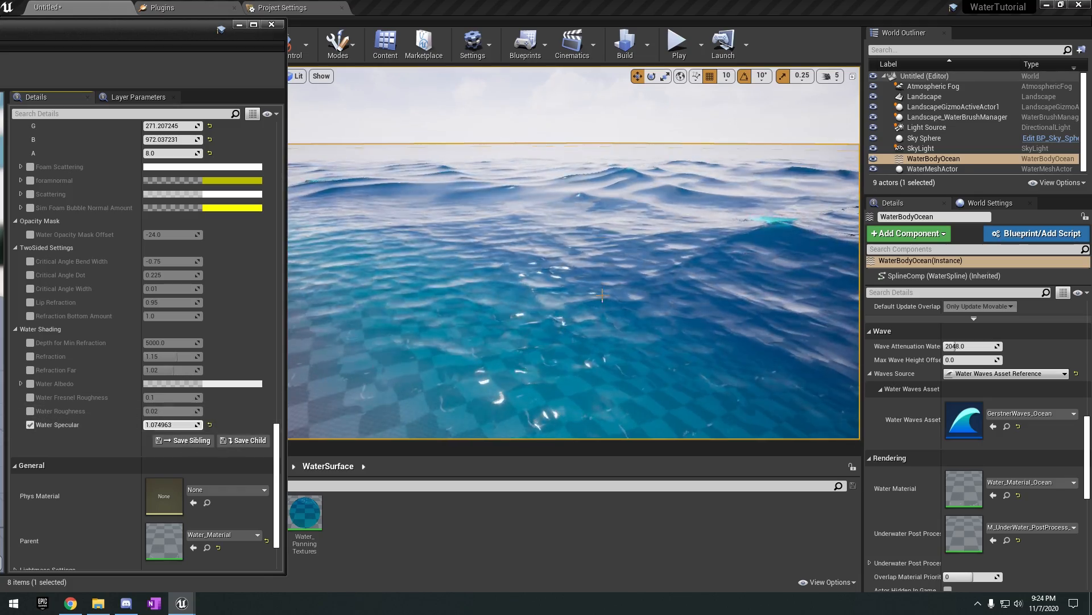
pyautogui.scroll(5, 143, 342)
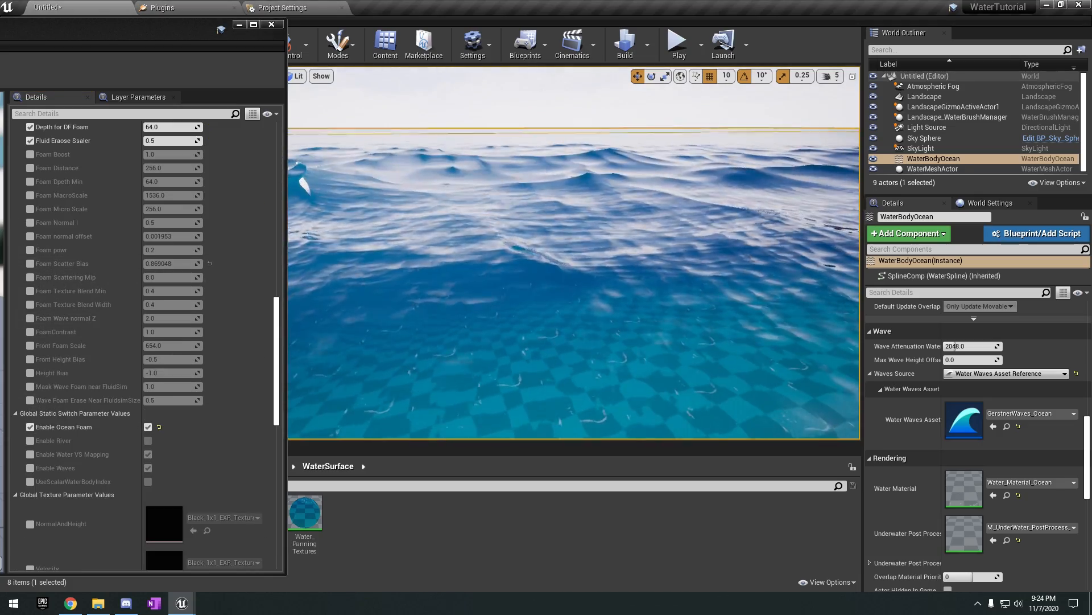
pyautogui.moveTo(573, 253); pyautogui.dragTo(535, 216, button='right')
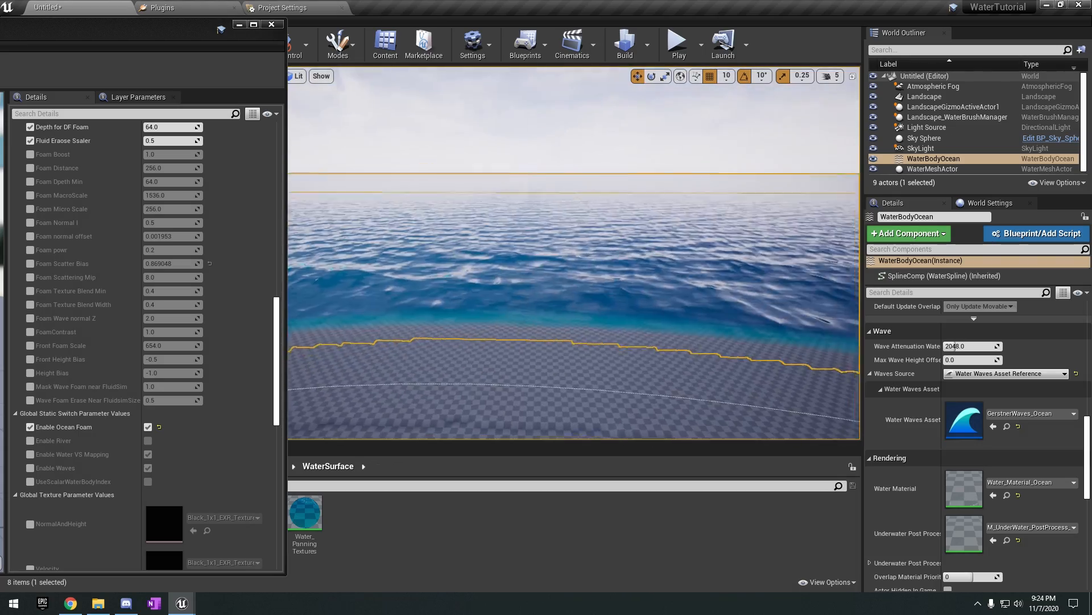
# Close the ocean material's editor and search the placeable actors for "water".
pyautogui.click(271, 25)
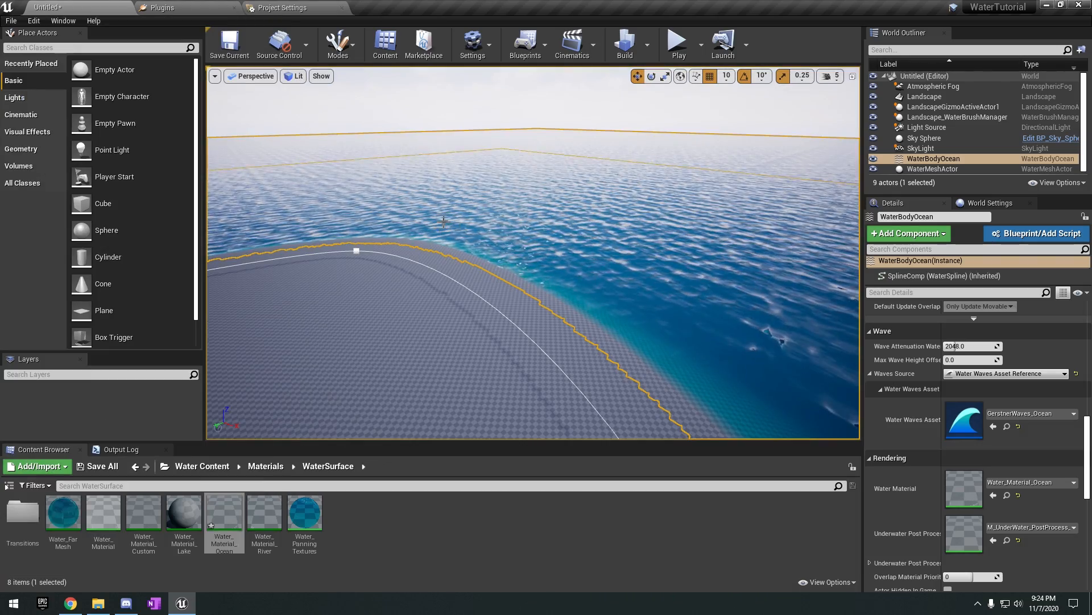
pyautogui.click(79, 51)
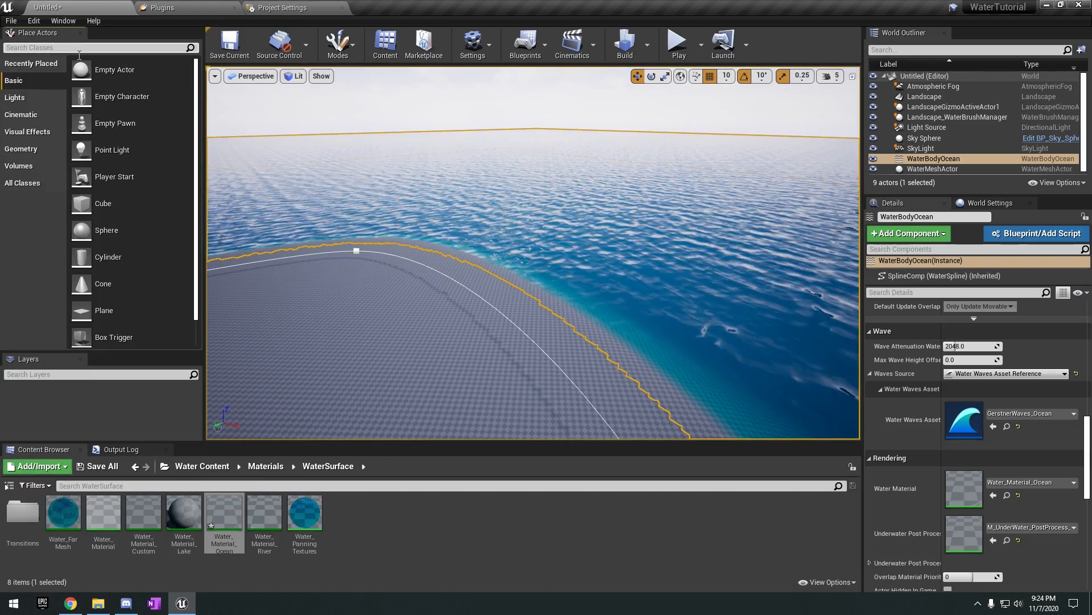
pyautogui.write('water')
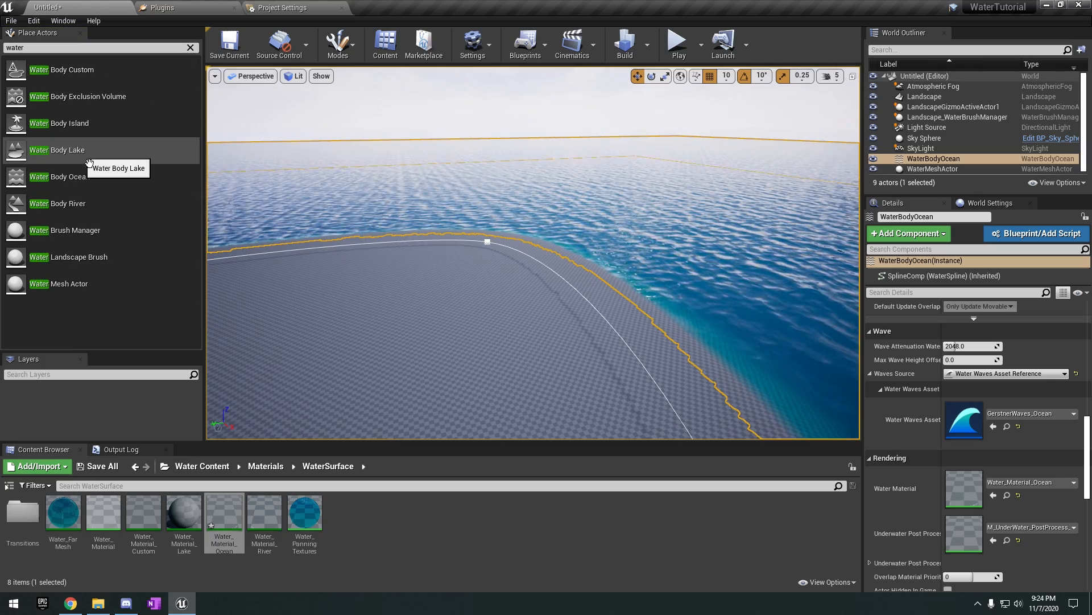
# Place a Water Body Lake on the landscape in the middle of the island.
pyautogui.moveTo(455, 273); pyautogui.dragTo(540, 293, button='right')
pyautogui.moveTo(67, 156); pyautogui.dragTo(419, 228)
pyautogui.moveTo(643, 256); pyautogui.dragTo(466, 222, button='right')
pyautogui.click(594, 251)
pyautogui.moveTo(593, 250); pyautogui.dragTo(734, 304, button='right')
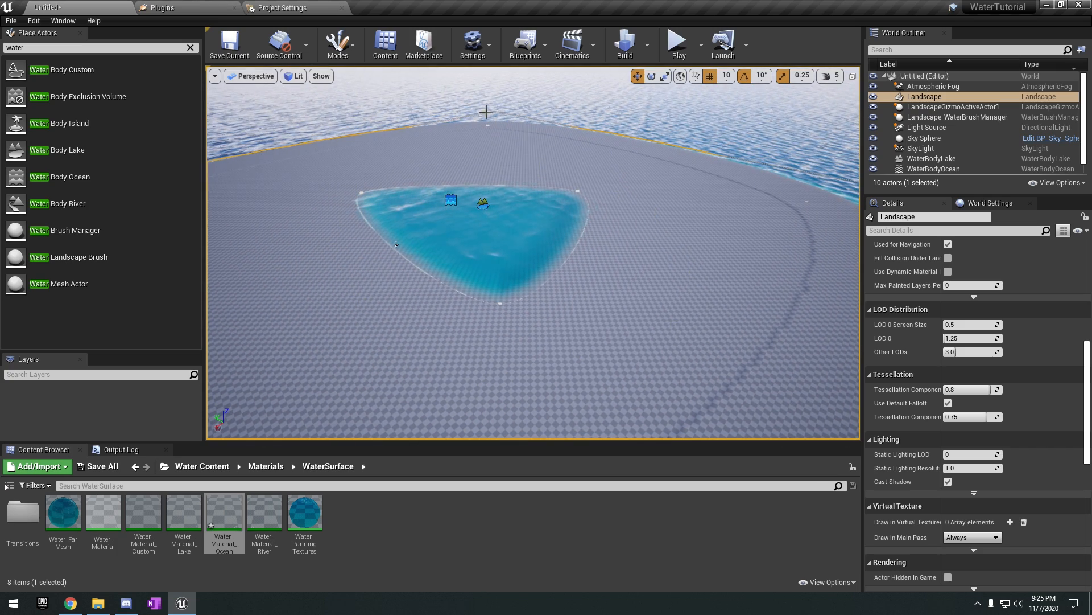
pyautogui.click(338, 44)
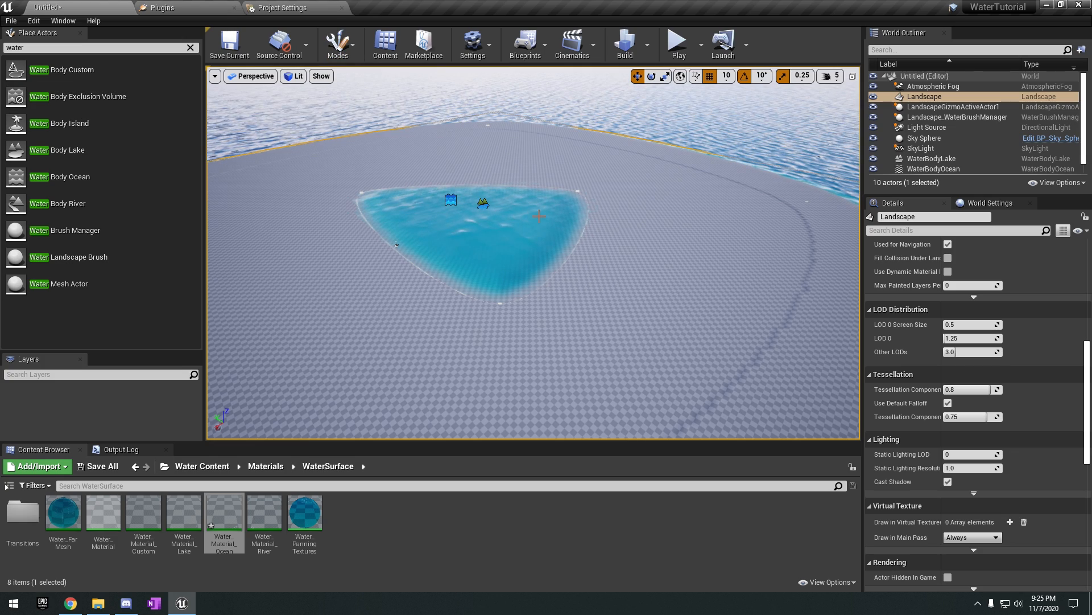
# Select the lake and its nearest shoreline spline point for reshaping.
pyautogui.scroll(6, 581, 233)
pyautogui.click(580, 233)
pyautogui.scroll(-4, 580, 234)
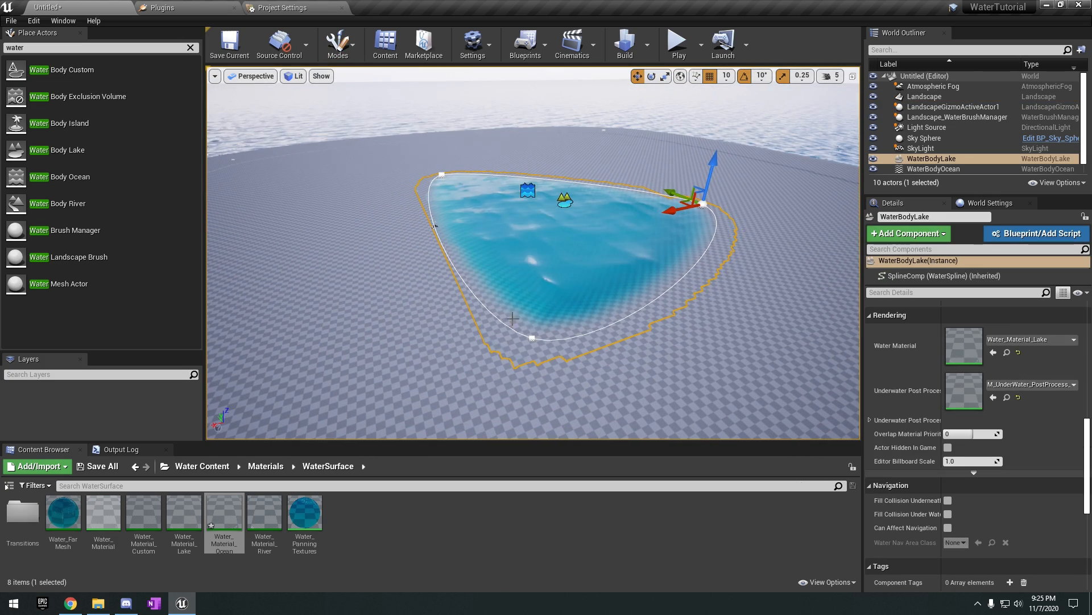
pyautogui.press('a')
pyautogui.moveTo(473, 207); pyautogui.dragTo(516, 196, button='right')
pyautogui.click(646, 389)
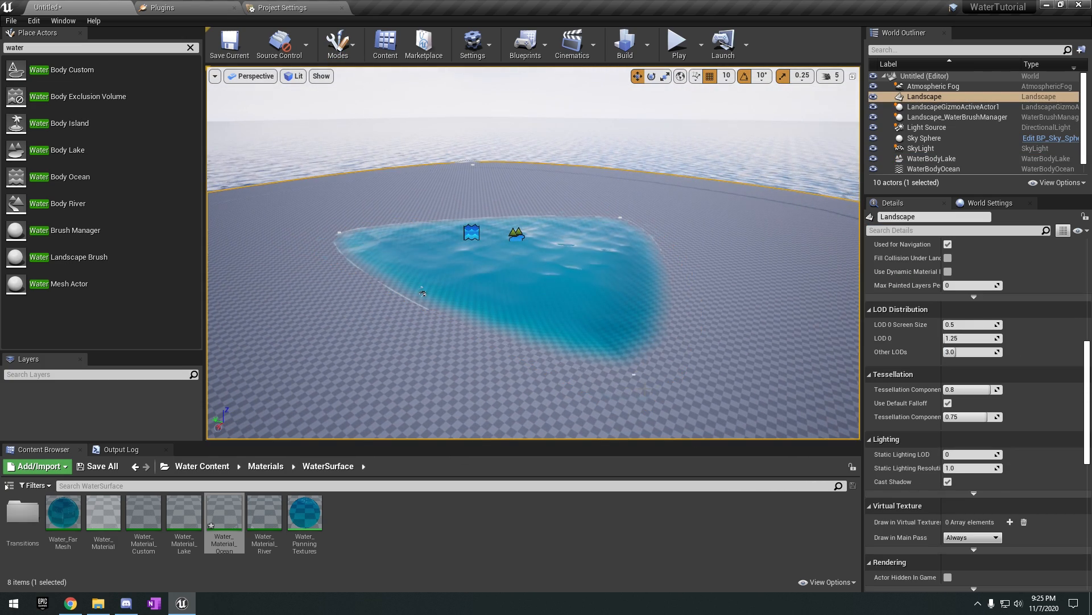
pyautogui.press('d')
pyautogui.moveTo(657, 388)
pyautogui.mouseDown(button='right')
pyautogui.moveTo(613, 394)
pyautogui.moveTo(647, 403)
pyautogui.mouseUp(button='right')
pyautogui.click(662, 390)
pyautogui.click(683, 361)
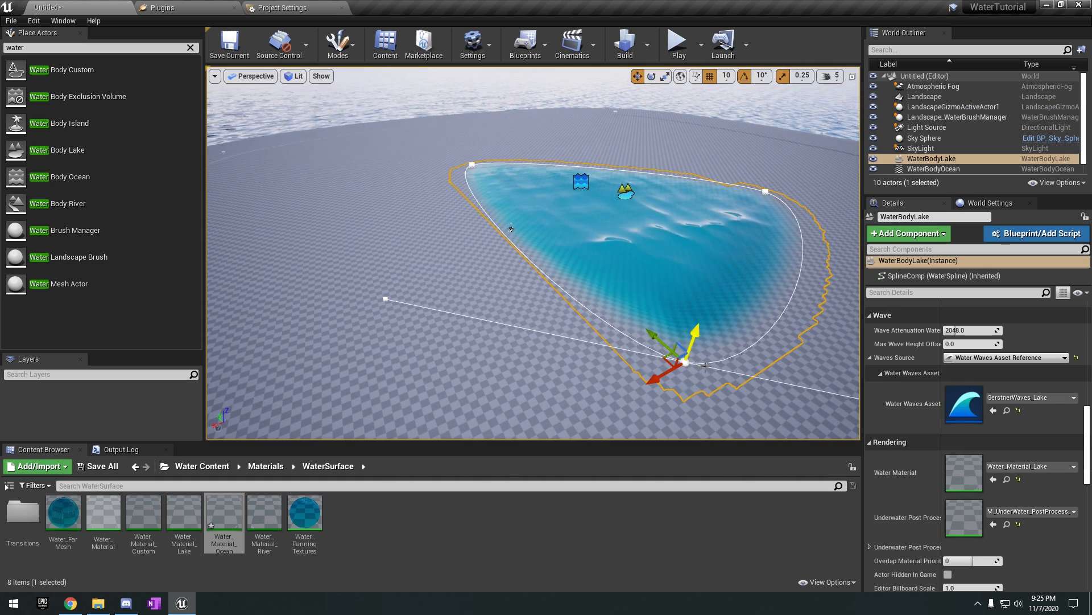
pyautogui.moveTo(683, 360); pyautogui.dragTo(632, 375, button='right')
pyautogui.press('d')
pyautogui.press('a')
pyautogui.moveTo(559, 335); pyautogui.dragTo(622, 337, button='right')
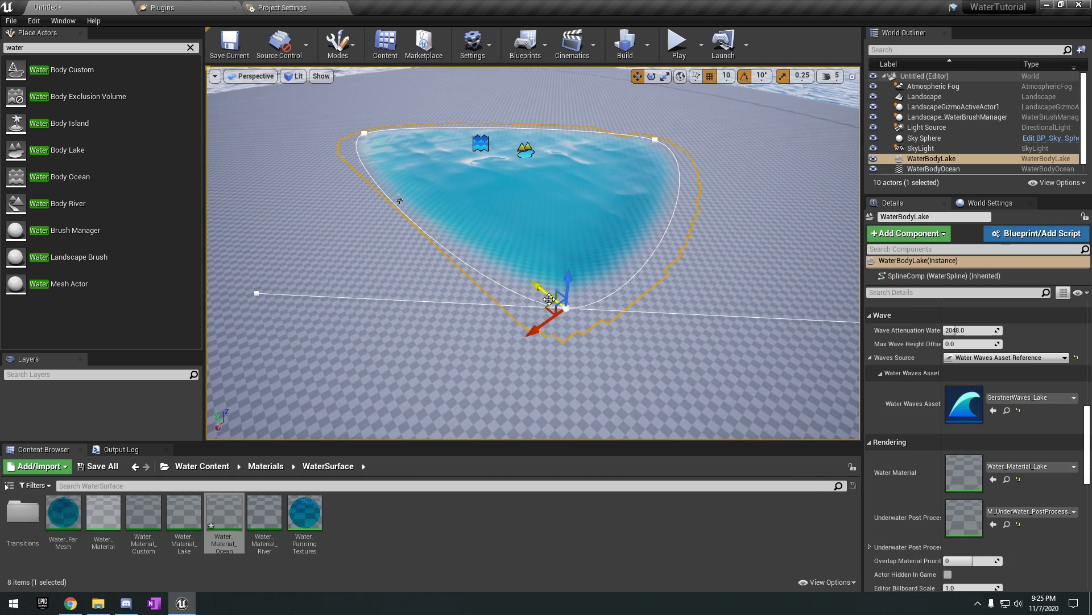
# Extend the lake's outline by pulling a new spline point out of the selected shoreline point.
pyautogui.moveTo(549, 299); pyautogui.dragTo(455, 214)
pyautogui.moveTo(456, 241); pyautogui.dragTo(558, 242, button='right')
pyautogui.press('s')
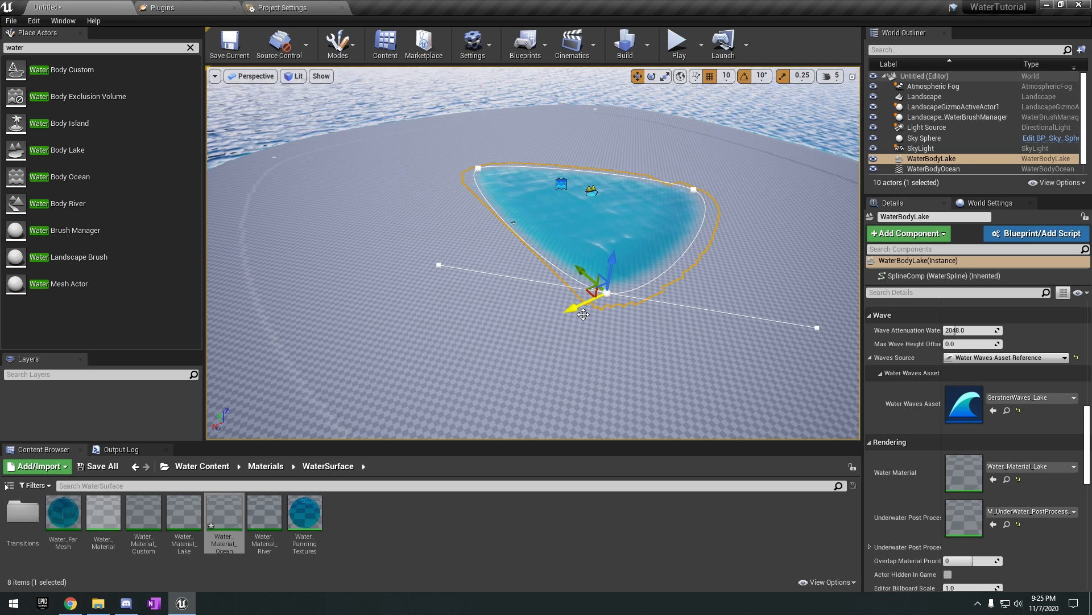
pyautogui.moveTo(583, 317); pyautogui.dragTo(450, 368)
pyautogui.moveTo(544, 334); pyautogui.dragTo(375, 334, button='right')
pyautogui.moveTo(472, 202); pyautogui.dragTo(562, 205)
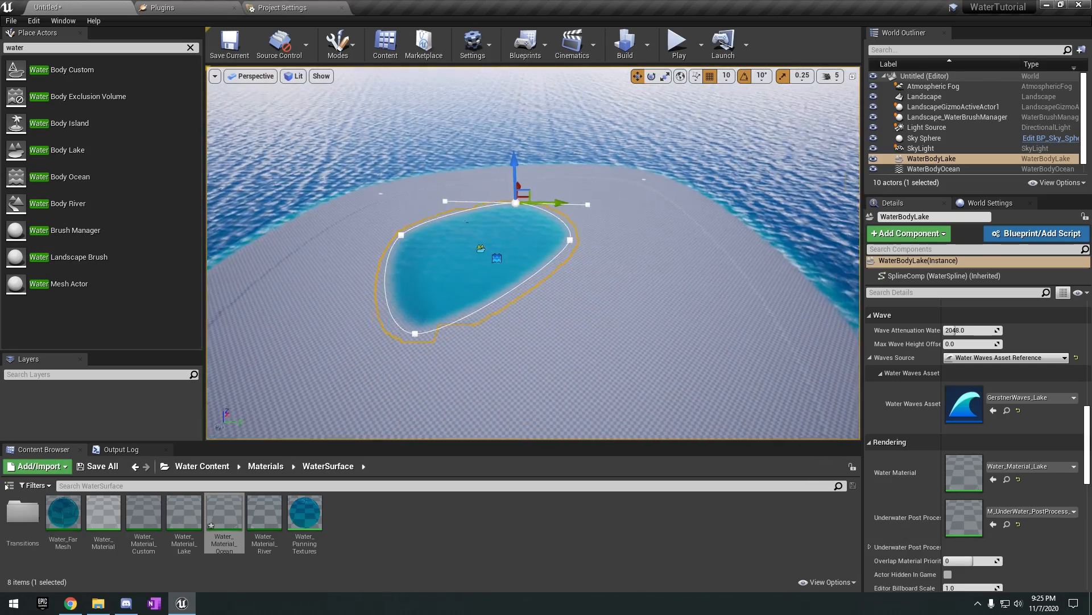
# Select a neighbouring shoreline point and pull out another spline point to widen and round the lake.
pyautogui.moveTo(623, 243); pyautogui.dragTo(603, 243, button='right')
pyautogui.click(603, 233)
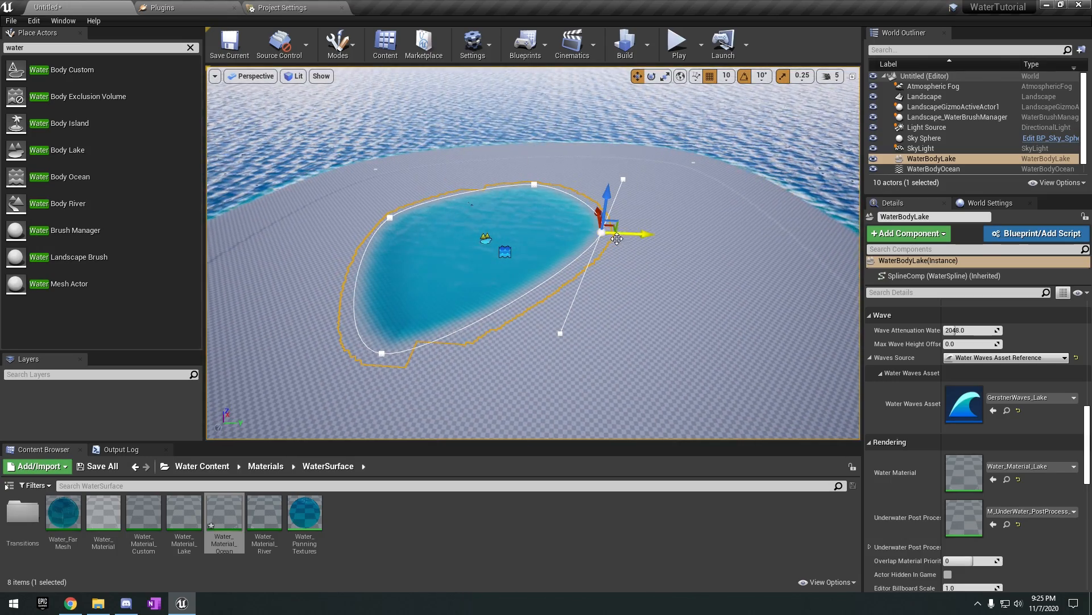
pyautogui.keyDown('alt'); pyautogui.moveTo(601, 219); pyautogui.dragTo(609, 322); pyautogui.keyUp('alt')
pyautogui.moveTo(639, 333); pyautogui.dragTo(659, 377, button='right')
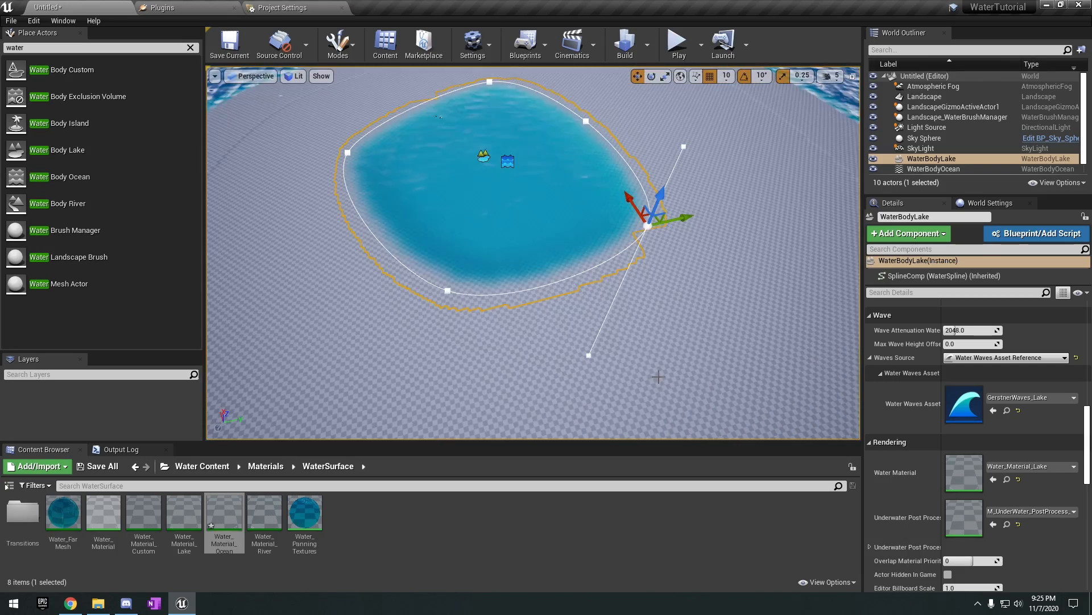
pyautogui.moveTo(604, 363); pyautogui.dragTo(560, 308)
pyautogui.keyDown('alt'); pyautogui.moveTo(644, 285); pyautogui.dragTo(569, 359); pyautogui.keyUp('alt')
pyautogui.click(531, 316)
pyautogui.keyDown('alt'); pyautogui.moveTo(495, 271); pyautogui.dragTo(516, 256); pyautogui.keyUp('alt')
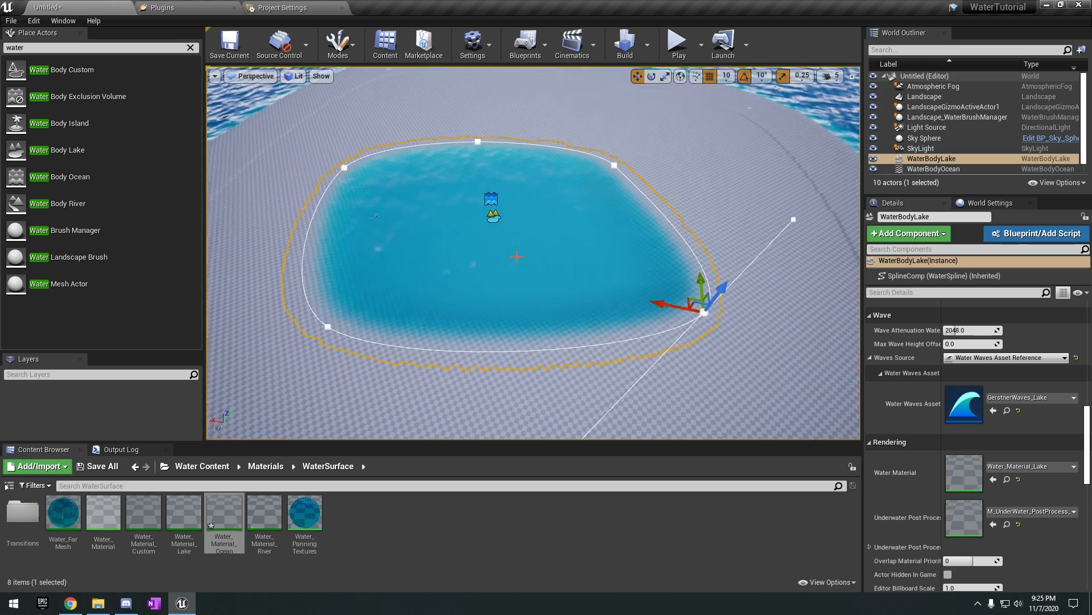
# Examine the lake's waves up close and review its wave, rendering and collision properties.
pyautogui.click(516, 256)
pyautogui.moveTo(516, 257); pyautogui.dragTo(787, 386, button='right')
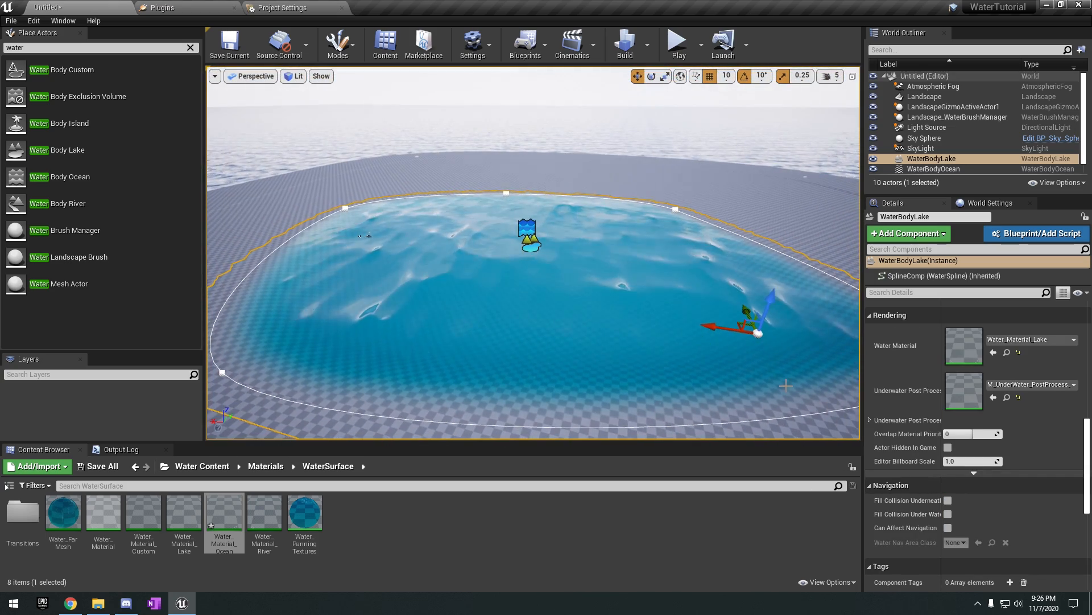
pyautogui.scroll(5, 930, 431)
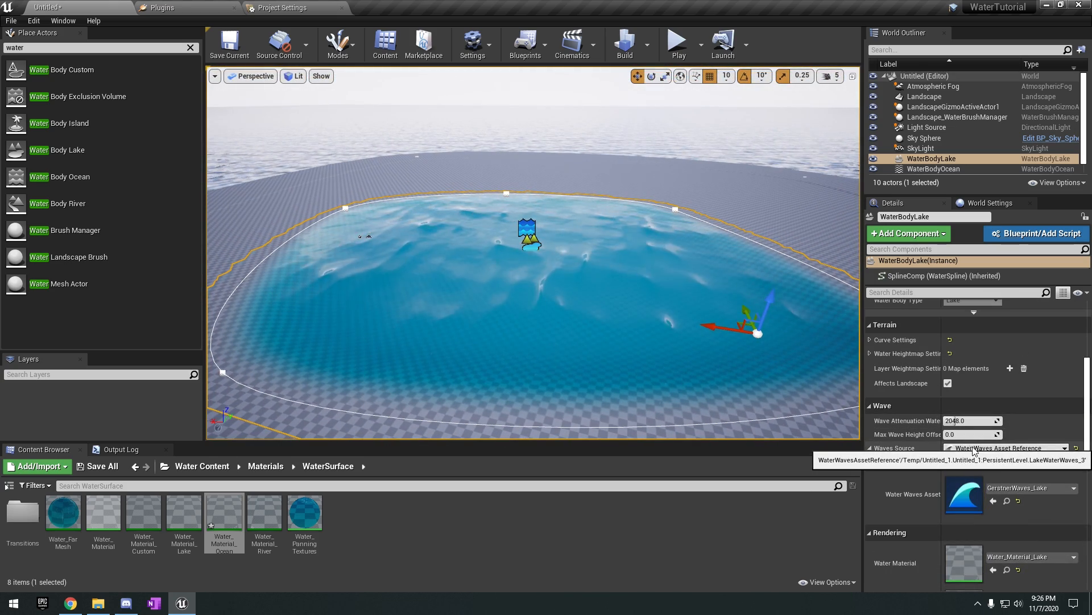
pyautogui.click(995, 488)
pyautogui.press('Escape')
pyautogui.scroll(-3, 946, 468)
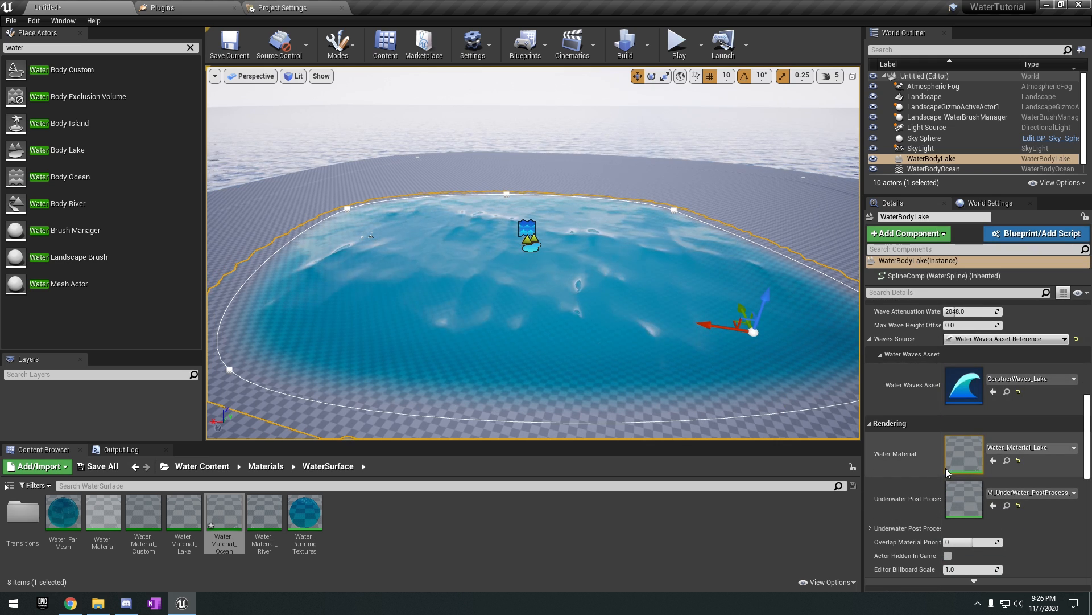
pyautogui.moveTo(740, 335); pyautogui.dragTo(598, 309, button='right')
pyautogui.press('w')
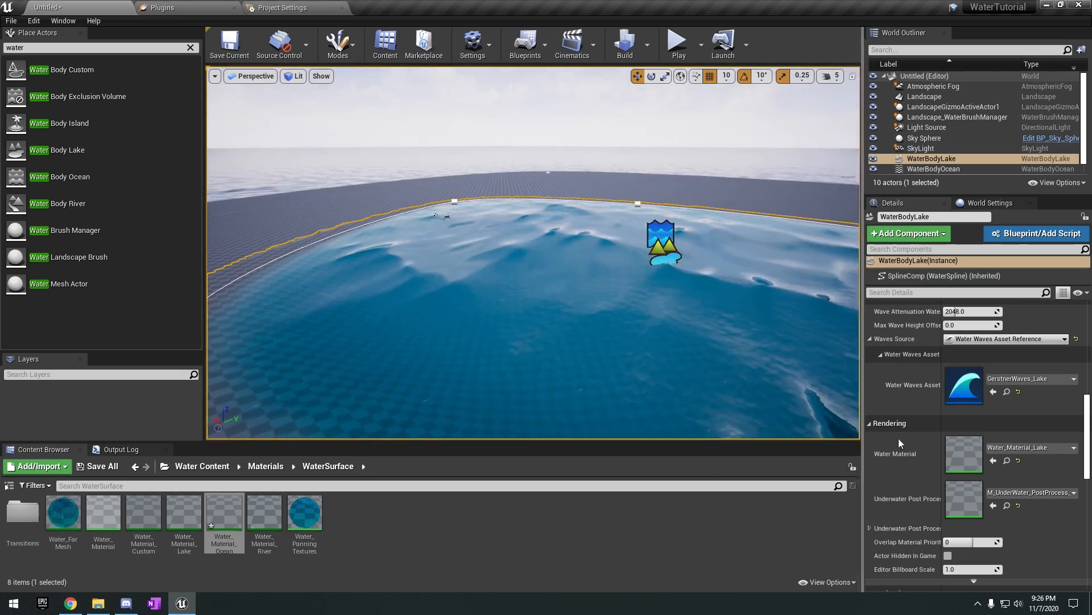
pyautogui.moveTo(612, 244); pyautogui.dragTo(630, 267, button='right')
pyautogui.press('w')
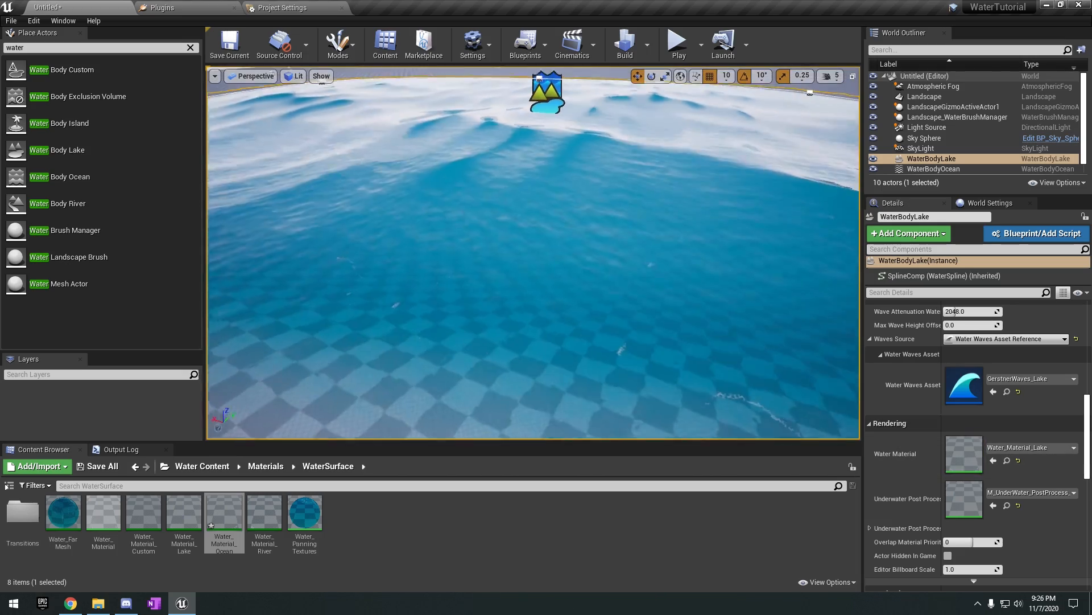
pyautogui.scroll(-10, 914, 353)
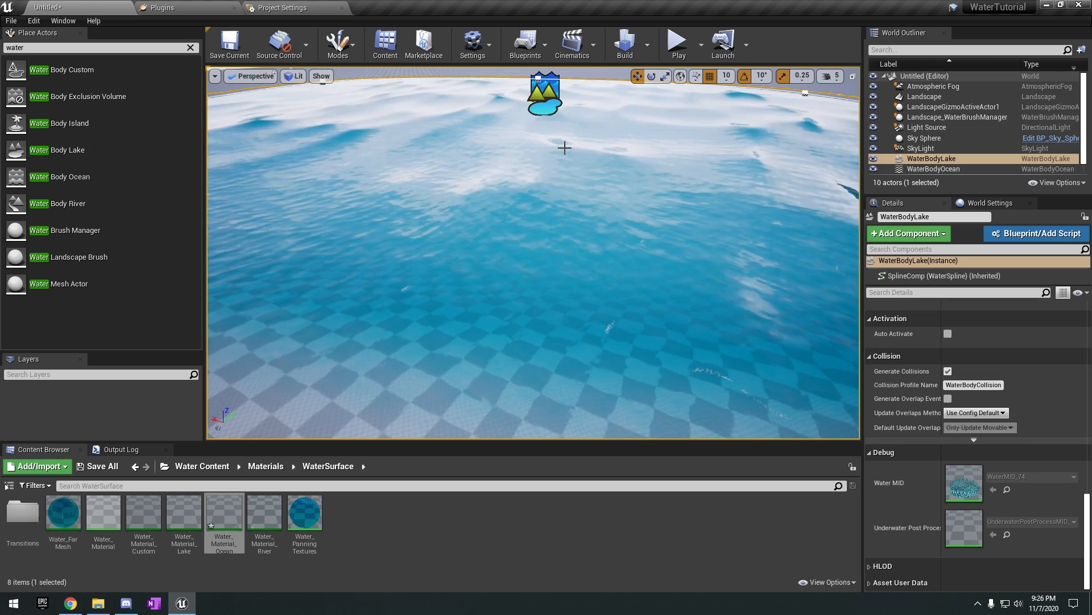
pyautogui.scroll(10, 937, 397)
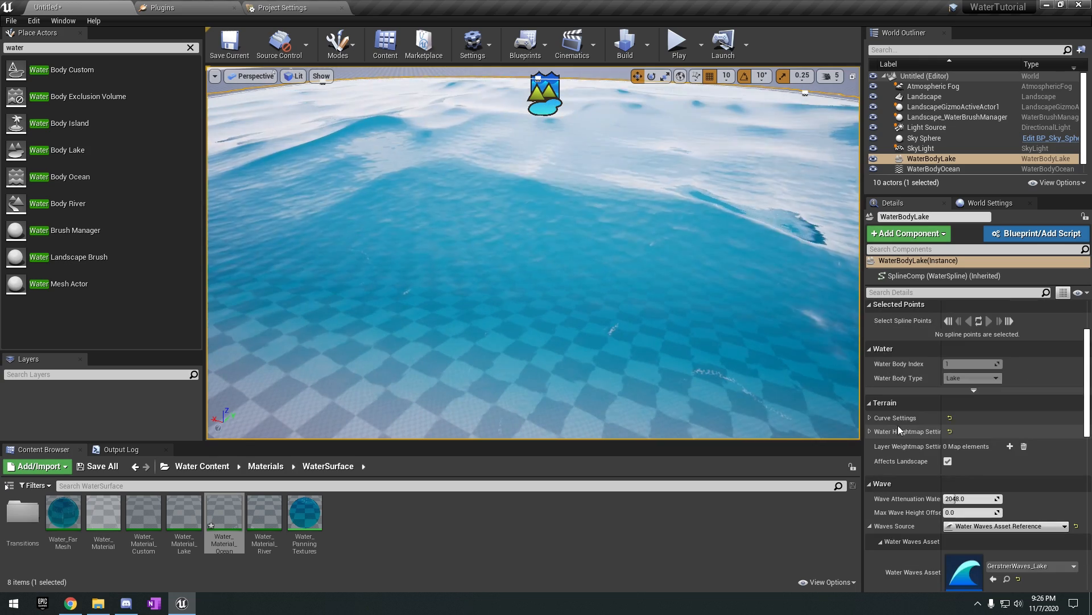
# Expand the lake's terrain Curve Settings and inspect its FloatCurve elevation curve, closing the curve editor when done.
pyautogui.click(869, 417)
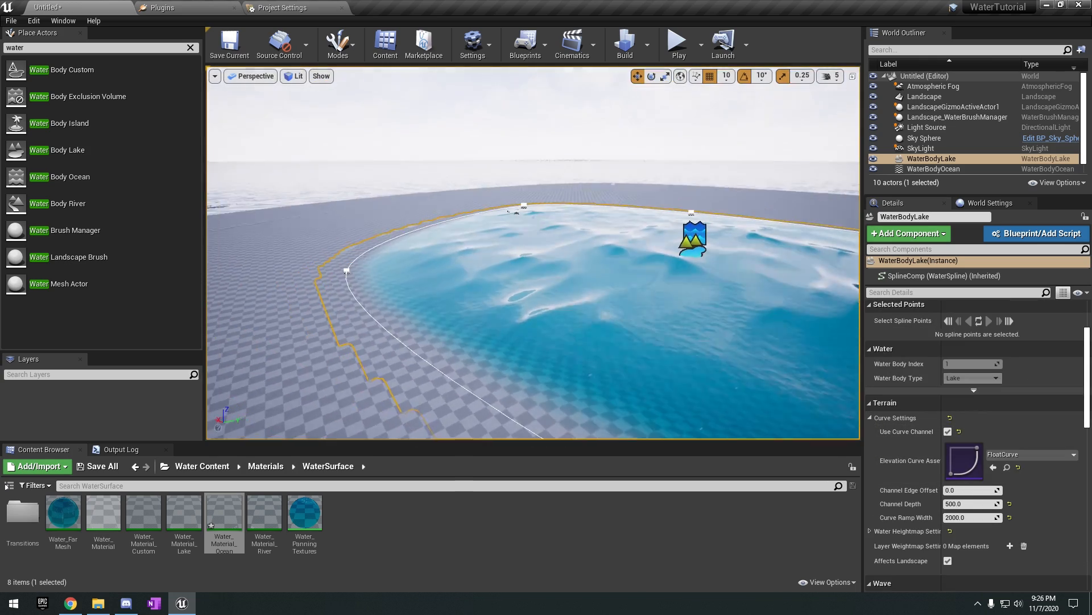
pyautogui.moveTo(534, 253); pyautogui.dragTo(600, 271, button='right')
pyautogui.press('s')
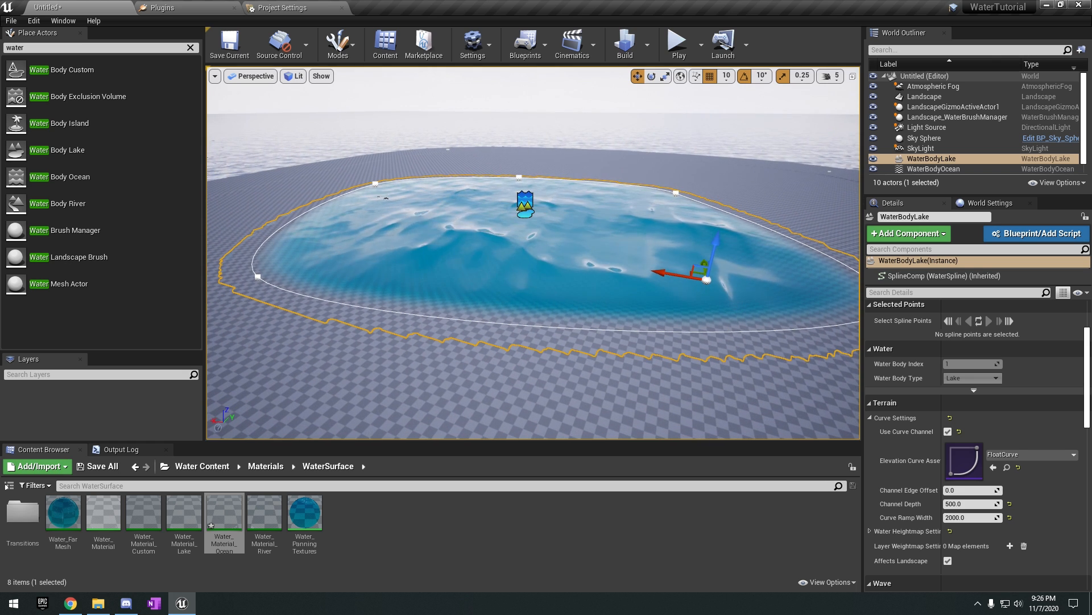
pyautogui.scroll(-3, 956, 525)
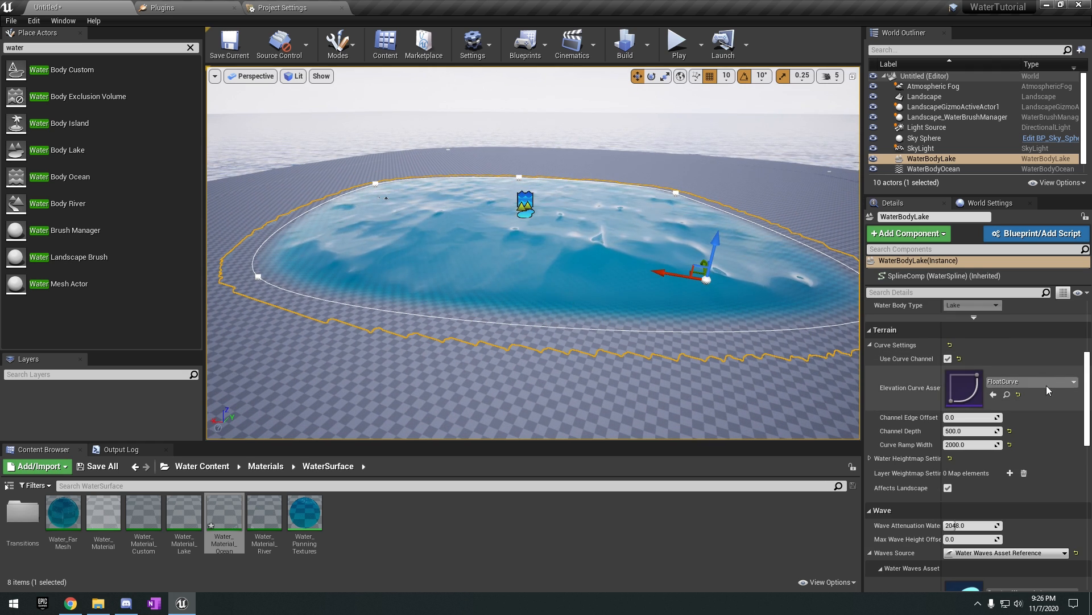
pyautogui.doubleClick(962, 393)
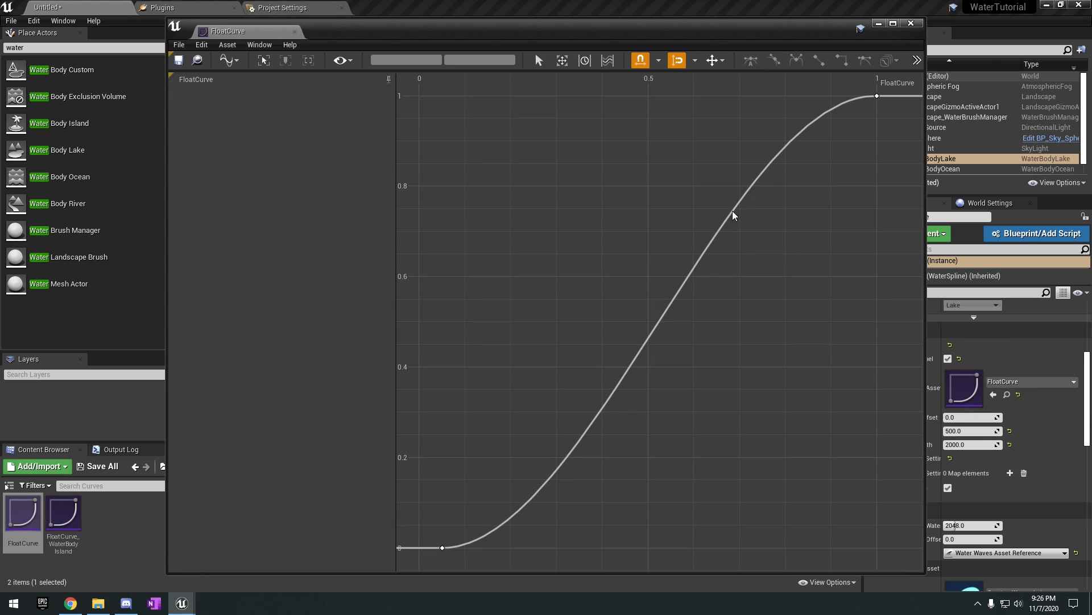
pyautogui.click(295, 32)
# Reduce the lake's Curve Ramp Width to about 924 and further to about 746 for a steeper shore.
pyautogui.moveTo(527, 188); pyautogui.dragTo(527, 153, button='right')
pyautogui.press('w')
pyautogui.press('s')
pyautogui.moveTo(478, 338); pyautogui.dragTo(523, 375, button='right')
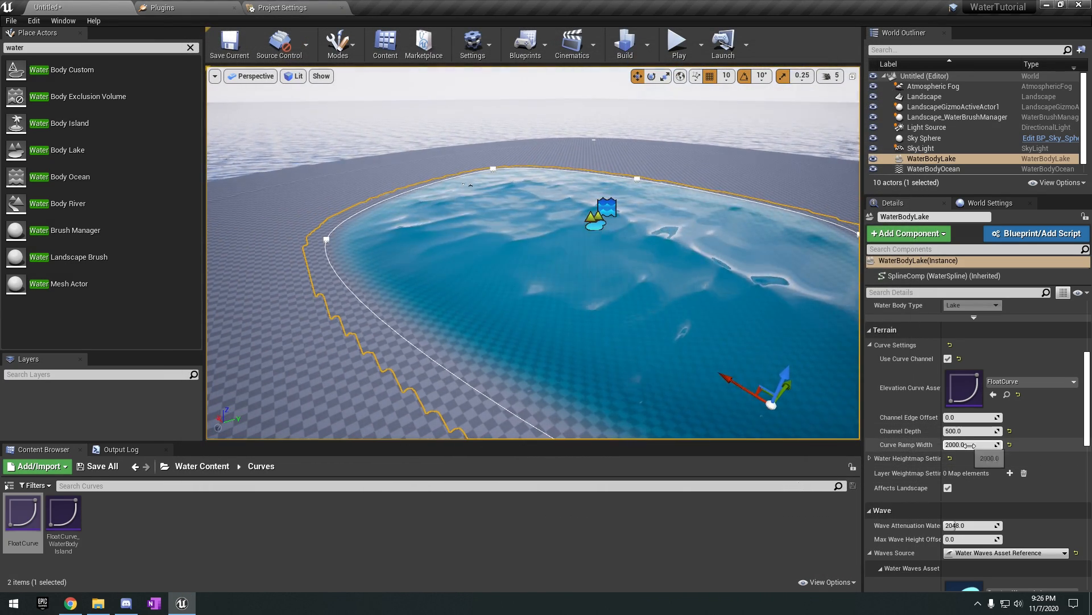
pyautogui.moveTo(974, 445); pyautogui.dragTo(958, 446)
pyautogui.moveTo(683, 319)
pyautogui.mouseDown(button='right')
pyautogui.moveTo(747, 331)
pyautogui.moveTo(672, 329)
pyautogui.mouseUp(button='right')
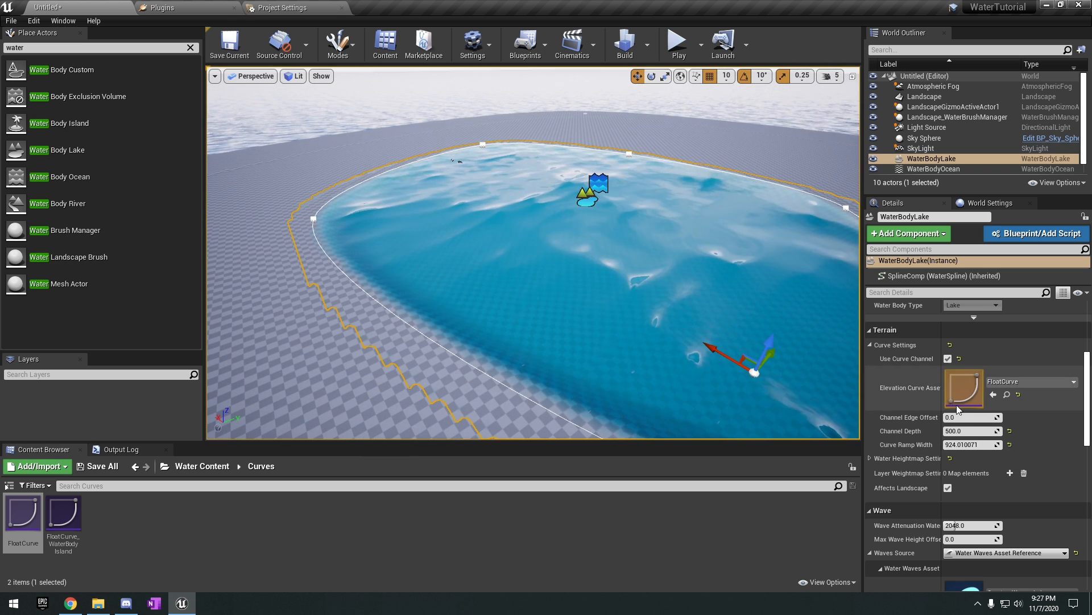
pyautogui.moveTo(974, 444); pyautogui.dragTo(961, 448)
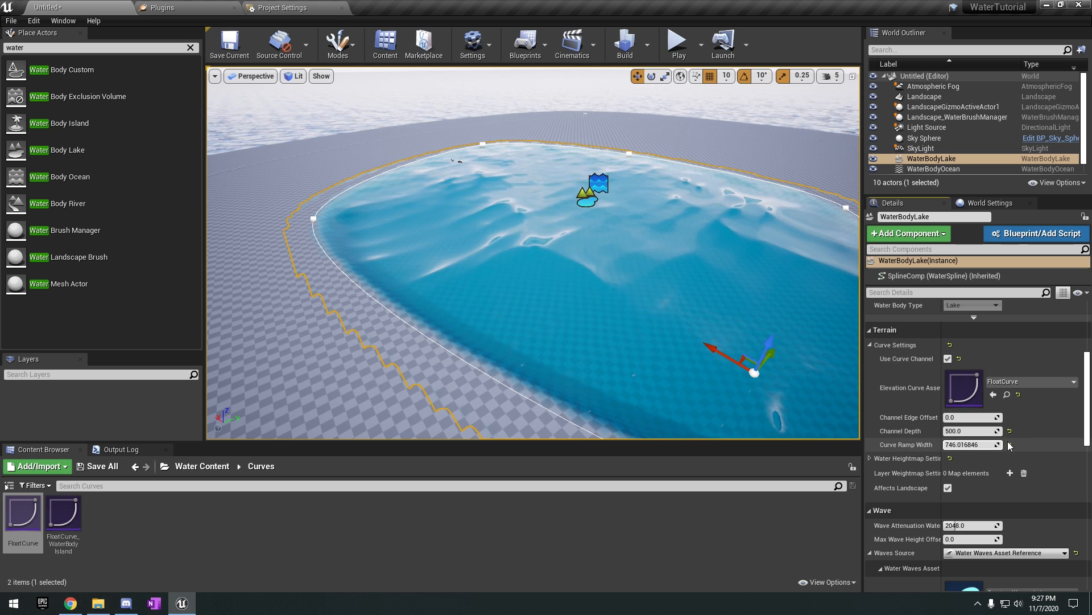
# Set the lake's Channel Depth to about 304.7.
pyautogui.moveTo(970, 431)
pyautogui.mouseDown()
pyautogui.moveTo(992, 431)
pyautogui.moveTo(949, 431)
pyautogui.moveTo(970, 430)
pyautogui.mouseUp()
pyautogui.moveTo(971, 431); pyautogui.dragTo(961, 431)
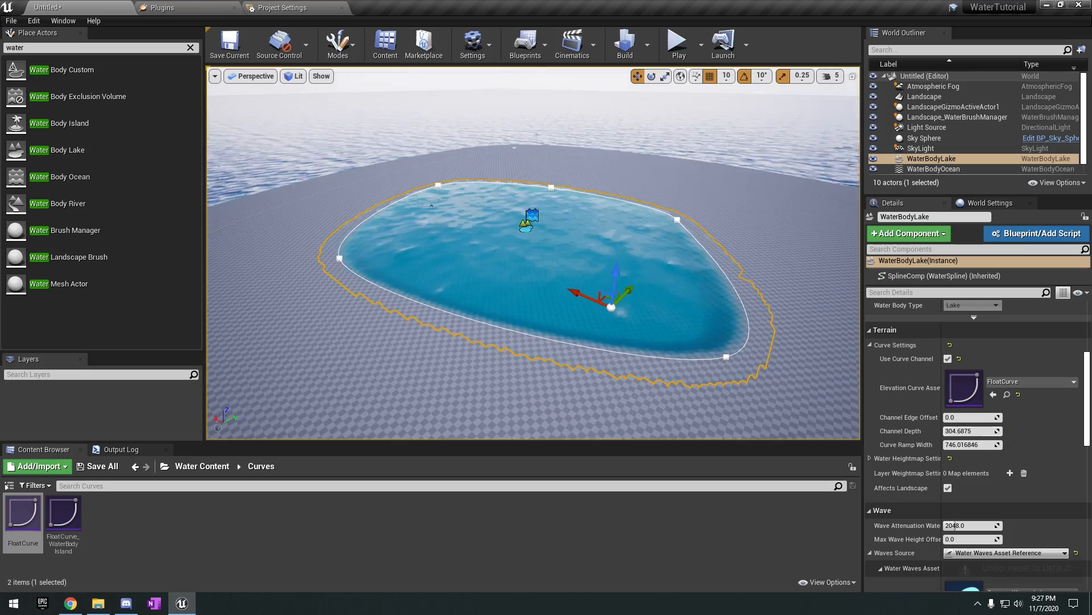
pyautogui.moveTo(569, 256); pyautogui.dragTo(455, 296, button='right')
pyautogui.scroll(-2, 930, 434)
pyautogui.scroll(2, 906, 425)
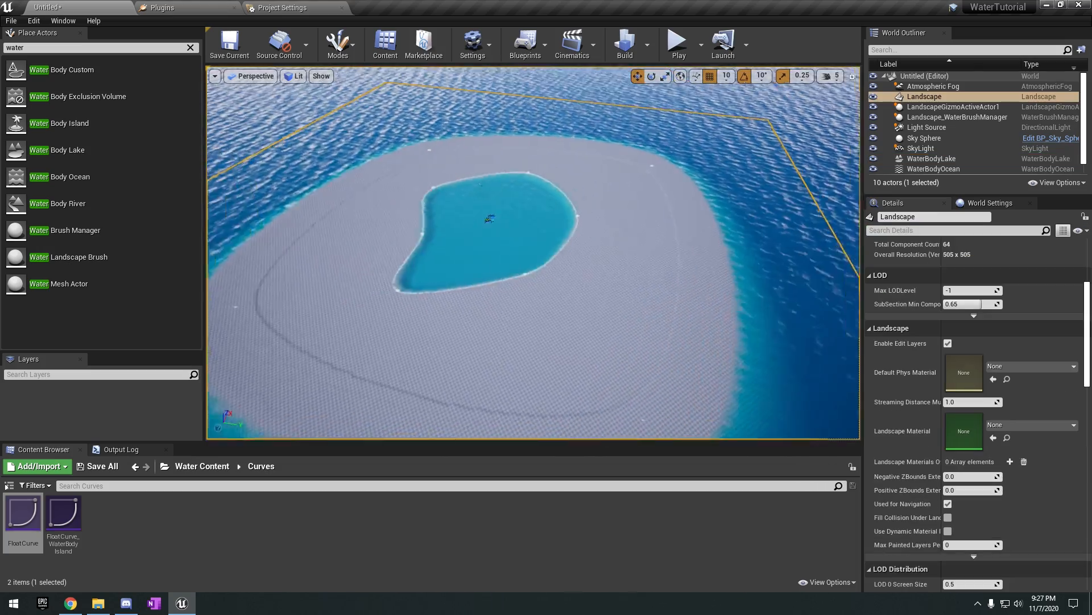
# Add one more spline point to reshape the lake's shoreline, and select the landscape.
pyautogui.moveTo(490, 285); pyautogui.dragTo(571, 279, button='right')
pyautogui.click(531, 288)
pyautogui.click(574, 301)
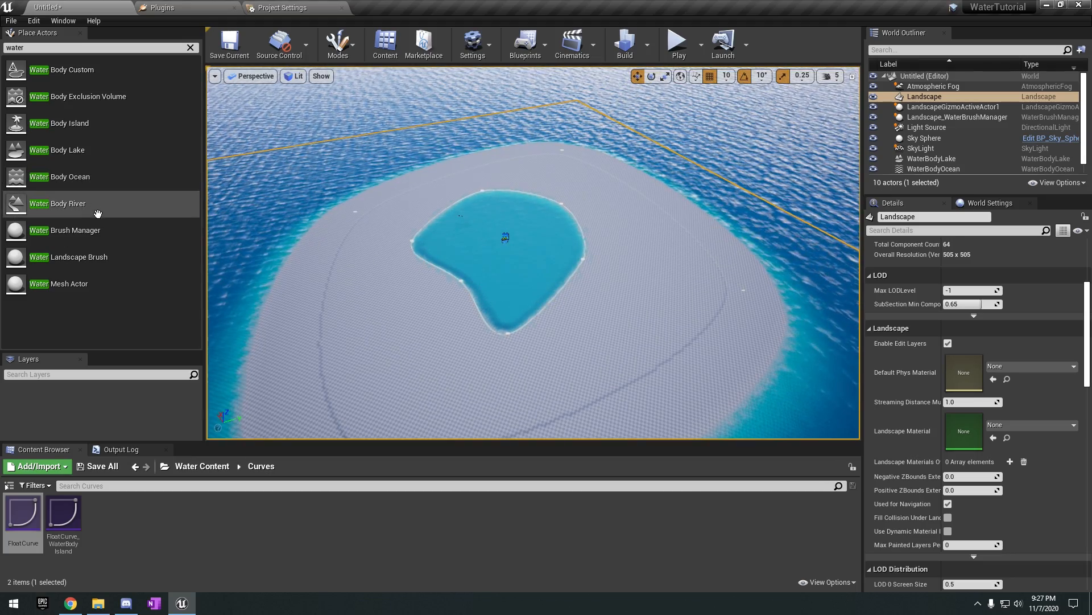
# Place a Water Body River on the island and run it from the lake's shore out into the ocean.
pyautogui.moveTo(97, 211); pyautogui.dragTo(452, 243)
pyautogui.moveTo(631, 393); pyautogui.dragTo(629, 392)
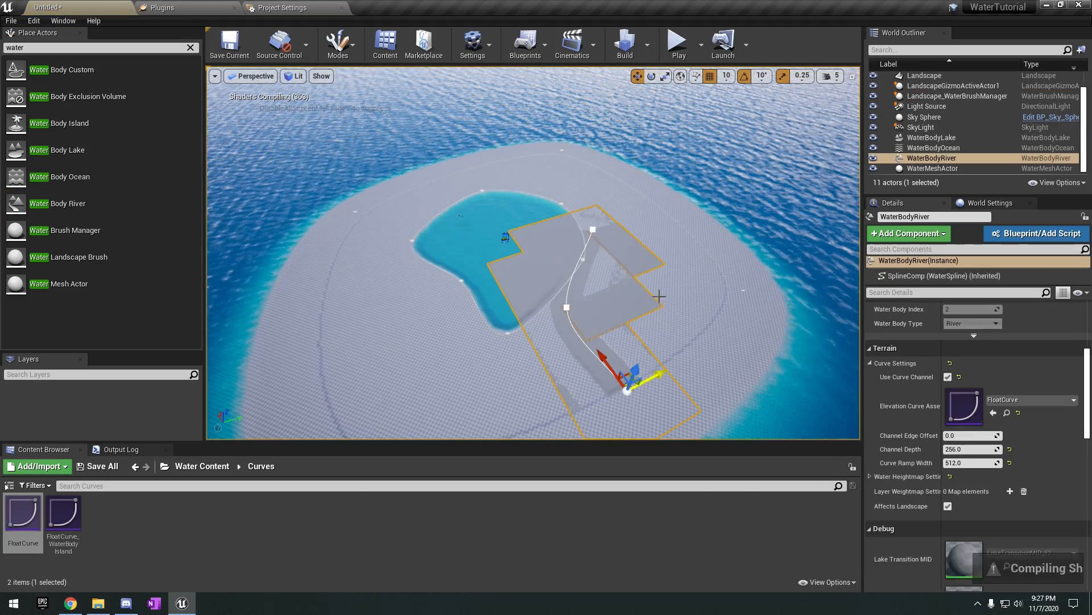
pyautogui.moveTo(677, 297)
pyautogui.mouseDown(button='right')
pyautogui.moveTo(695, 308)
pyautogui.moveTo(677, 298)
pyautogui.mouseUp(button='right')
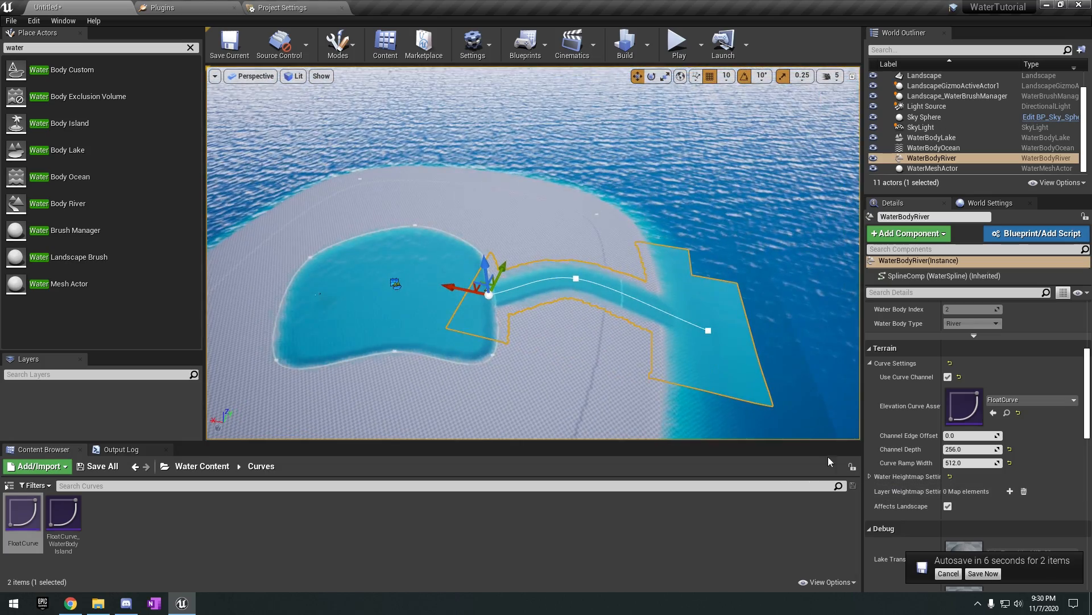
# Cancel the pending autosave, examine the river's mouth at the ocean, and reselect the river.
pyautogui.click(949, 574)
pyautogui.moveTo(705, 352); pyautogui.dragTo(683, 348, button='right')
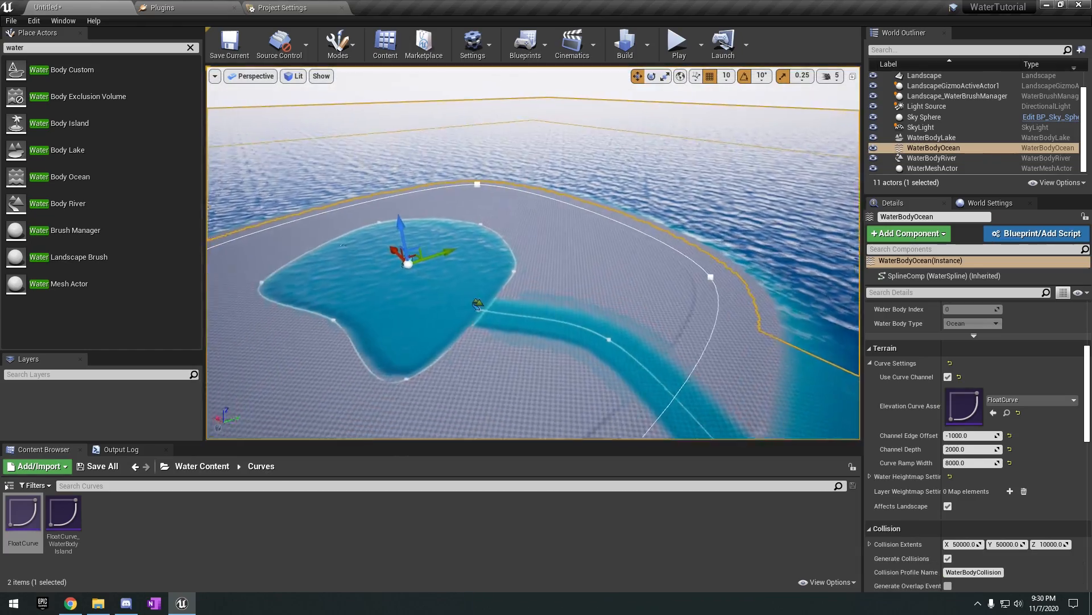
pyautogui.moveTo(535, 256); pyautogui.dragTo(592, 262, button='right')
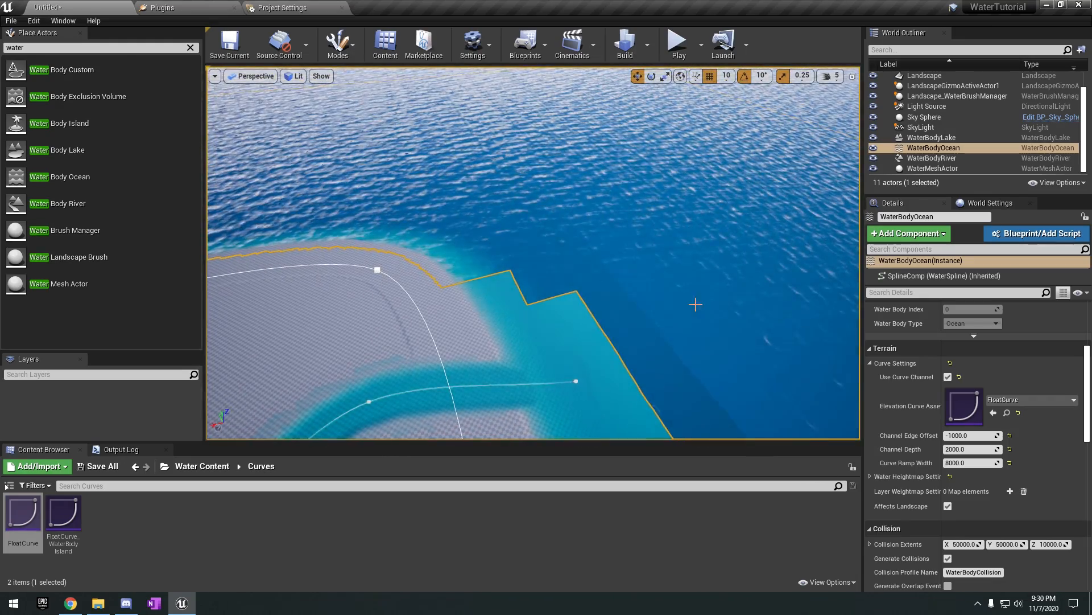
pyautogui.click(565, 317)
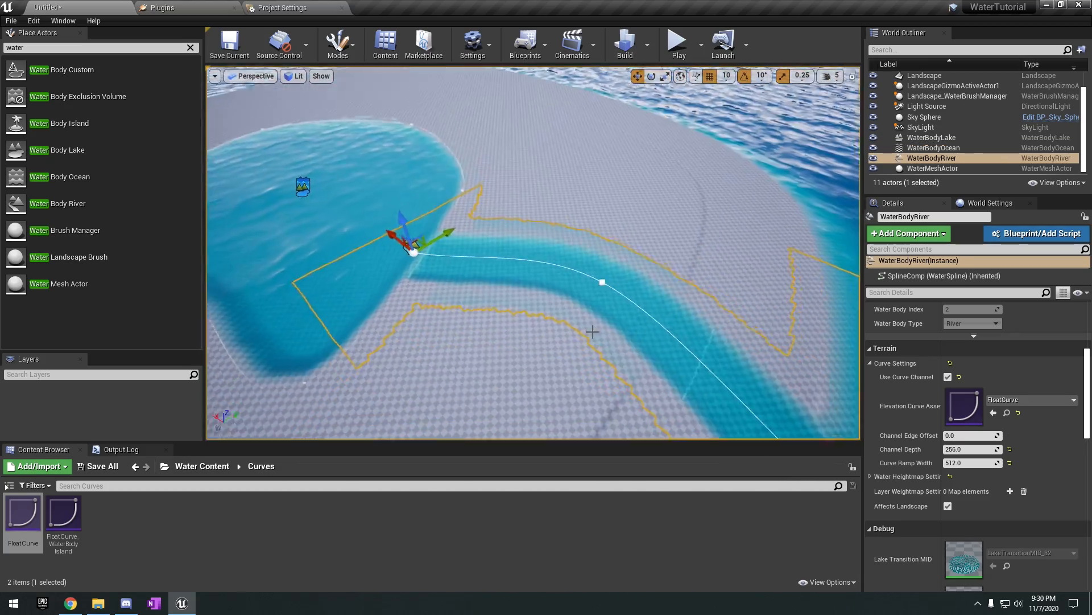
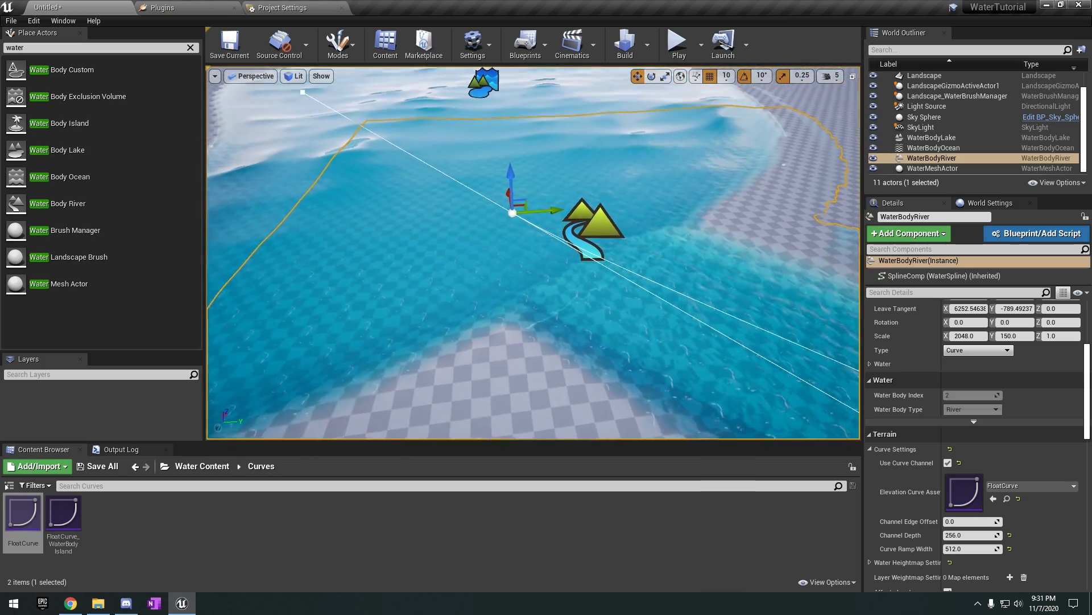
# Set the river's Curve Ramp Width to about 386.1 and its Channel Depth to about 67.5.
pyautogui.scroll(-4, 964, 452)
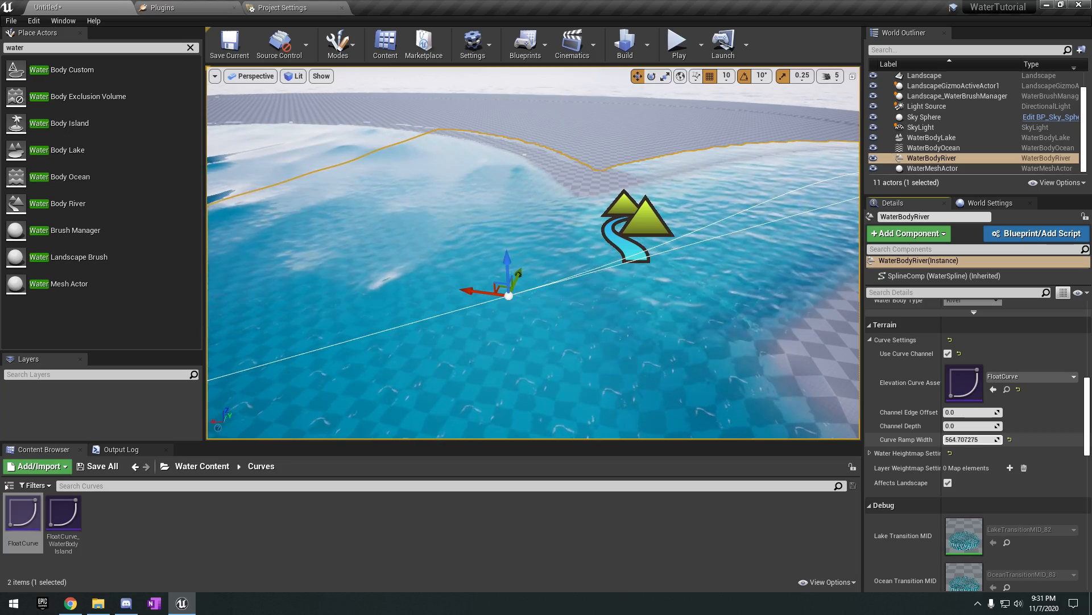
pyautogui.moveTo(970, 439); pyautogui.dragTo(947, 439)
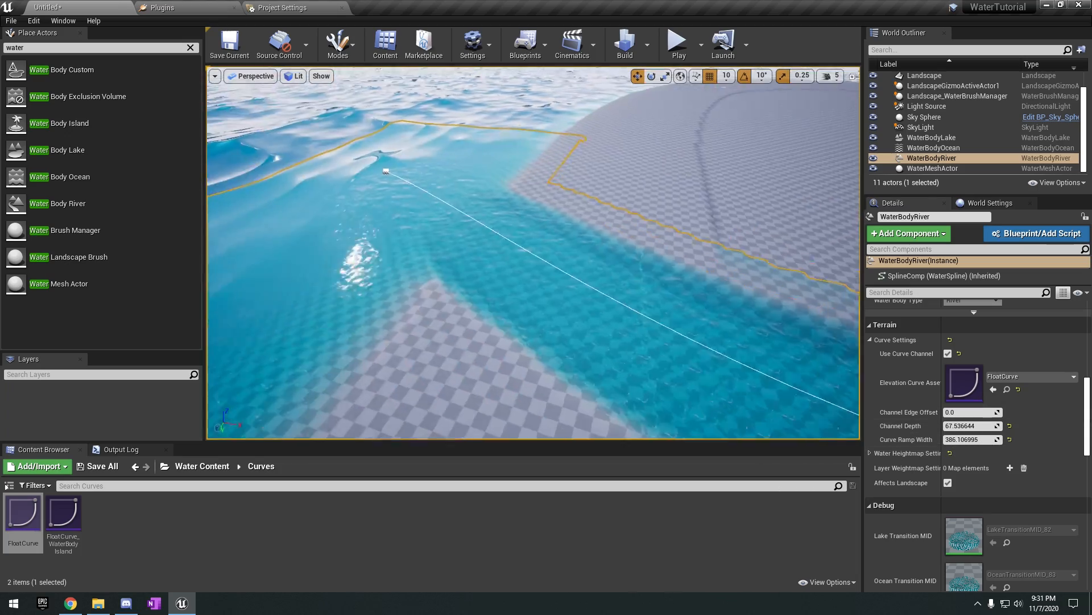
pyautogui.moveTo(533, 253); pyautogui.dragTo(501, 199, button='right')
pyautogui.click(493, 259)
pyautogui.moveTo(492, 259); pyautogui.dragTo(515, 254, button='right')
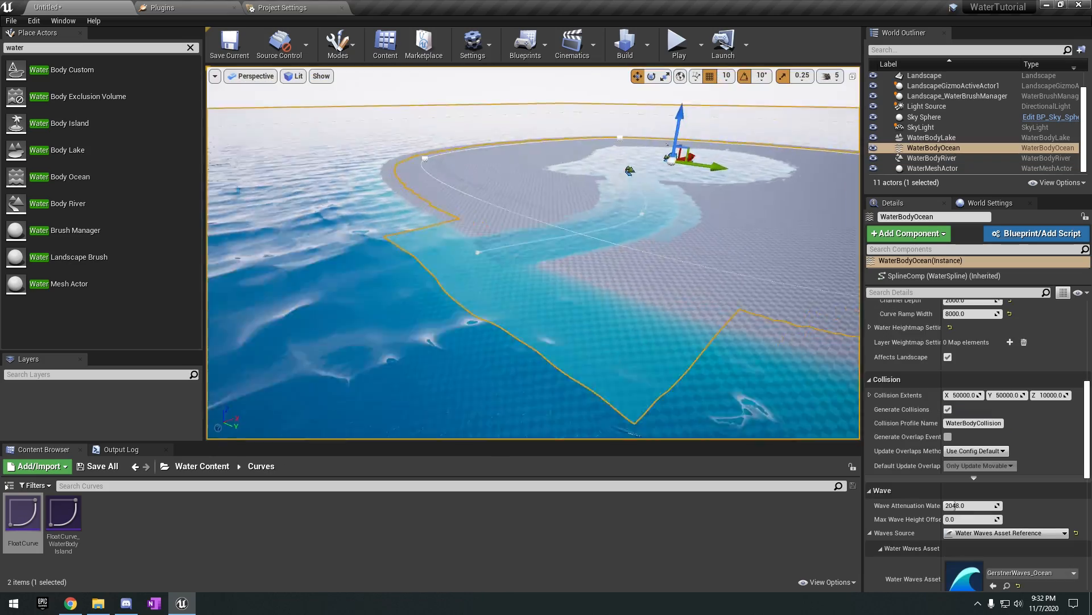
# Select the ocean and assign Water_Material_Lake as its Water Material.
pyautogui.moveTo(561, 336); pyautogui.dragTo(347, 307, button='right')
pyautogui.moveTo(561, 335); pyautogui.dragTo(546, 355, button='right')
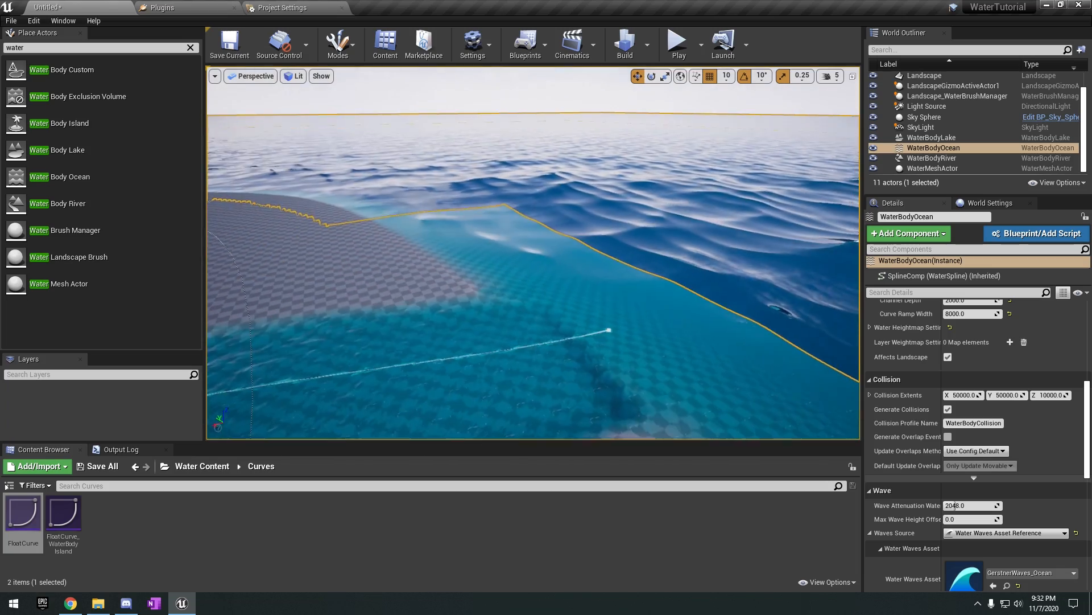
pyautogui.scroll(-5, 1032, 518)
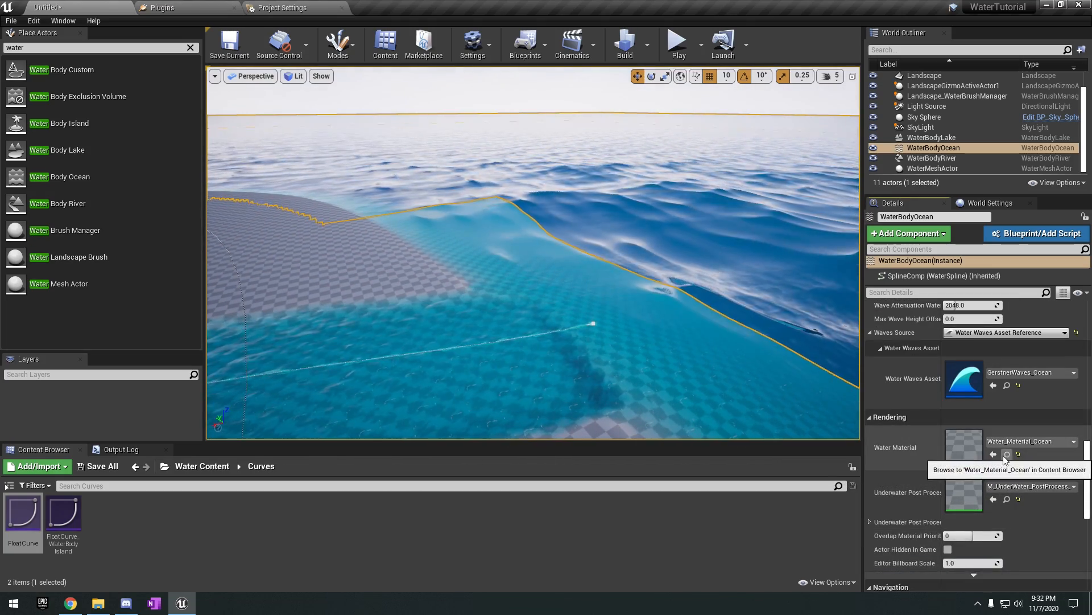
pyautogui.click(1006, 455)
pyautogui.moveTo(185, 518); pyautogui.dragTo(996, 461)
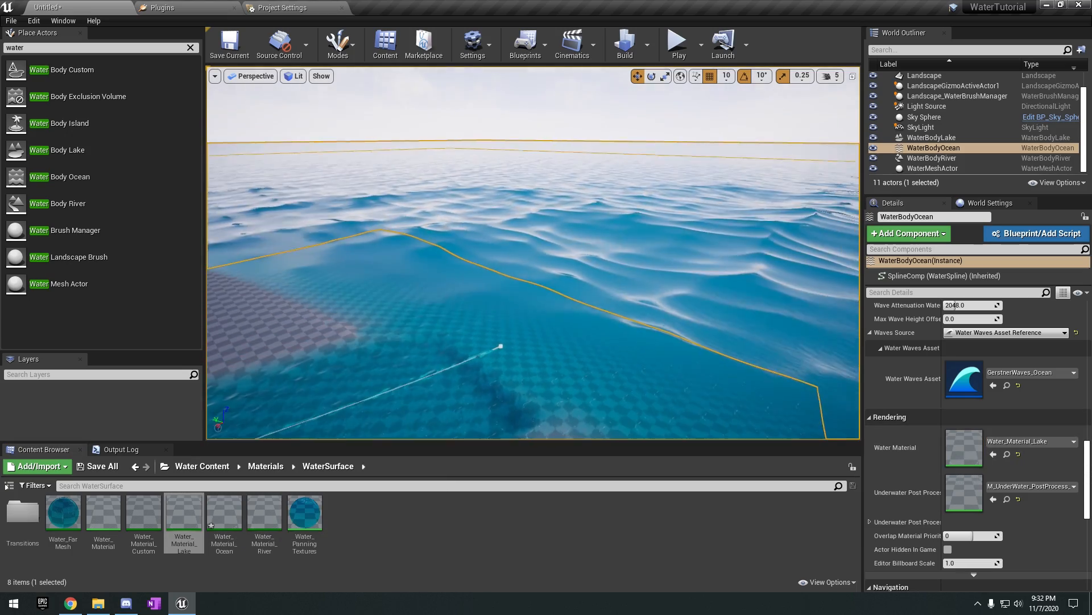
pyautogui.moveTo(593, 357); pyautogui.dragTo(376, 364, button='right')
# Select the river and adjust its end spline point at the ocean mouth.
pyautogui.click(546, 387)
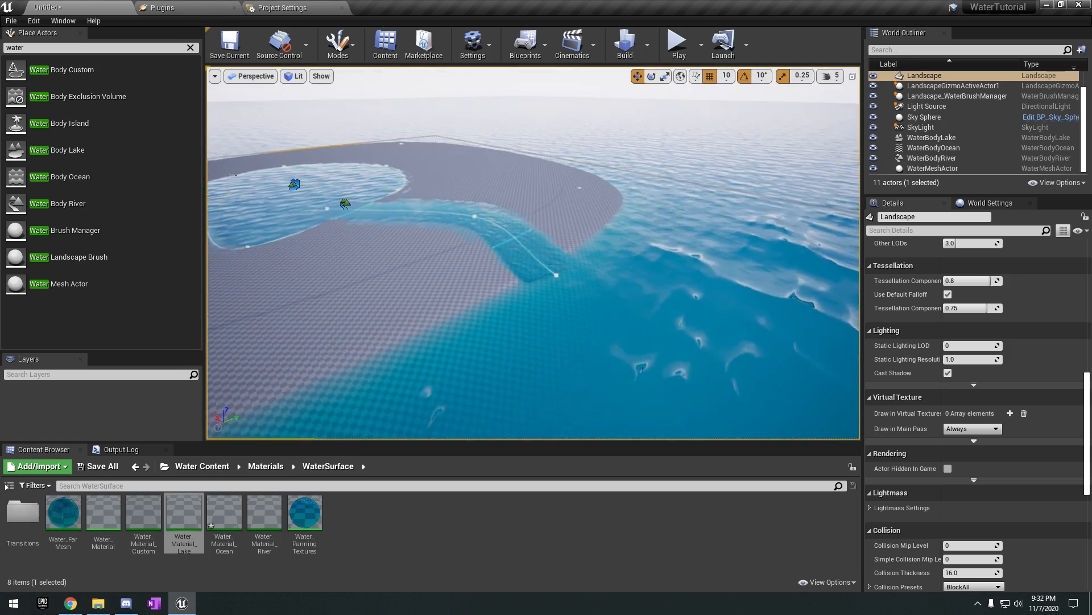
pyautogui.click(586, 273)
pyautogui.press('f')
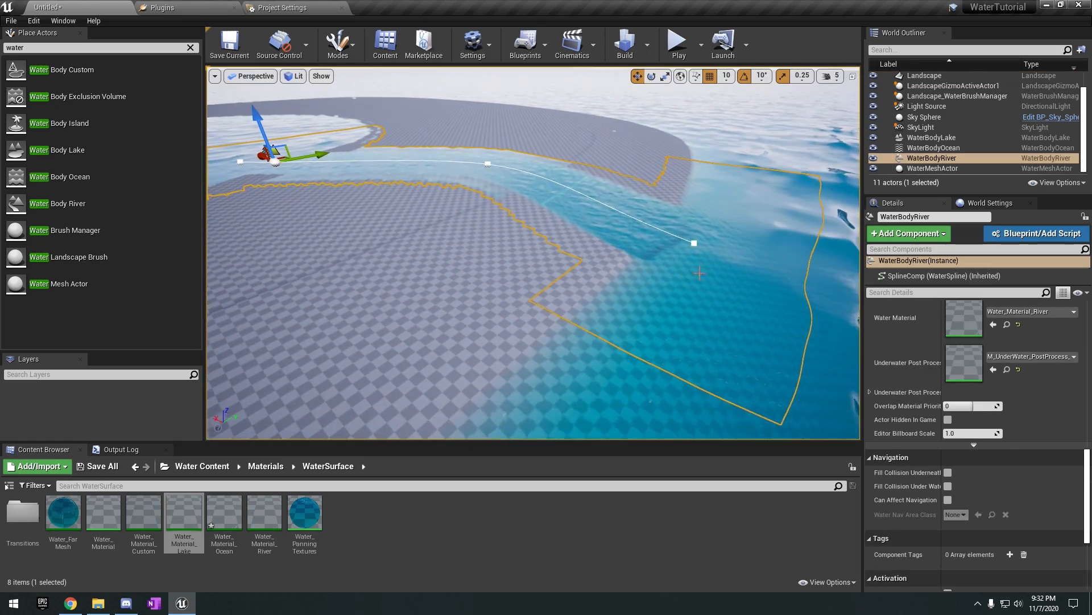
pyautogui.click(651, 248)
pyautogui.moveTo(651, 248); pyautogui.dragTo(700, 242, button='right')
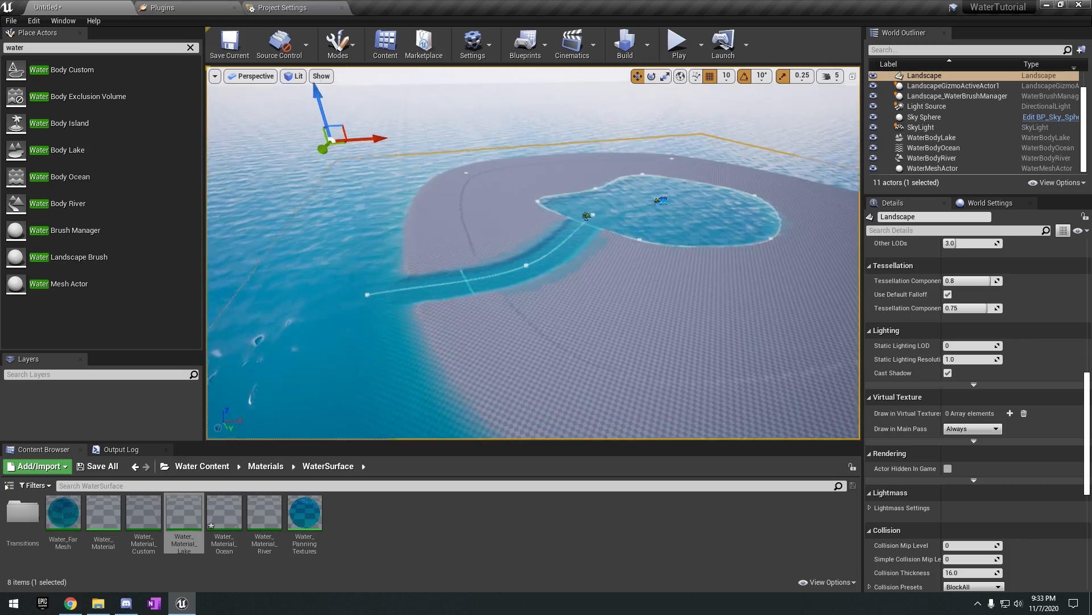
pyautogui.moveTo(646, 314)
pyautogui.mouseDown(button='right')
pyautogui.moveTo(595, 318)
pyautogui.moveTo(646, 315)
pyautogui.moveTo(626, 310)
pyautogui.mouseUp(button='right')
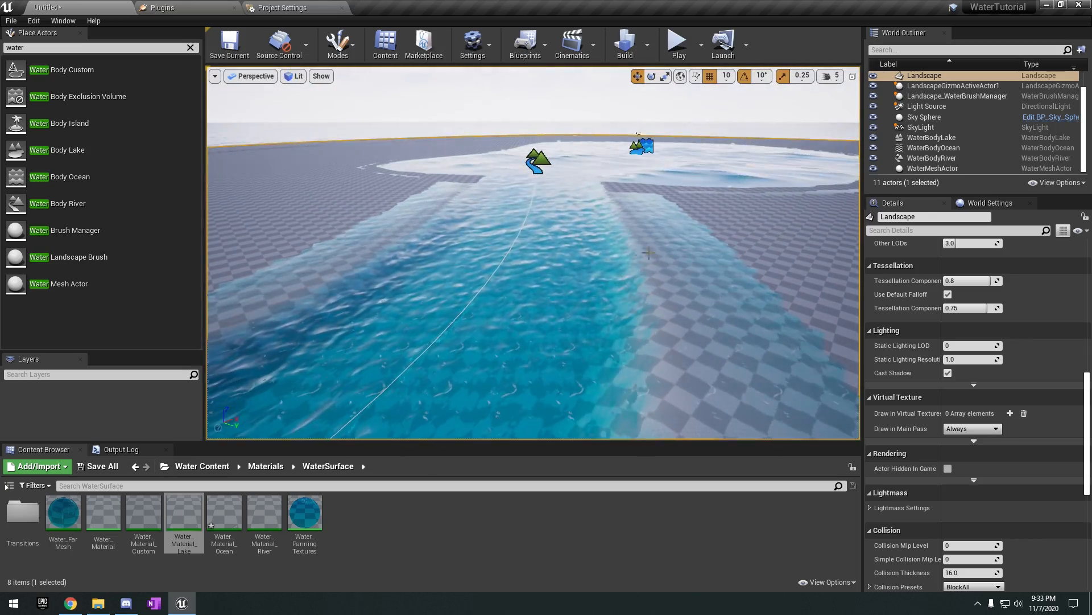
# Reselect the river, expand its Water Heightmap falloff settings, and raise the ZOffset to about 96.
pyautogui.click(586, 273)
pyautogui.moveTo(586, 273)
pyautogui.mouseDown(button='right')
pyautogui.moveTo(539, 273)
pyautogui.moveTo(575, 280)
pyautogui.mouseUp(button='right')
pyautogui.click(535, 272)
pyautogui.scroll(5, 887, 444)
pyautogui.click(870, 450)
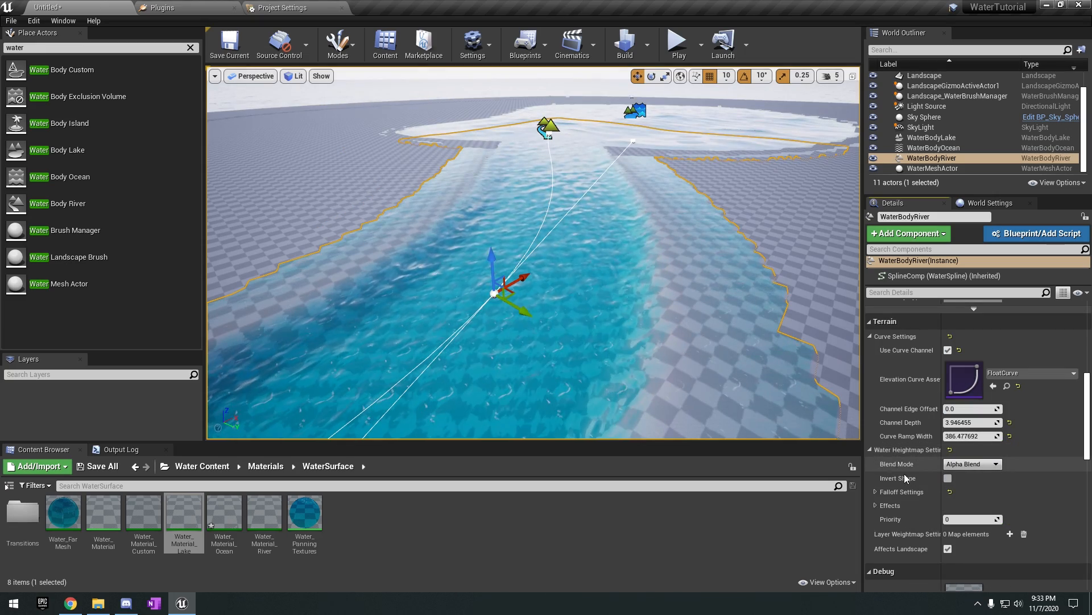
pyautogui.click(876, 492)
pyautogui.scroll(-3, 921, 497)
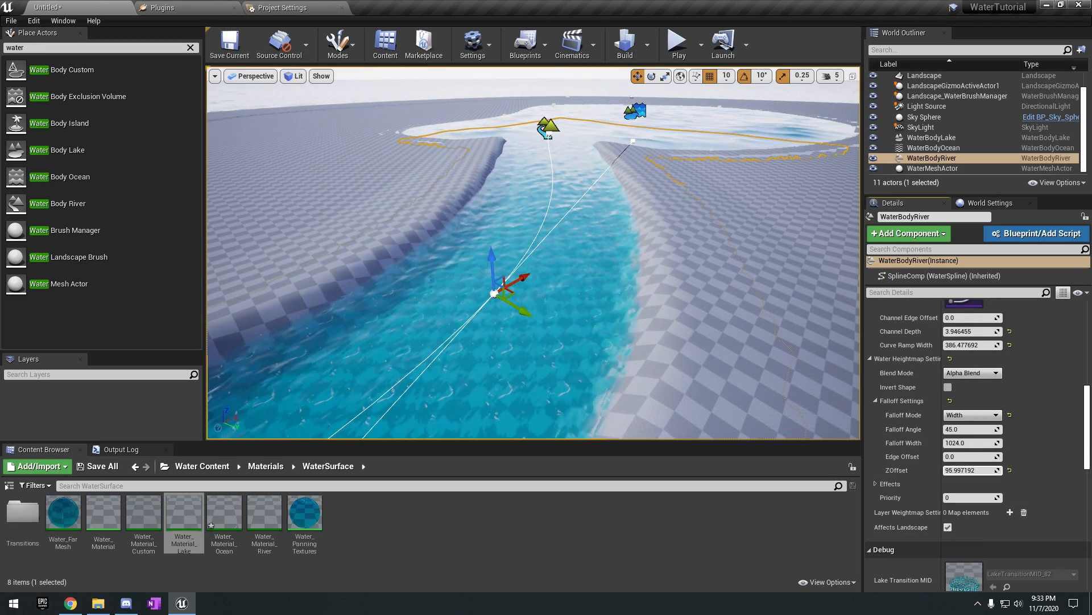
# Set the river's ZOffset to about 57 and adjust its Falloff Width.
pyautogui.moveTo(534, 253); pyautogui.dragTo(489, 264, button='right')
pyautogui.click(1010, 470)
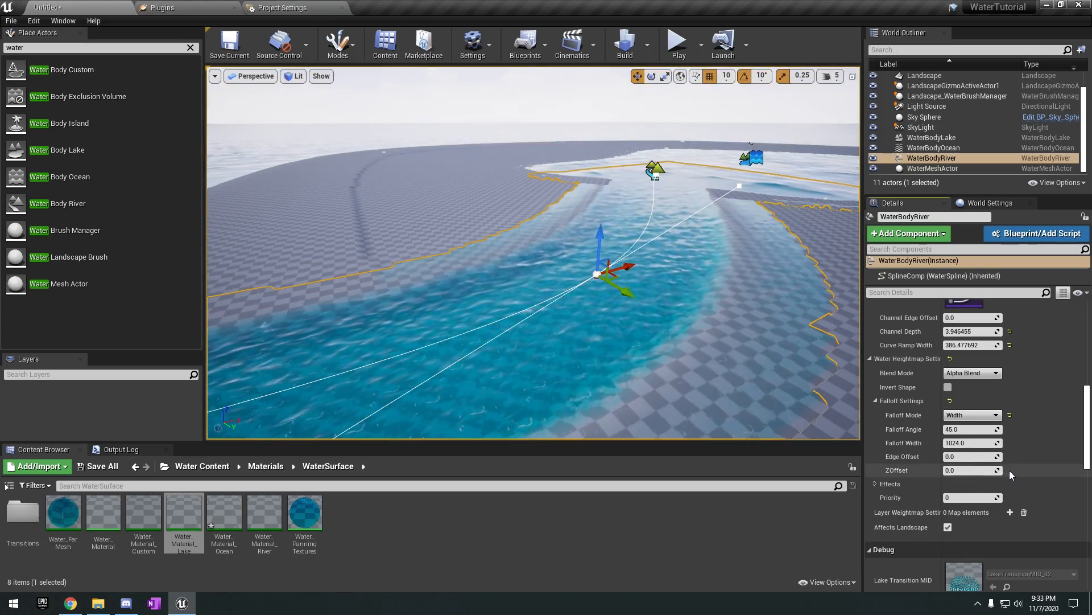
pyautogui.moveTo(325, 302); pyautogui.dragTo(648, 313, button='right')
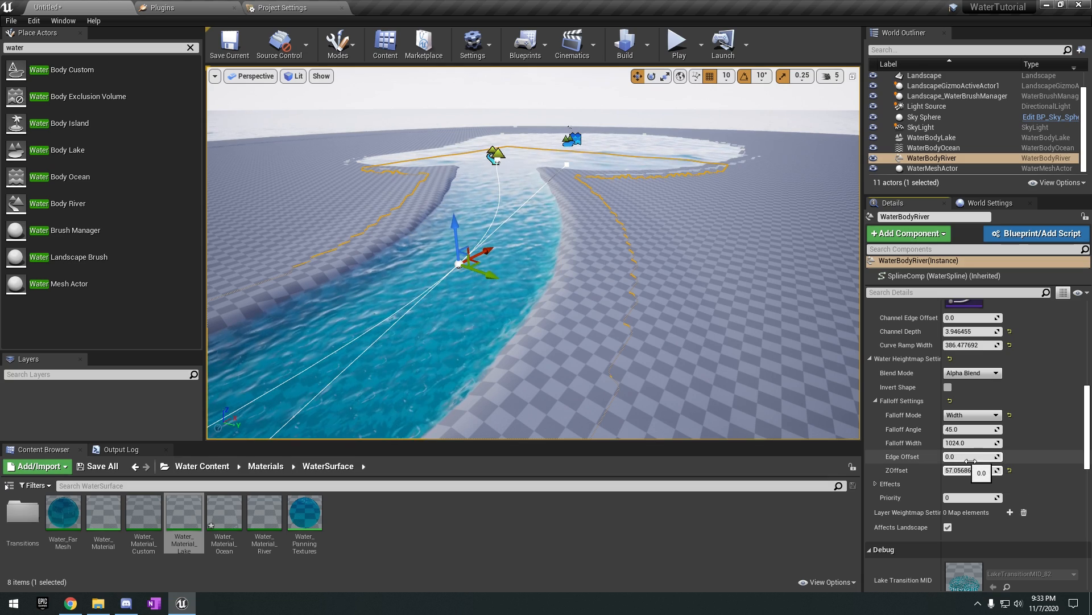
pyautogui.moveTo(971, 446); pyautogui.dragTo(1018, 446)
# Place a second Water Body River on the island, on the side of the lake away from the first river.
pyautogui.press('s')
pyautogui.moveTo(626, 284)
pyautogui.mouseDown(button='right')
pyautogui.moveTo(729, 310)
pyautogui.moveTo(661, 287)
pyautogui.moveTo(458, 296)
pyautogui.mouseUp(button='right')
pyautogui.press('a')
pyautogui.click(626, 285)
pyautogui.press('s')
pyautogui.press('d')
pyautogui.press('w')
pyautogui.moveTo(90, 215); pyautogui.dragTo(596, 292)
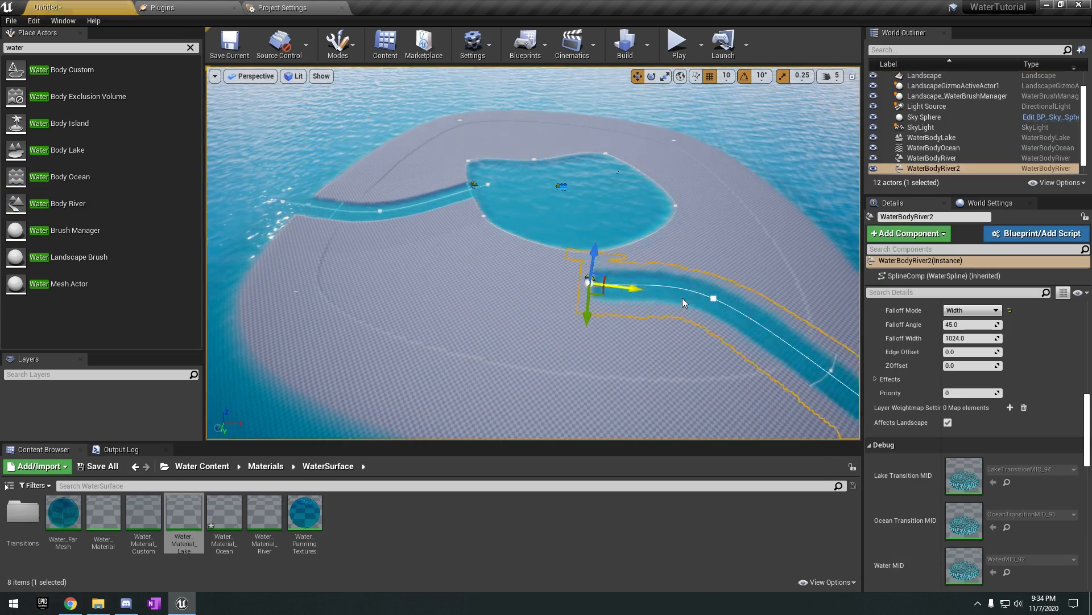
# Position the second river so it starts at the lake's shore and runs across the island into the ocean.
pyautogui.press('e')
pyautogui.moveTo(594, 249); pyautogui.dragTo(535, 301)
pyautogui.press('w')
pyautogui.press('d')
pyautogui.moveTo(609, 314); pyautogui.dragTo(501, 319, button='right')
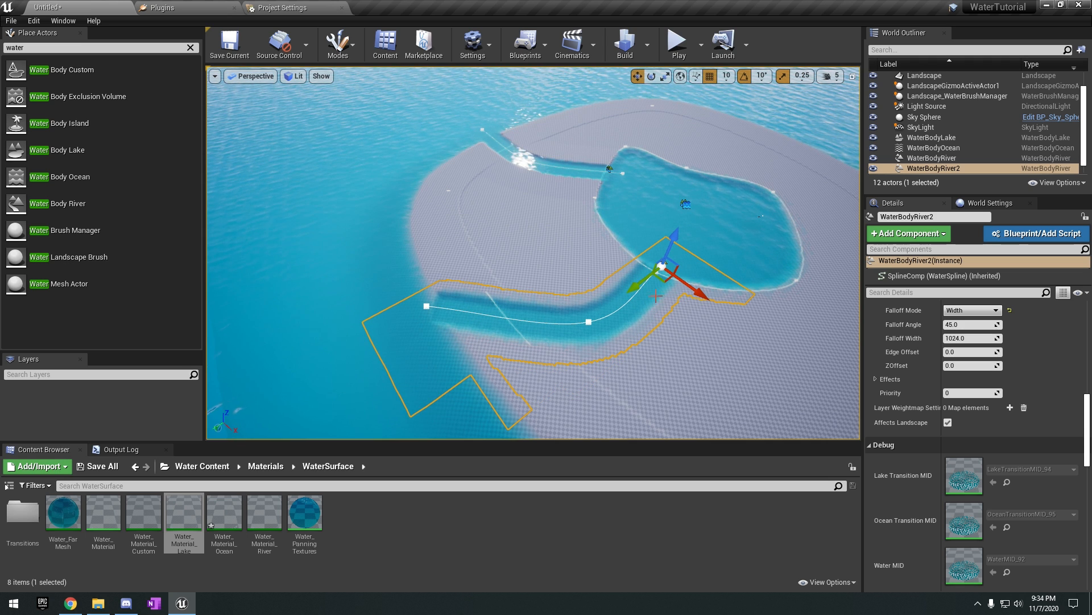
# Move the second river's middle spline point to curve its channel between the lake and the ocean.
pyautogui.moveTo(612, 336); pyautogui.dragTo(671, 336, button='right')
pyautogui.press('a')
pyautogui.click(532, 301)
pyautogui.moveTo(555, 304); pyautogui.dragTo(623, 287)
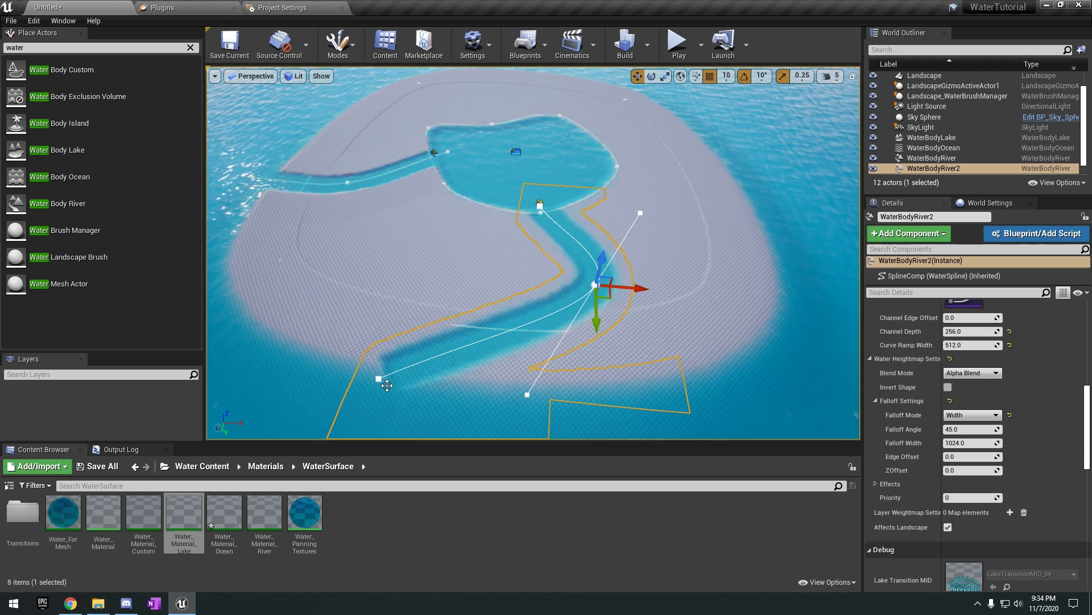
pyautogui.moveTo(837, 393); pyautogui.dragTo(790, 398, button='right')
pyautogui.press('w')
# Add another spline point to the second river near the lake and move it sideways to form an S-bend.
pyautogui.click(588, 327)
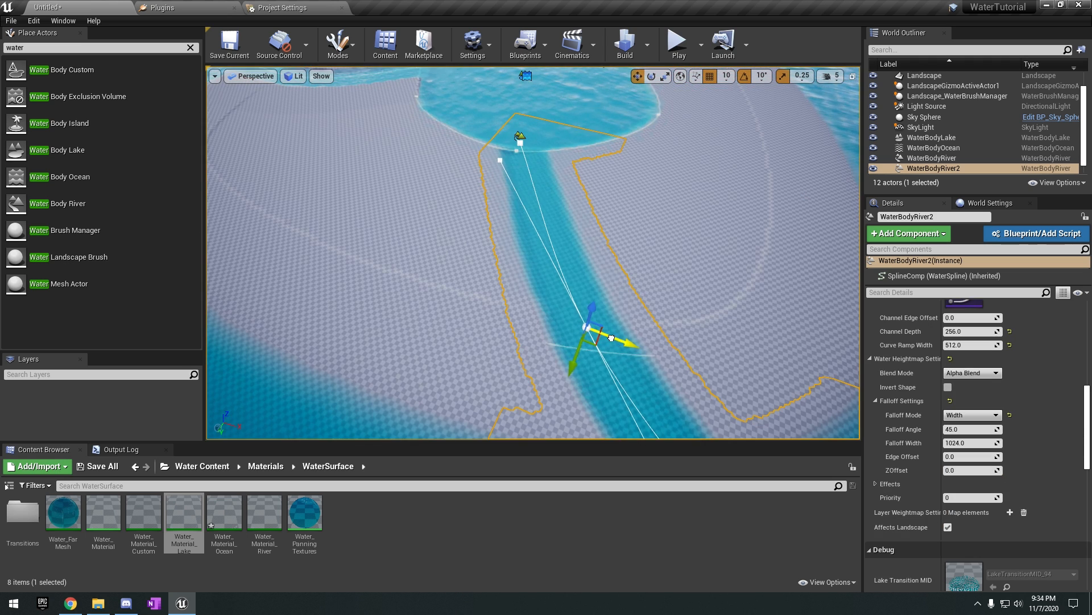
pyautogui.moveTo(616, 342); pyautogui.dragTo(675, 304)
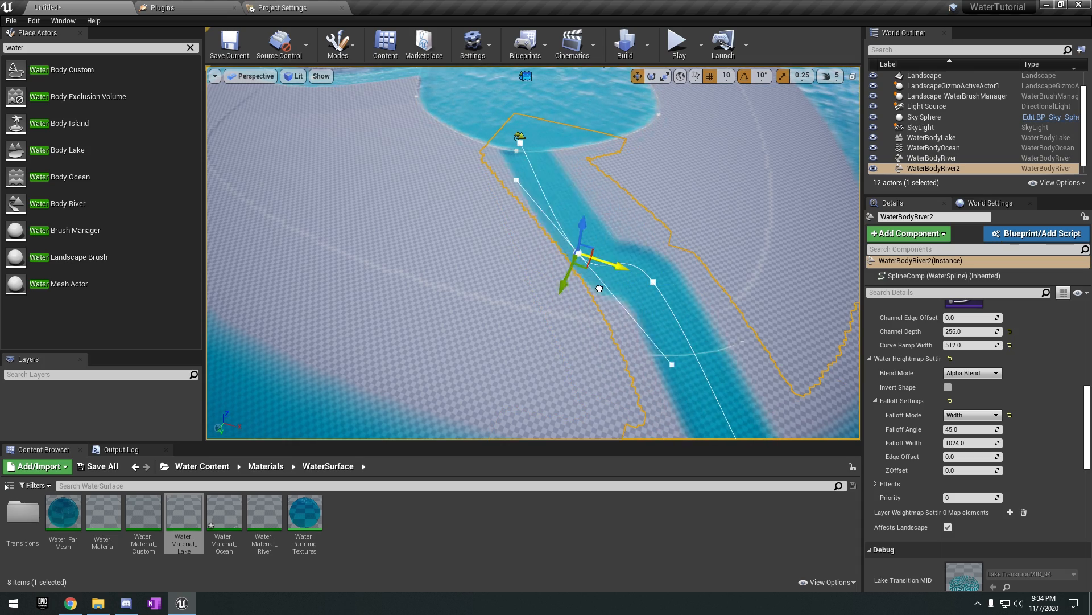
pyautogui.moveTo(634, 280); pyautogui.dragTo(495, 284, button='right')
pyautogui.press('d')
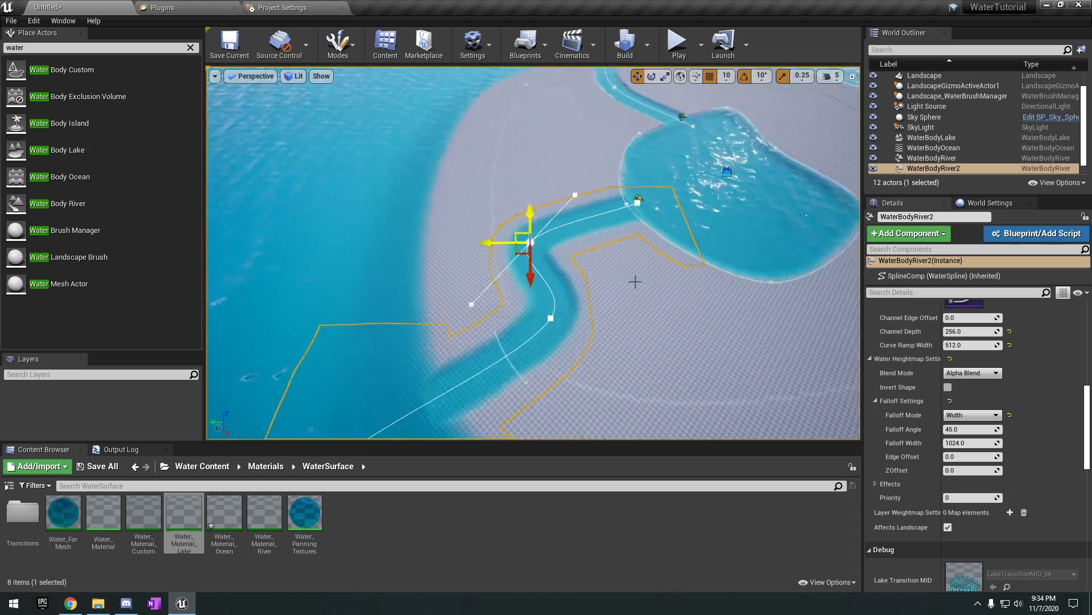
pyautogui.click(634, 281)
pyautogui.moveTo(633, 281); pyautogui.dragTo(677, 284, button='right')
pyautogui.press('s')
pyautogui.click(530, 241)
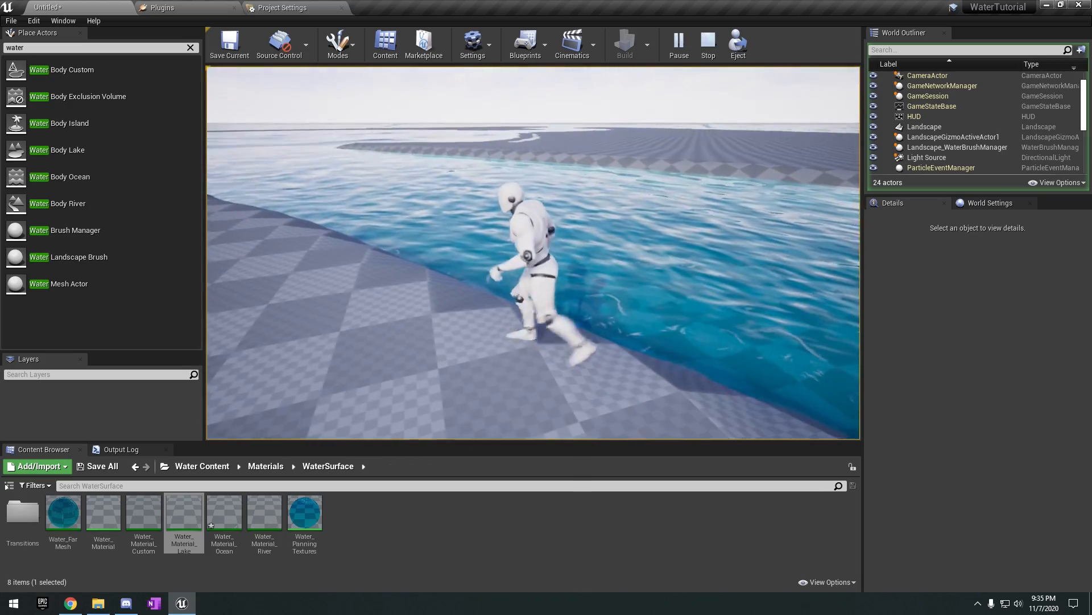
# Test the level in full screen by walking the character along the river's bank, and end the play session.
pyautogui.press('F11')
pyautogui.press('a')
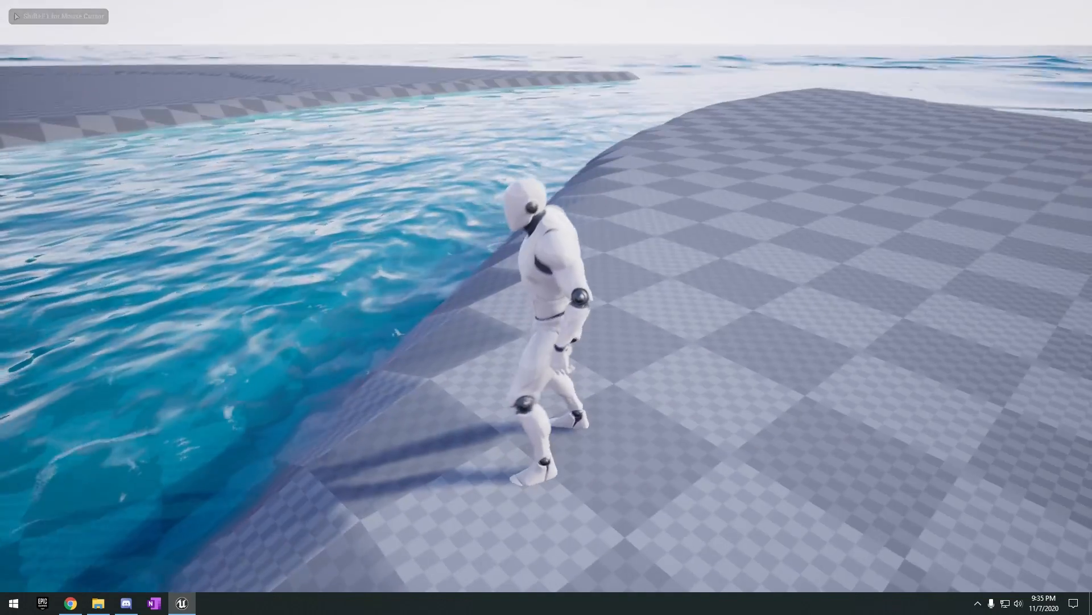
pyautogui.press('F11')
pyautogui.press('Escape')
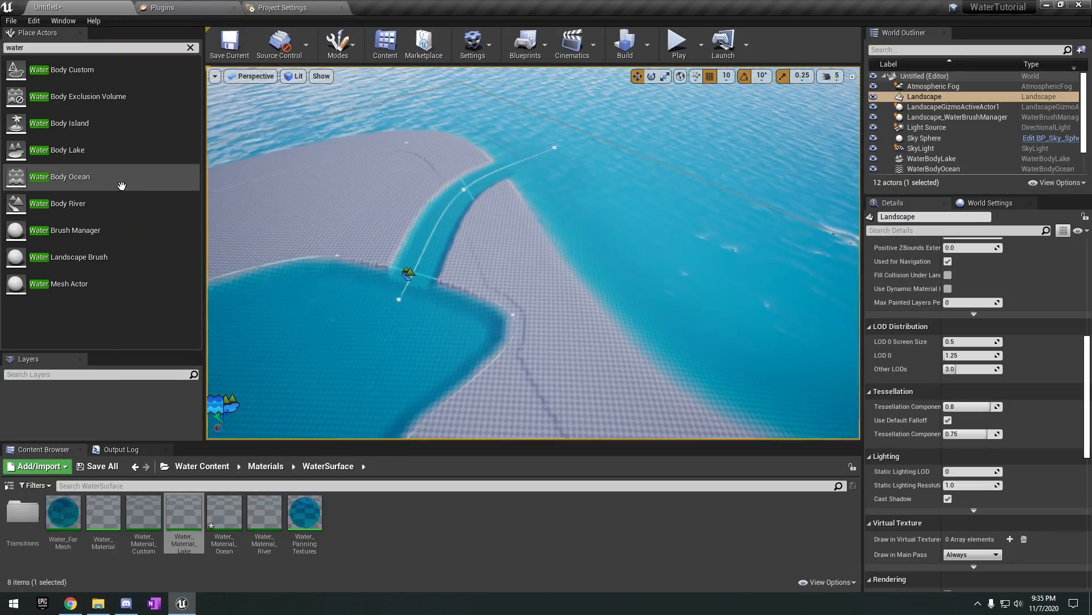
# Deselect the landscape and clear the water filter from the list of placeable actors.
pyautogui.moveTo(364, 245); pyautogui.dragTo(438, 216, button='right')
pyautogui.click(498, 240)
pyautogui.moveTo(498, 240); pyautogui.dragTo(592, 256, button='right')
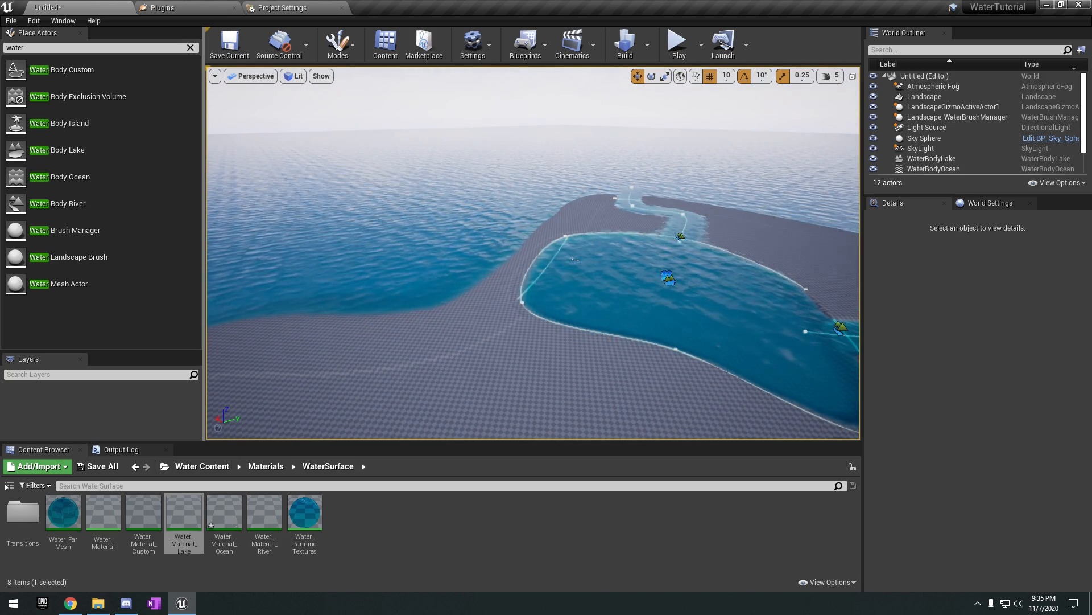
pyautogui.moveTo(609, 335); pyautogui.dragTo(711, 338, button='right')
pyautogui.moveTo(603, 329); pyautogui.dragTo(529, 329, button='right')
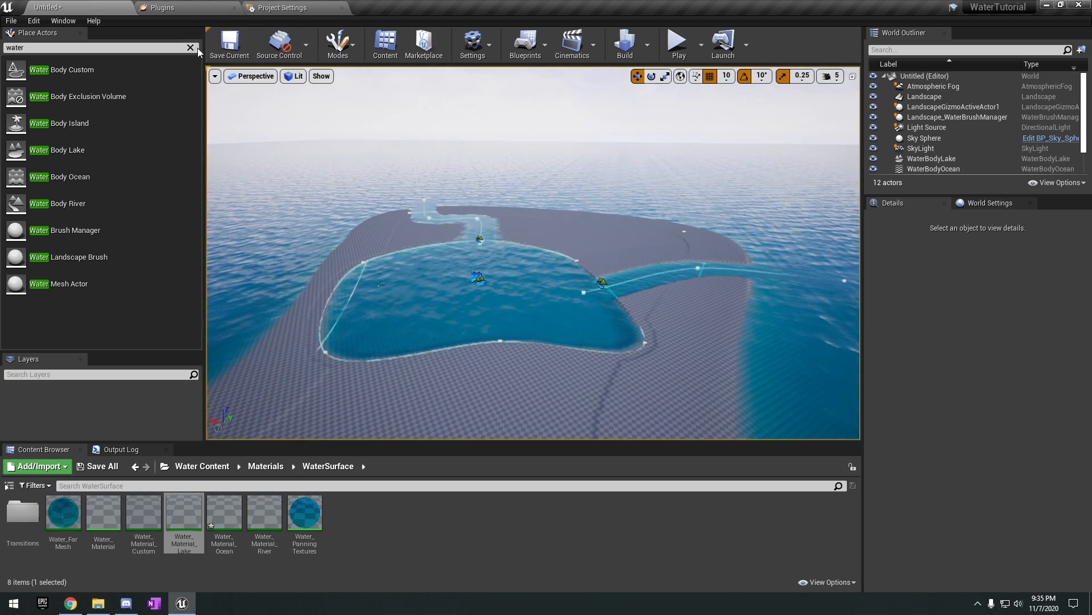
pyautogui.click(192, 49)
pyautogui.moveTo(734, 226); pyautogui.dragTo(711, 268, button='right')
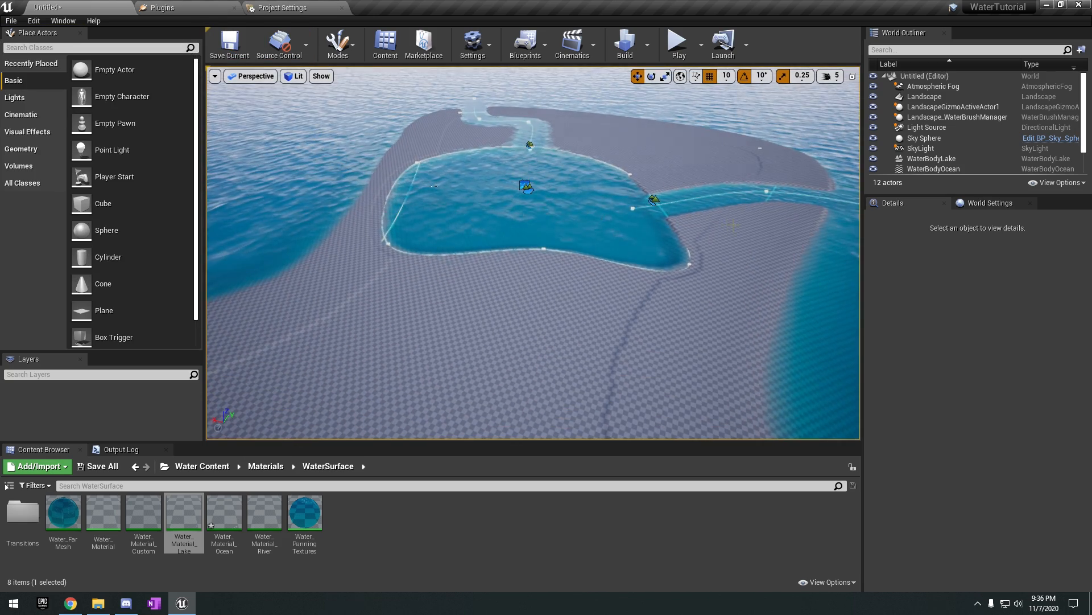
# Select the second river and review its terrain and heightmap falloff settings.
pyautogui.click(529, 146)
pyautogui.moveTo(618, 228); pyautogui.dragTo(706, 245, button='right')
pyautogui.scroll(-3, 994, 453)
pyautogui.scroll(12, 990, 451)
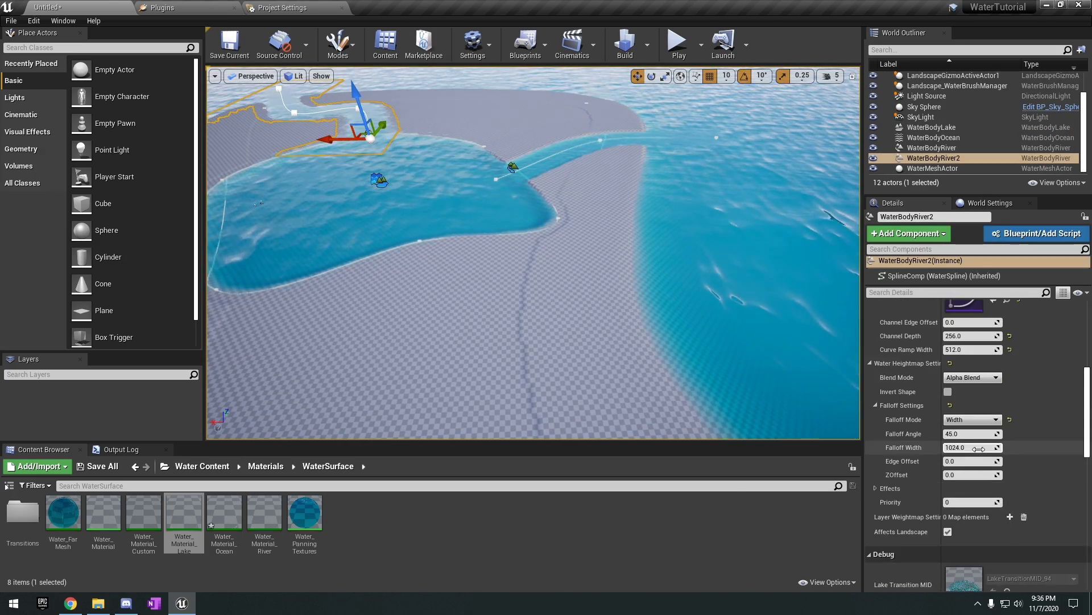
pyautogui.scroll(1, 979, 446)
# Select the ocean and open the Blueprints folder of the Water Content.
pyautogui.click(677, 352)
pyautogui.moveTo(675, 354); pyautogui.dragTo(695, 319, button='right')
pyautogui.press('w')
pyautogui.press('w')
pyautogui.click(202, 466)
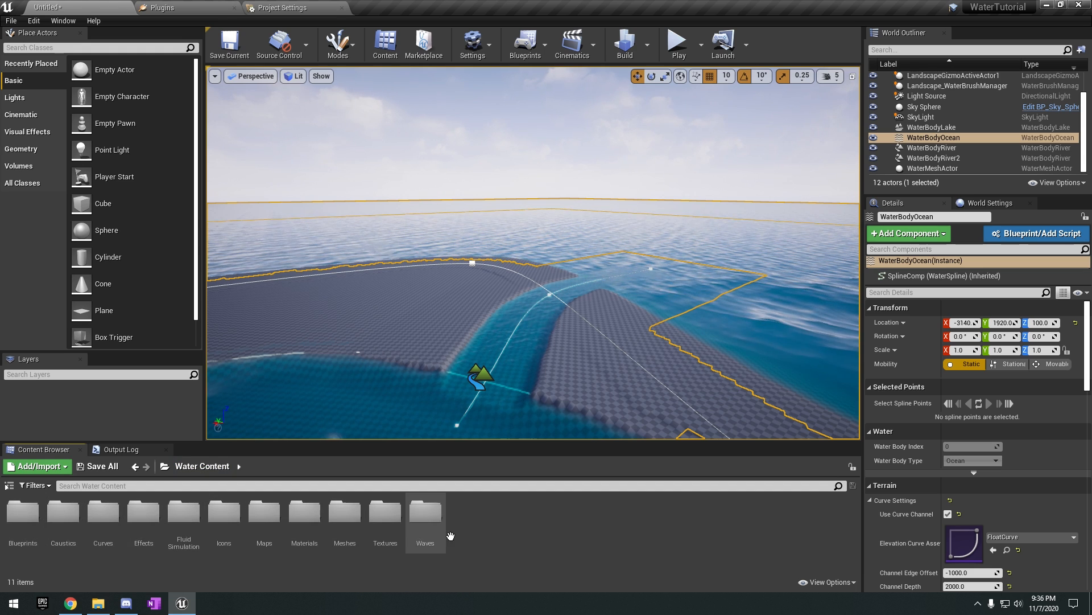
pyautogui.doubleClick(15, 532)
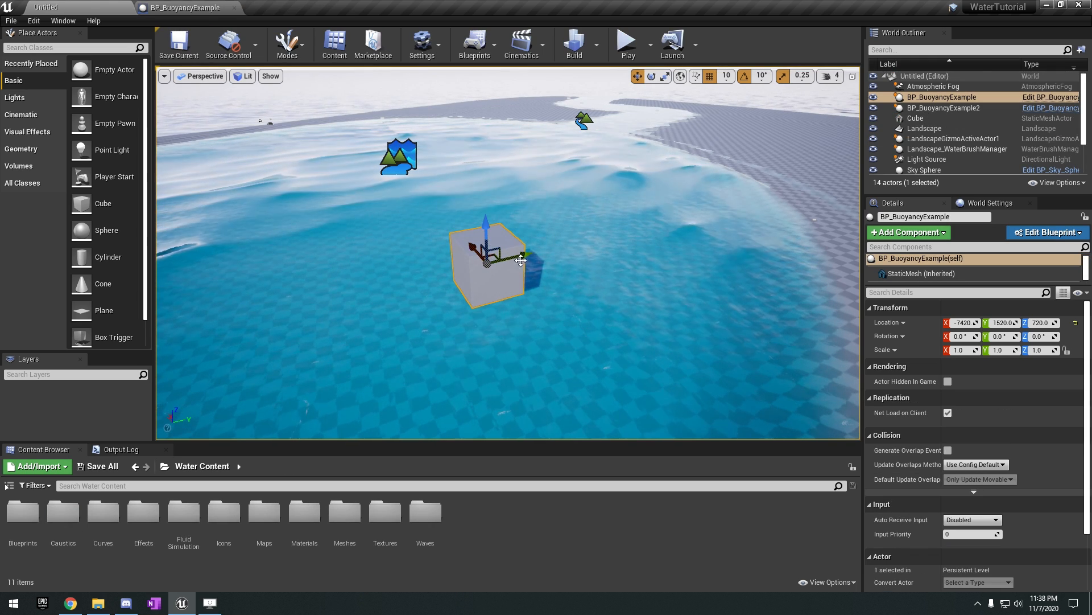
# Open the BP_BuoyancyExample blueprint, examine its Buoyancy component's pontoon settings, and search the addable components for "buy".
pyautogui.click(170, 7)
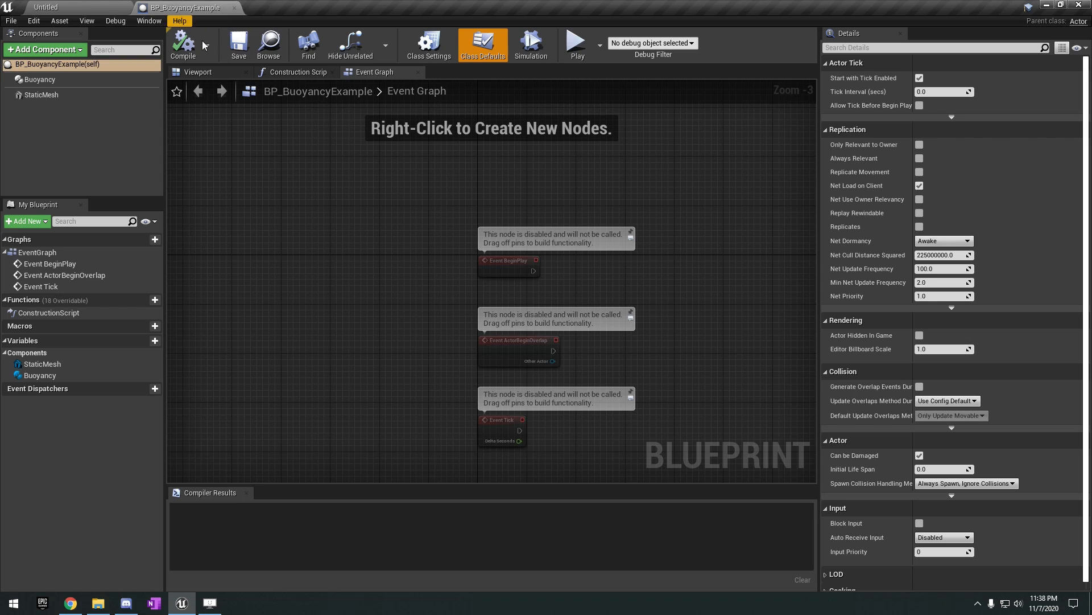
pyautogui.click(53, 81)
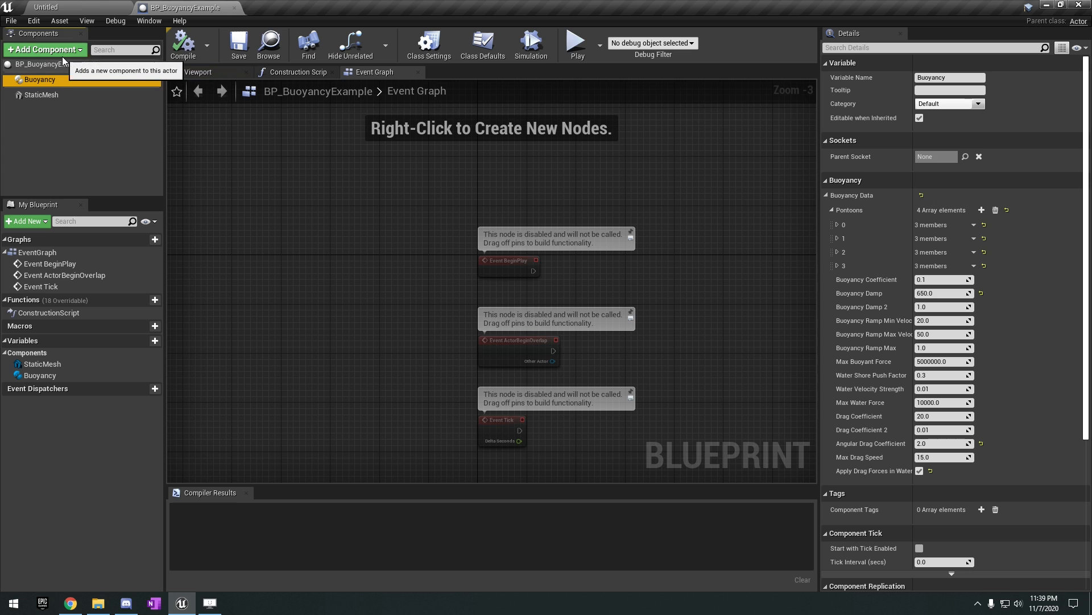
pyautogui.click(63, 56)
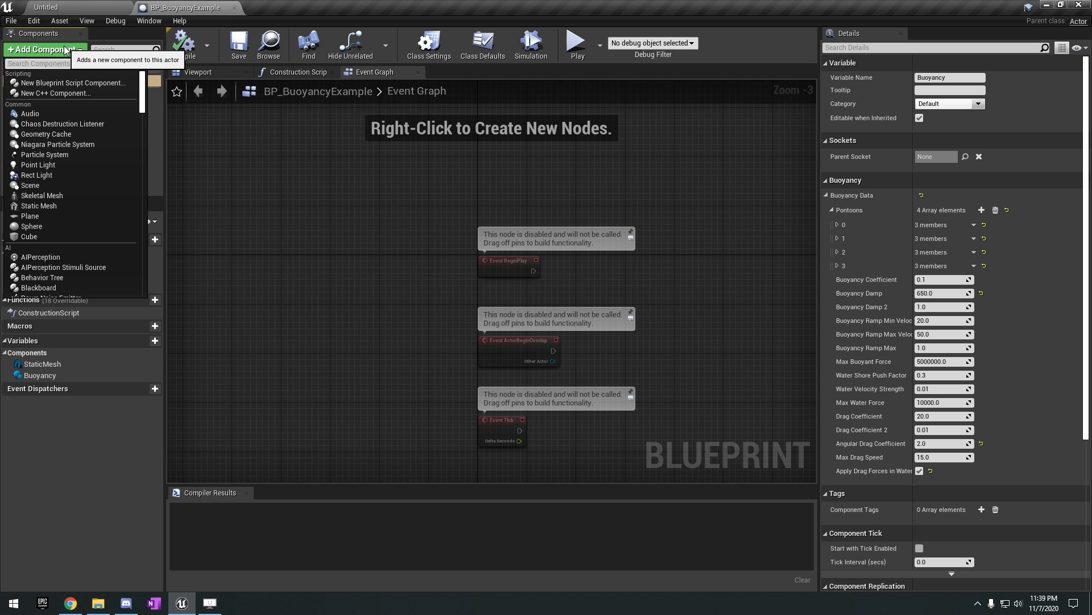
pyautogui.write('buy')
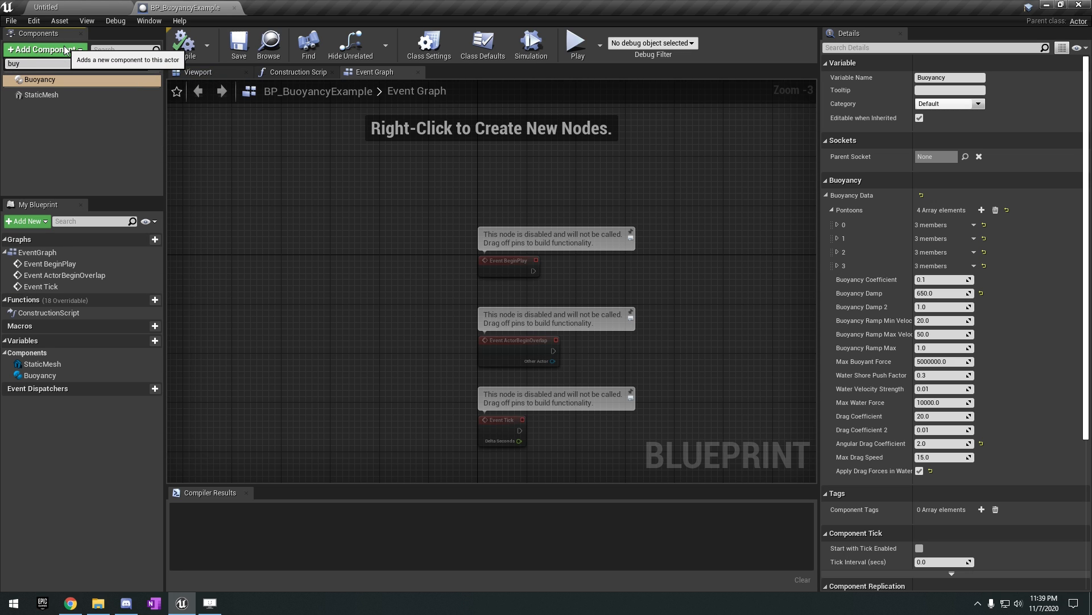
pyautogui.click(46, 104)
pyautogui.click(47, 82)
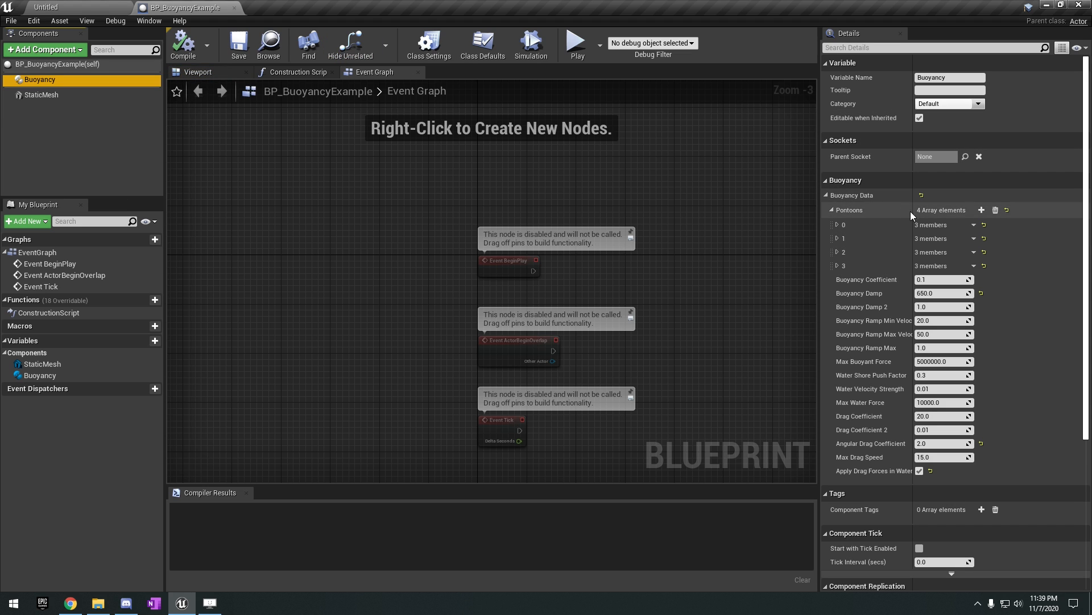
pyautogui.click(206, 77)
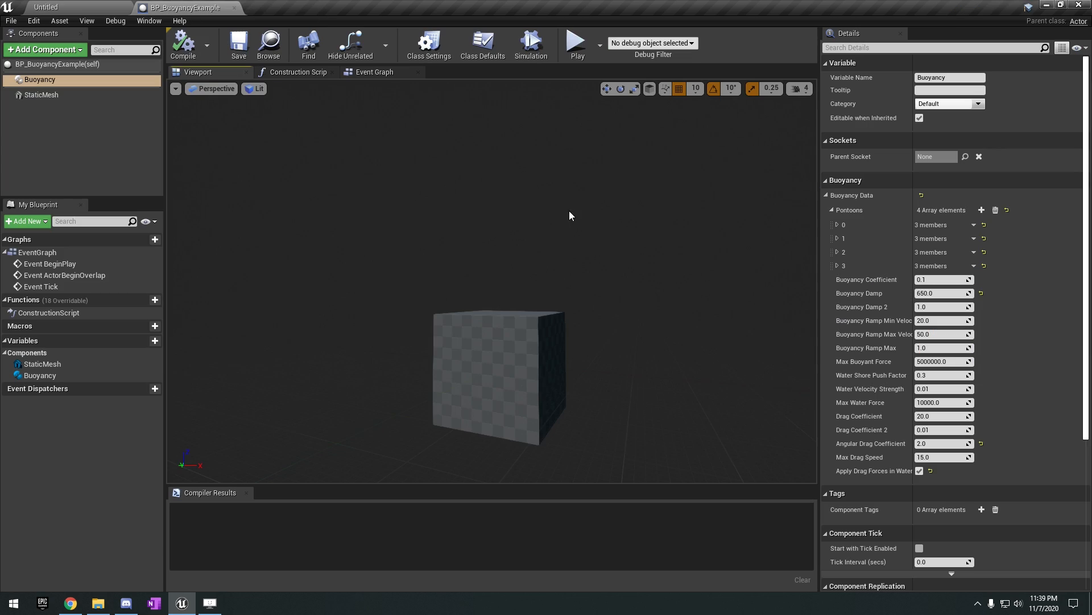
# Select the StaticMesh component of BP_BuoyancyExample and review its physics settings.
pyautogui.moveTo(570, 211); pyautogui.dragTo(639, 241, button='right')
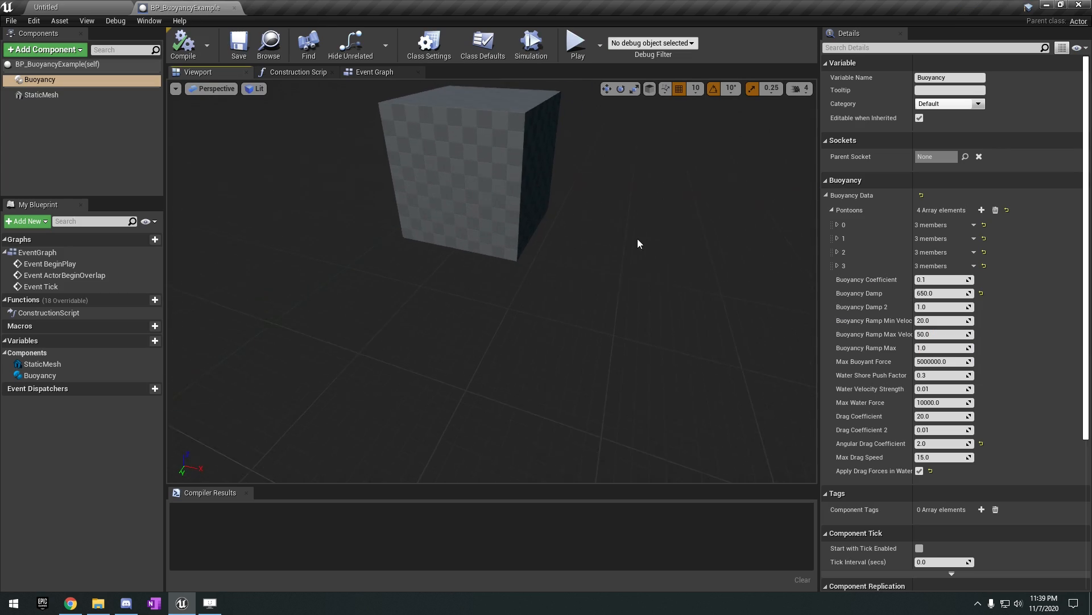
pyautogui.click(77, 94)
pyautogui.scroll(-3, 927, 295)
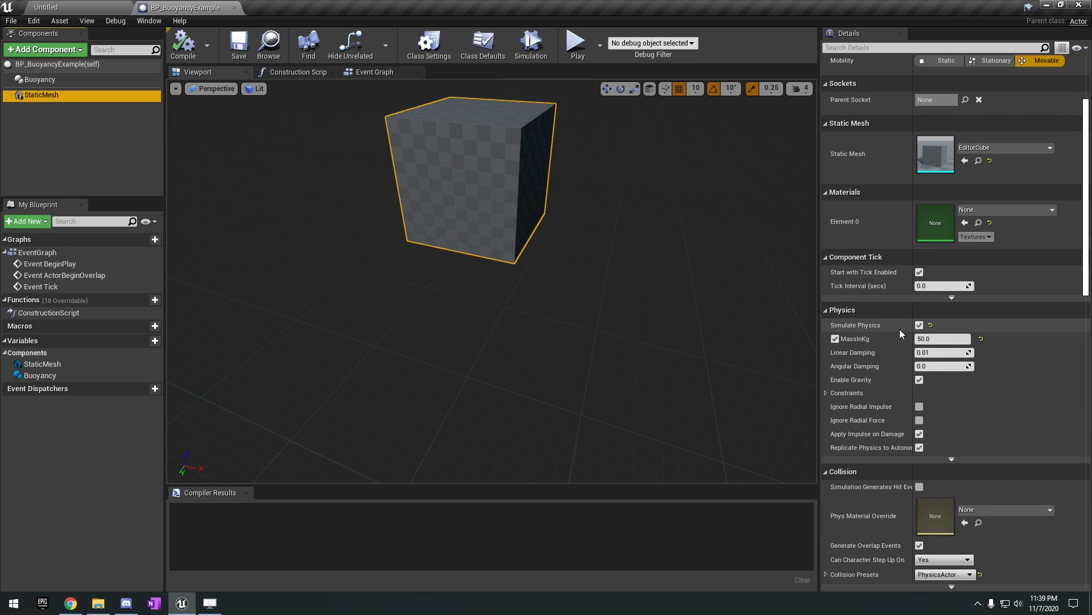
# Select the Buoyancy component and examine the relative location and radius of pontoon 0 alongside the cube in the viewport.
pyautogui.click(81, 82)
pyautogui.moveTo(692, 169); pyautogui.dragTo(645, 165, button='right')
pyautogui.press('d')
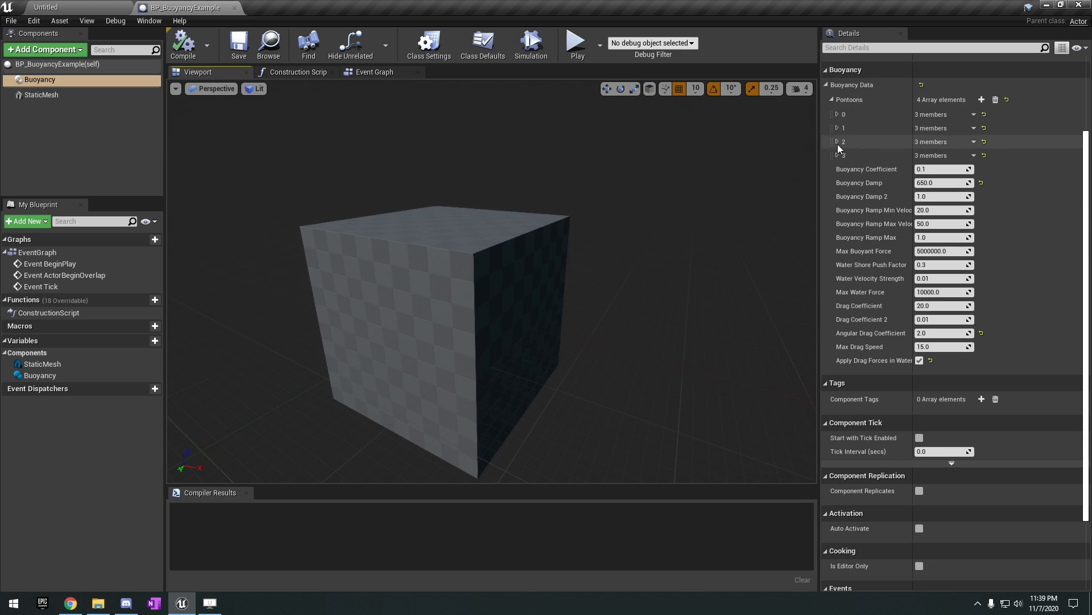
pyautogui.press('w')
pyautogui.moveTo(740, 154); pyautogui.dragTo(733, 197, button='right')
pyautogui.click(838, 114)
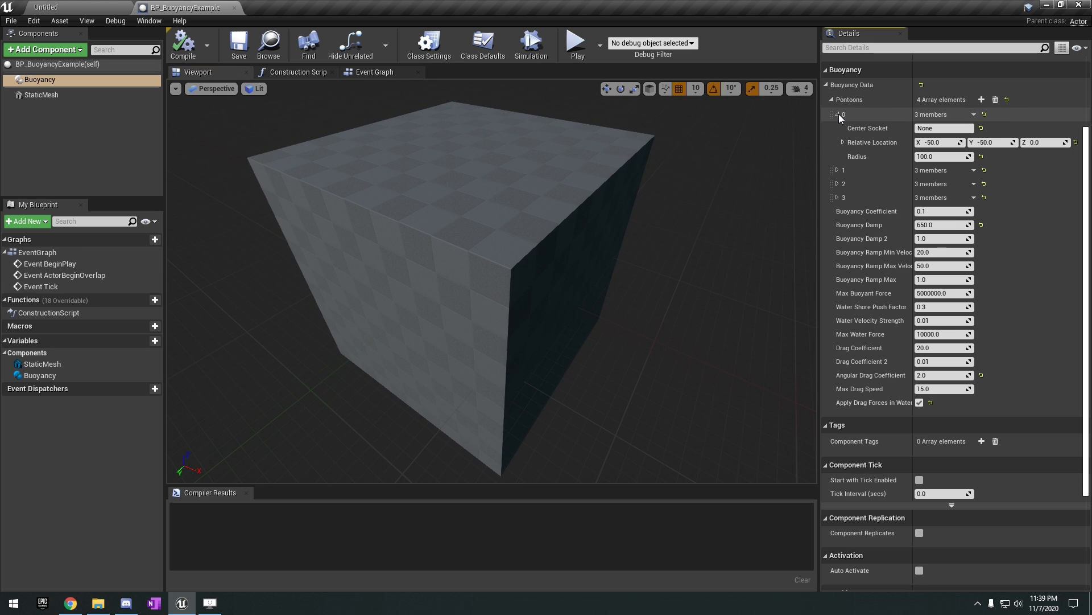
pyautogui.moveTo(738, 158); pyautogui.dragTo(746, 153, button='right')
pyautogui.press('w')
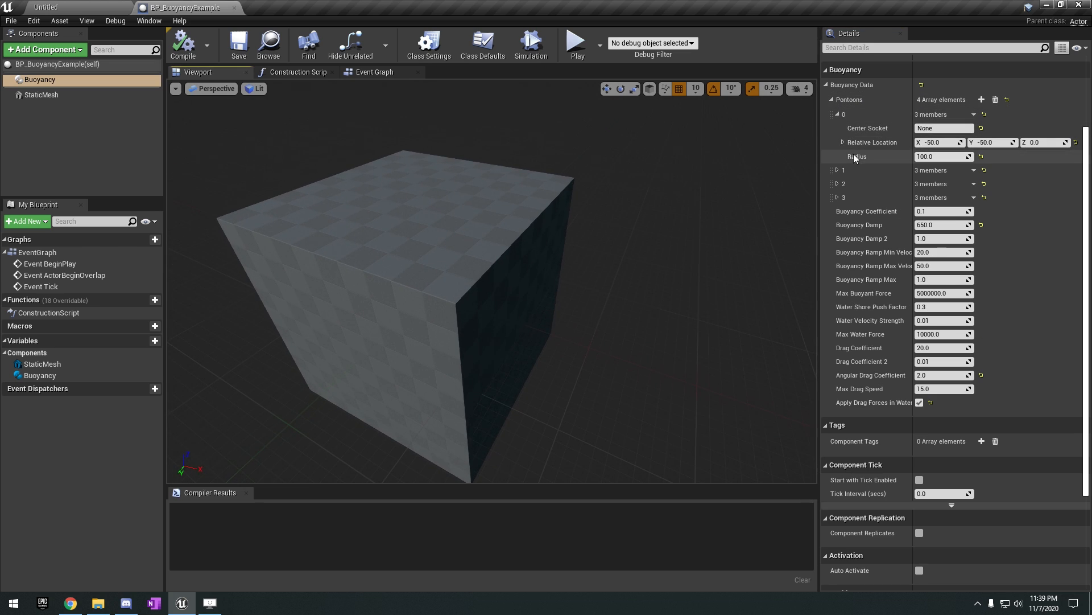
# Copy pontoon 0's relative location and add a Cube component placed at it, X -50, Y -50, Z 0.
pyautogui.click(881, 141)
pyautogui.rightClick(886, 142)
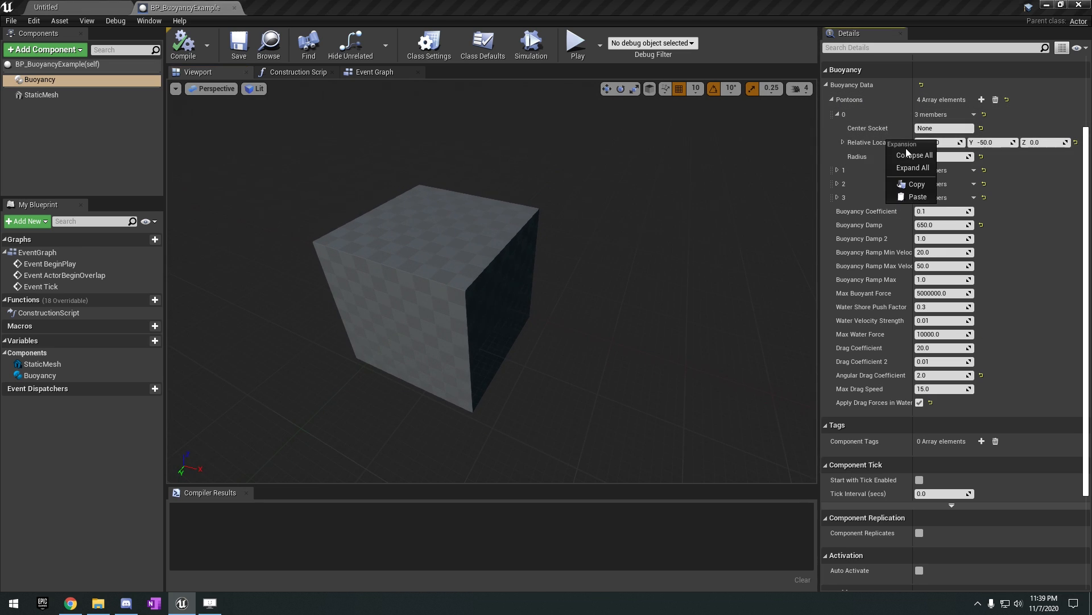
pyautogui.click(905, 183)
pyautogui.click(46, 49)
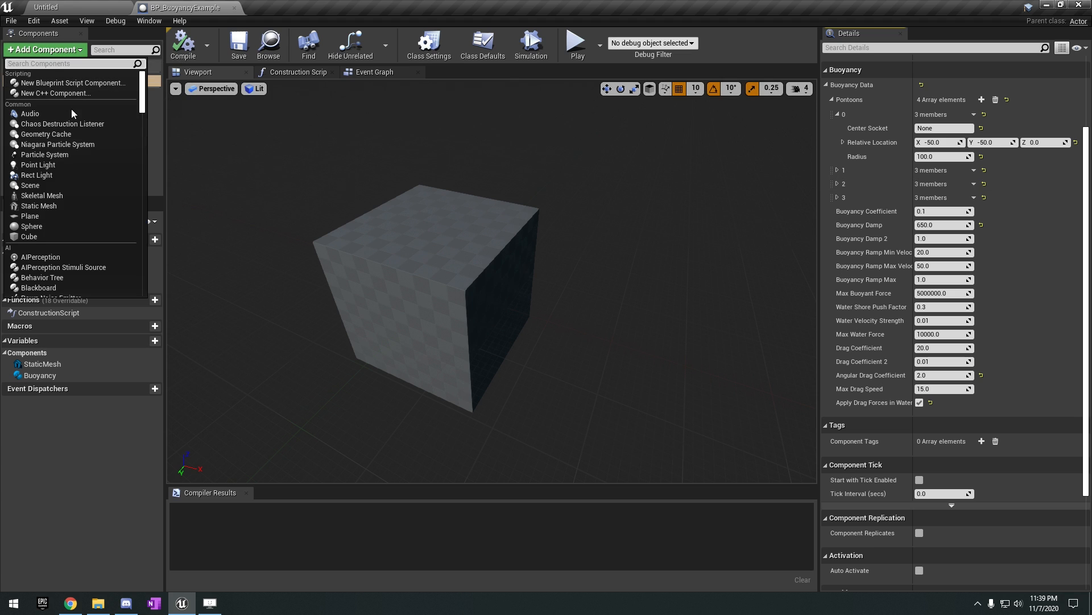
pyautogui.click(29, 236)
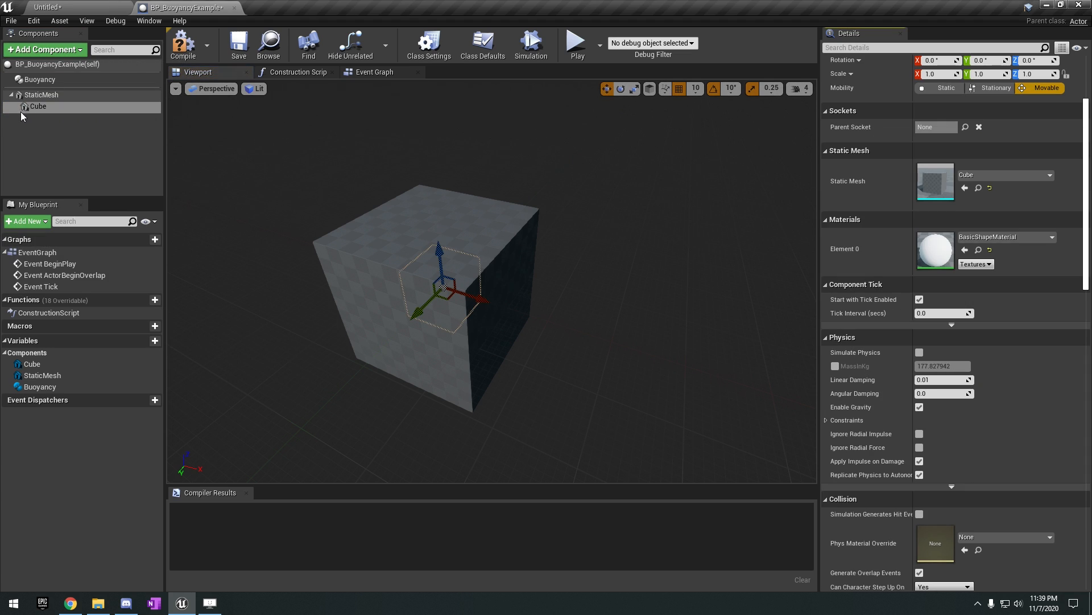
pyautogui.scroll(5, 866, 105)
pyautogui.rightClick(881, 120)
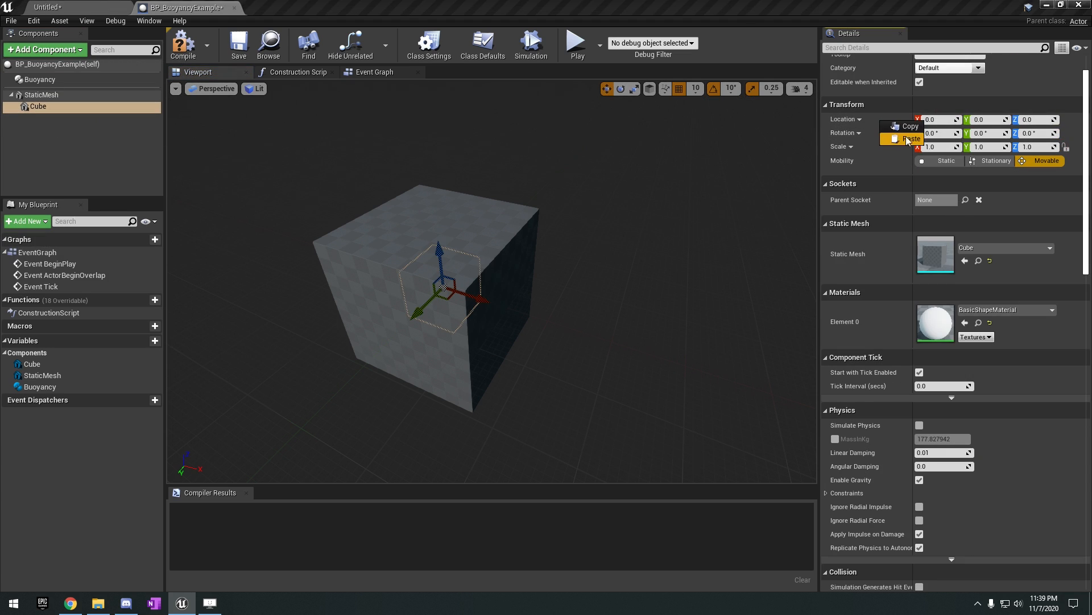
pyautogui.click(905, 147)
pyautogui.moveTo(478, 267)
pyautogui.keyDown('alt'); pyautogui.mouseDown()
pyautogui.moveTo(617, 227)
pyautogui.moveTo(490, 265)
pyautogui.mouseUp(); pyautogui.keyUp('alt')
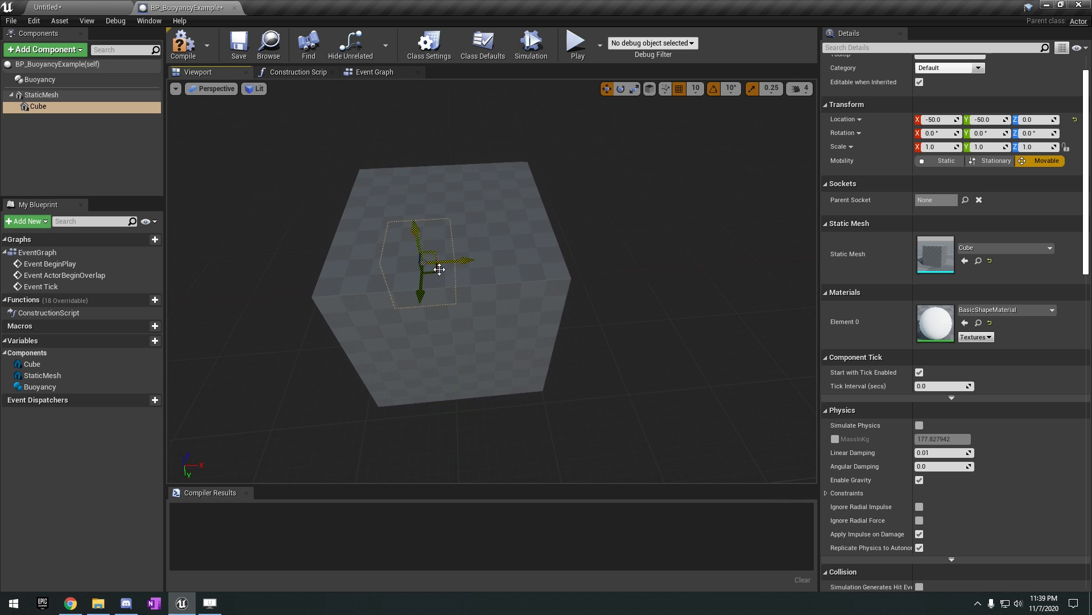
# Delete the added Cube component and collapse pontoon 0 in the Buoyancy component's settings.
pyautogui.press('Delete')
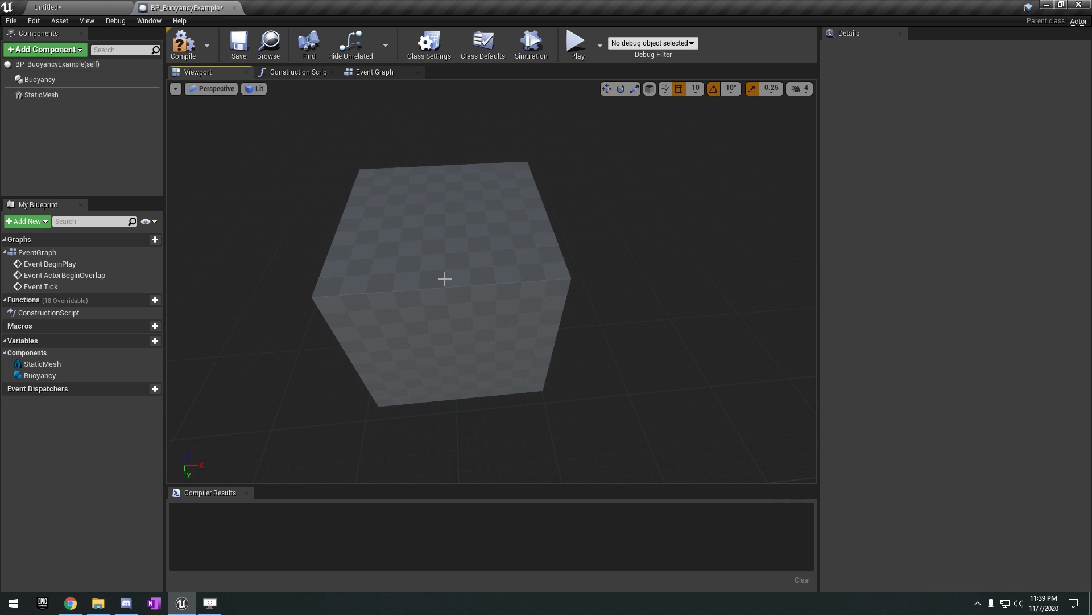
pyautogui.click(67, 85)
pyautogui.click(838, 189)
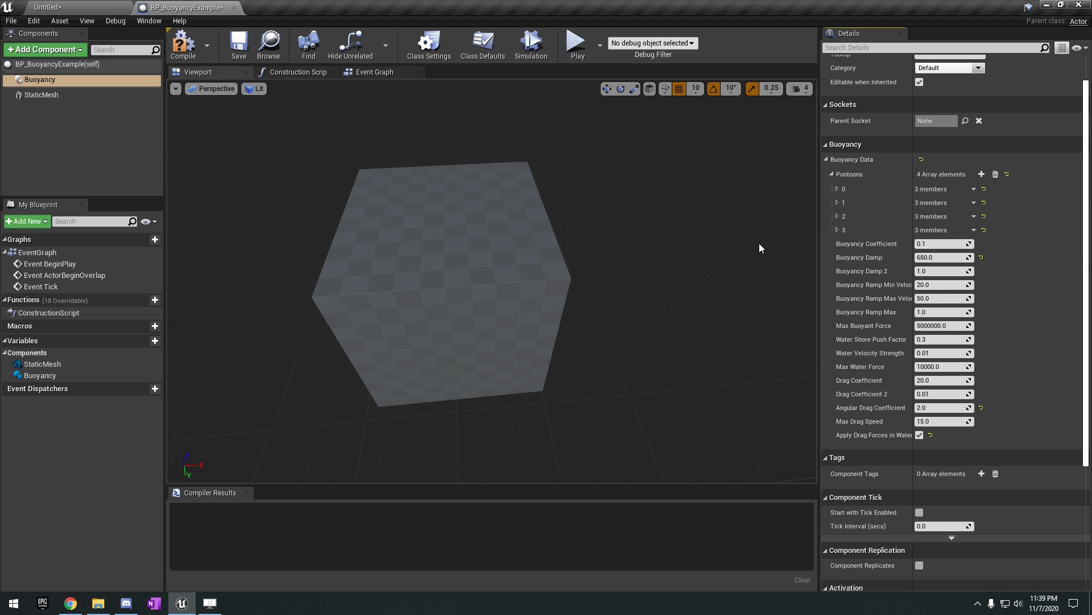
# Compile the BP_BuoyancyExample blueprint and close its editor to return to the level.
pyautogui.moveTo(535, 241); pyautogui.dragTo(472, 239, button='right')
pyautogui.press('d')
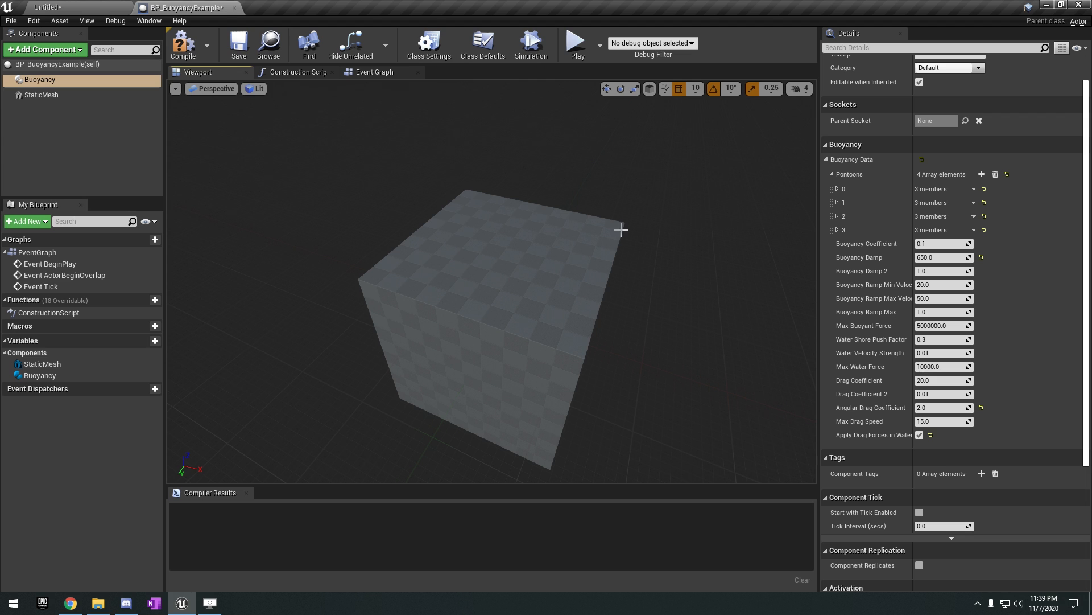
pyautogui.moveTo(428, 310); pyautogui.dragTo(447, 319, button='right')
pyautogui.scroll(-2, 855, 272)
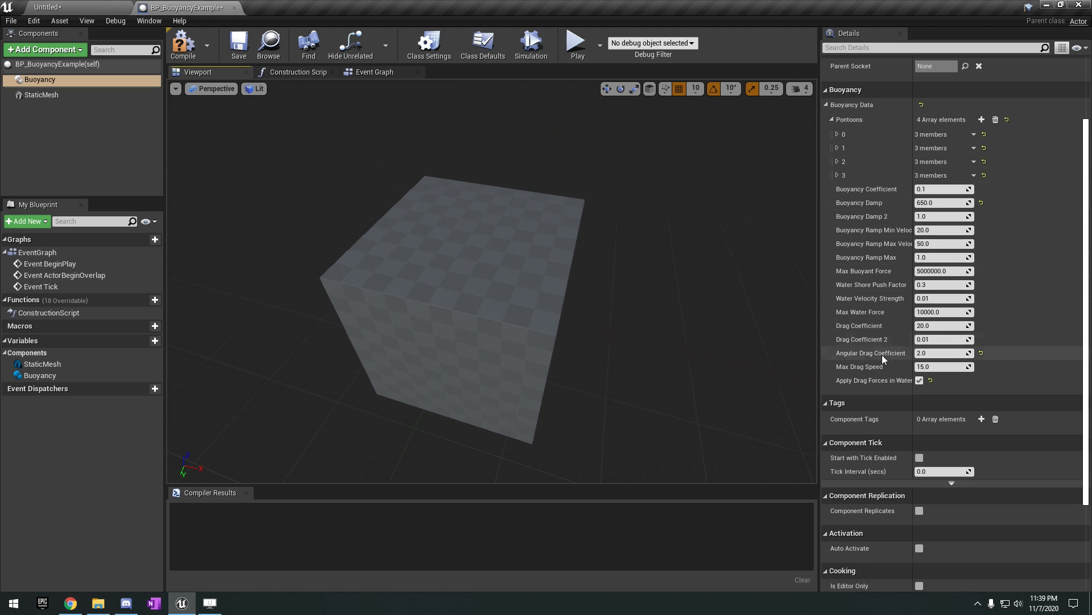
pyautogui.click(183, 57)
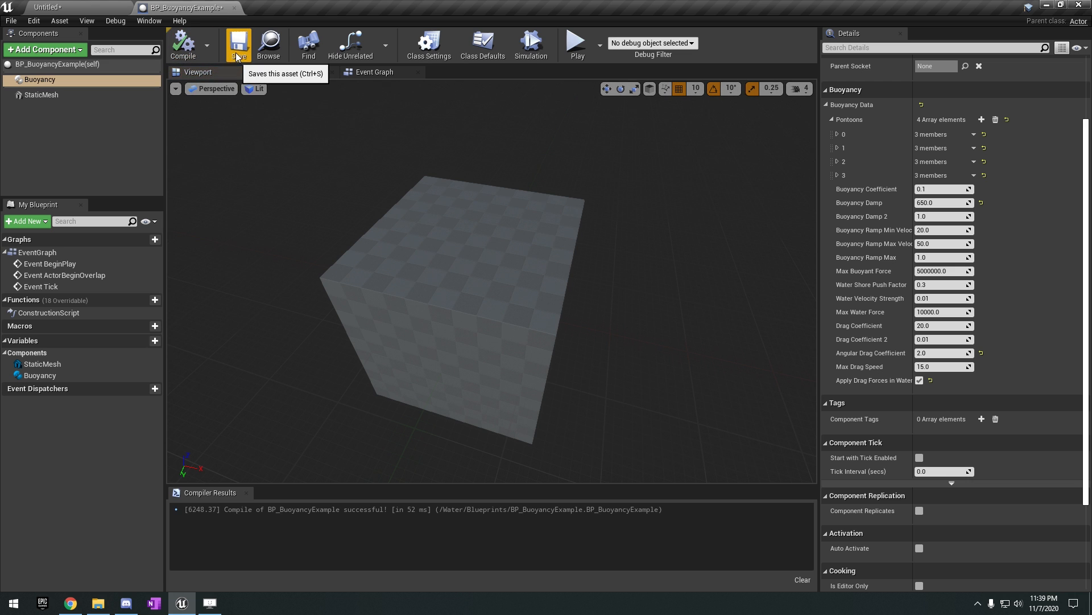
pyautogui.click(235, 8)
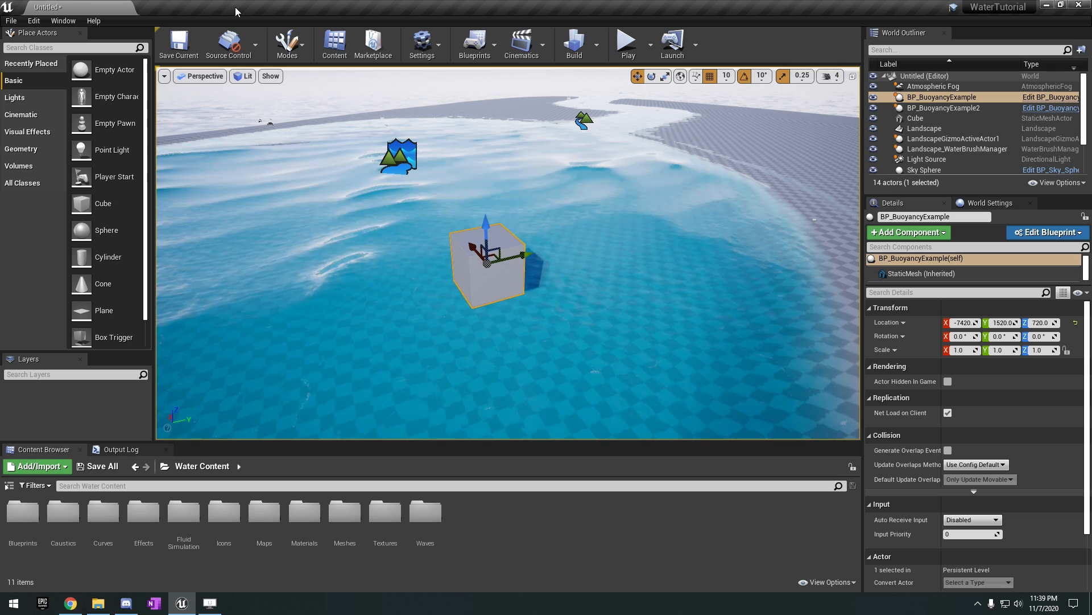
# Simulate the level and watch how the buoyant cube behaves on the ocean.
pyautogui.click(650, 46)
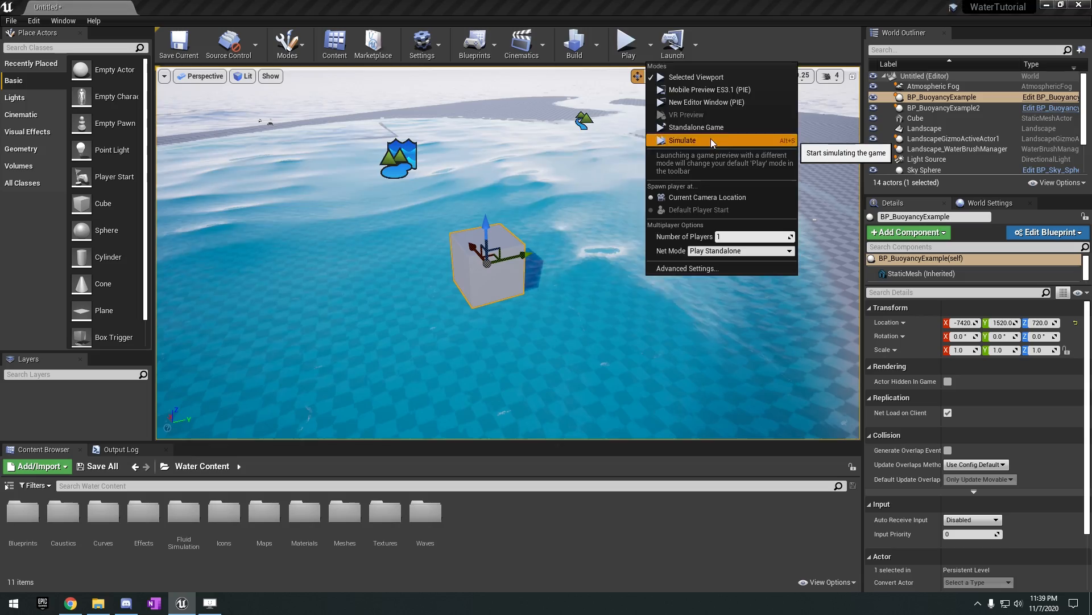
pyautogui.click(711, 138)
pyautogui.moveTo(507, 252); pyautogui.dragTo(398, 251, button='right')
pyautogui.click(658, 43)
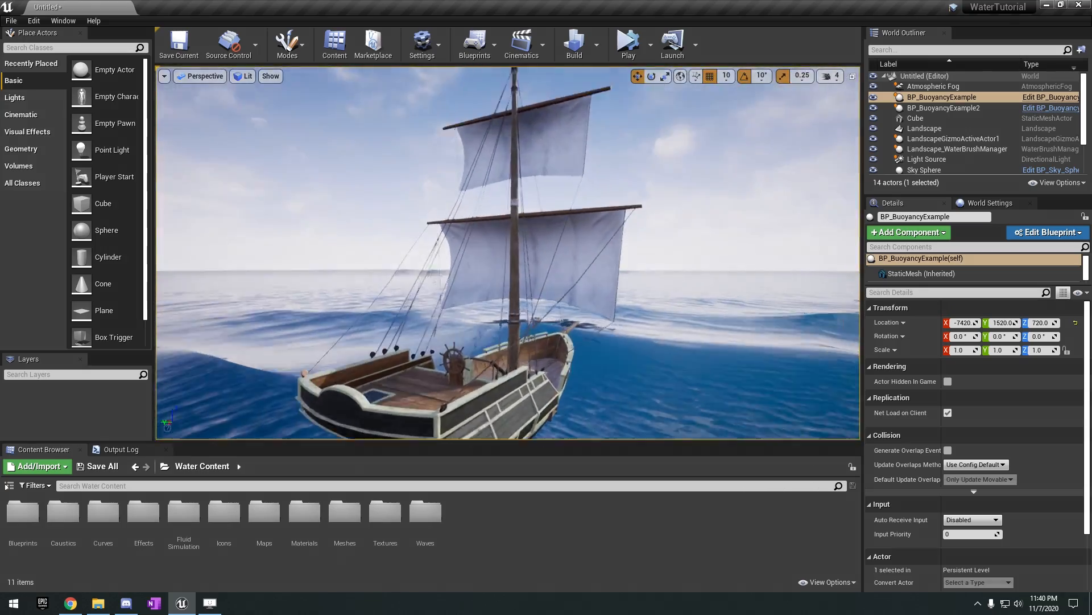
pyautogui.moveTo(507, 250); pyautogui.dragTo(546, 207, button='right')
# Select the ship in the level and open its BP_BuoyancyExample2 blueprint in the viewport view.
pyautogui.click(512, 233)
pyautogui.click(191, 530)
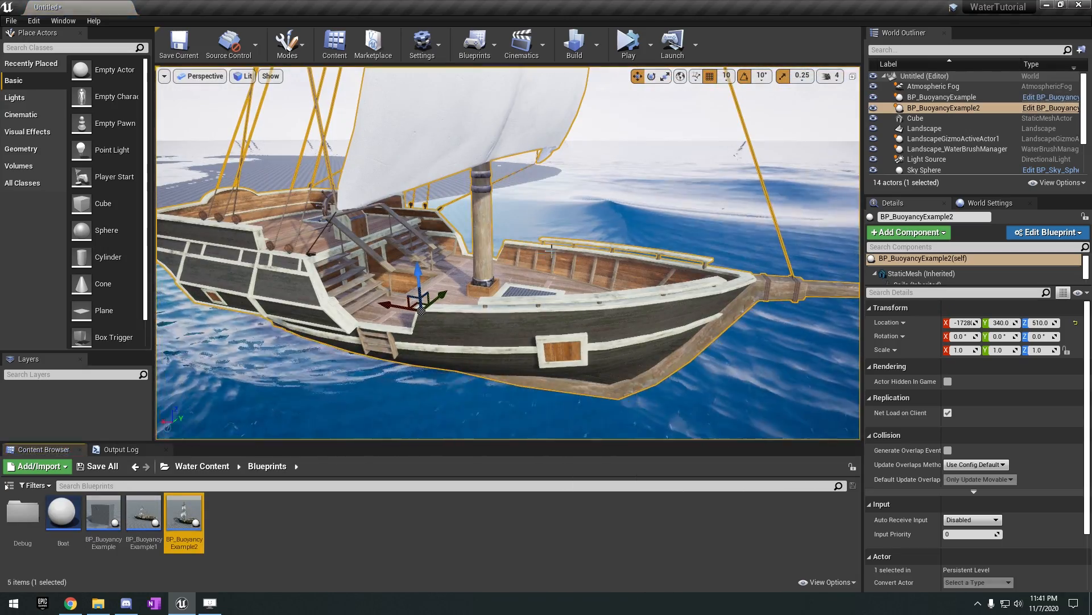
pyautogui.doubleClick(191, 530)
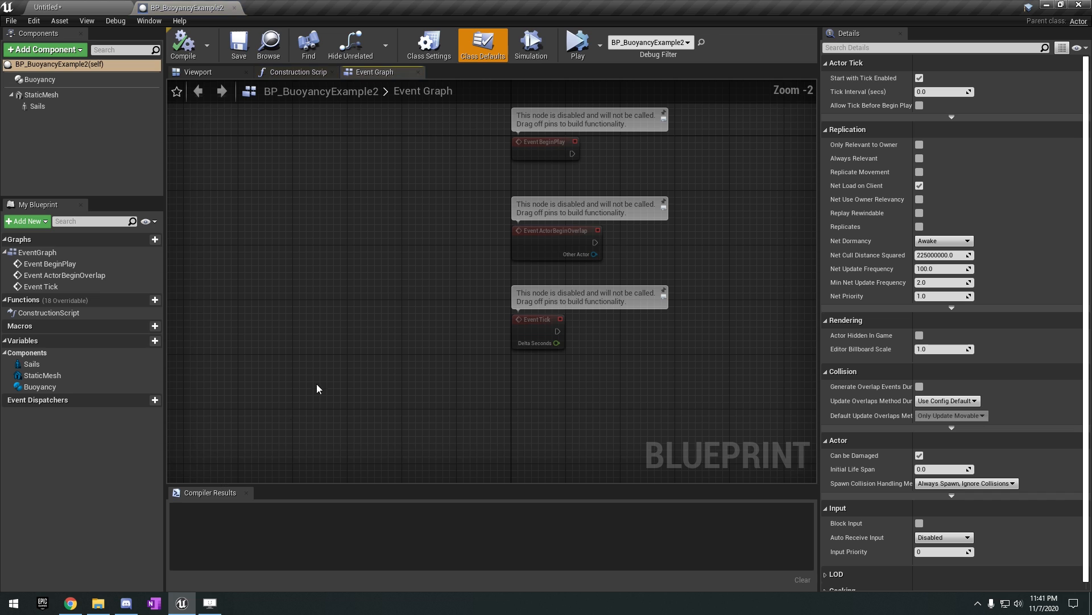
pyautogui.click(202, 72)
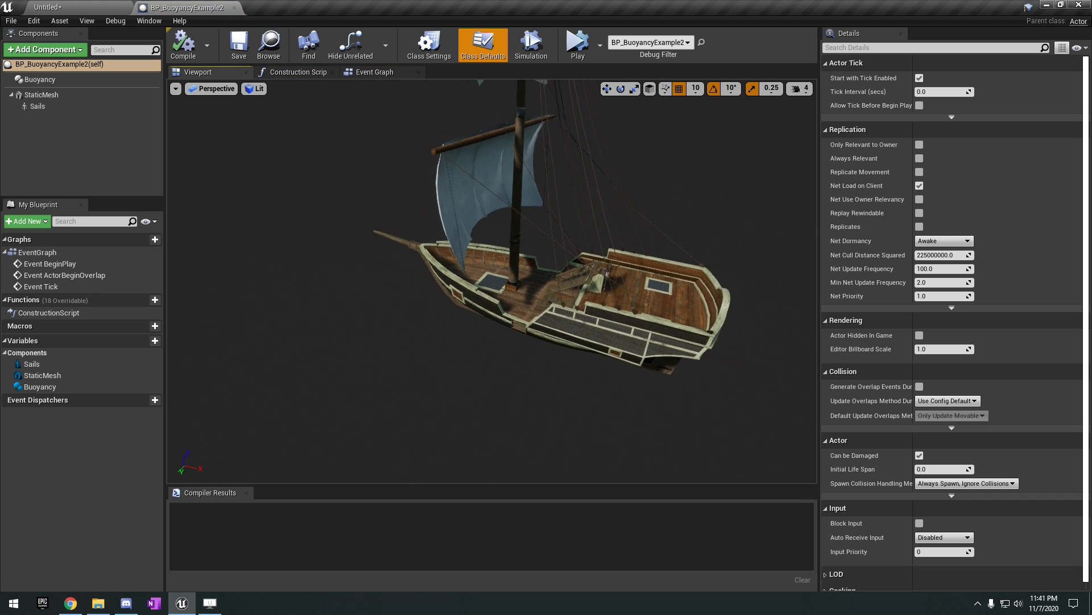
# Examine the ship's hull, deck and sails from several angles in the blueprint viewport.
pyautogui.moveTo(455, 165); pyautogui.dragTo(610, 197, button='right')
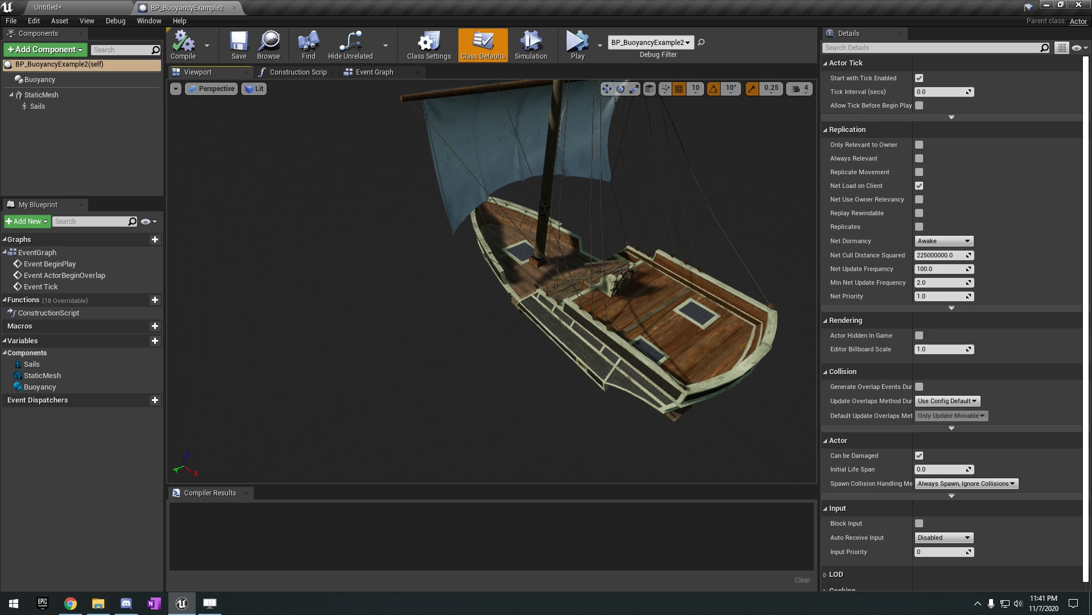
pyautogui.press('d')
pyautogui.moveTo(718, 259)
pyautogui.mouseDown(button='right')
pyautogui.moveTo(478, 234)
pyautogui.moveTo(717, 246)
pyautogui.mouseUp(button='right')
pyautogui.press('a')
pyautogui.press('a')
pyautogui.moveTo(513, 325); pyautogui.dragTo(574, 320, button='right')
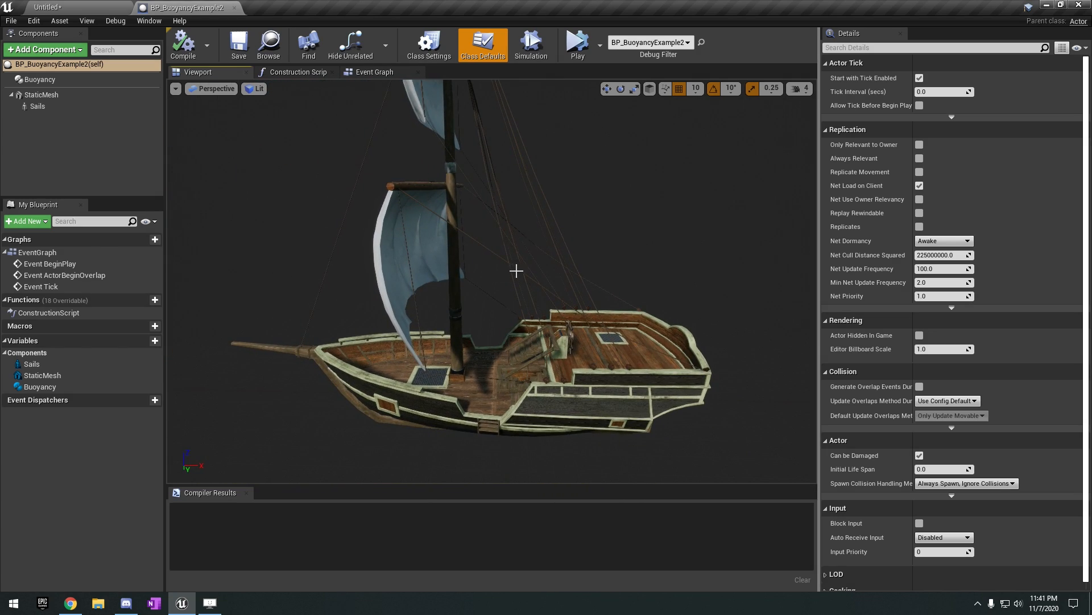
pyautogui.press('w')
pyautogui.moveTo(625, 178); pyautogui.dragTo(672, 188, button='right')
pyautogui.press('a')
pyautogui.click(413, 175)
pyautogui.moveTo(412, 175); pyautogui.dragTo(412, 157, button='right')
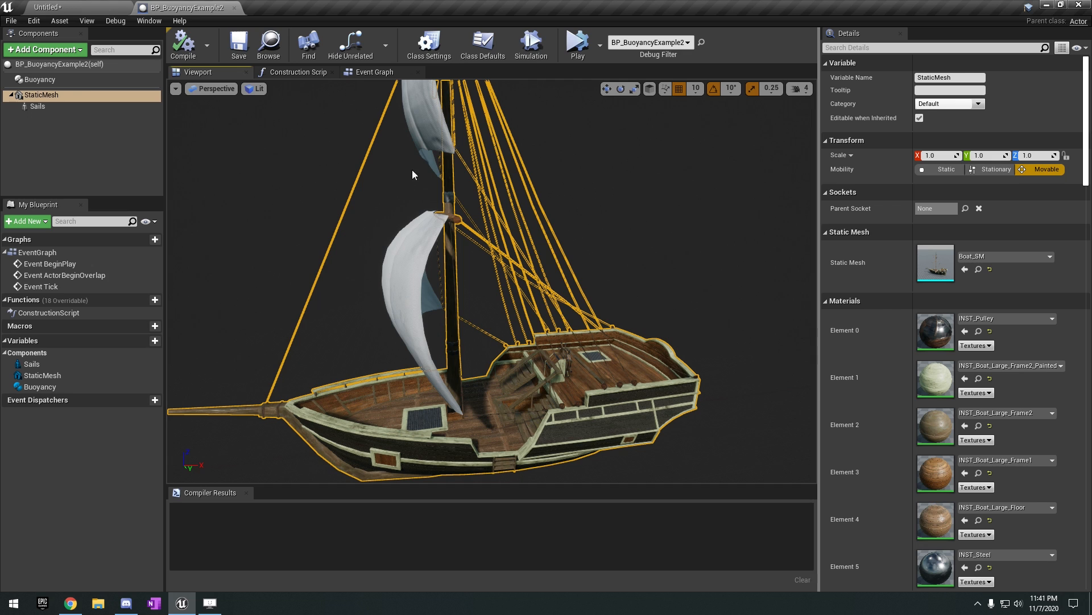
# Select the StaticMesh and Sails components in turn and run the blueprint simulation briefly to preview the sails.
pyautogui.doubleClick(55, 99)
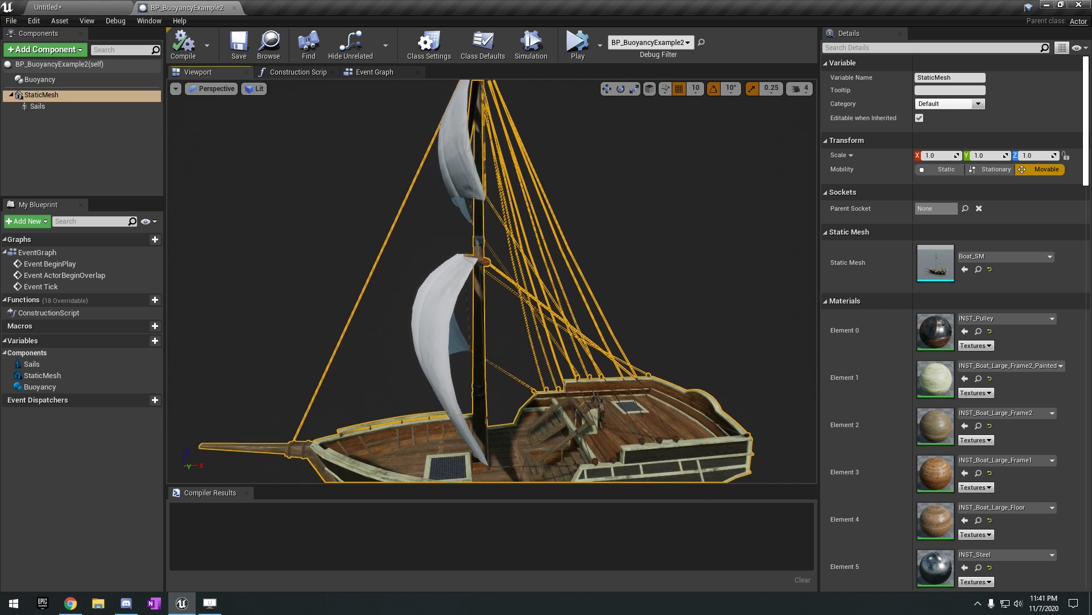
pyautogui.click(38, 107)
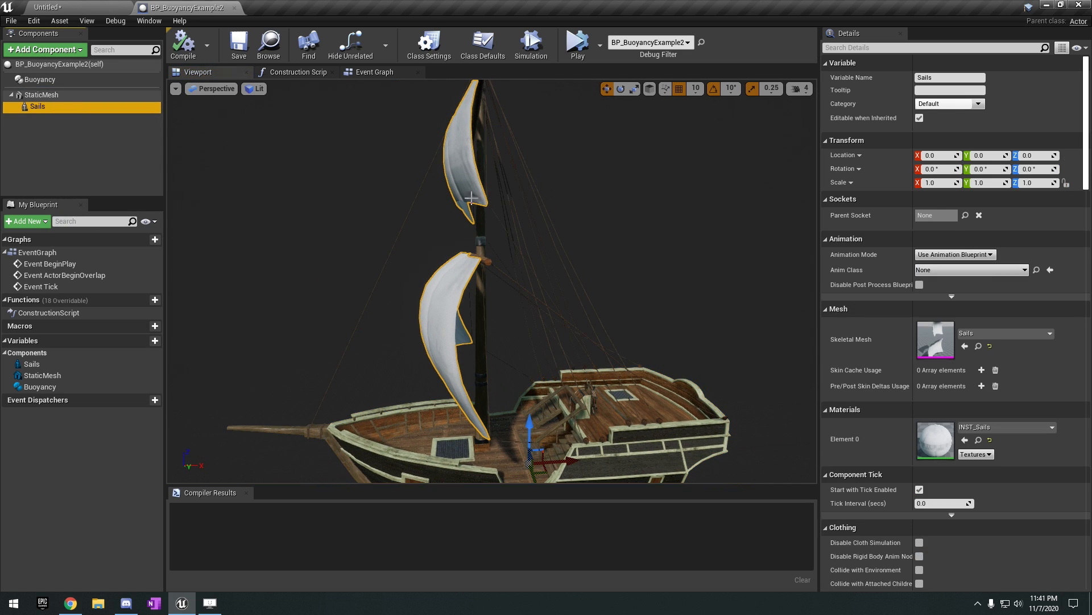
pyautogui.click(535, 54)
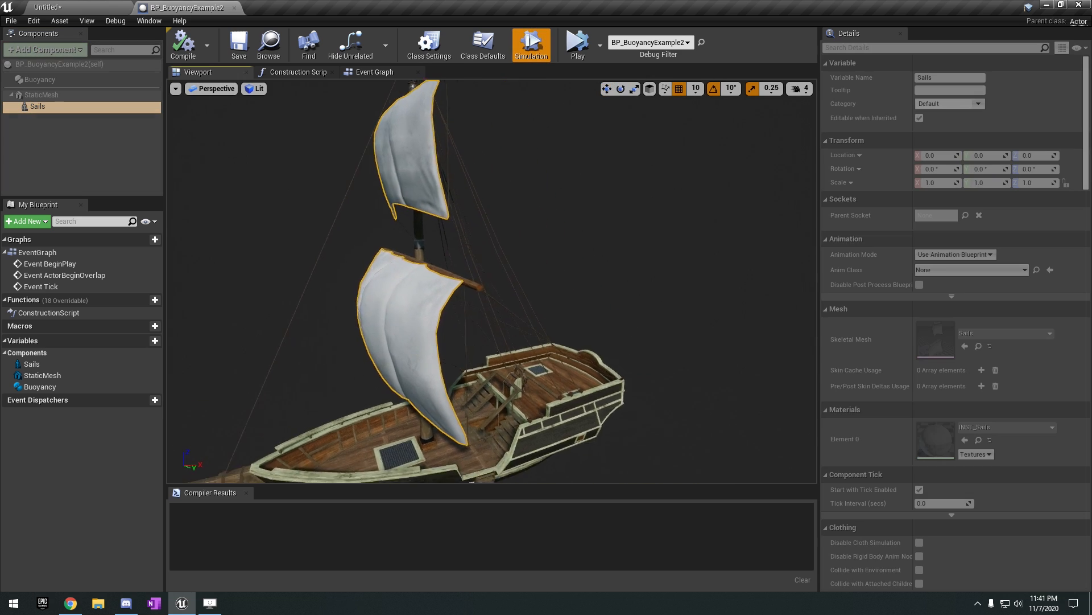
pyautogui.moveTo(561, 212); pyautogui.dragTo(524, 202, button='right')
pyautogui.click(535, 52)
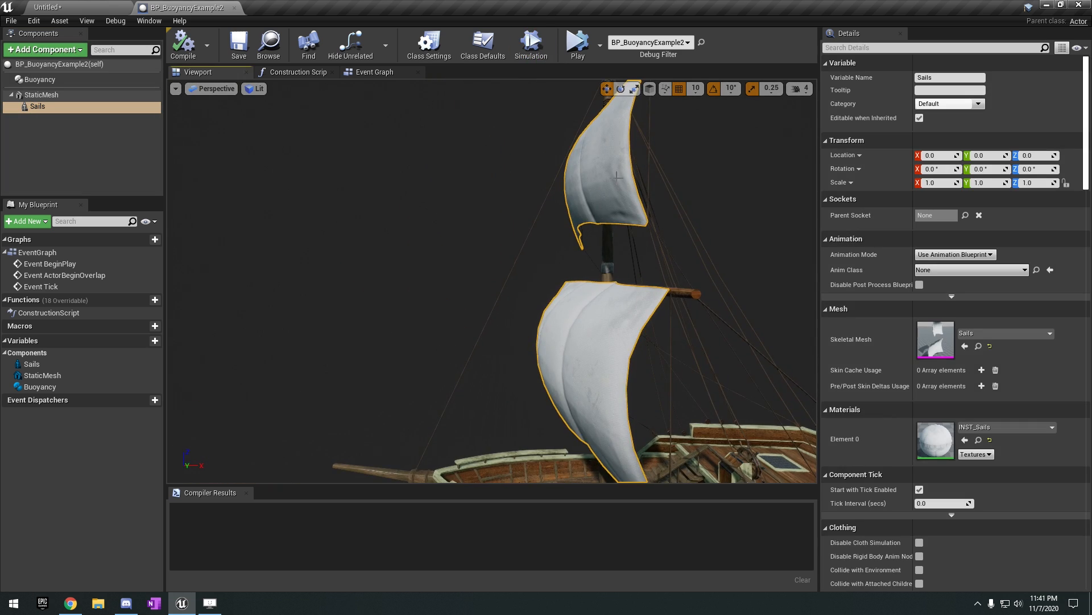
pyautogui.moveTo(618, 176); pyautogui.dragTo(625, 171, button='right')
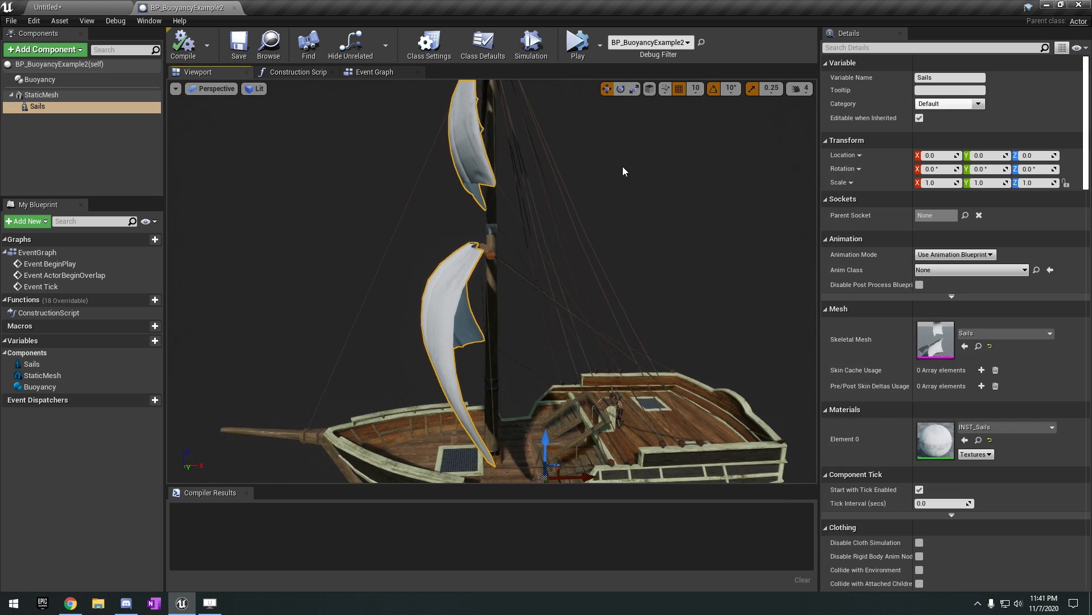
pyautogui.click(49, 80)
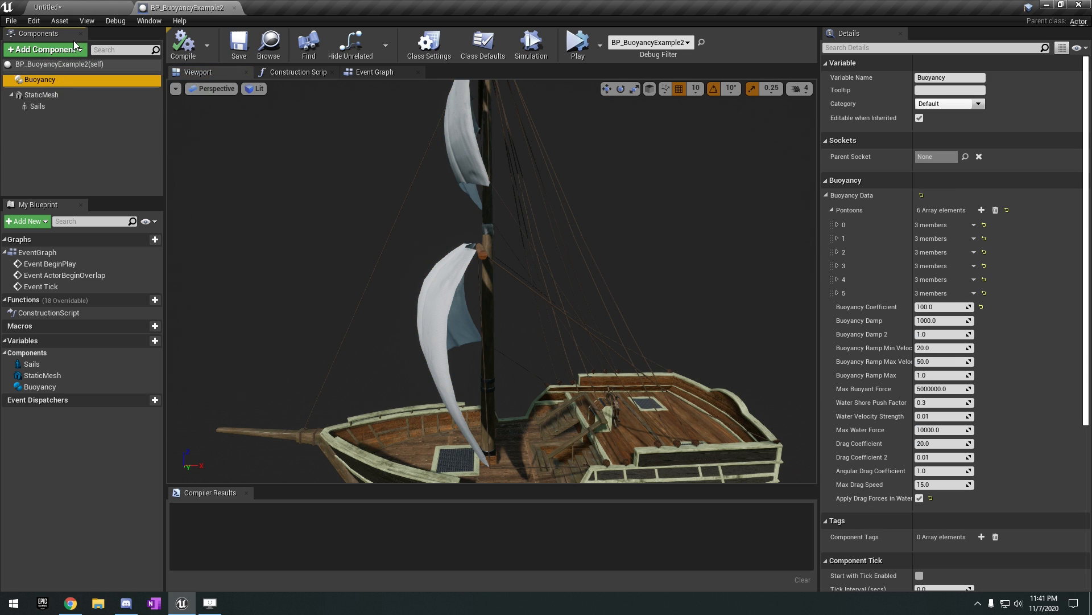
pyautogui.click(54, 52)
pyautogui.write('boy')
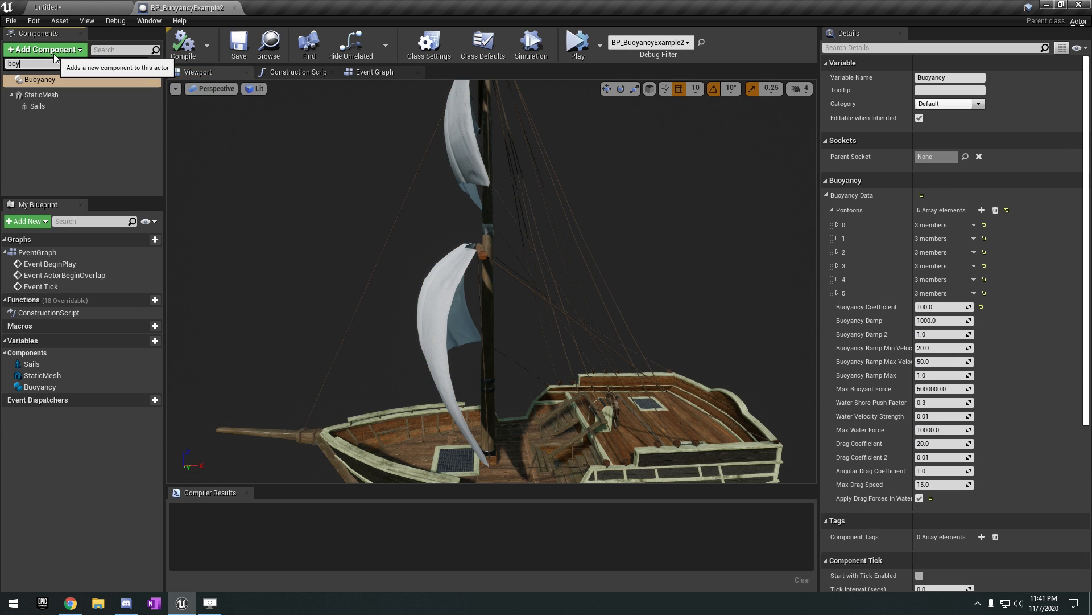
pyautogui.click(71, 124)
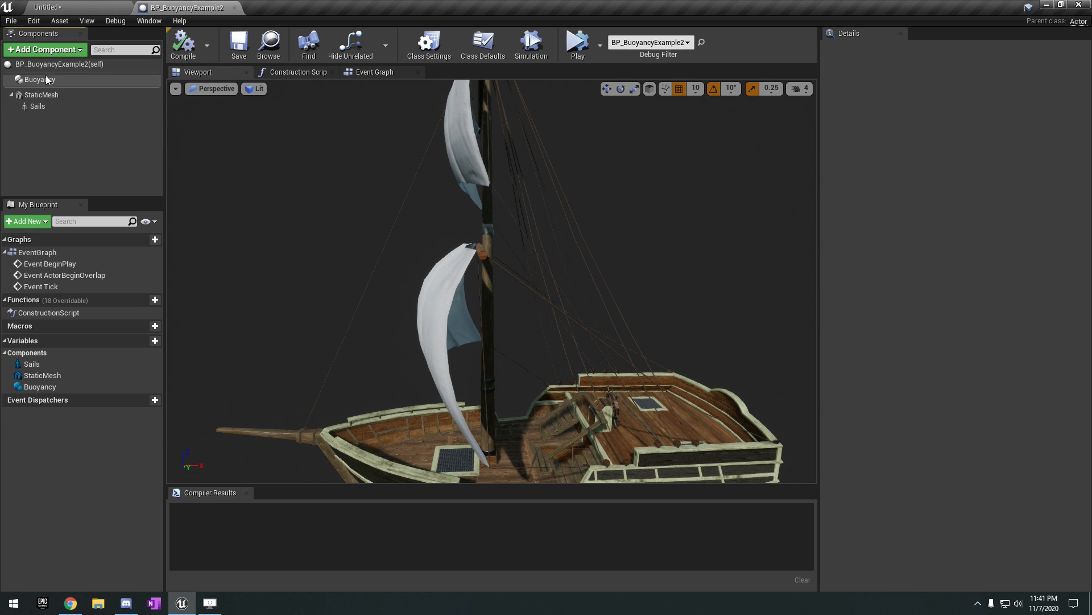
# Select the ship's Buoyancy component and examine its pontoon and force settings alongside the hull.
pyautogui.doubleClick(94, 80)
pyautogui.moveTo(653, 310); pyautogui.dragTo(654, 347, button='right')
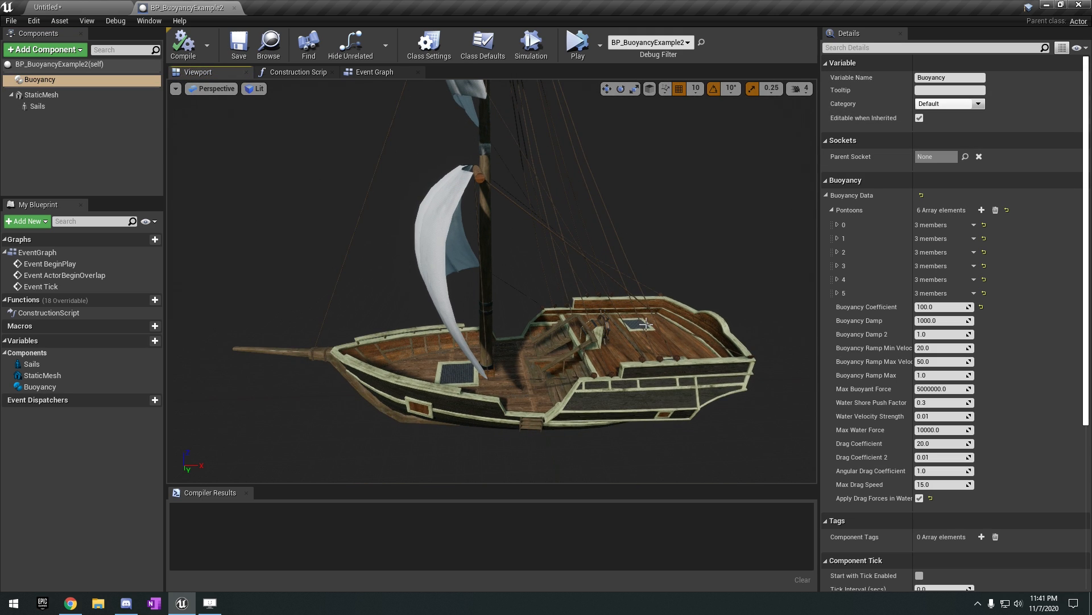
pyautogui.scroll(-1, 876, 231)
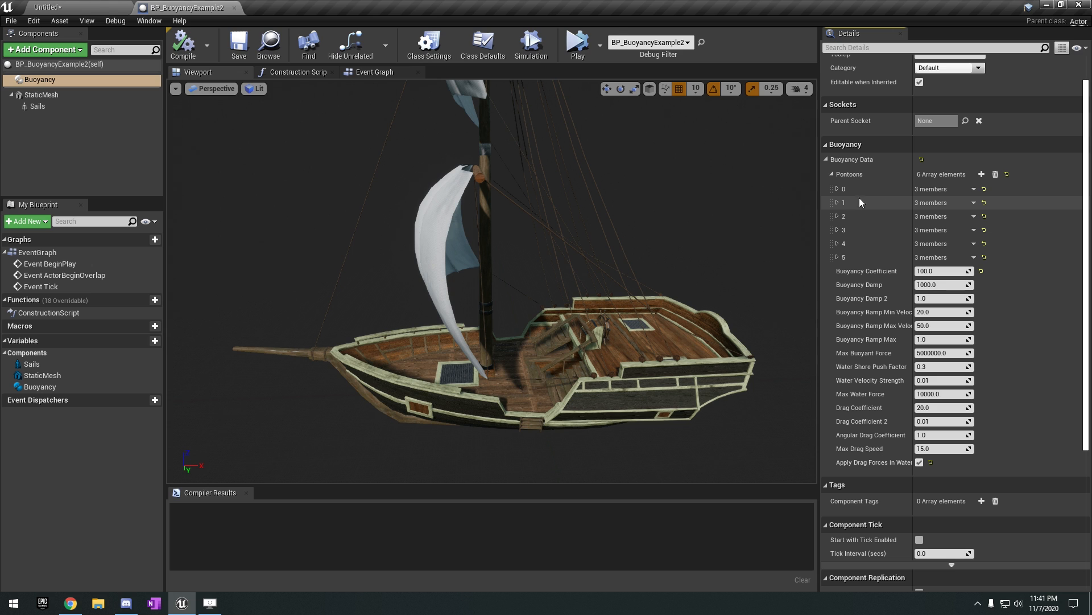
pyautogui.click(837, 190)
pyautogui.click(837, 190)
pyautogui.moveTo(688, 253); pyautogui.dragTo(790, 273, button='right')
pyautogui.press('a')
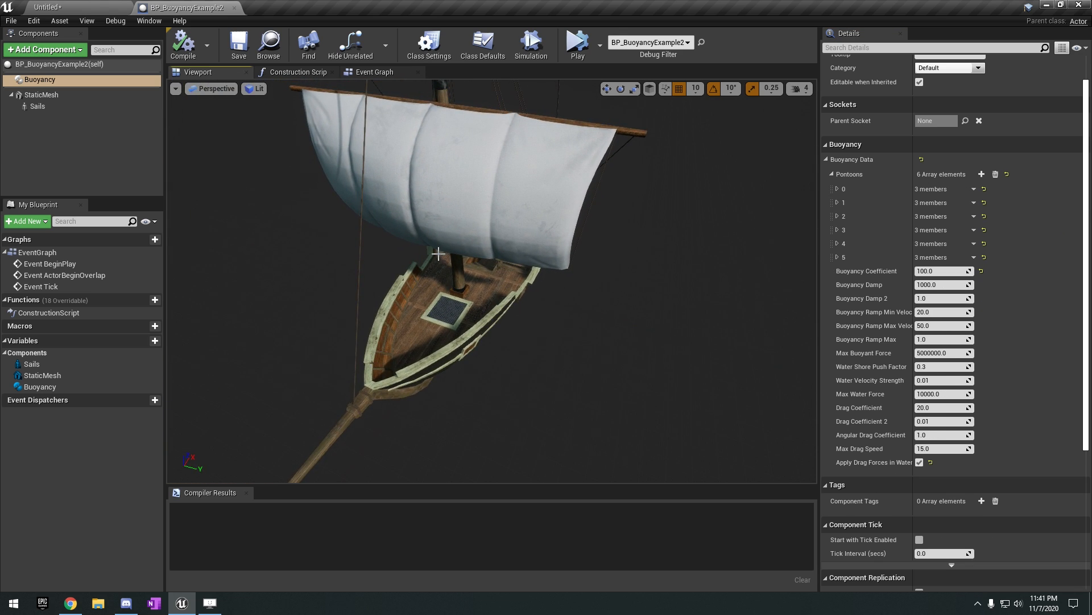
pyautogui.keyDown('alt'); pyautogui.moveTo(595, 228); pyautogui.dragTo(464, 194); pyautogui.keyUp('alt')
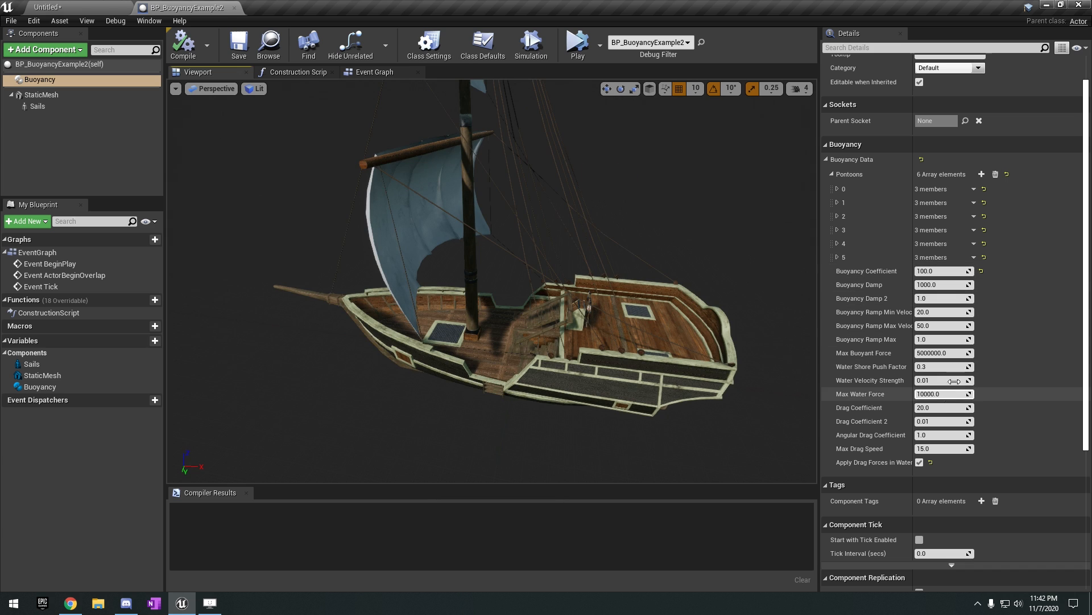
# Review the Buoyancy component's force and drag settings and view the ship's deck more closely in the blueprint viewport.
pyautogui.scroll(-2, 894, 382)
pyautogui.scroll(4, 896, 377)
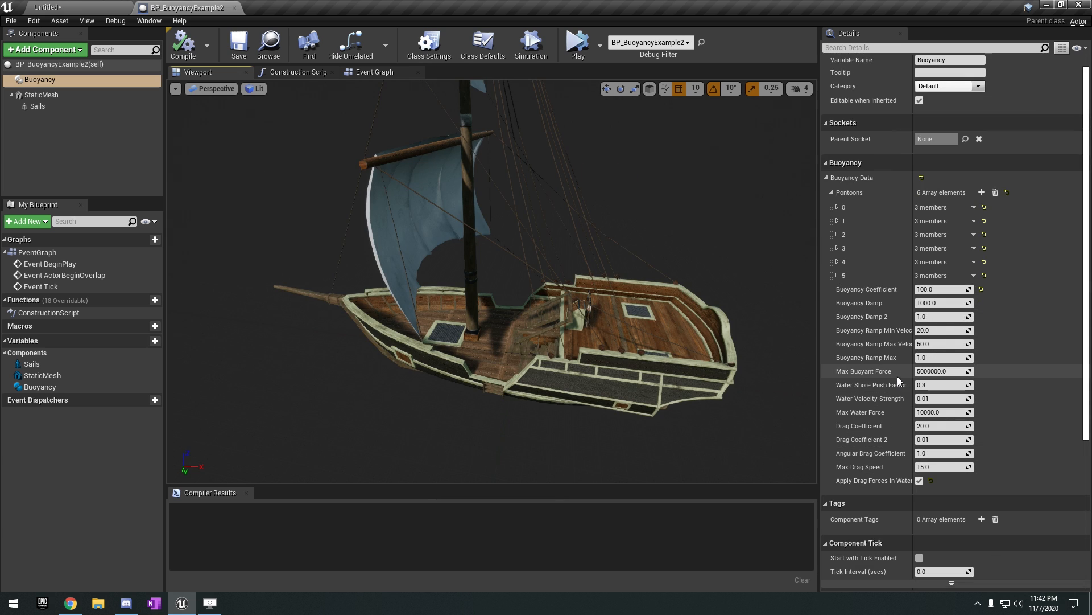
pyautogui.keyDown('alt'); pyautogui.moveTo(375, 183); pyautogui.dragTo(325, 202); pyautogui.keyUp('alt')
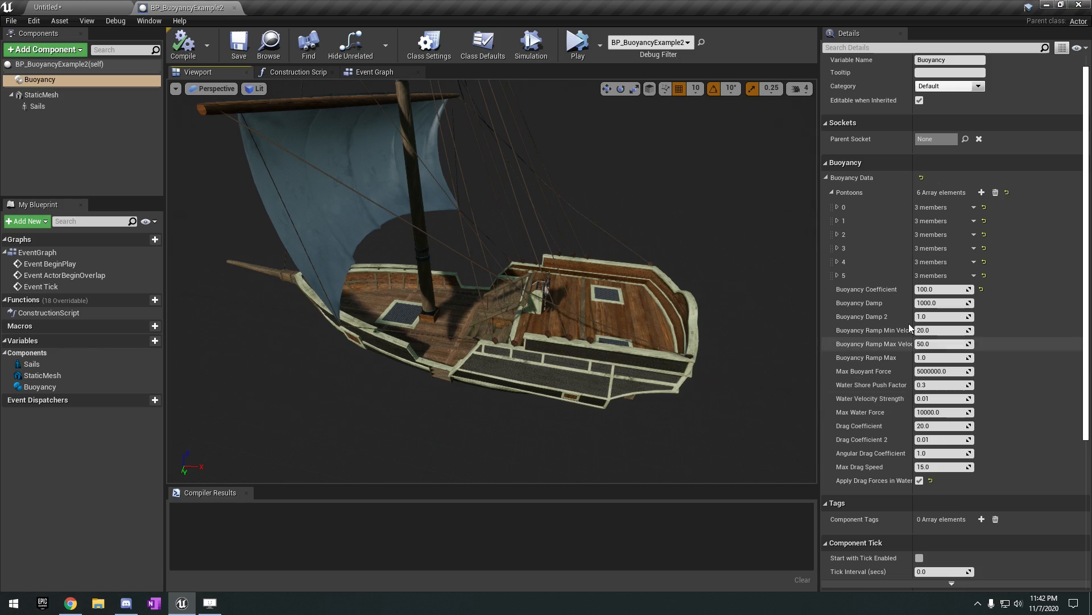
# Return to the running level and circle around the floating ship to watch it ride the waves from its bow.
pyautogui.moveTo(655, 296); pyautogui.dragTo(637, 280, button='right')
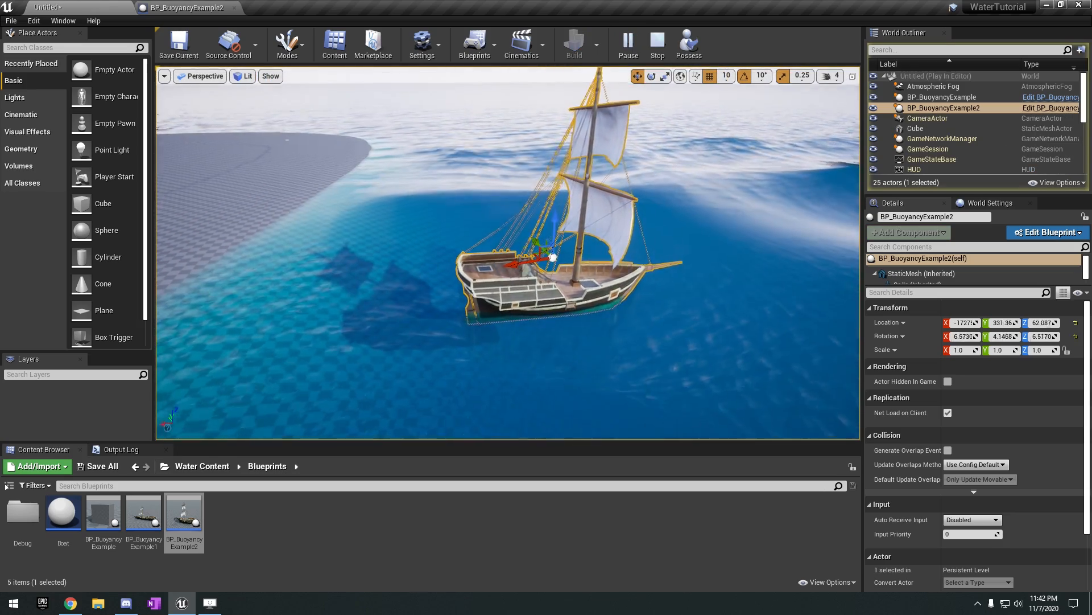
pyautogui.moveTo(508, 254); pyautogui.dragTo(401, 217, button='right')
pyautogui.press('d')
pyautogui.press('w')
pyautogui.press('d')
pyautogui.press('s')
pyautogui.press('w')
pyautogui.press('a')
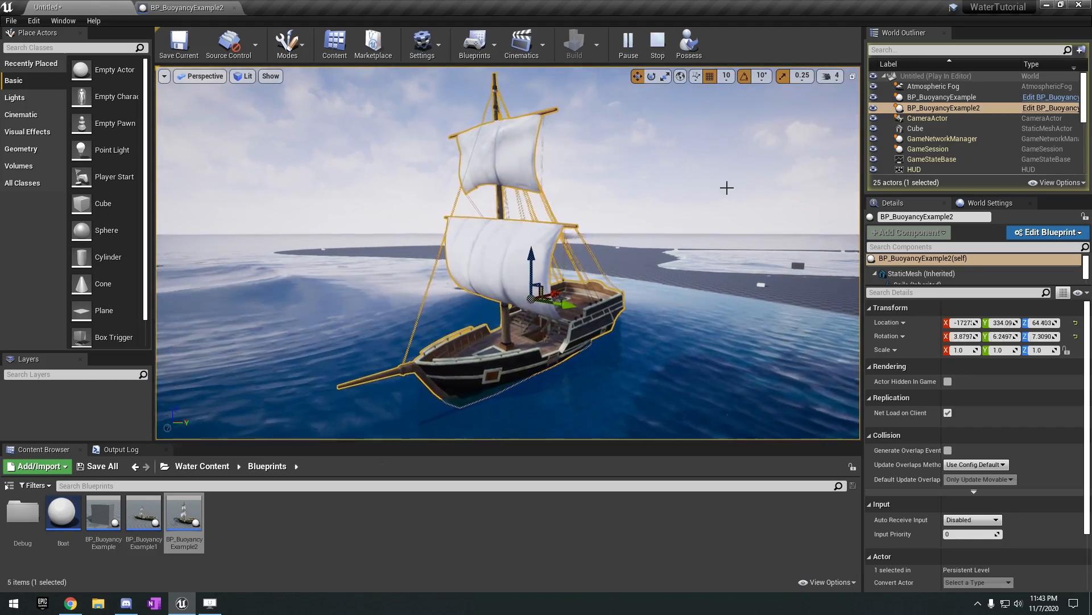
pyautogui.press('d')
pyautogui.moveTo(716, 196); pyautogui.dragTo(680, 204, button='right')
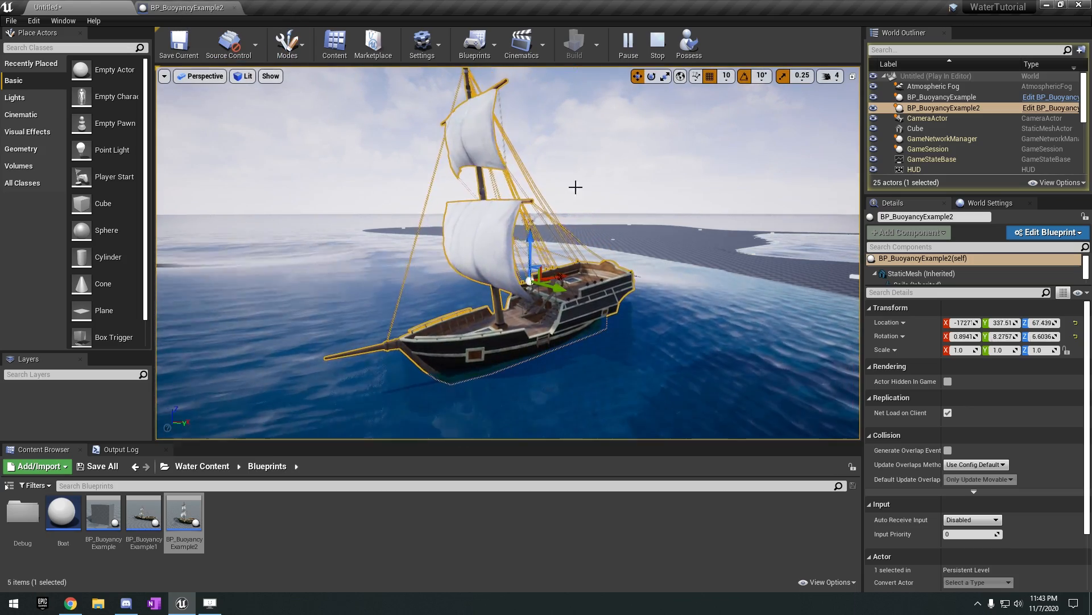
# Examine the ship's hull from the side at close range as the ocean waves lift and tilt it.
pyautogui.moveTo(607, 281); pyautogui.dragTo(617, 342, button='right')
pyautogui.press('d')
pyautogui.moveTo(463, 317); pyautogui.dragTo(250, 314, button='right')
pyautogui.moveTo(698, 321); pyautogui.dragTo(435, 333, button='right')
pyautogui.press('d')
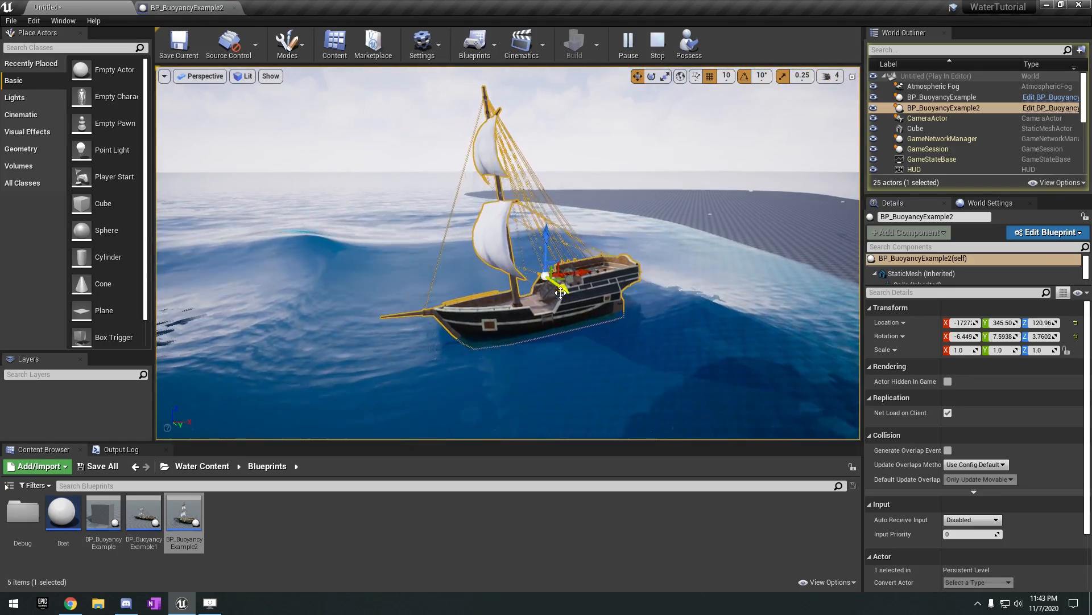
pyautogui.moveTo(435, 333); pyautogui.dragTo(433, 341, button='right')
pyautogui.press('w')
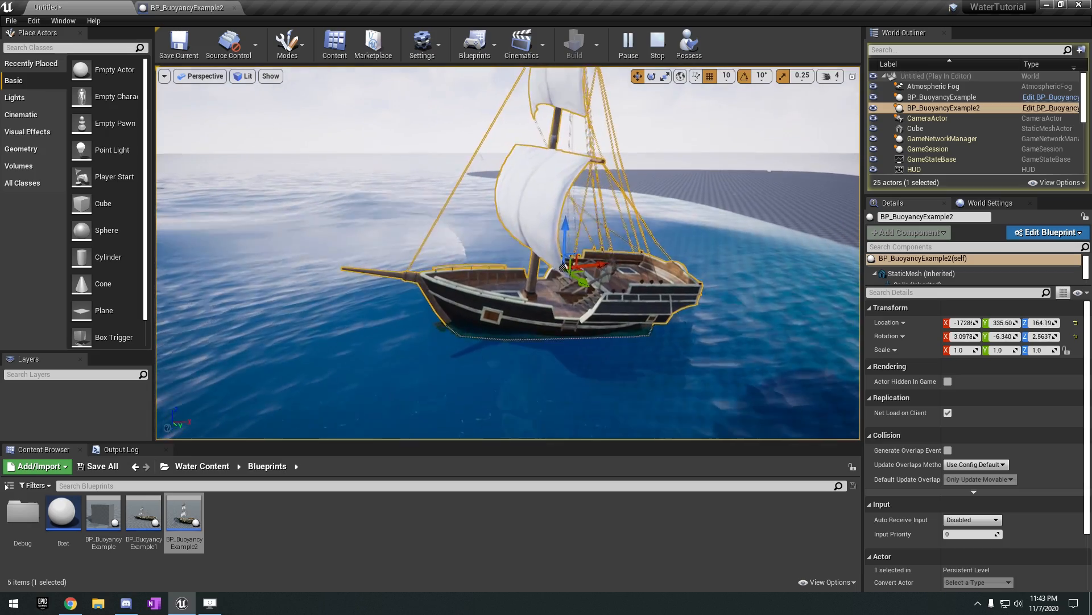
# Observe the ship's rocking head-on from a greater distance, and again from its full side profile.
pyautogui.moveTo(726, 299); pyautogui.dragTo(825, 294, button='right')
pyautogui.press('s')
pyautogui.press('d')
pyautogui.press('s')
pyautogui.press('a')
pyautogui.press('s')
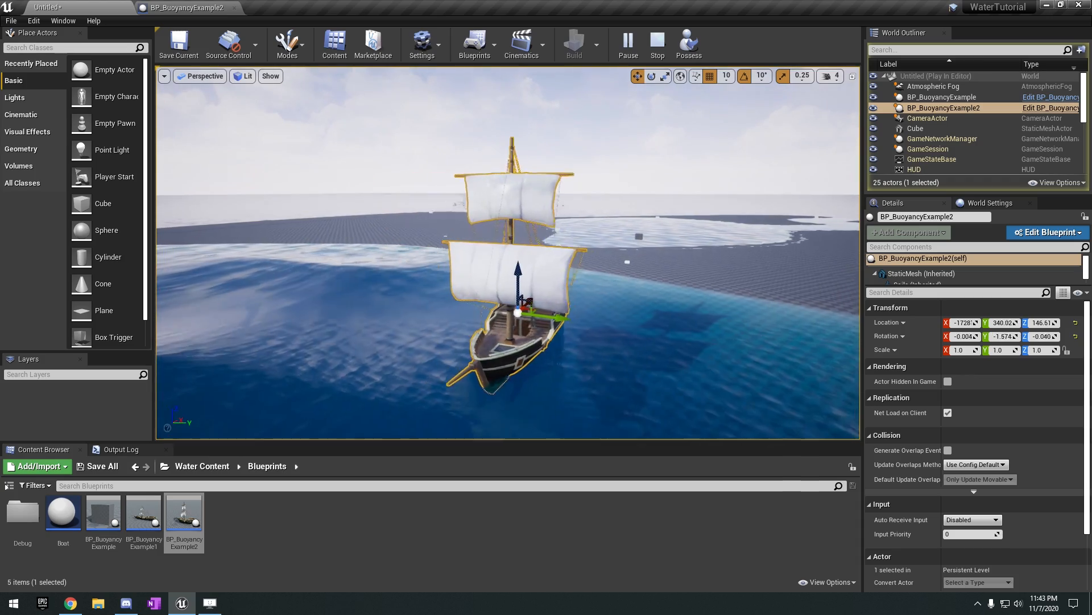
pyautogui.press('w')
pyautogui.moveTo(765, 282)
pyautogui.mouseDown(button='right')
pyautogui.moveTo(789, 297)
pyautogui.moveTo(761, 289)
pyautogui.mouseUp(button='right')
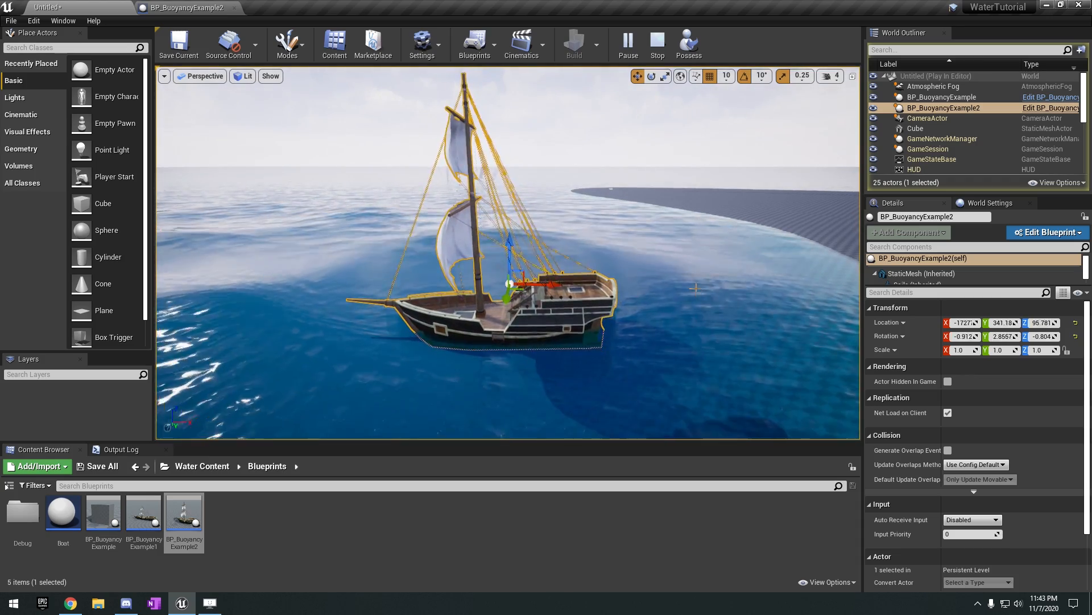
pyautogui.moveTo(696, 288); pyautogui.dragTo(682, 278, button='right')
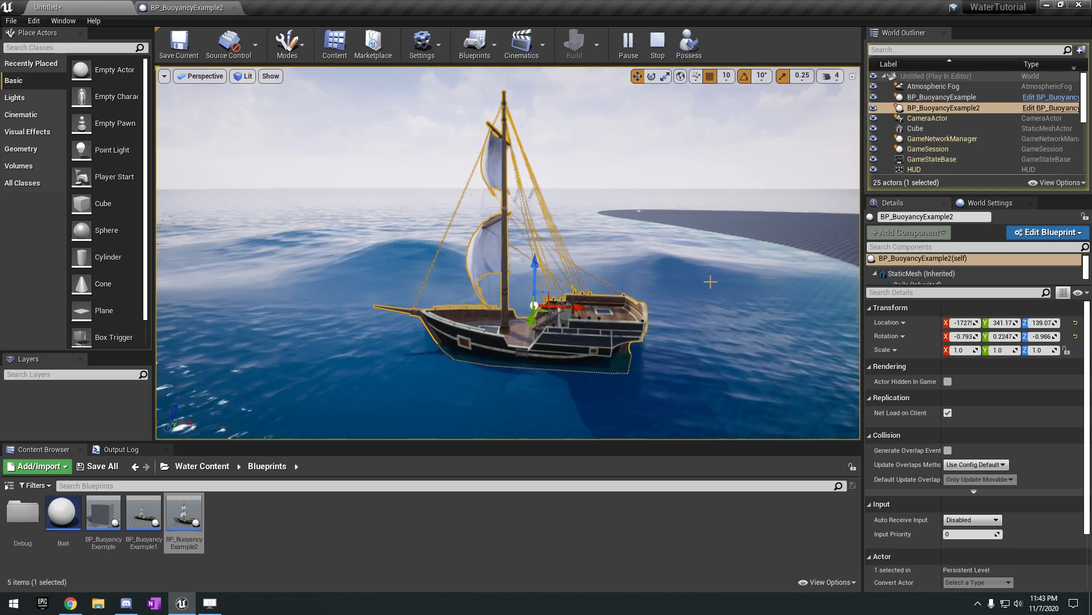